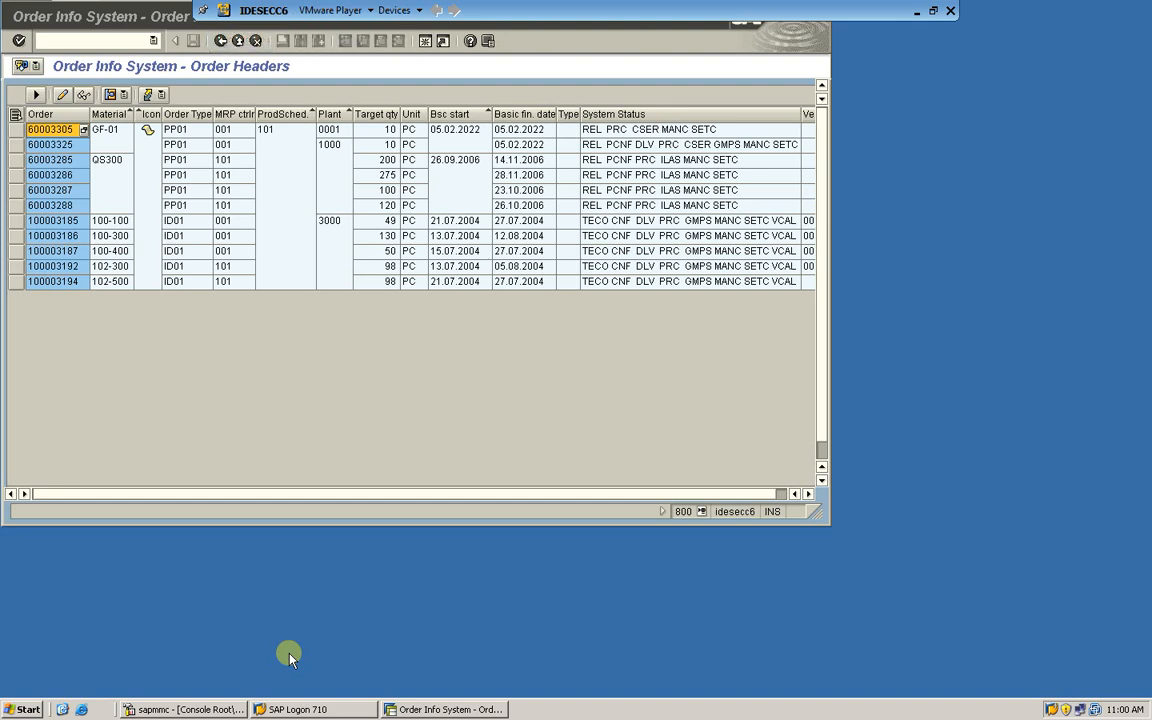
Step: Enlarge the Order Info System window until all order header columns, including Material description, fit
click(818, 517)
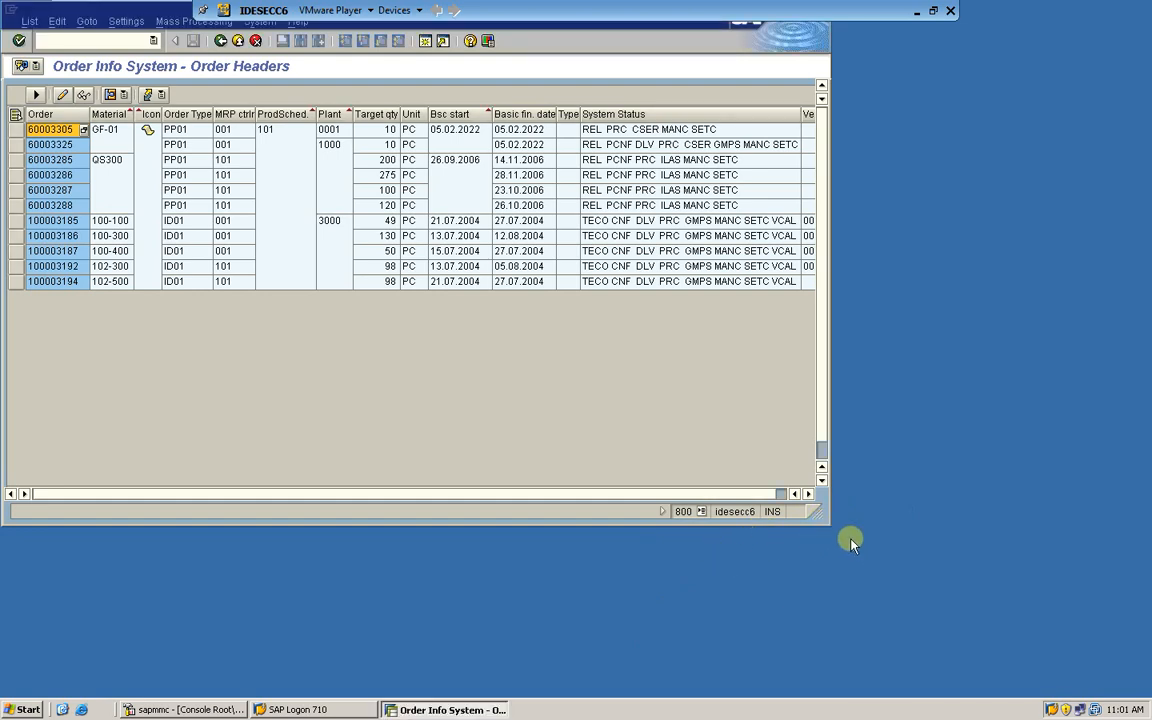
drag(828, 525, 1090, 674)
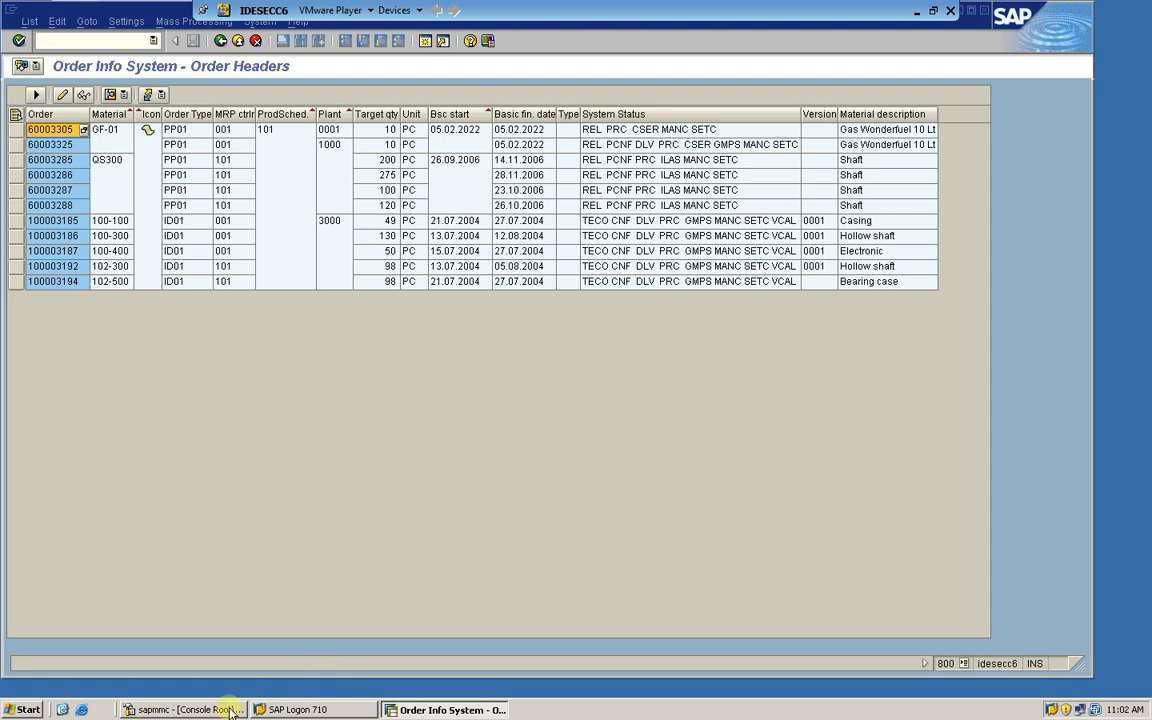
Step: Leave the order headers list and return to the SAP Easy Access screen with the command /n
click(300, 710)
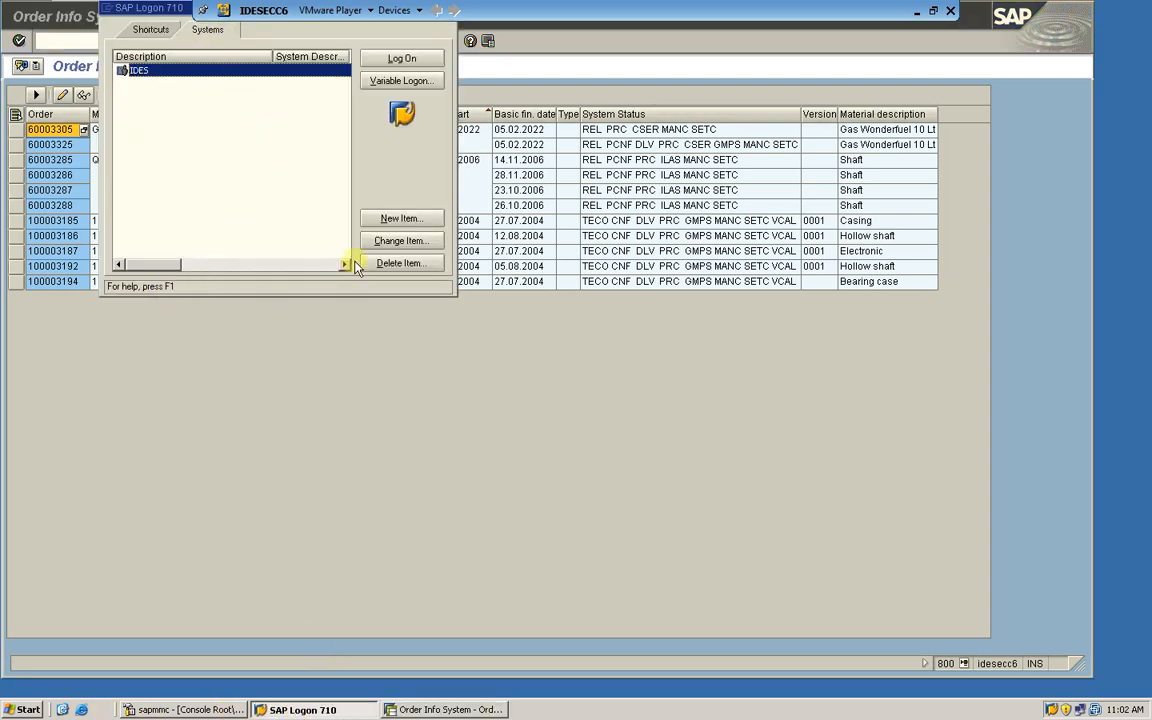
click(362, 403)
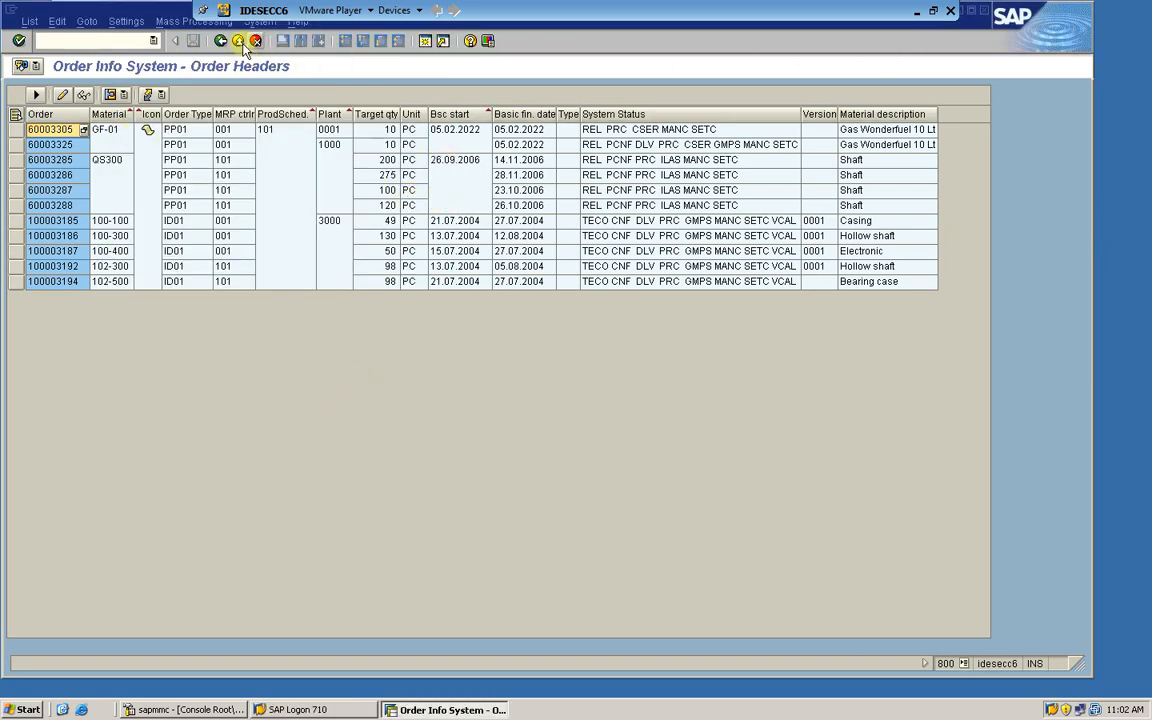
click(115, 40)
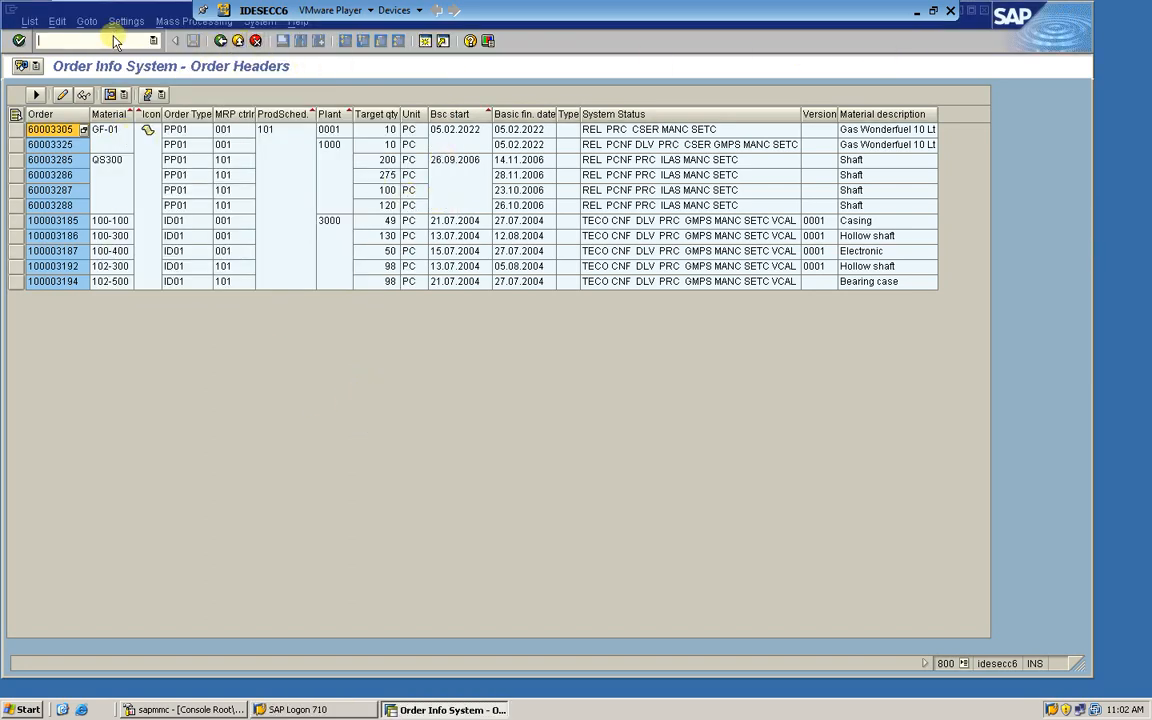
text(/n)
key(Return)
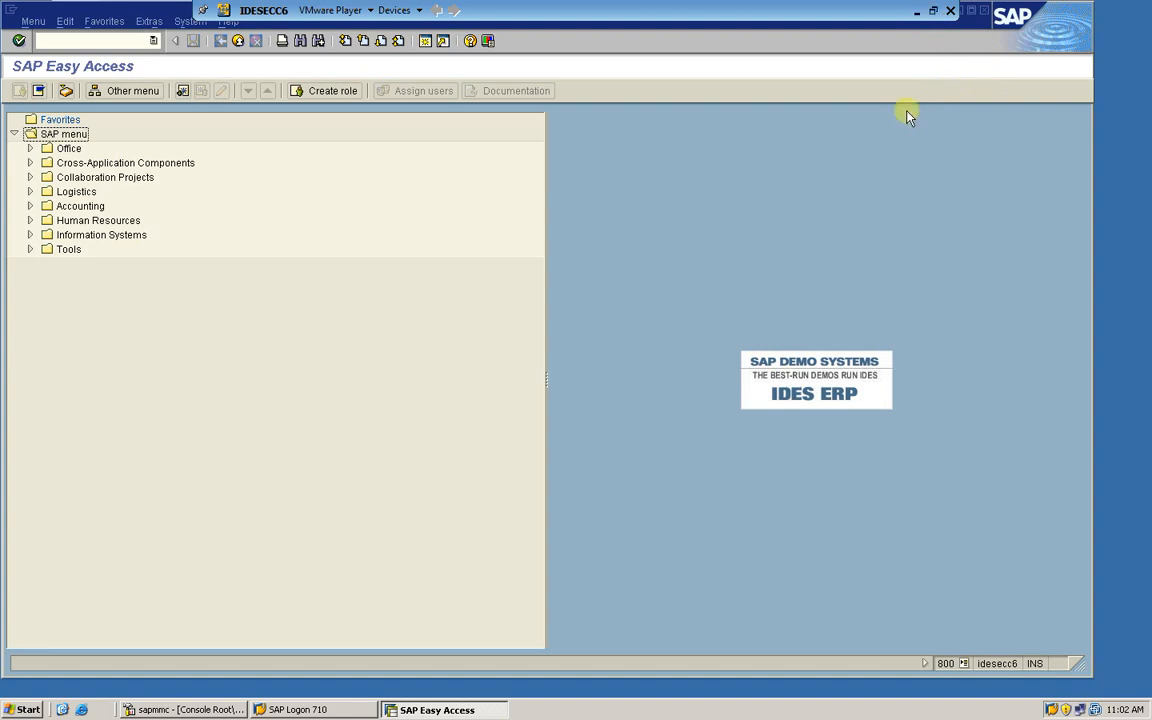
Step: Minimize the virtual machine, switch to Google Chrome and open the website sapindonesia.net
click(915, 13)
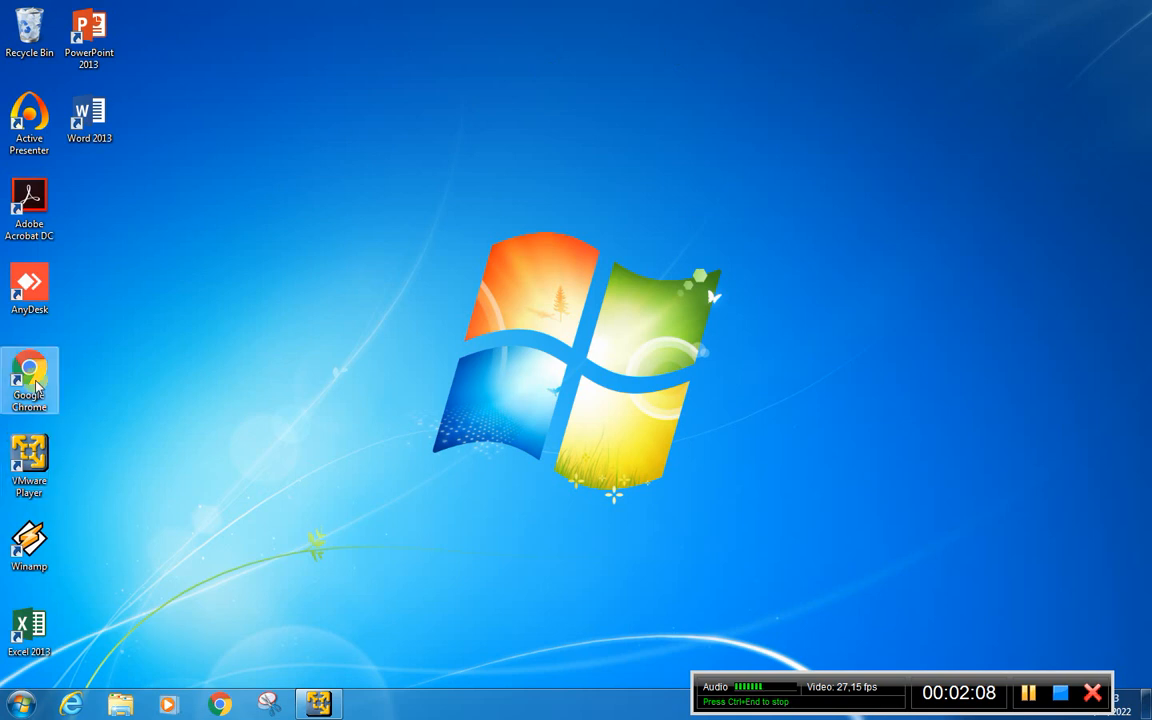
click(222, 700)
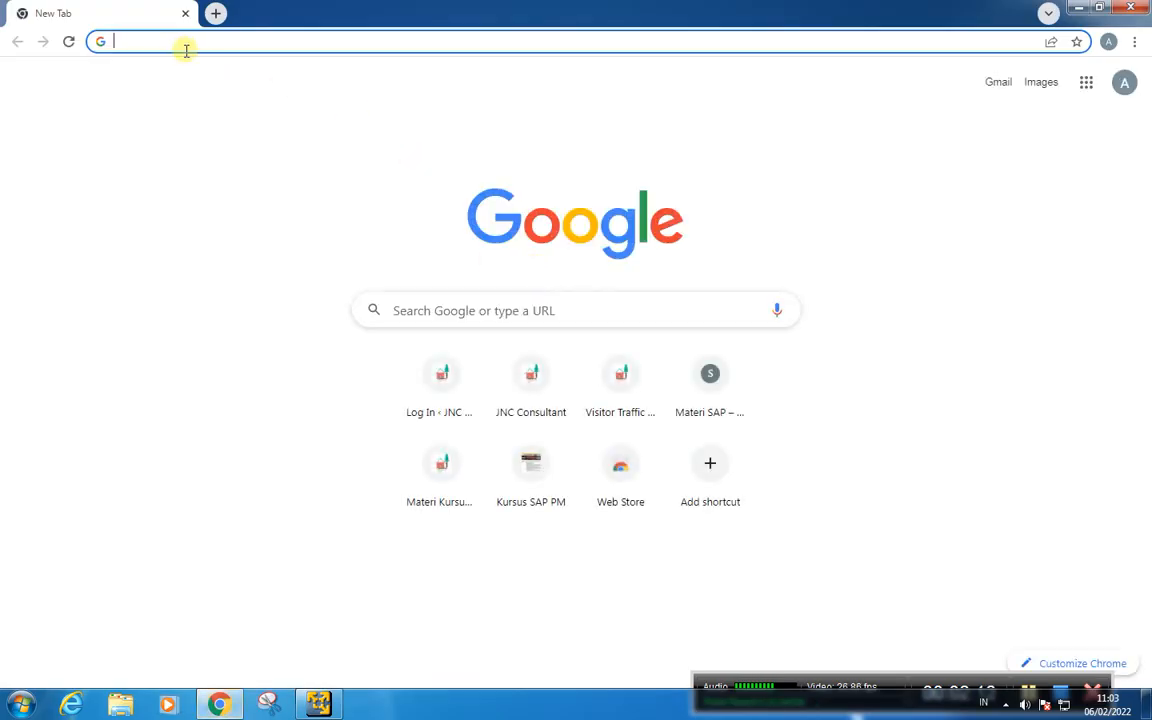
text(sapindonesia.net)
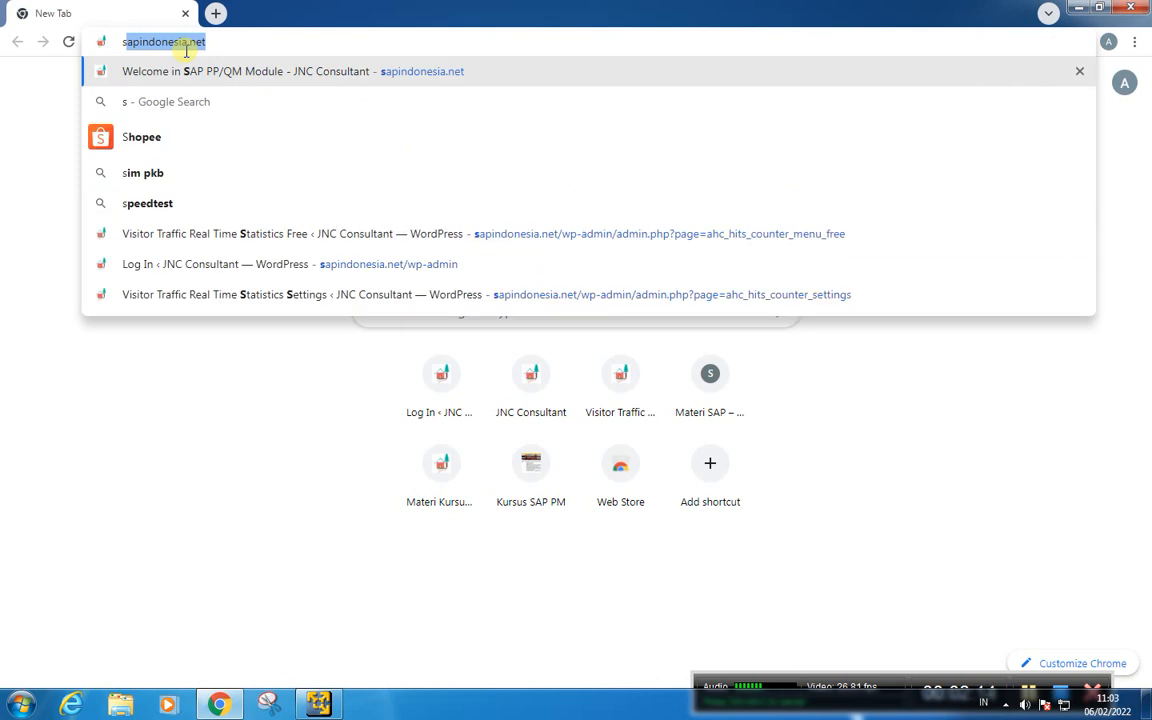
click(216, 37)
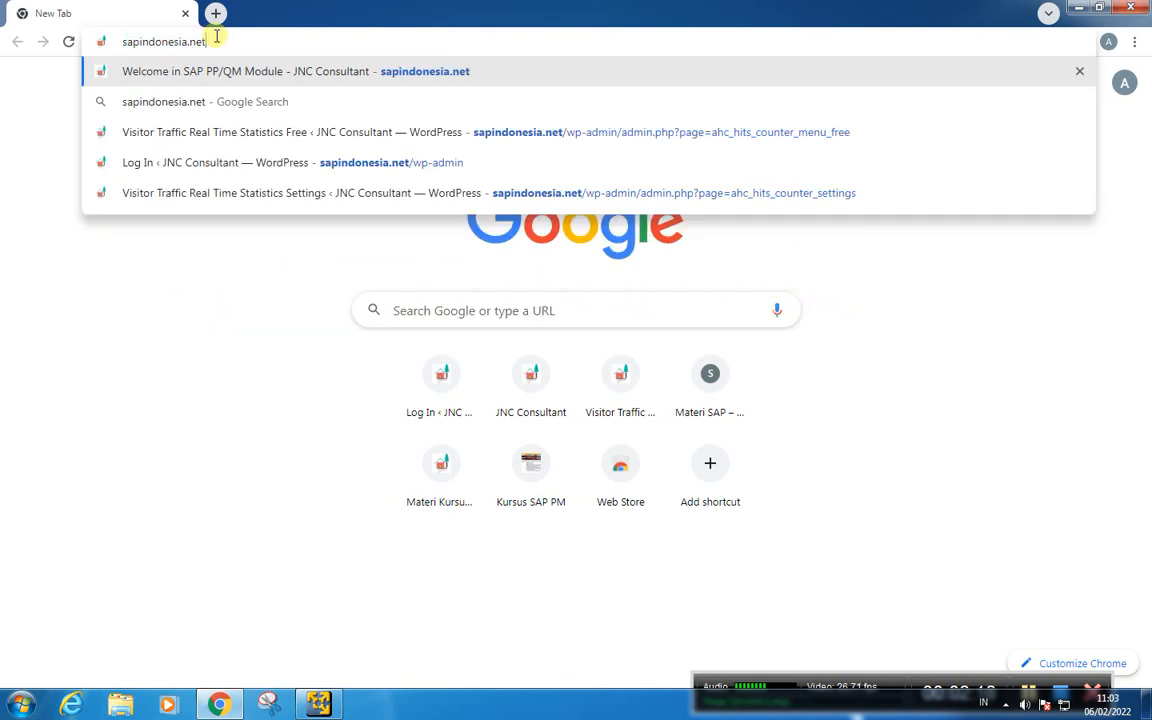
key(Return)
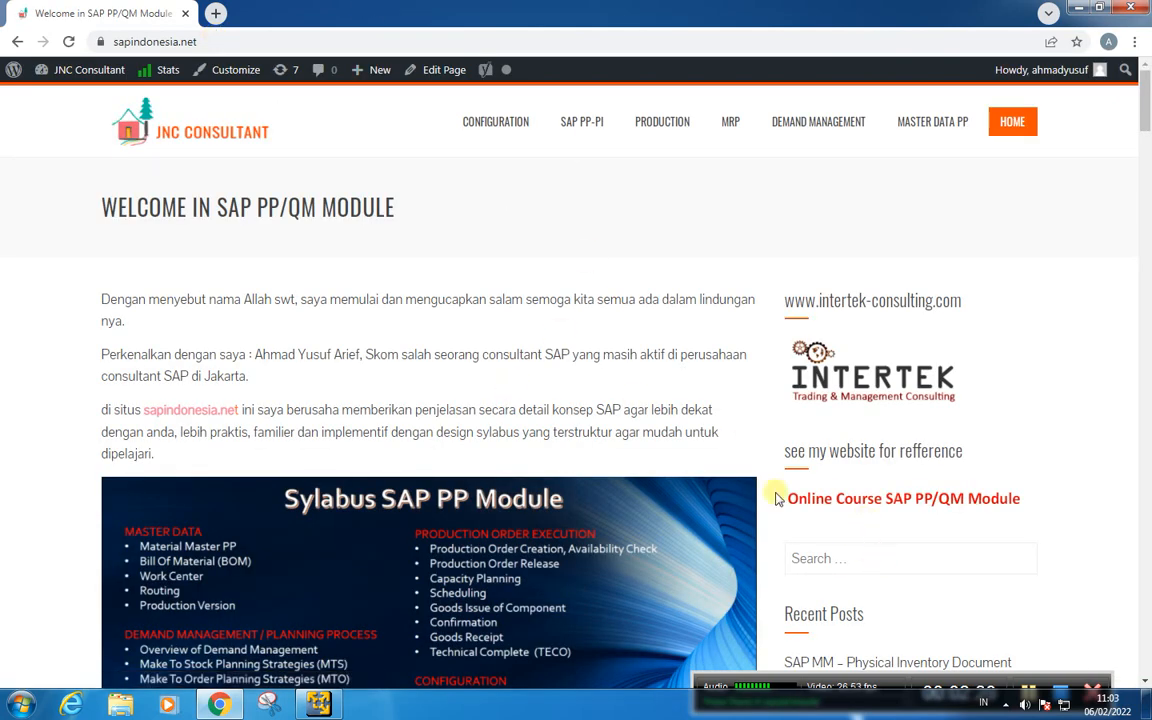
Step: Highlight the site's address and view the SAP PP module syllabus on the home page
click(232, 40)
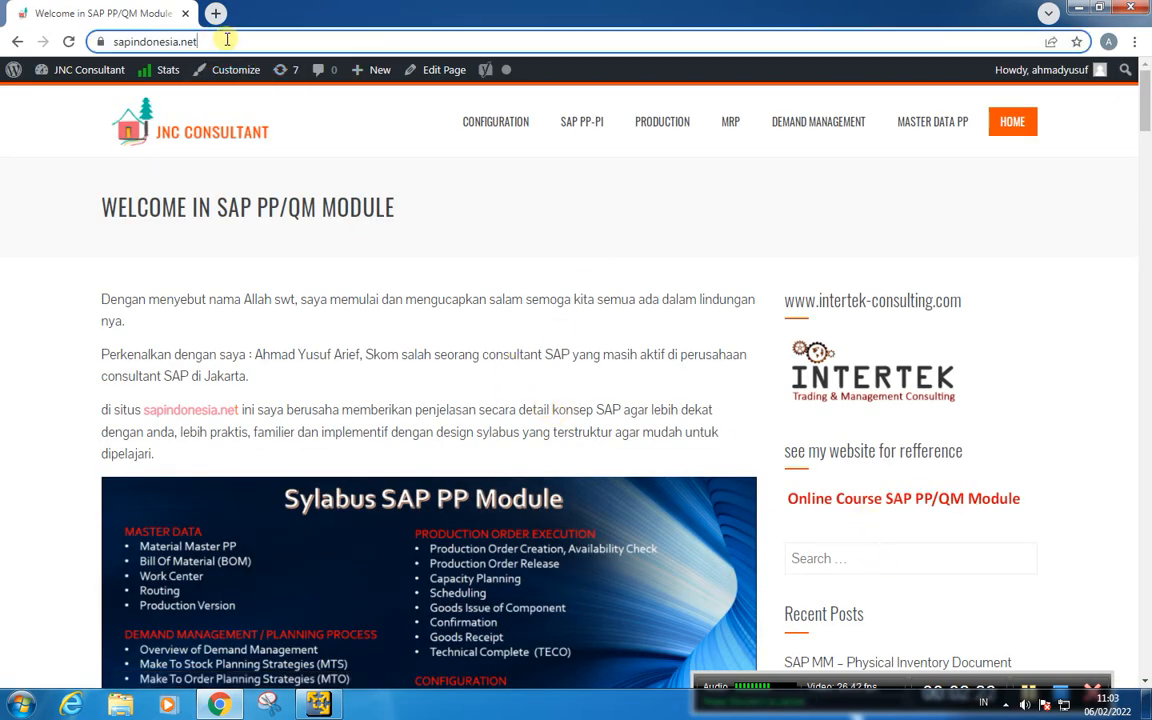
drag(226, 40, 50, 24)
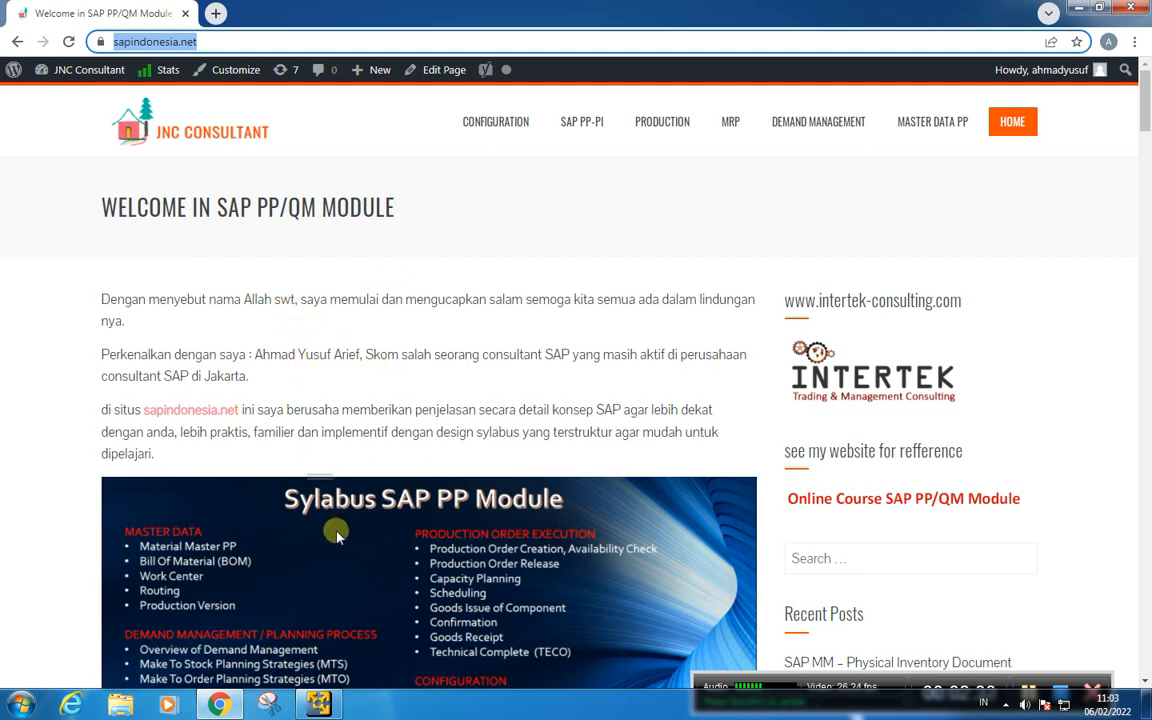
scroll(328, 470, down, 1)
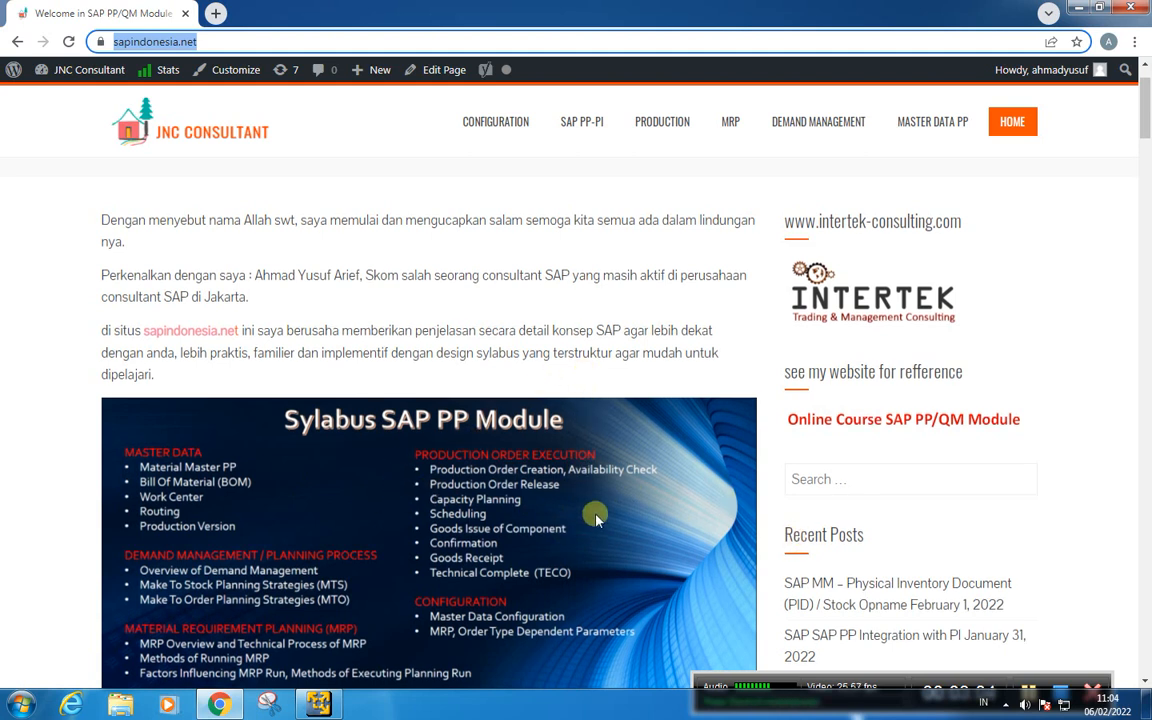
scroll(595, 517, up, 2)
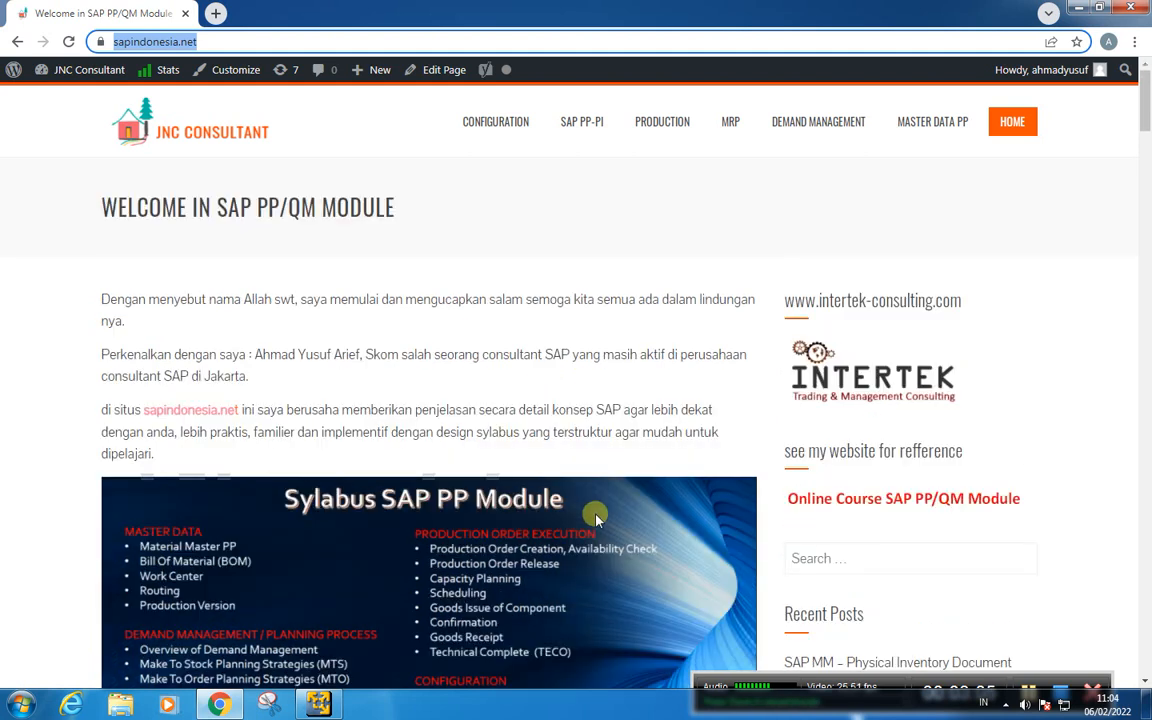
Step: Open the SAP PM course site kursussappm.wordpress.com in a new browser tab
click(216, 13)
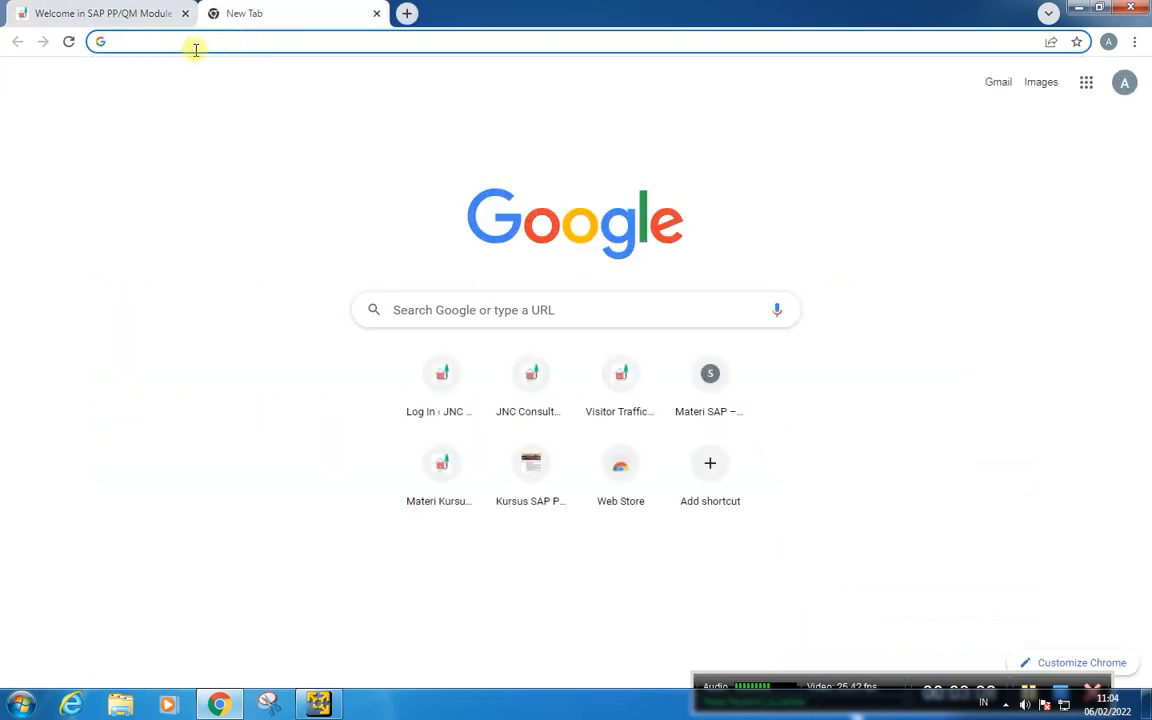
text(s)
key(BackSpace)
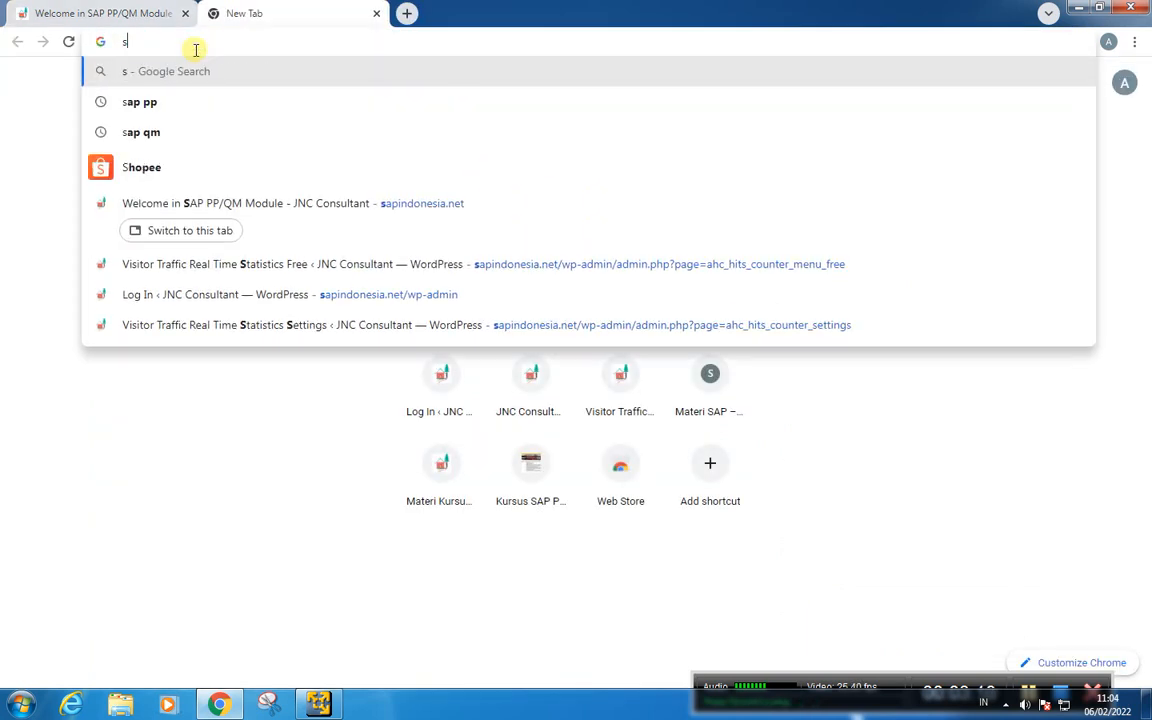
key(BackSpace)
text(k)
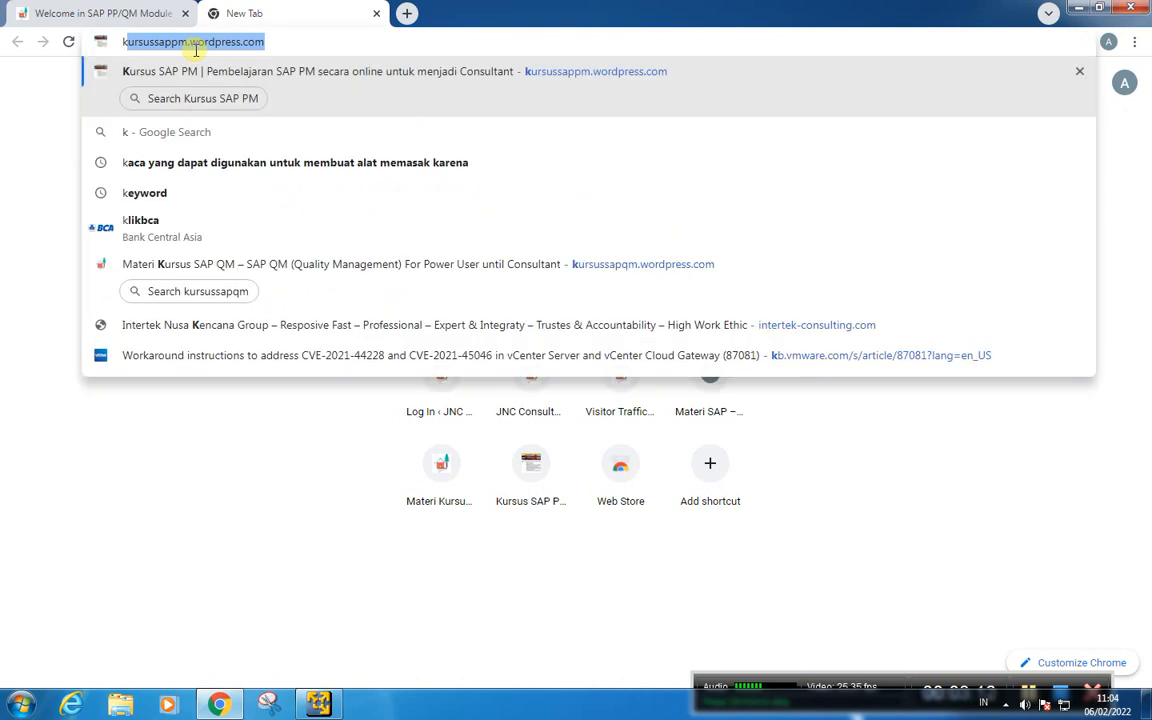
text(u)
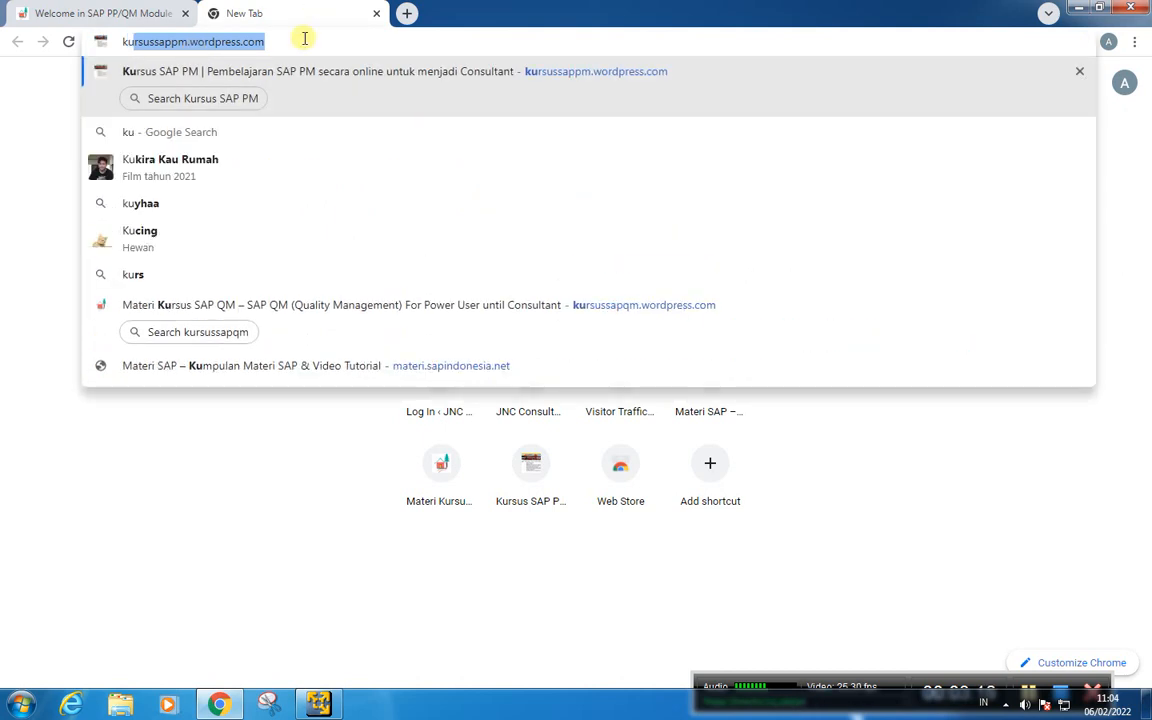
key(Return)
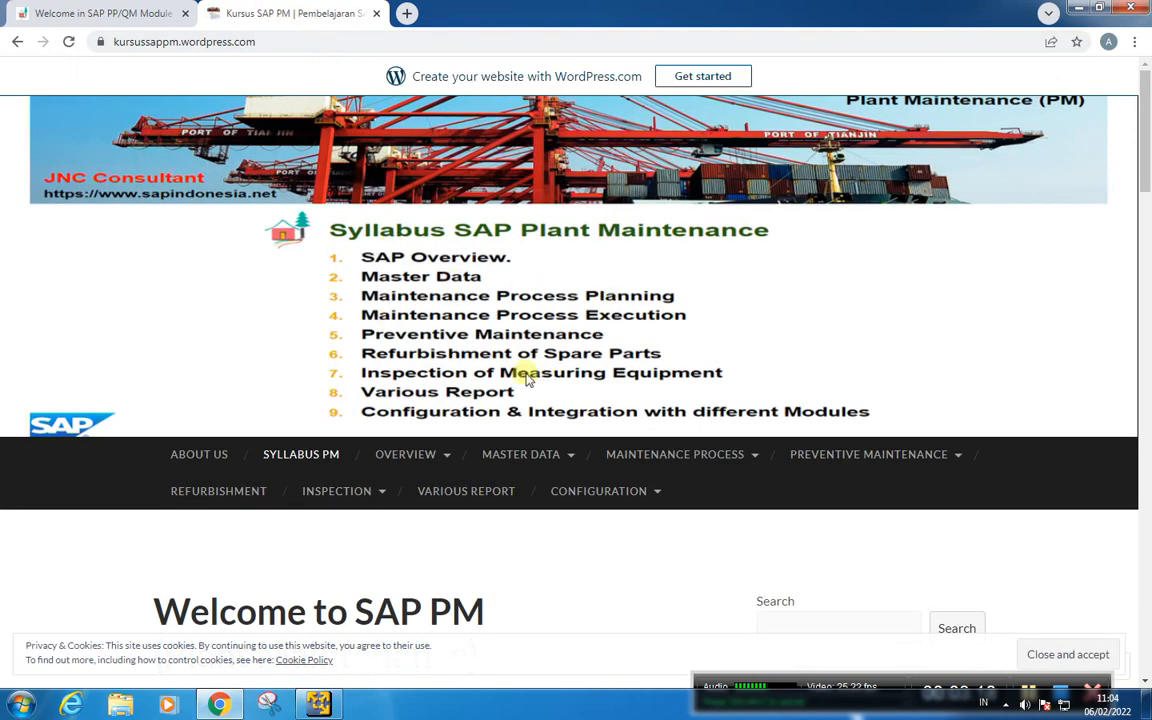
Step: Open the Syllabus PM page and look through its agenda, SAP Overview and Master Data topics
mouse_move(958, 458)
click(303, 454)
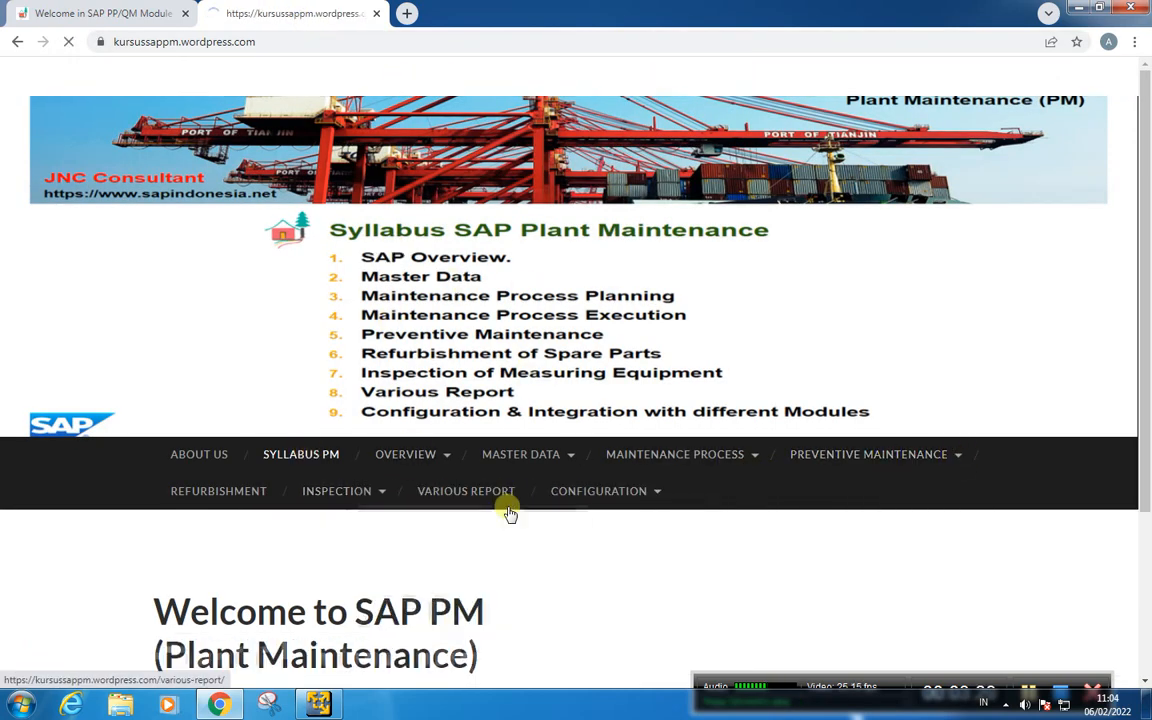
scroll(557, 552, down, 3)
scroll(555, 553, down, 3)
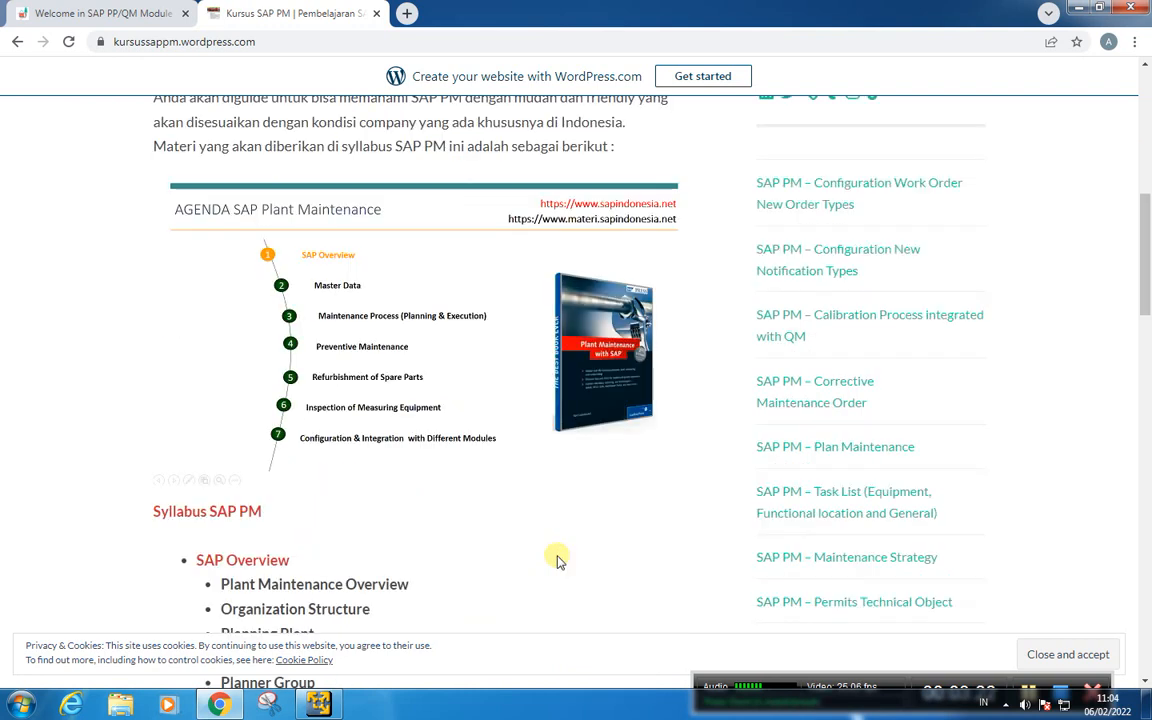
scroll(388, 556, down, 3)
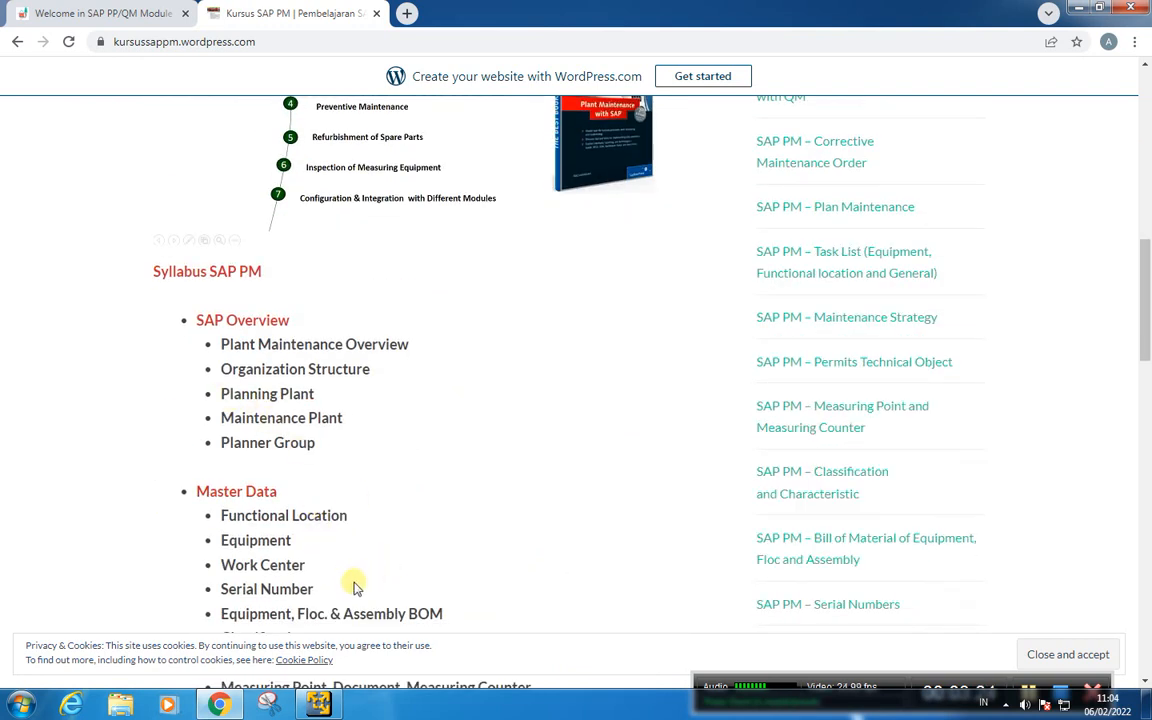
scroll(322, 538, down, 2)
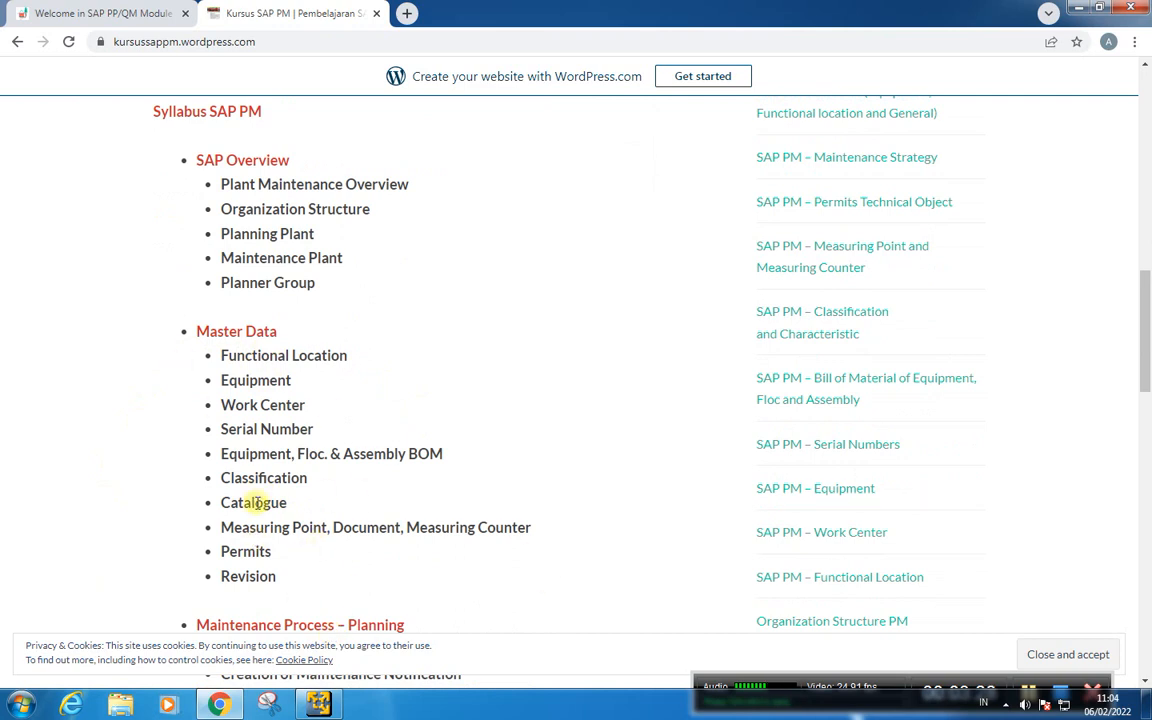
scroll(561, 342, up, 6)
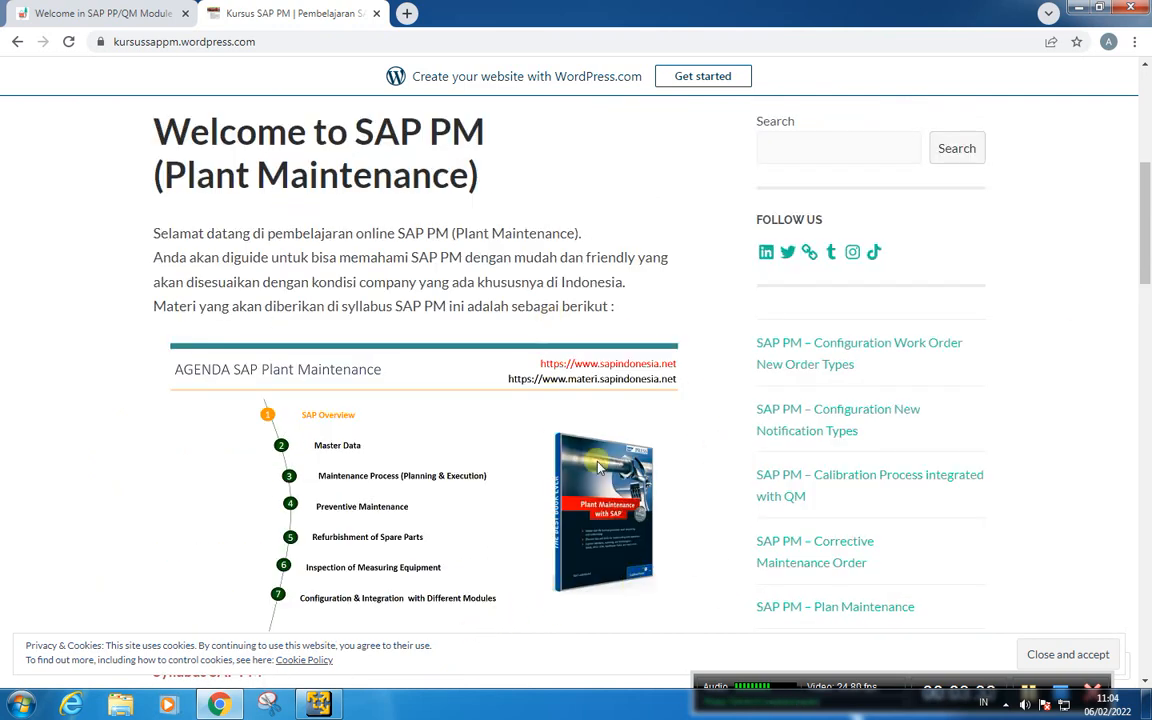
Step: Open the SAP QM course site kursussapqm.wordpress.com in another new browser tab
click(408, 14)
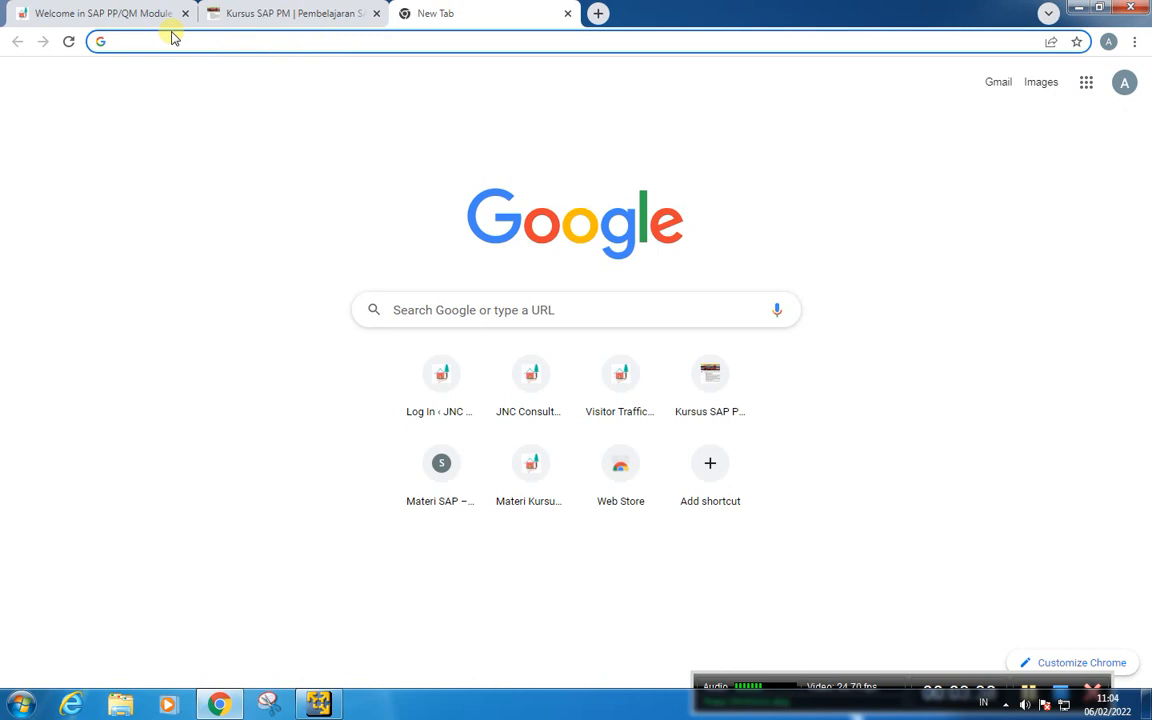
text(ku)
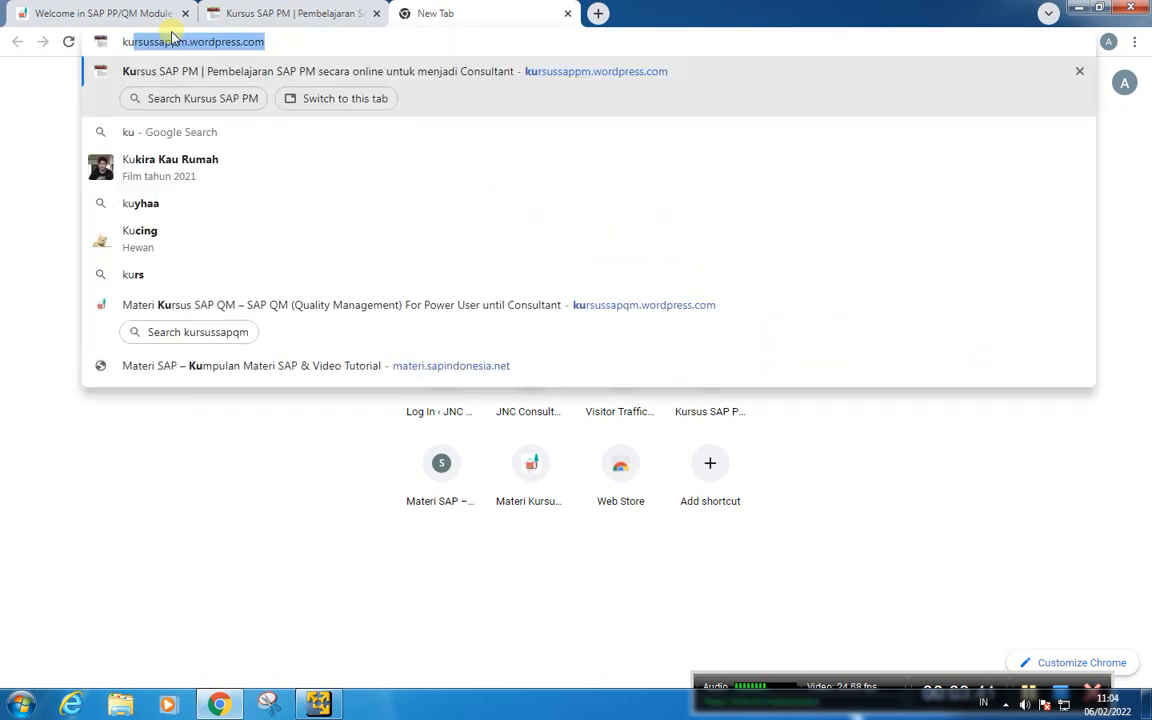
key(Right)
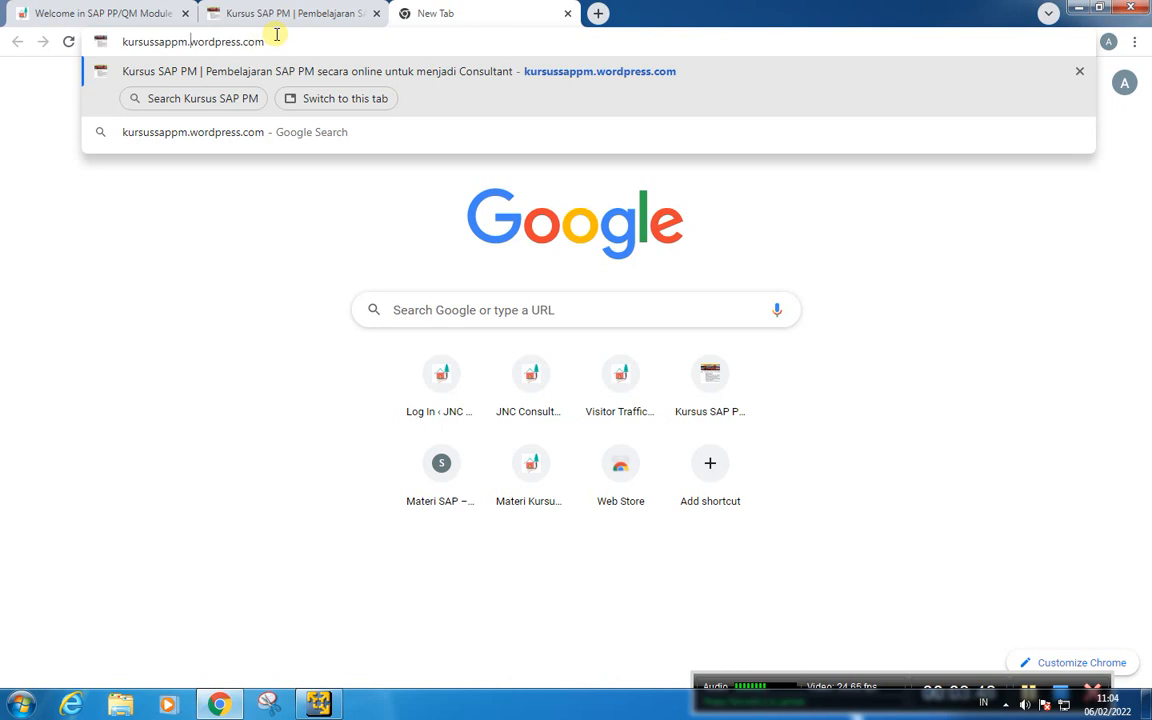
key(BackSpace)
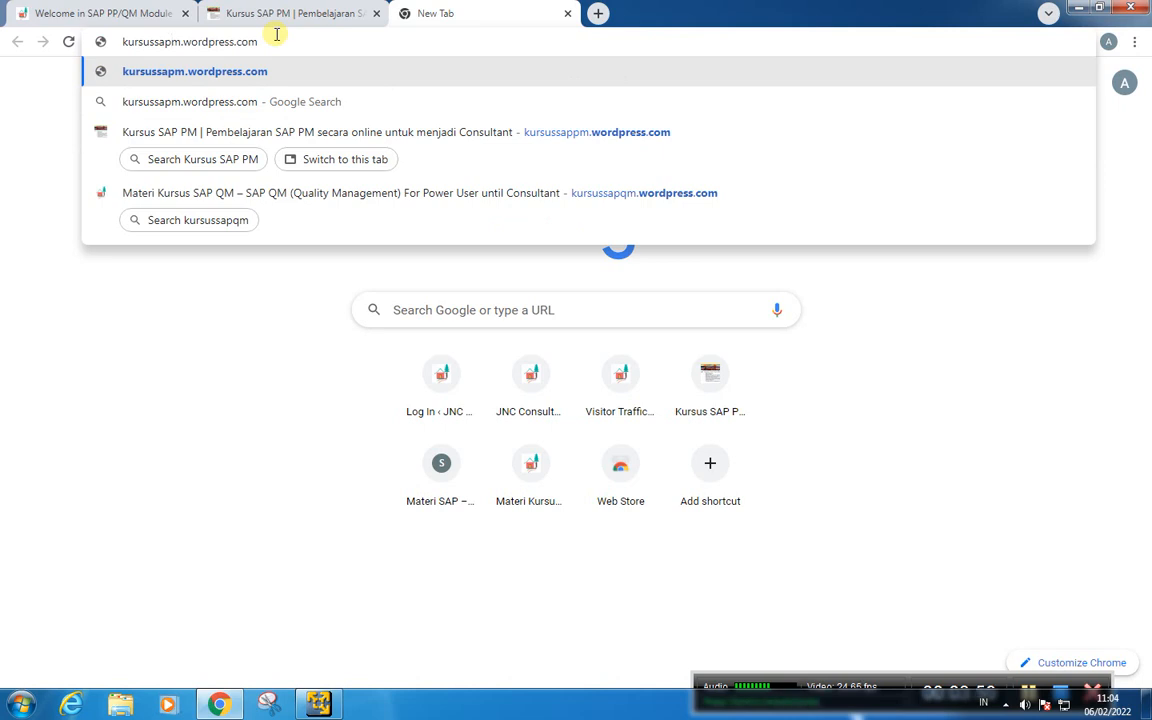
text(q)
key(Return)
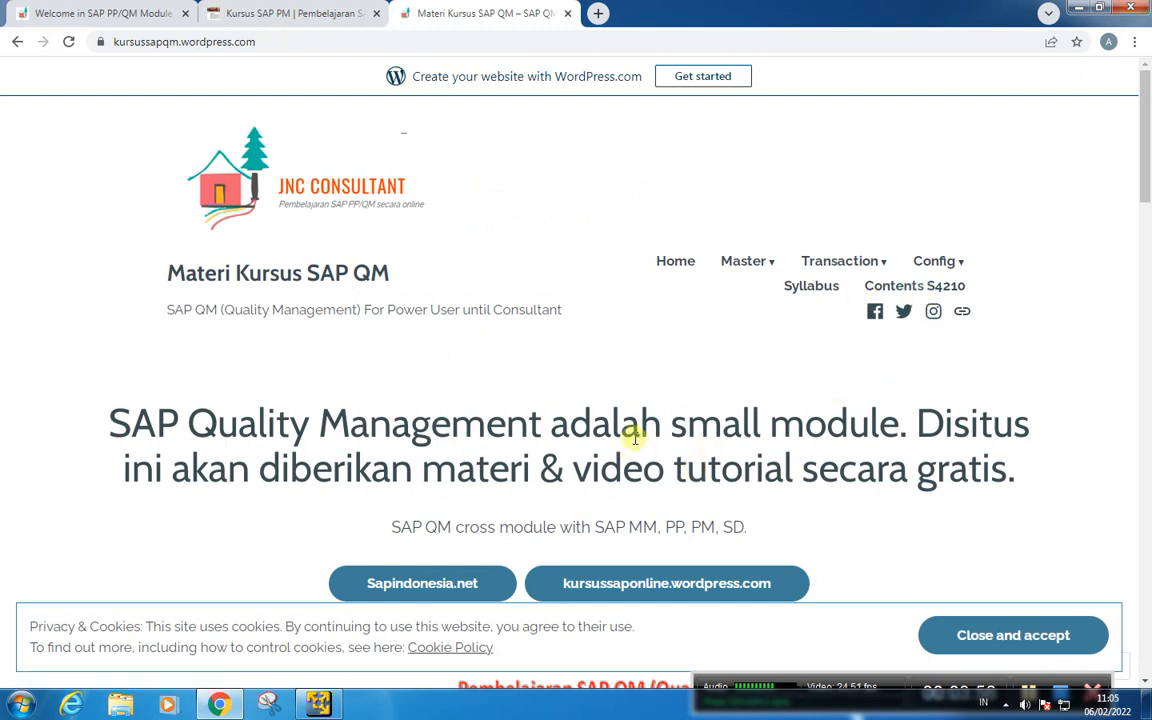
Step: Look over the SAP QM home page and open the site's Syllabus page
scroll(411, 370, down, 3)
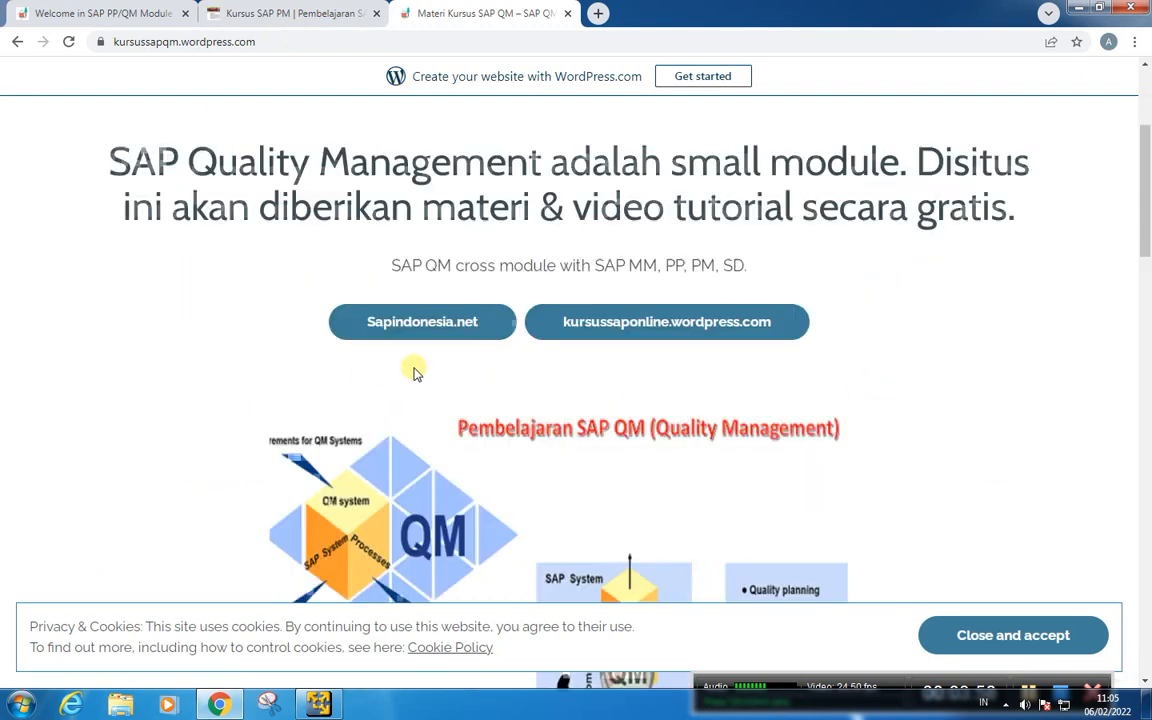
scroll(424, 418, down, 6)
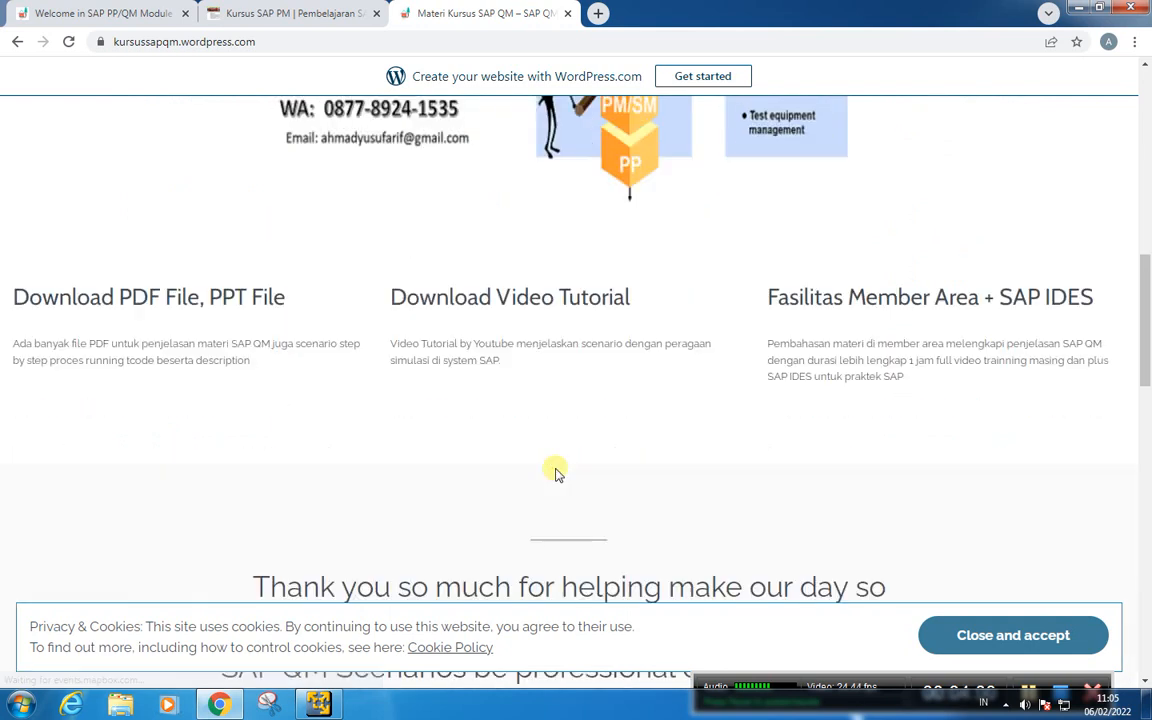
scroll(557, 468, up, 10)
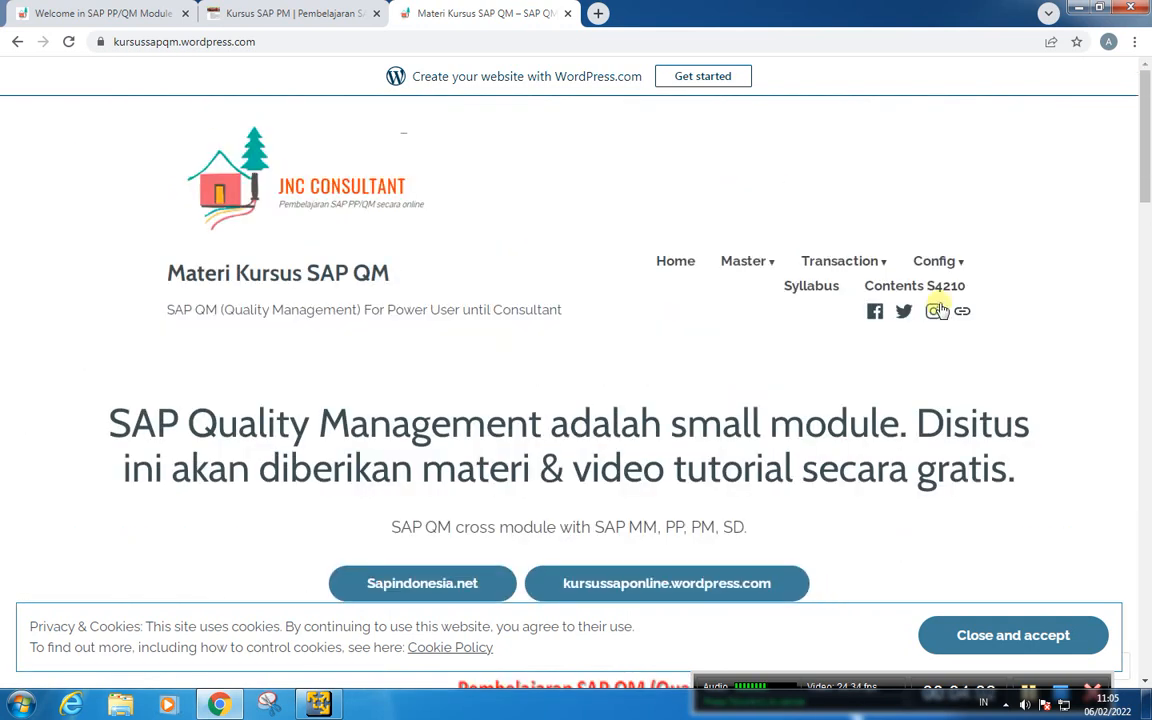
mouse_move(943, 280)
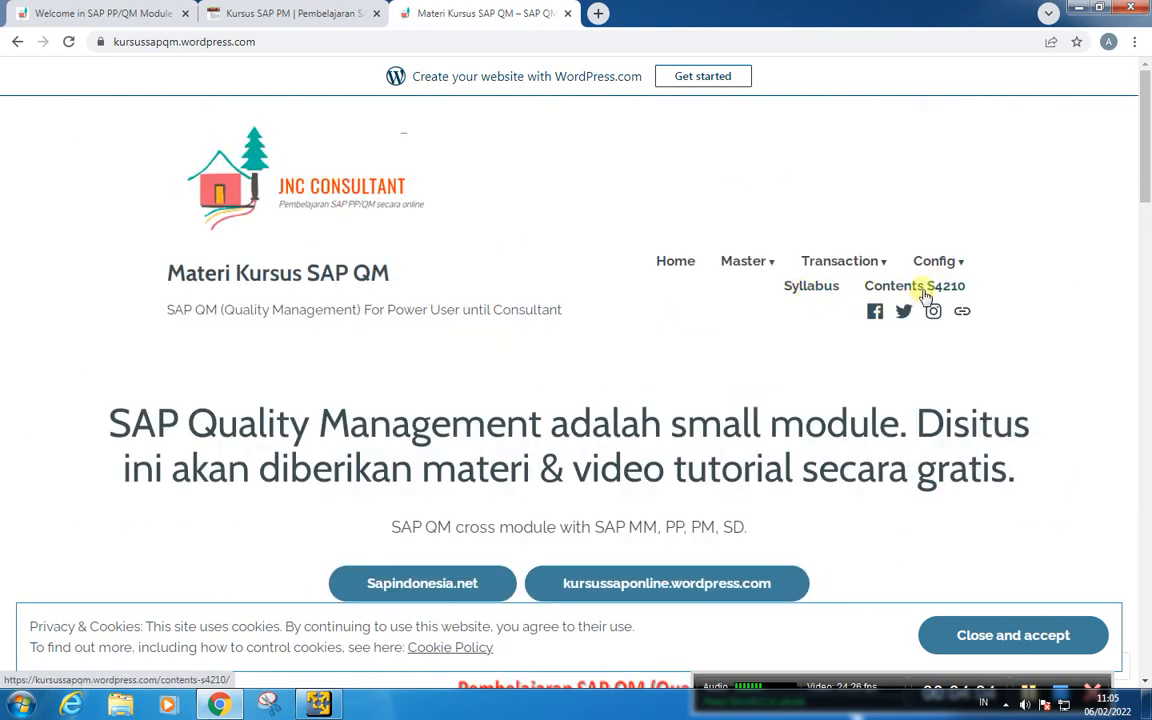
click(792, 285)
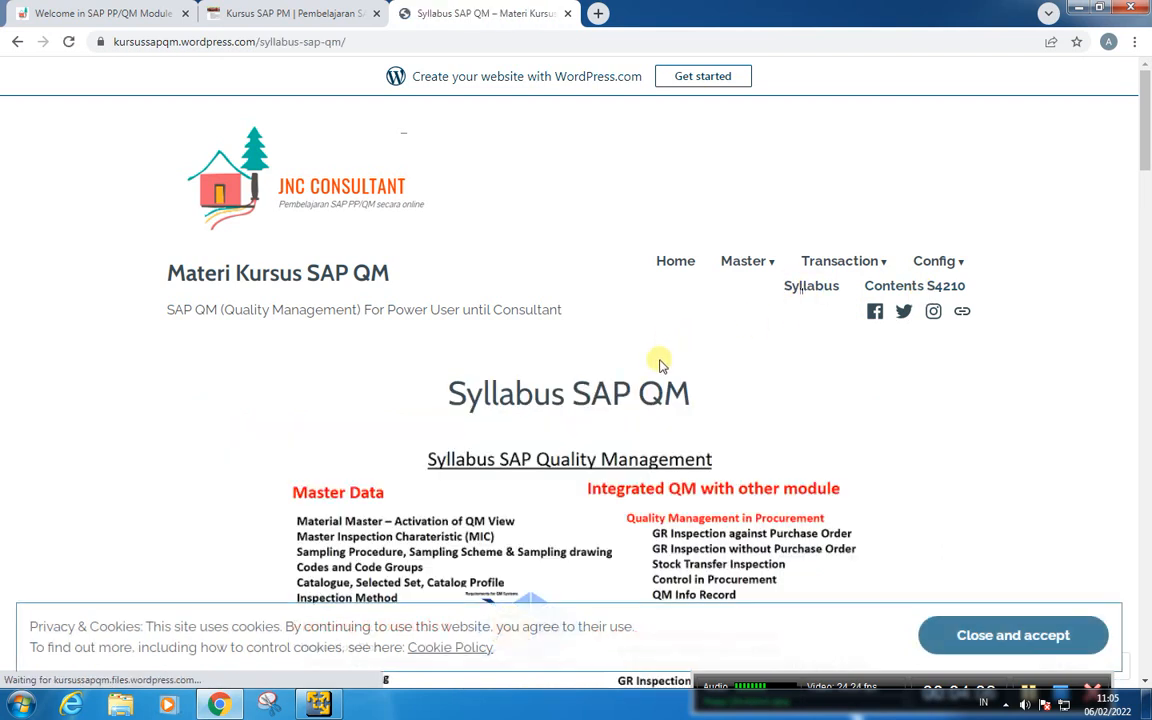
Step: Look through the SAP QM syllabus from the topic overview down to the Master Data and Planning and Execution lists
scroll(605, 490, down, 3)
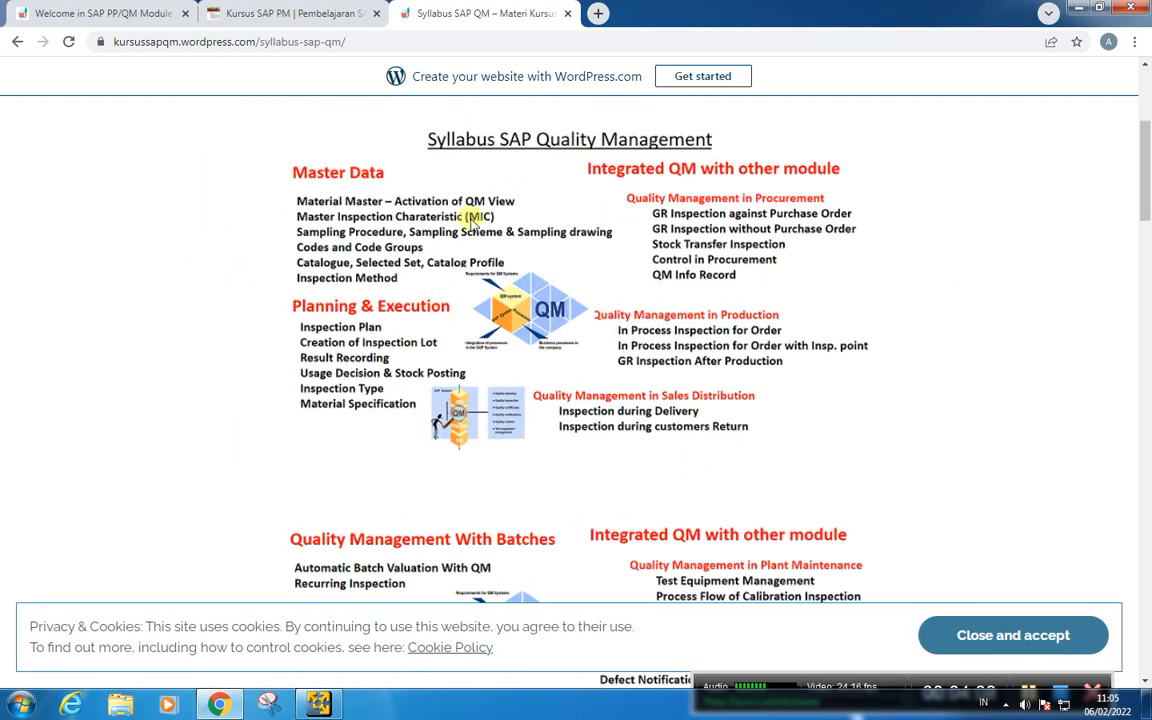
scroll(566, 494, down, 2)
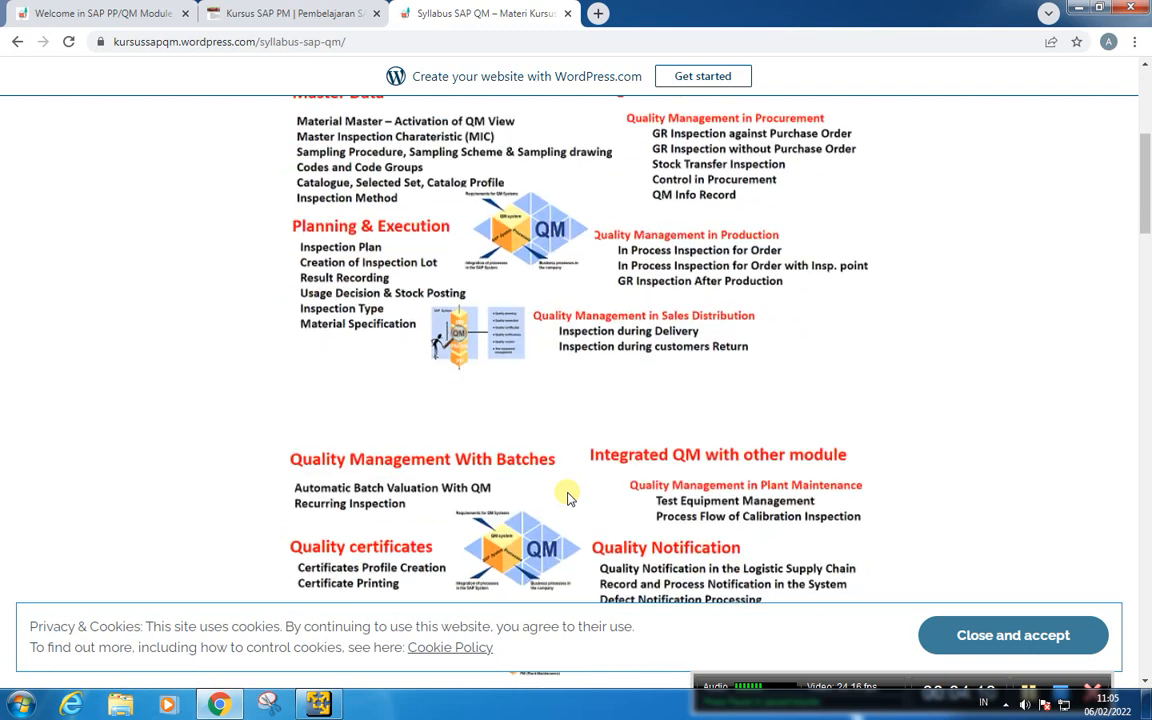
scroll(567, 498, down, 2)
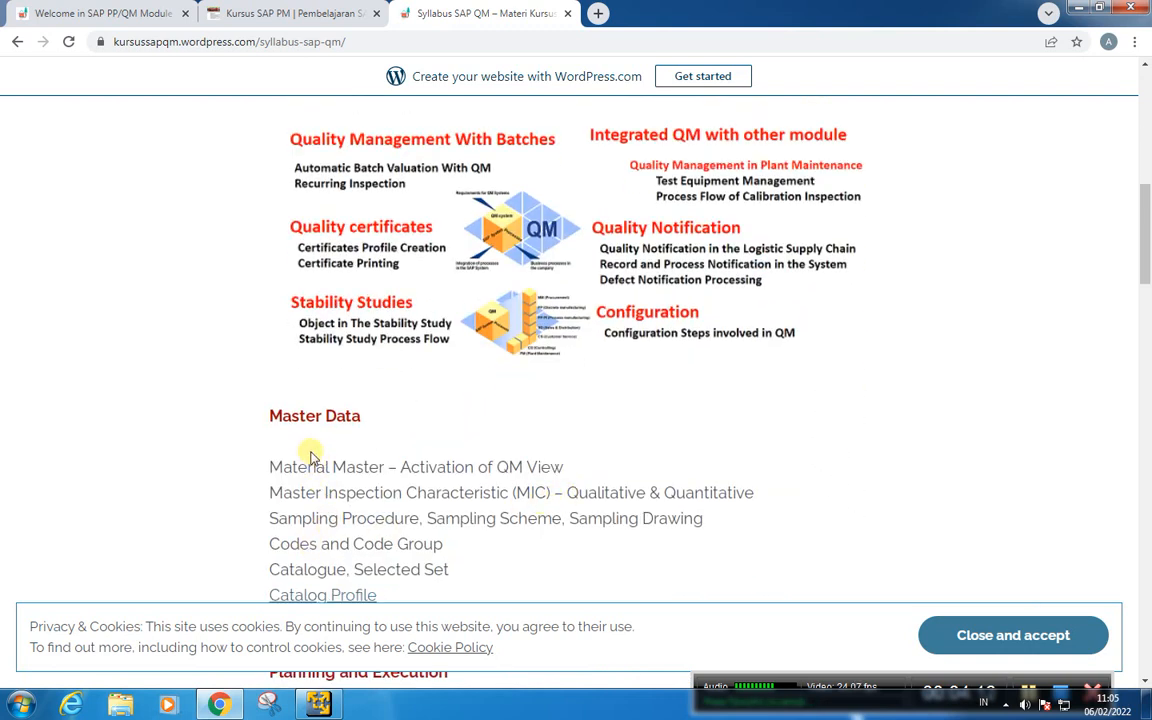
scroll(358, 500, down, 2)
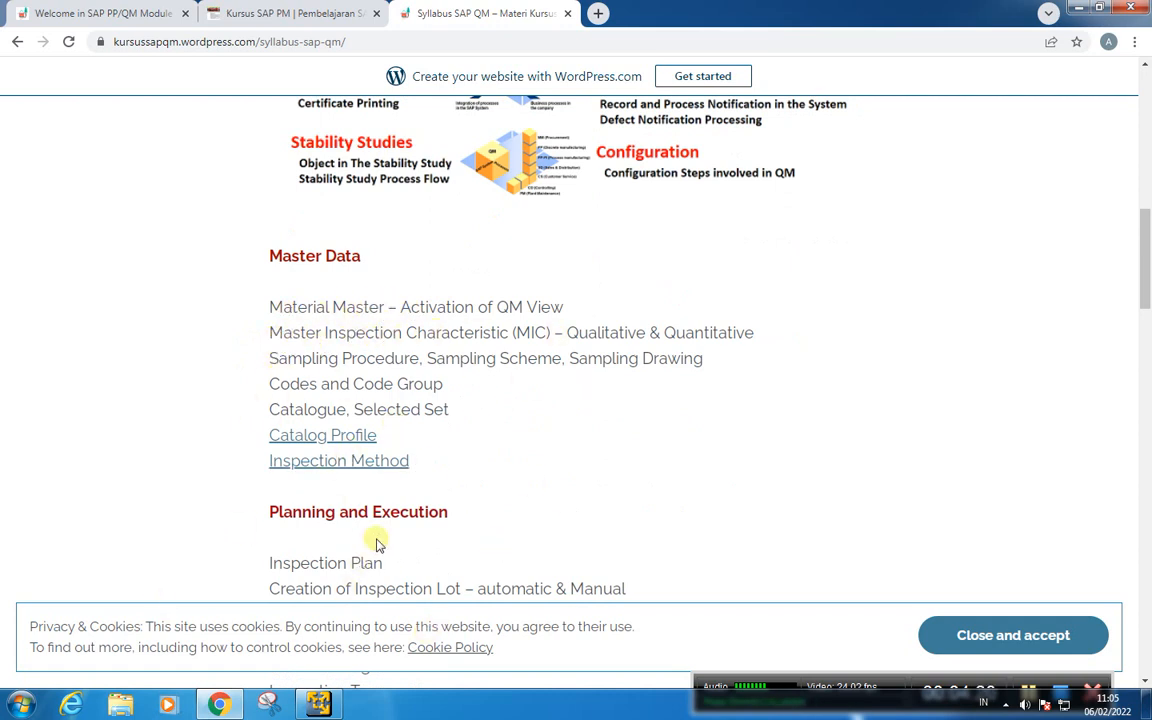
scroll(381, 528, down, 3)
scroll(400, 500, up, 3)
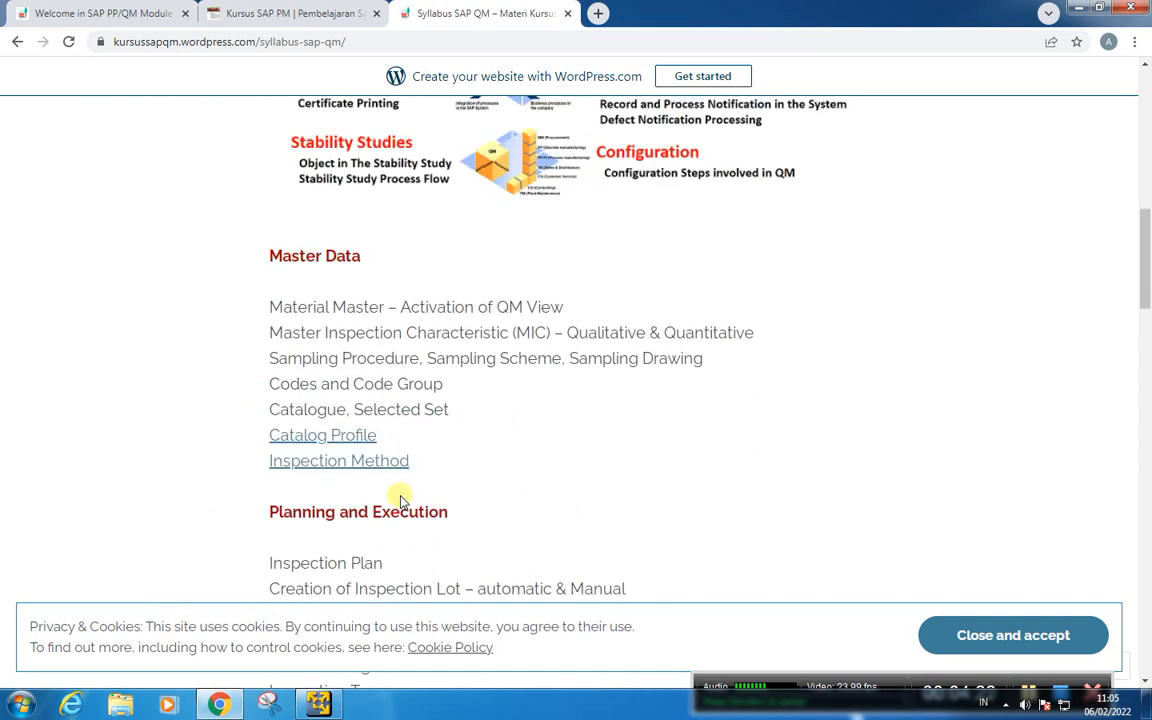
Step: Open the Materi SAP member site materi.sapindonesia.net in a new browser tab and point out its full web address
click(600, 14)
text(ma)
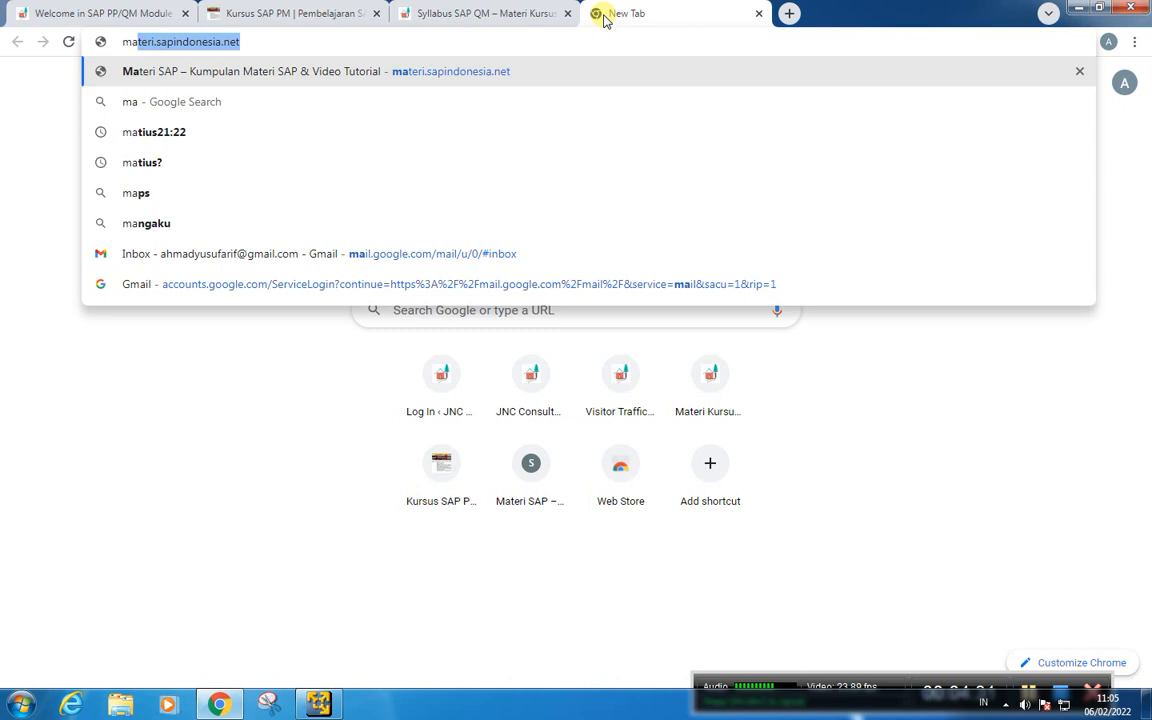
key(Return)
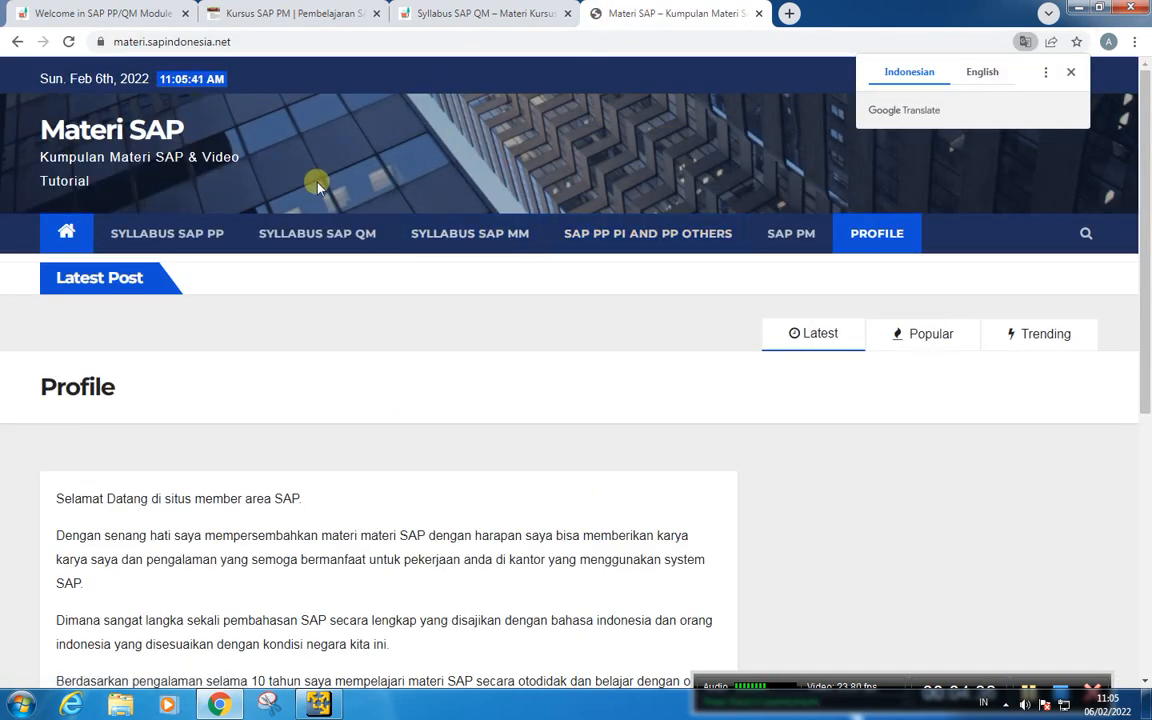
click(267, 42)
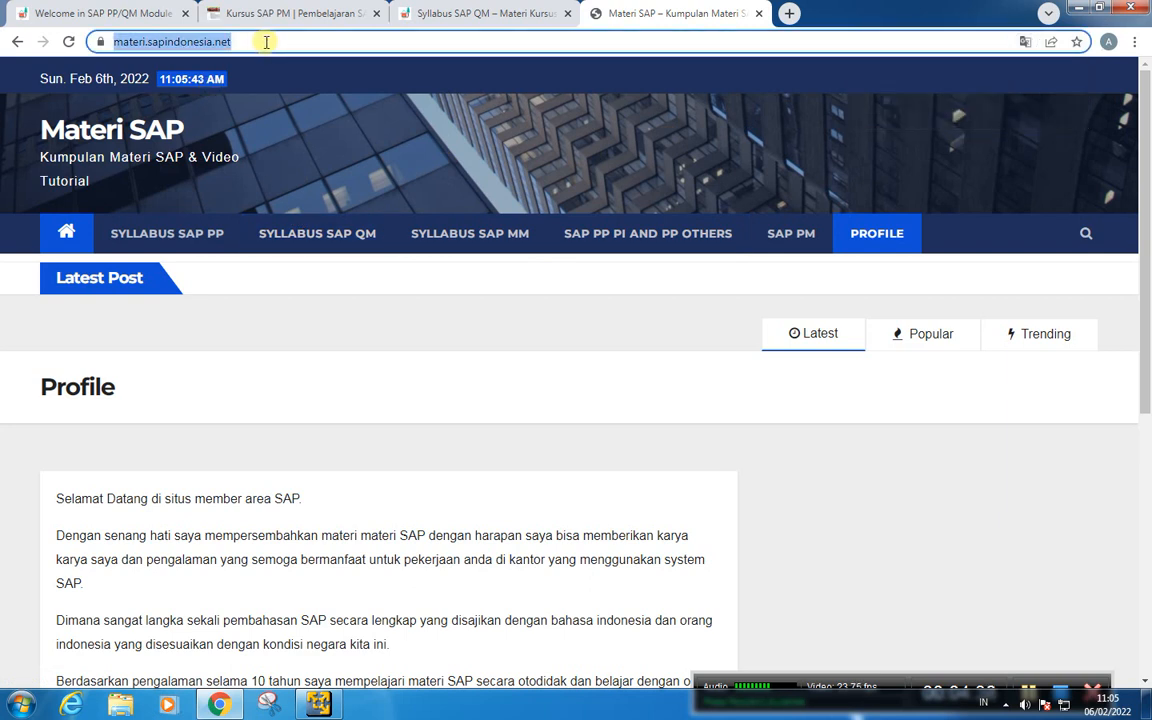
click(257, 40)
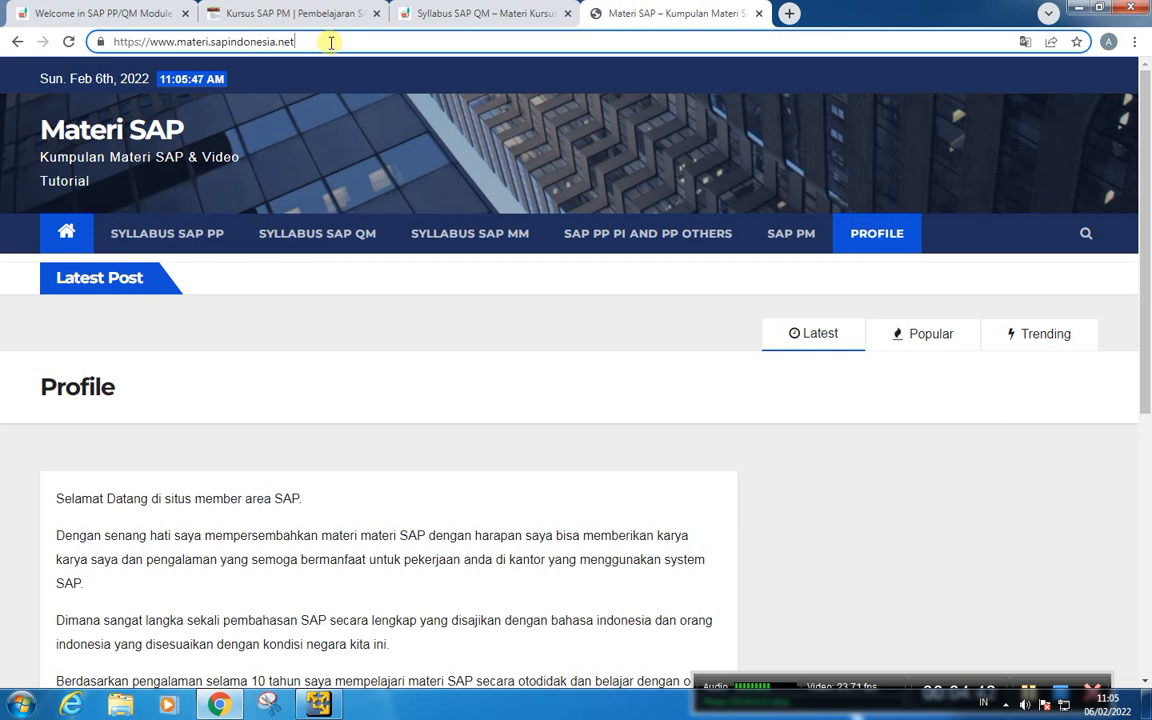
Step: Open the Syllabus SAP PP page and unlock its protected content by entering the page password
click(218, 236)
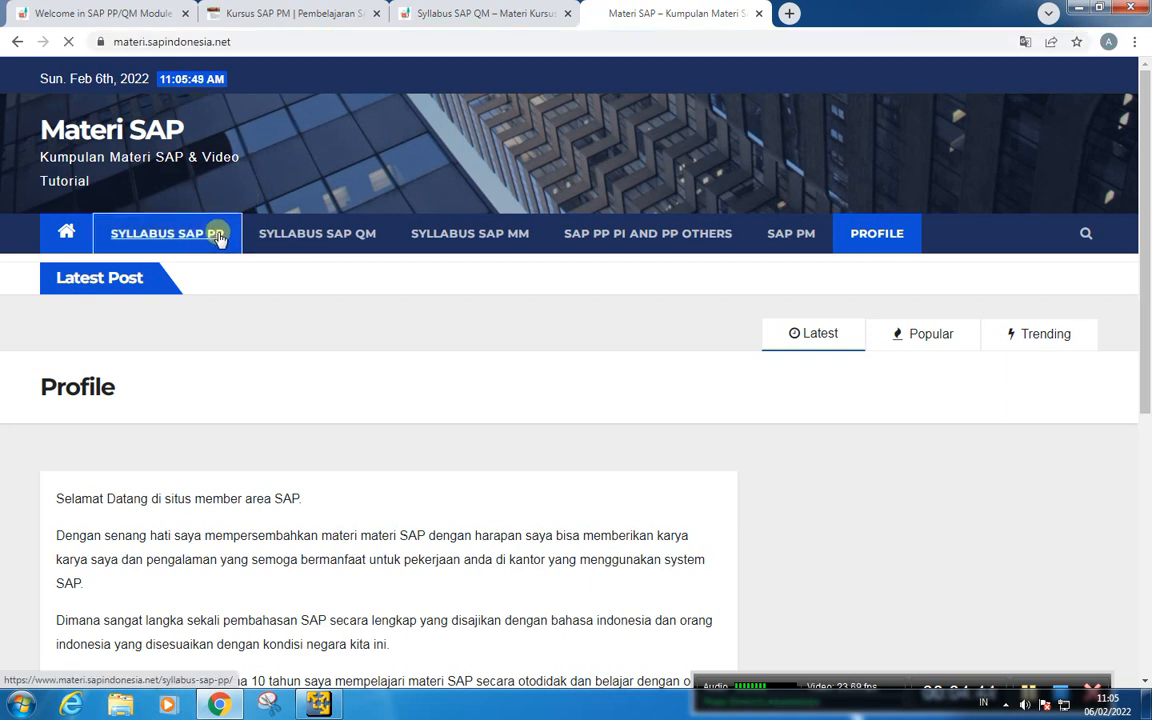
click(190, 478)
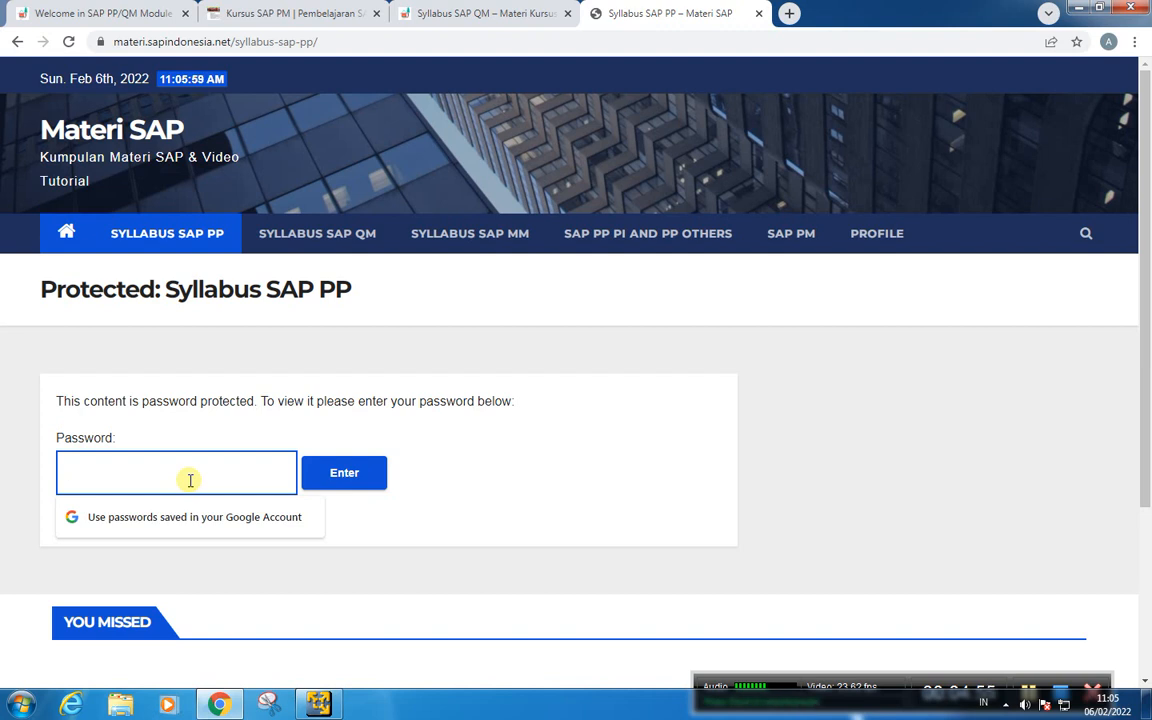
text(••)
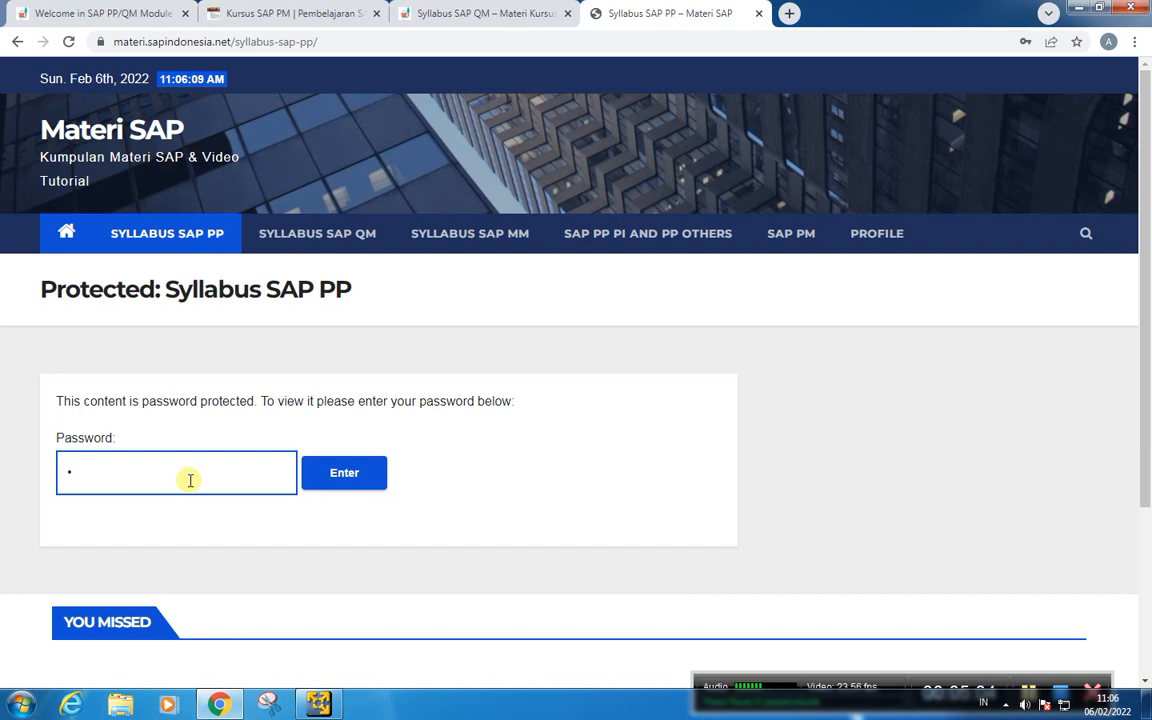
key(BackSpace)
text(••)
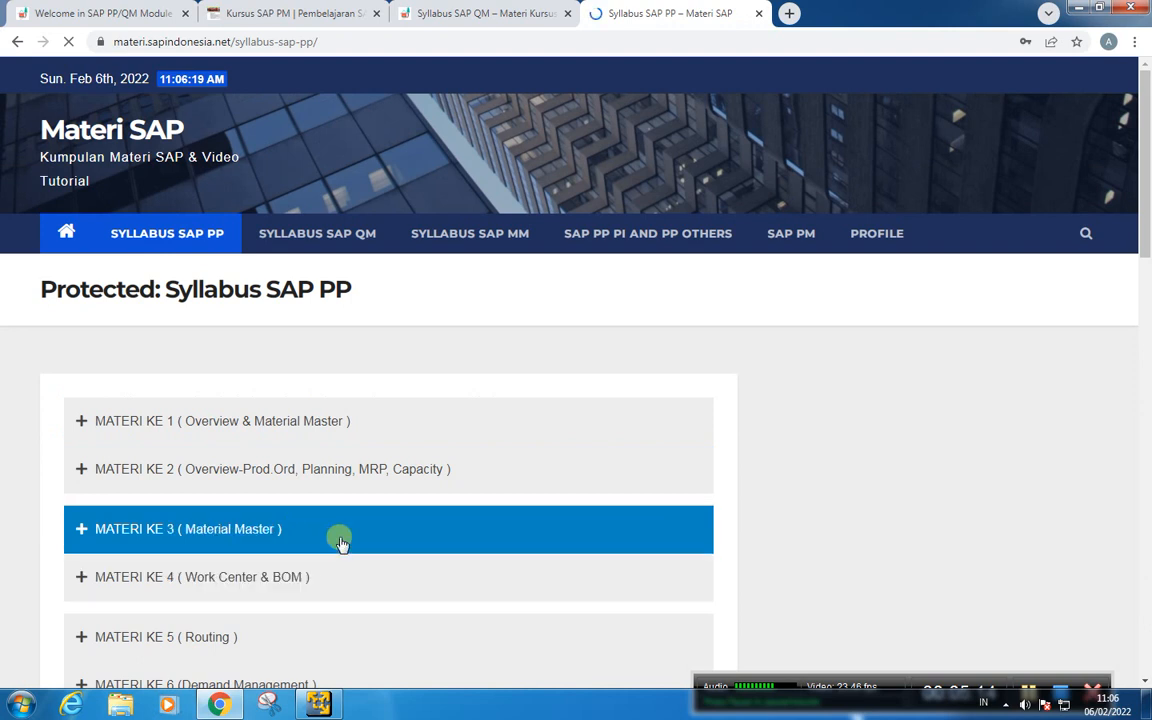
Step: Expand MATERI KE 2 (Overview-Prod.Ord, Planning, MRP, Capacity) in the PP syllabus and look through its videos
scroll(340, 541, down, 2)
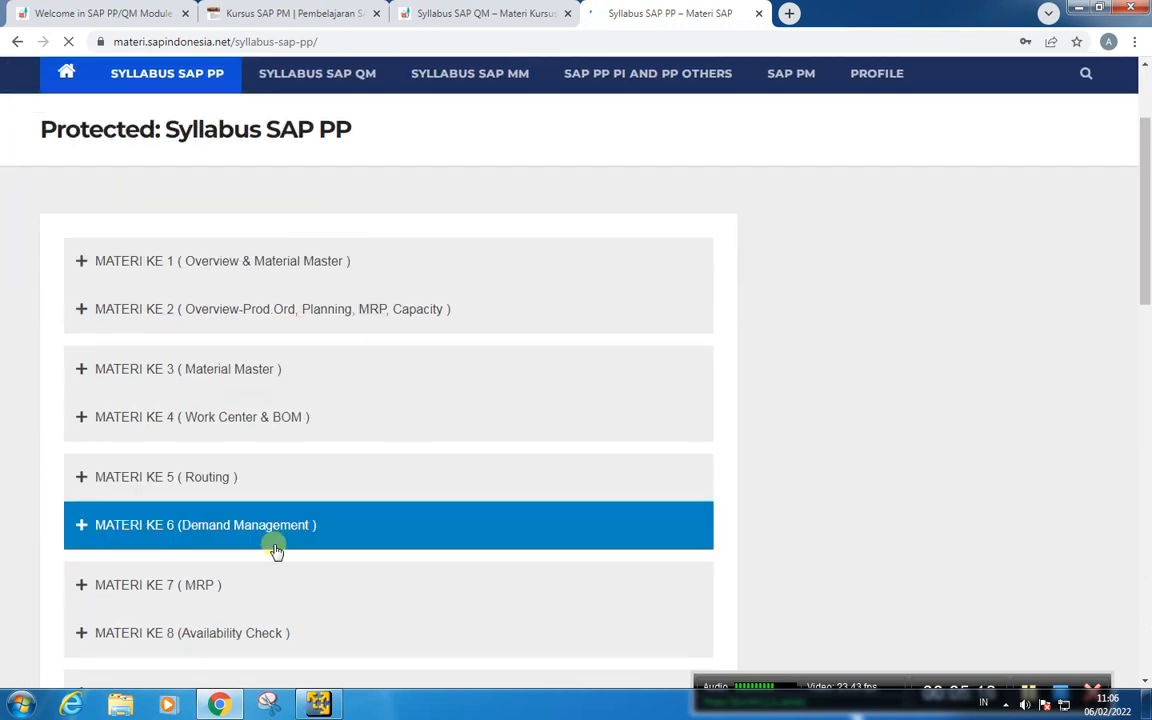
scroll(272, 545, down, 4)
scroll(268, 565, up, 5)
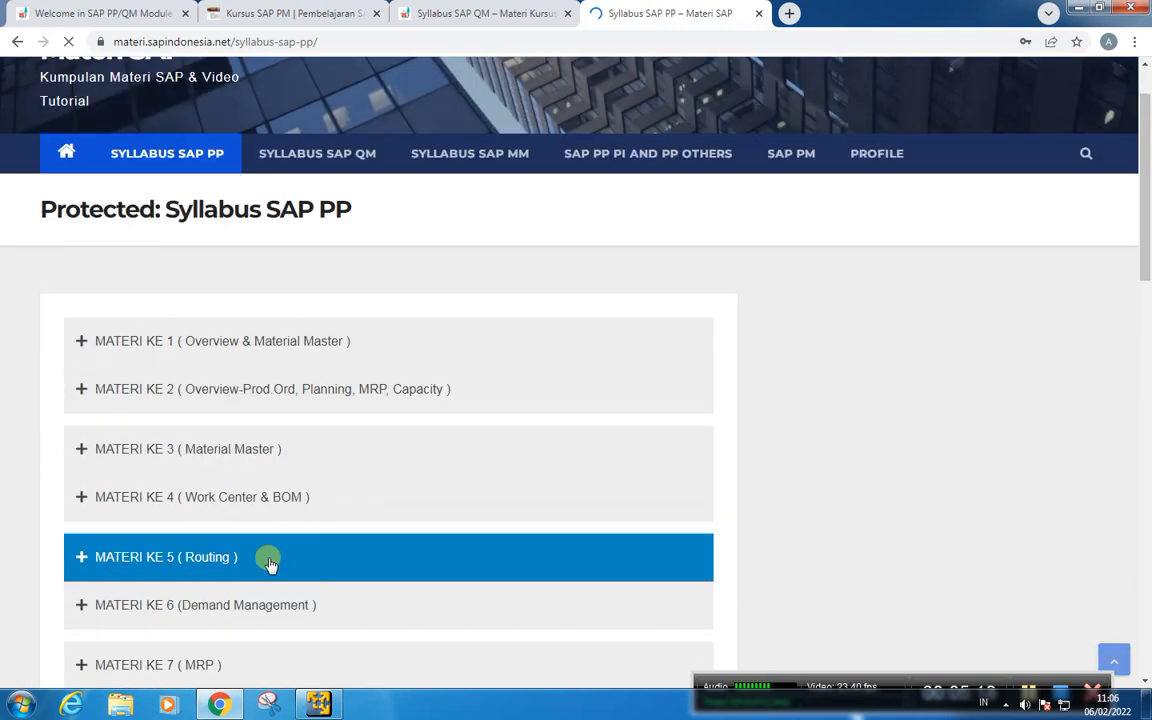
click(176, 389)
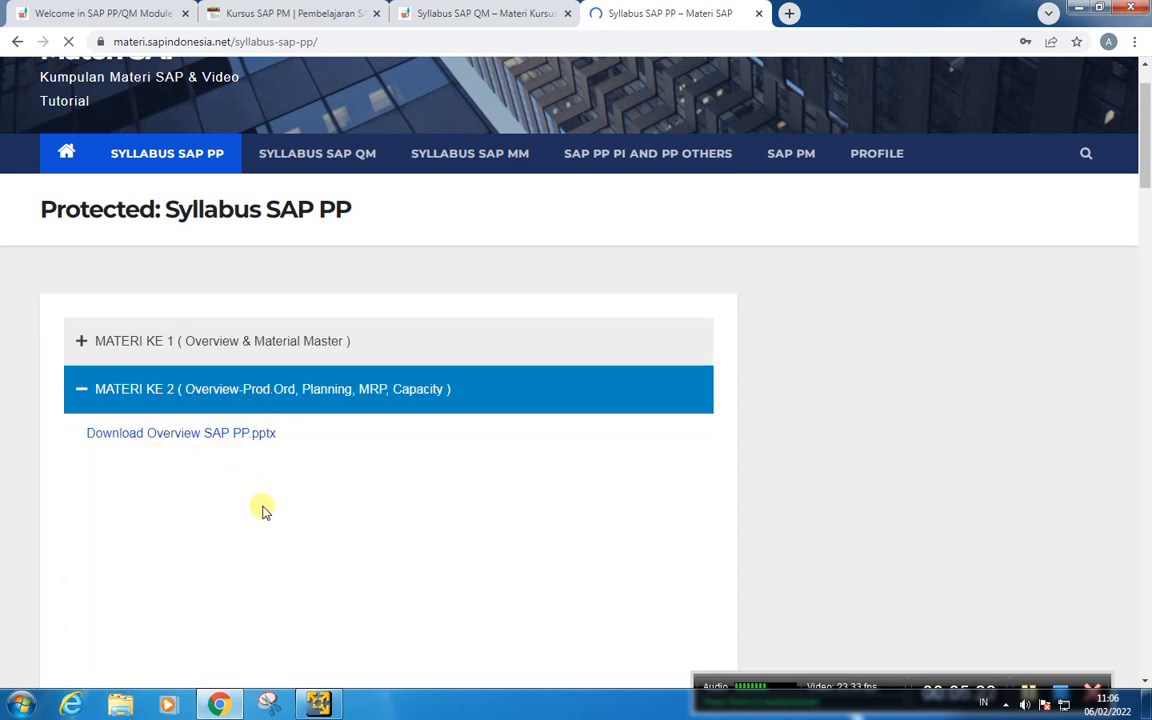
scroll(262, 509, down, 2)
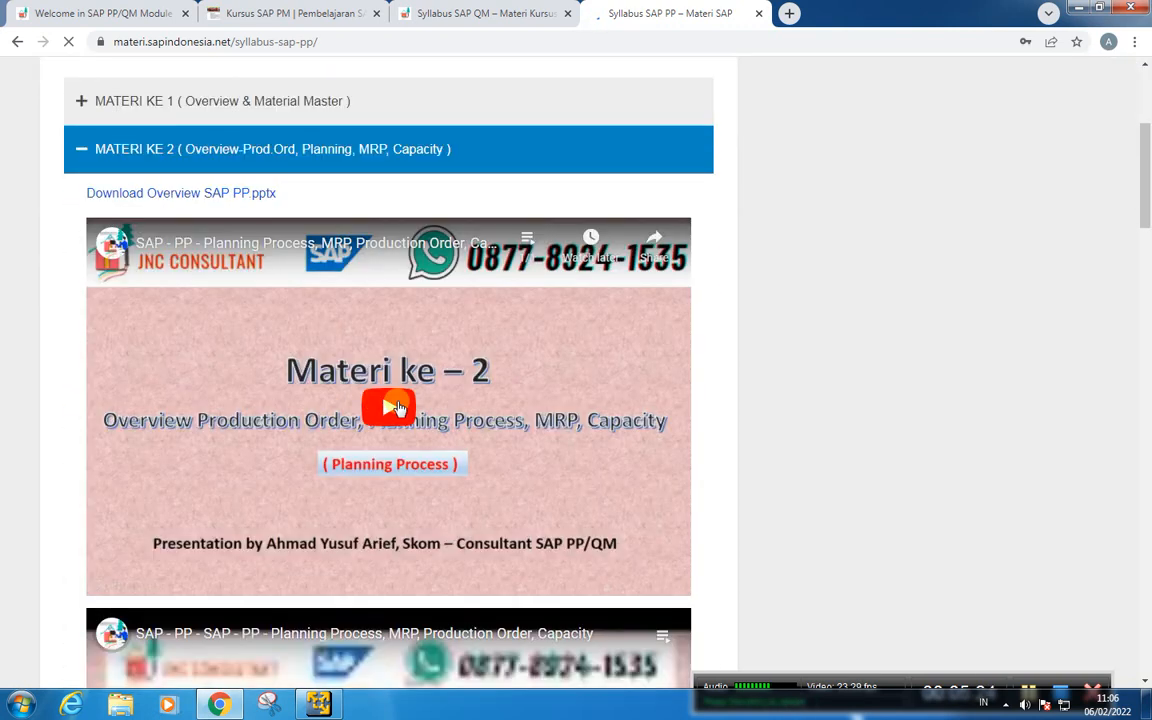
scroll(275, 540, down, 5)
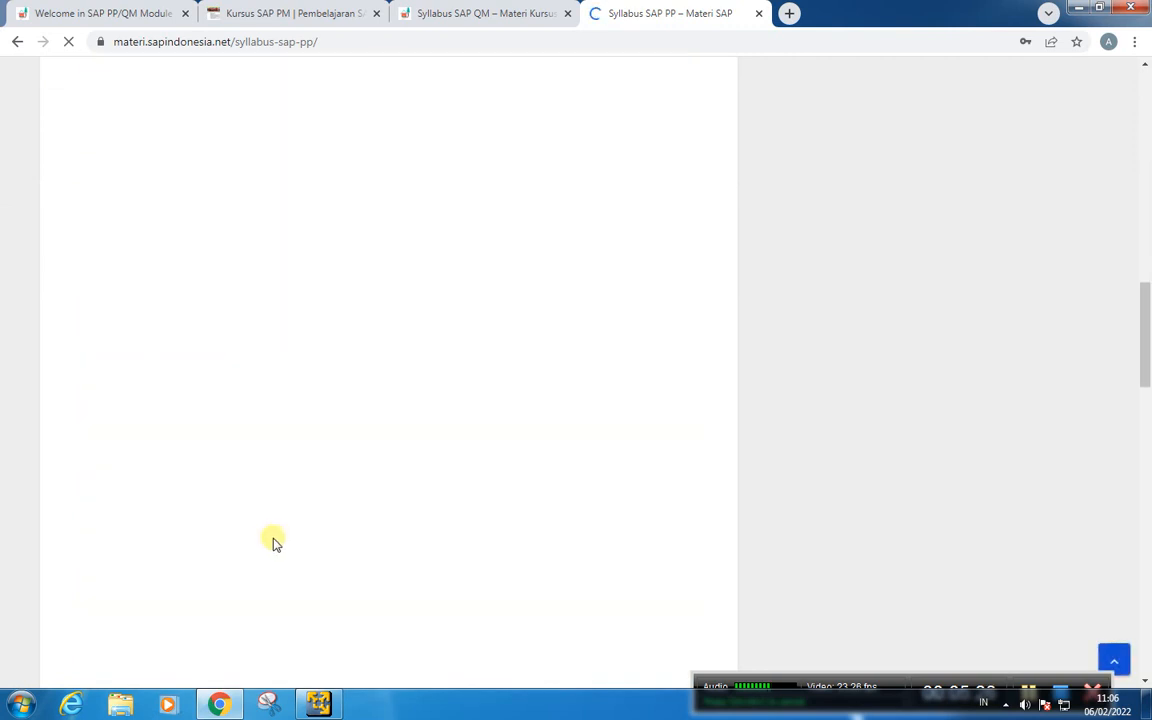
scroll(262, 543, down, 2)
scroll(270, 562, down, 1)
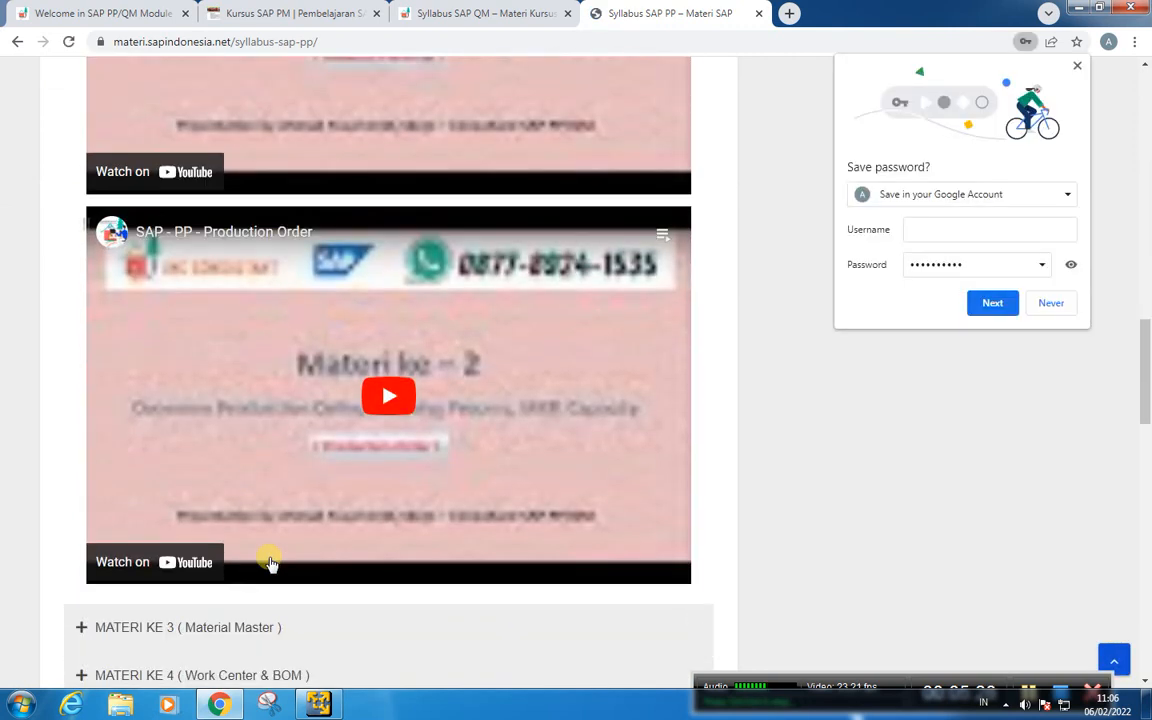
Step: Proceed with the browser's save-password prompt, and expand MATERI KE 5 (Routing) to view its presentation link and video
click(981, 311)
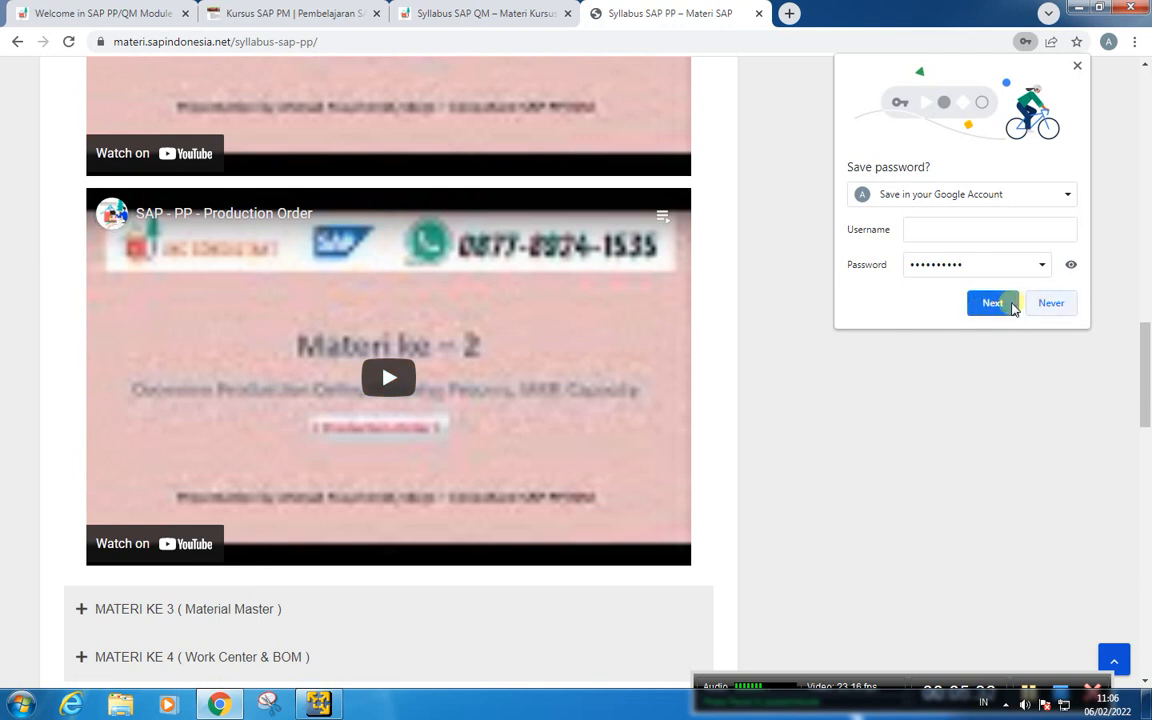
click(992, 309)
scroll(332, 512, down, 3)
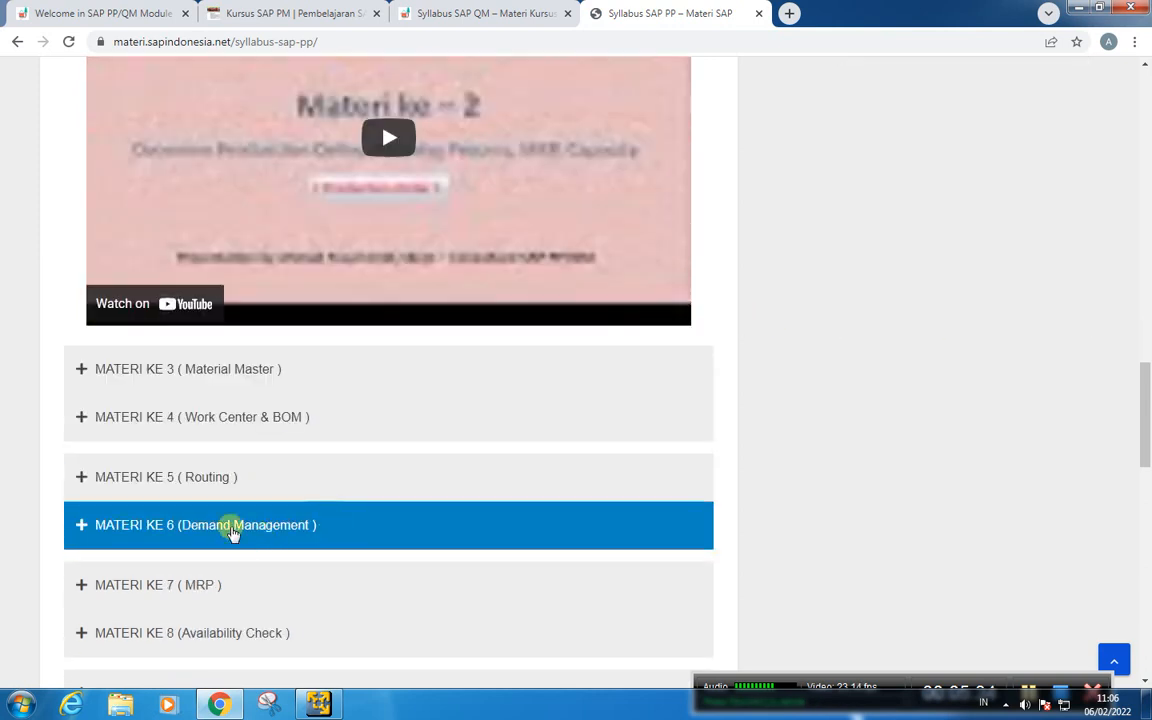
click(216, 480)
scroll(254, 565, down, 3)
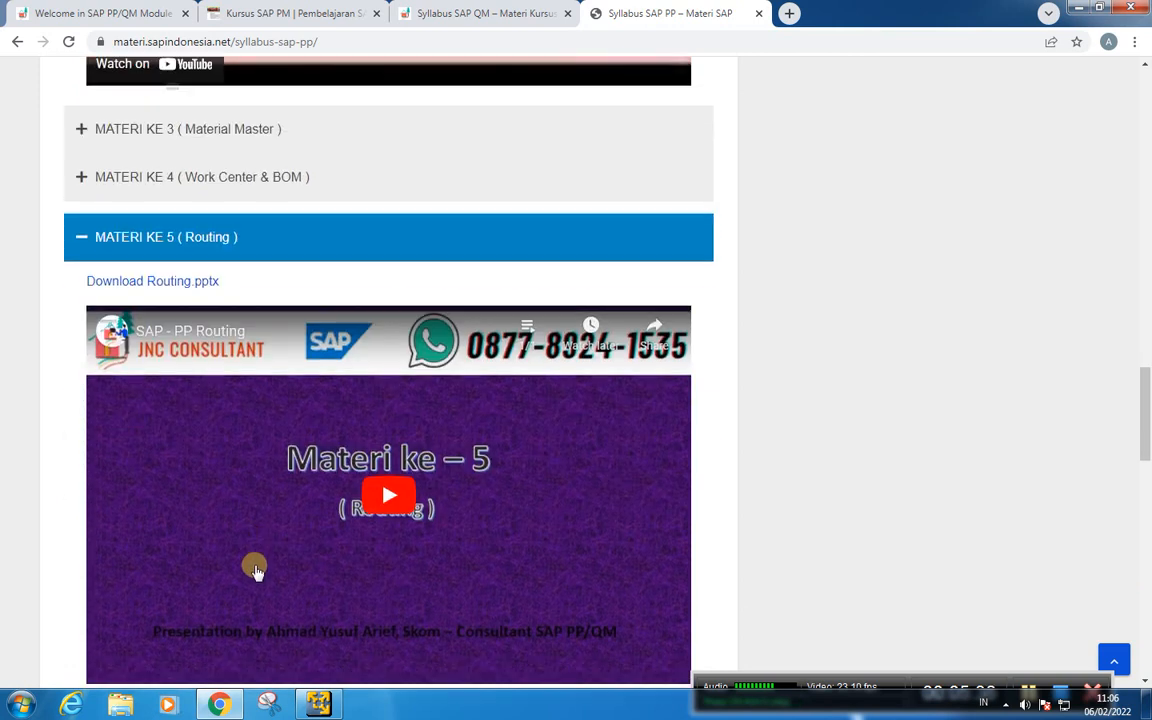
scroll(255, 590, down, 2)
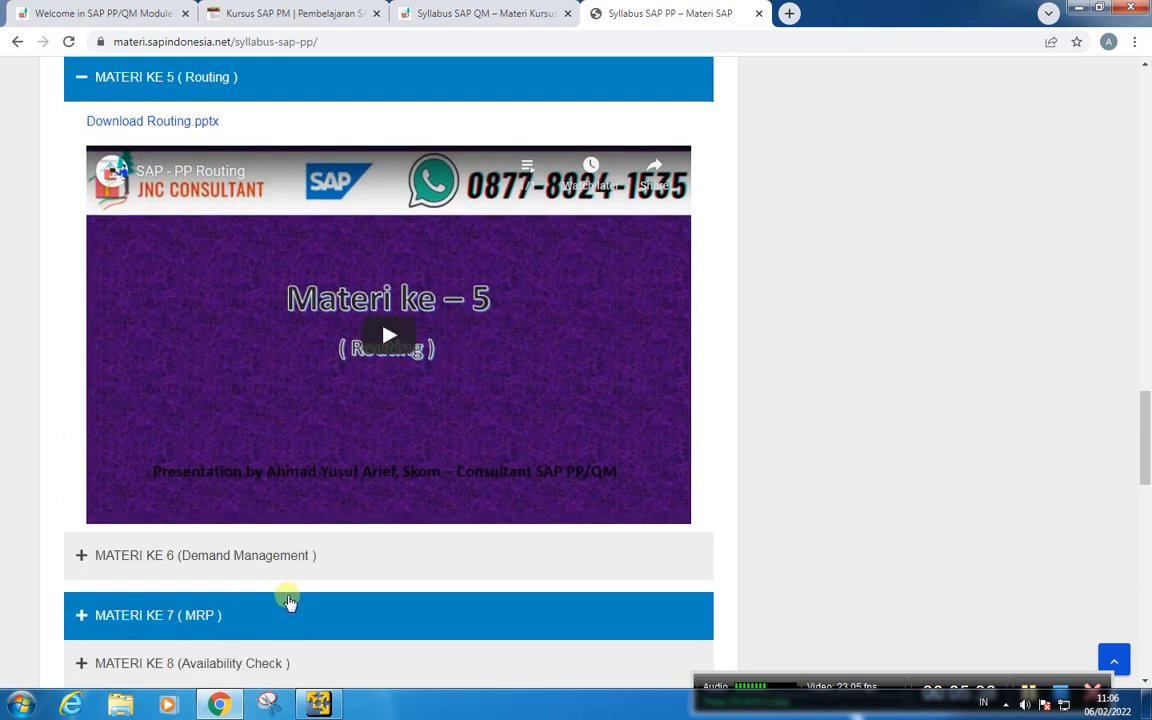
Step: Look through the remaining PP topics down to MATERI KE 24 and expand MATERI KE 19 (Order Type Configuration)
scroll(288, 600, down, 3)
scroll(287, 610, down, 7)
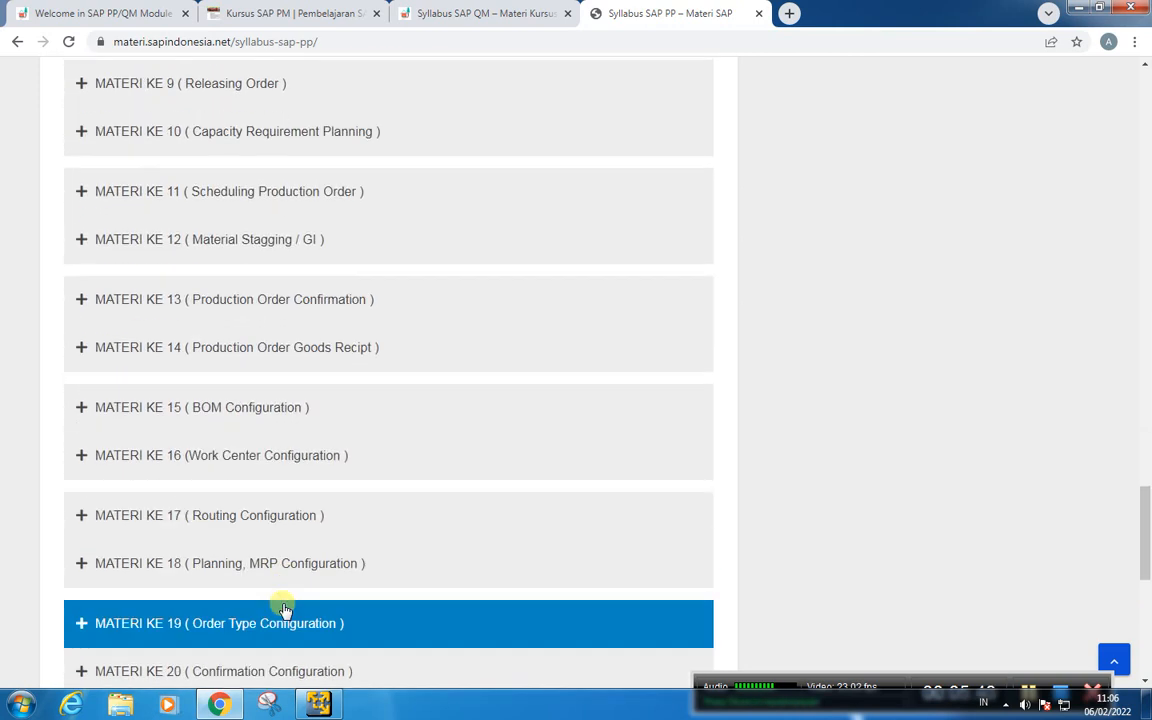
scroll(285, 612, down, 3)
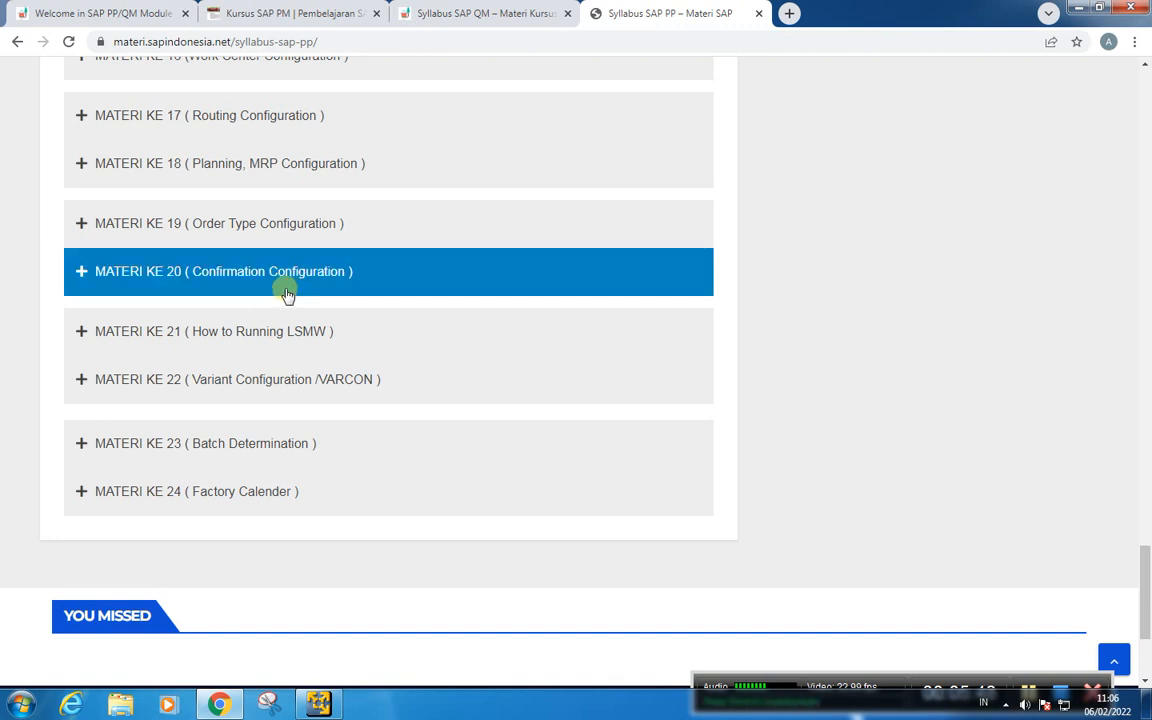
click(277, 233)
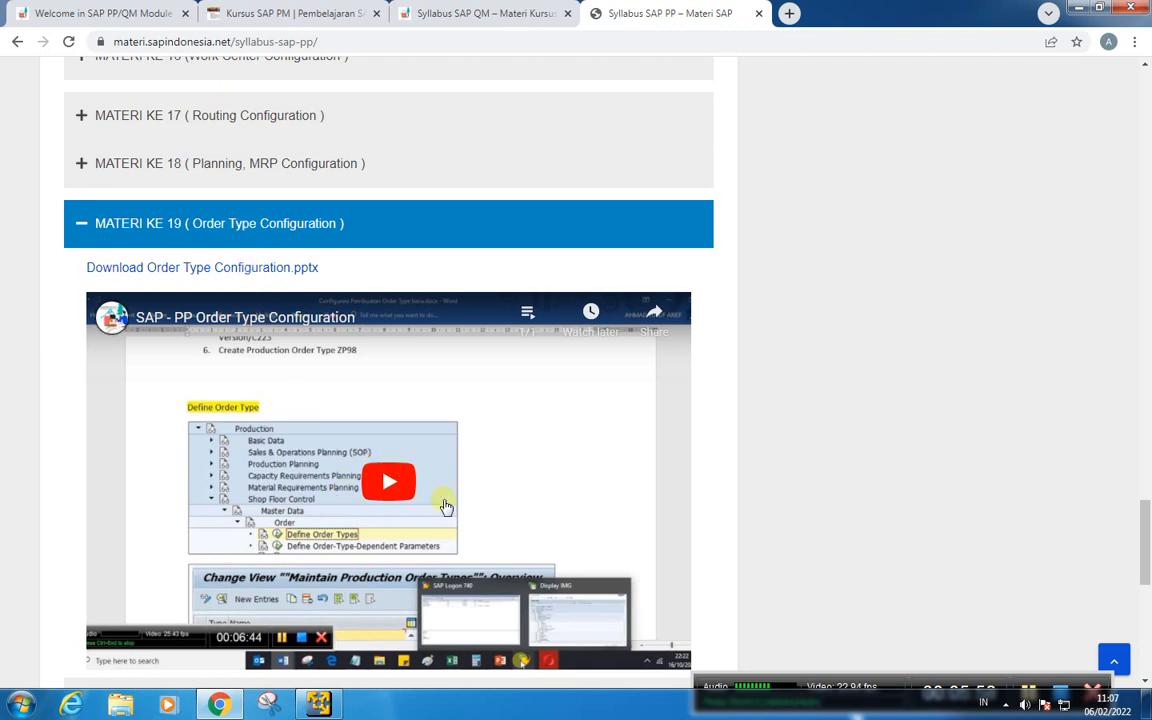
Step: Open the Syllabus SAP QM page of the member site and unlock it by entering the page password
scroll(310, 410, up, 8)
scroll(318, 420, up, 20)
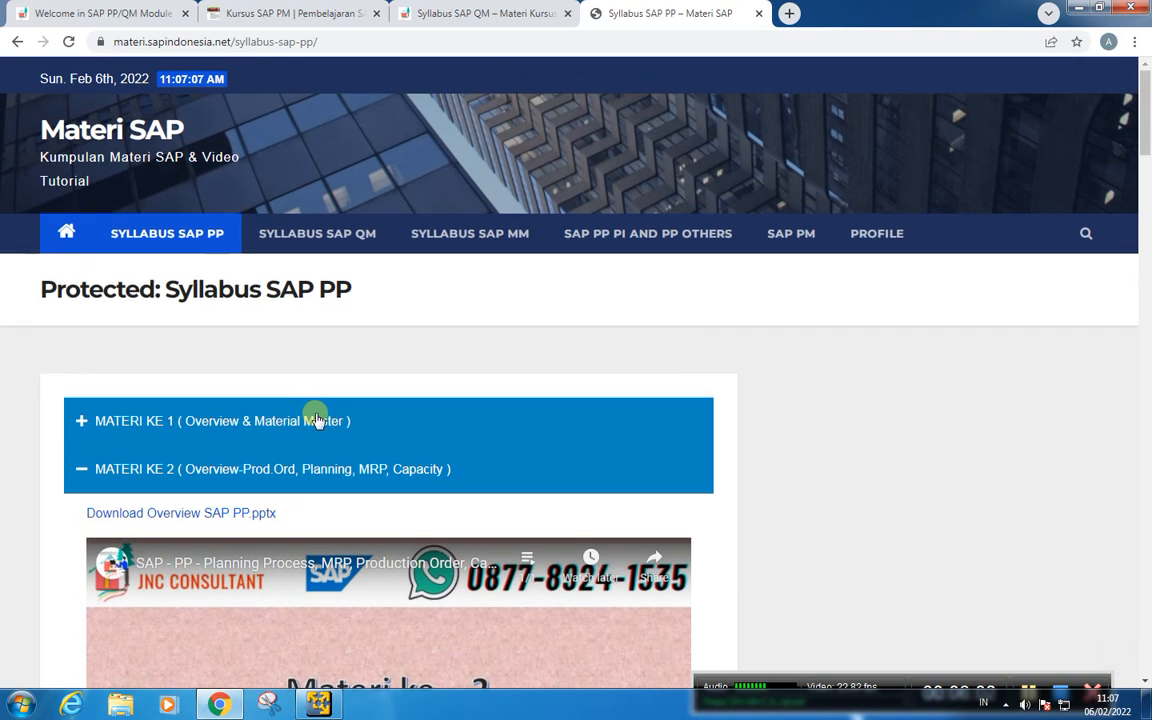
click(354, 238)
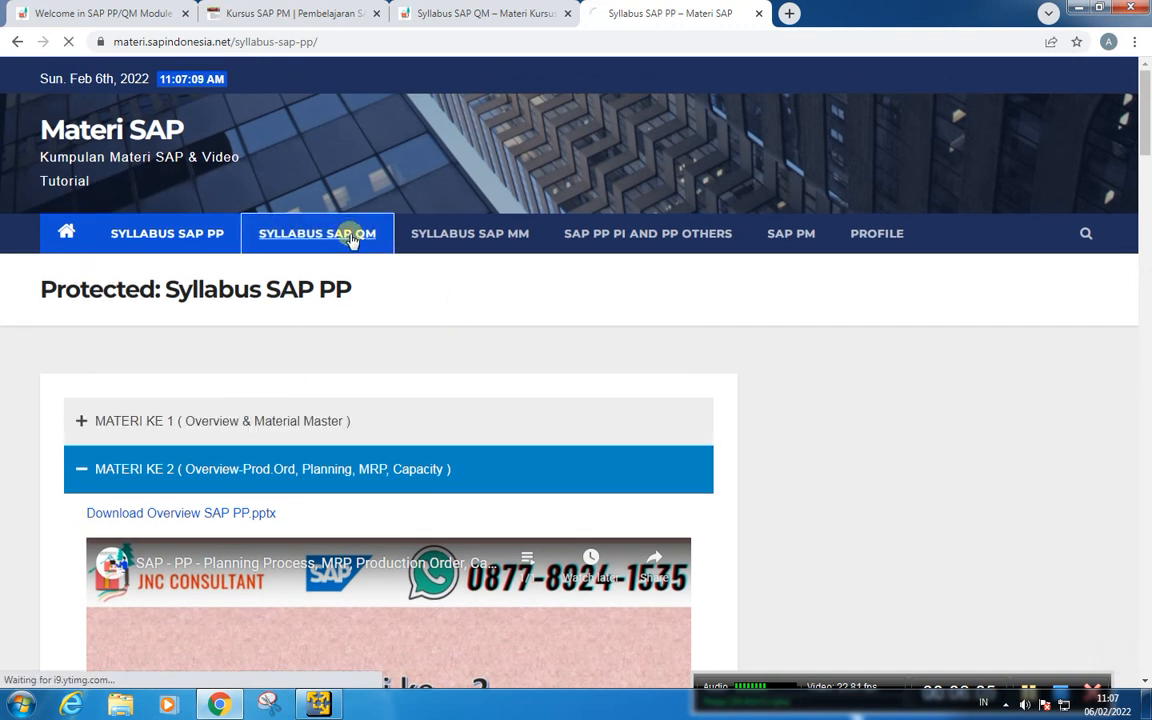
click(212, 470)
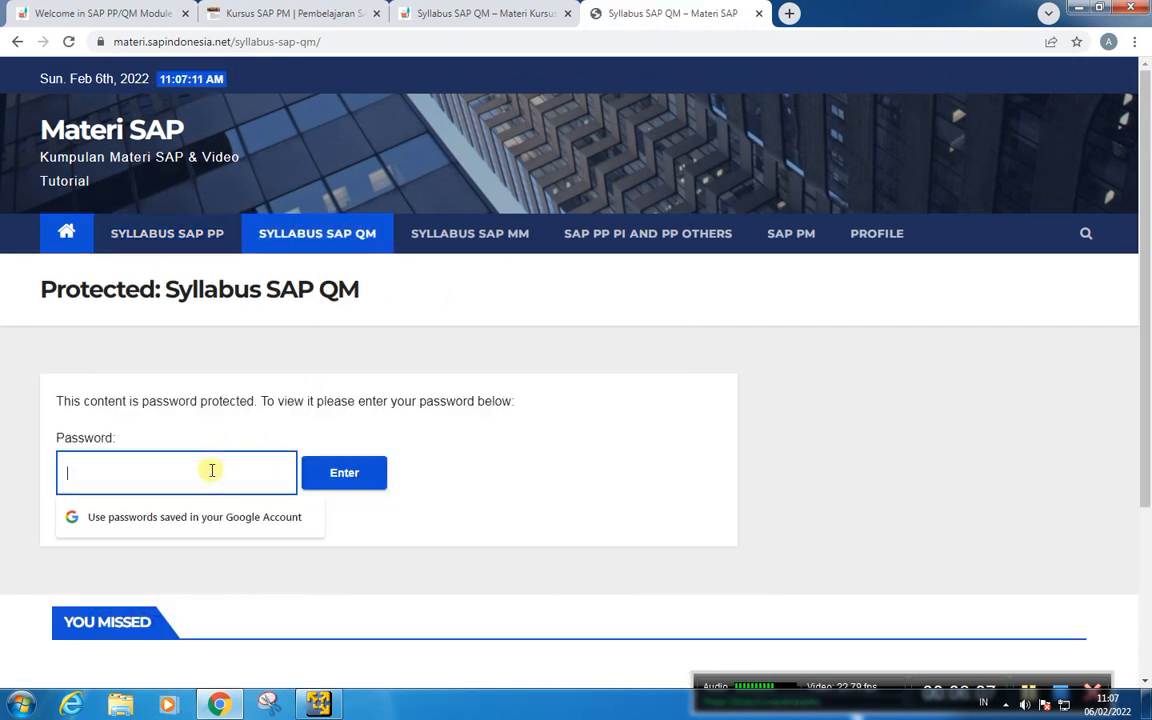
text(••)
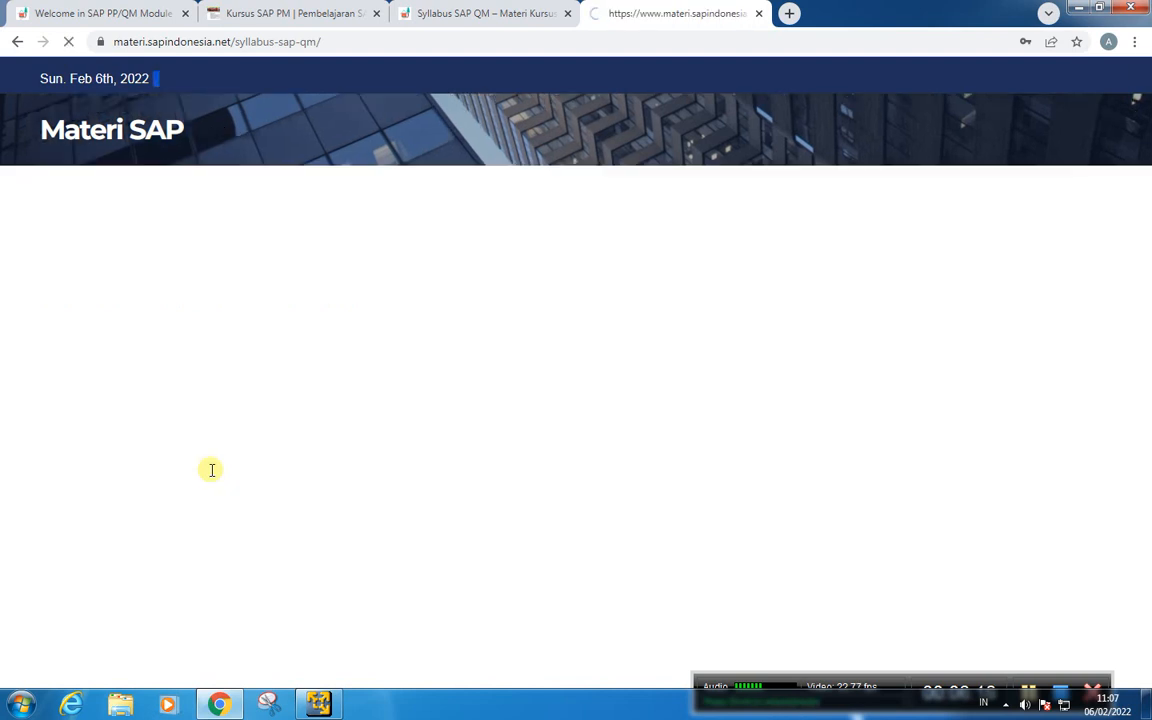
Step: Look through the QM topic list, expand MATERI KE 1 (Sampling Procedure) and view its explanation and SAP screenshots
scroll(272, 495, down, 3)
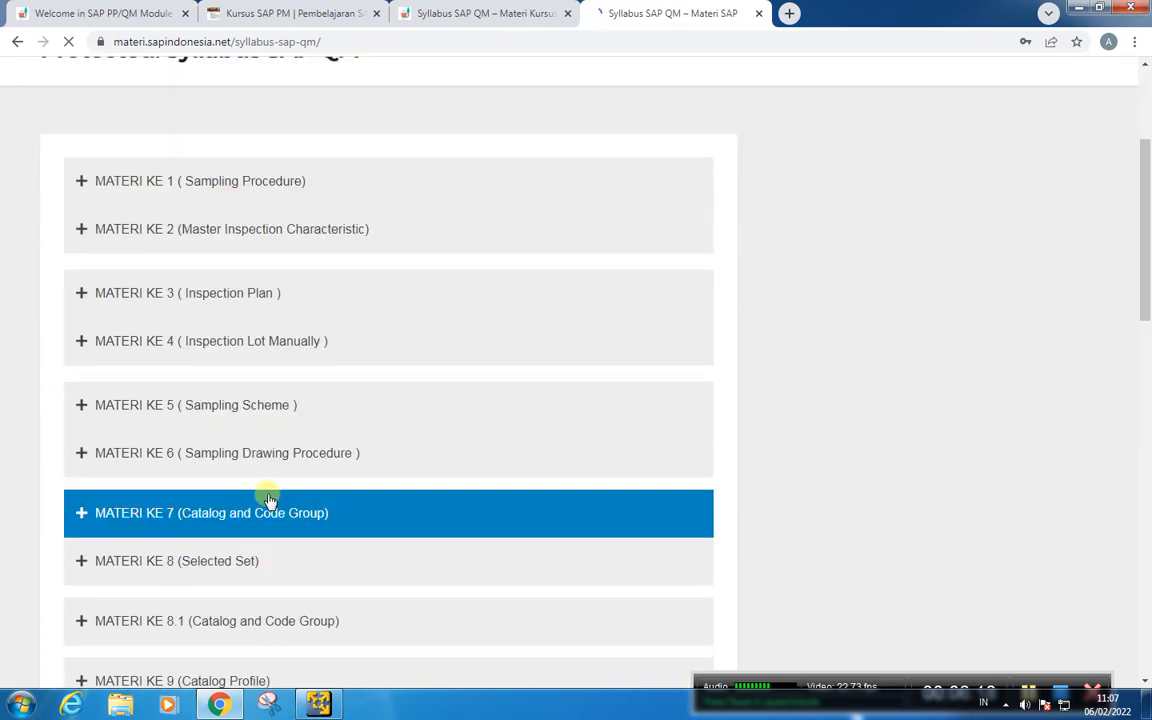
scroll(283, 428, down, 8)
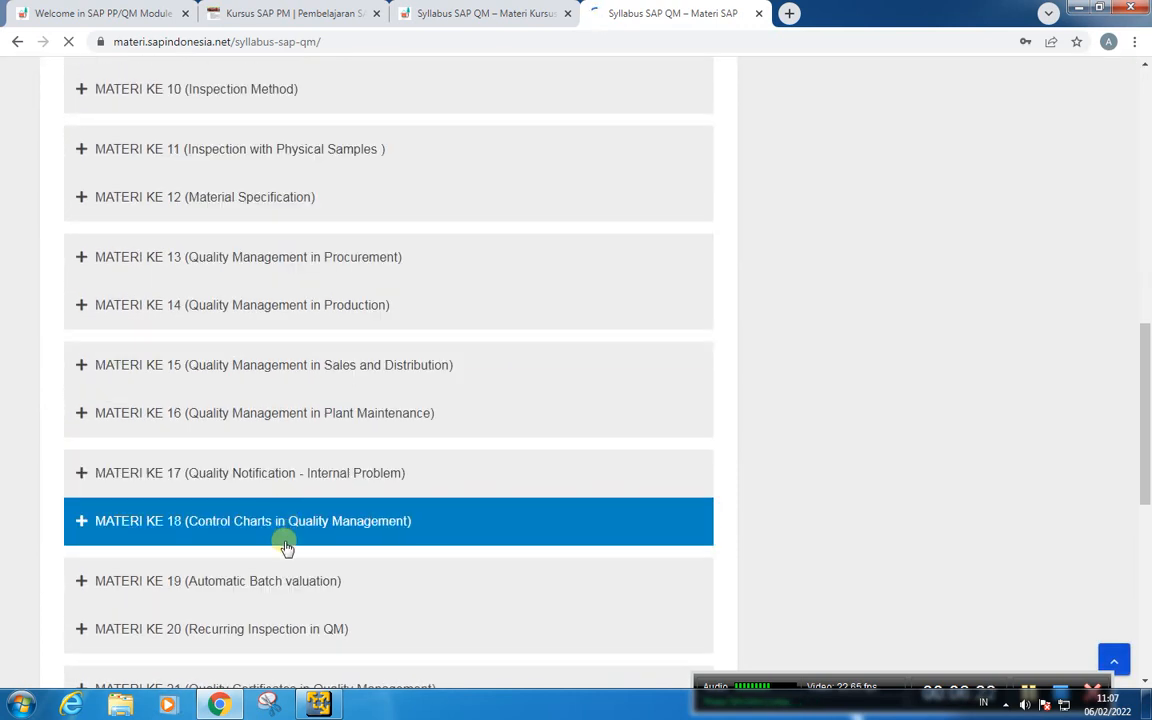
scroll(362, 568, up, 2)
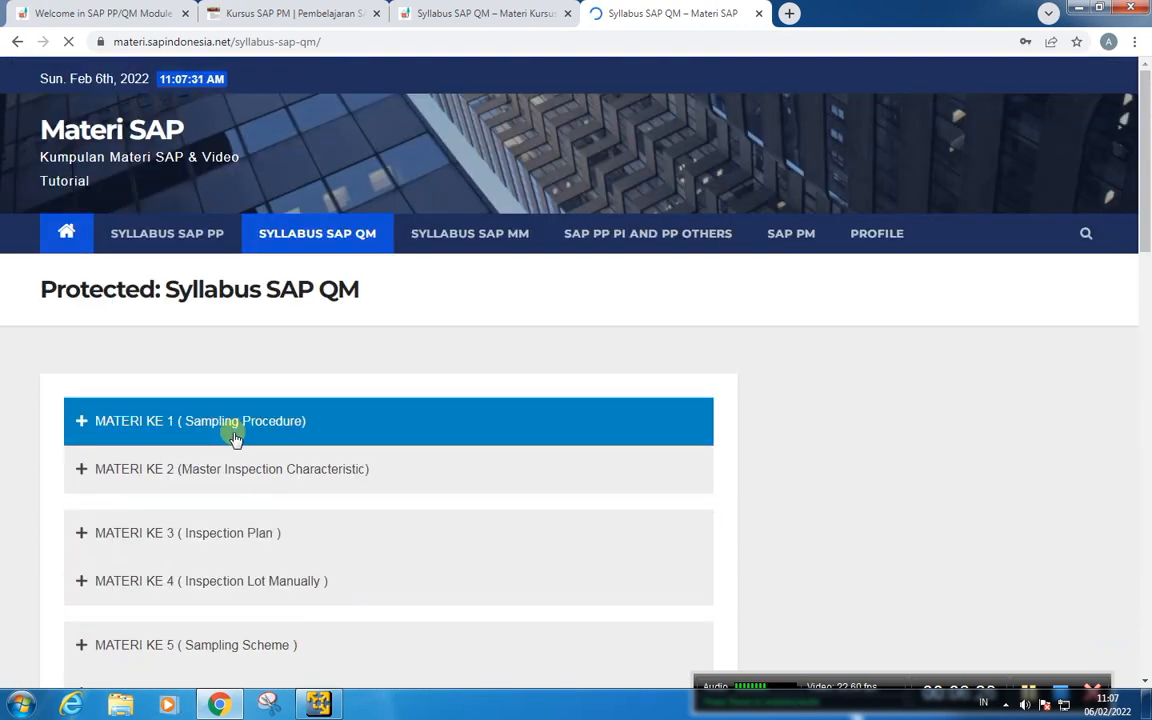
click(238, 433)
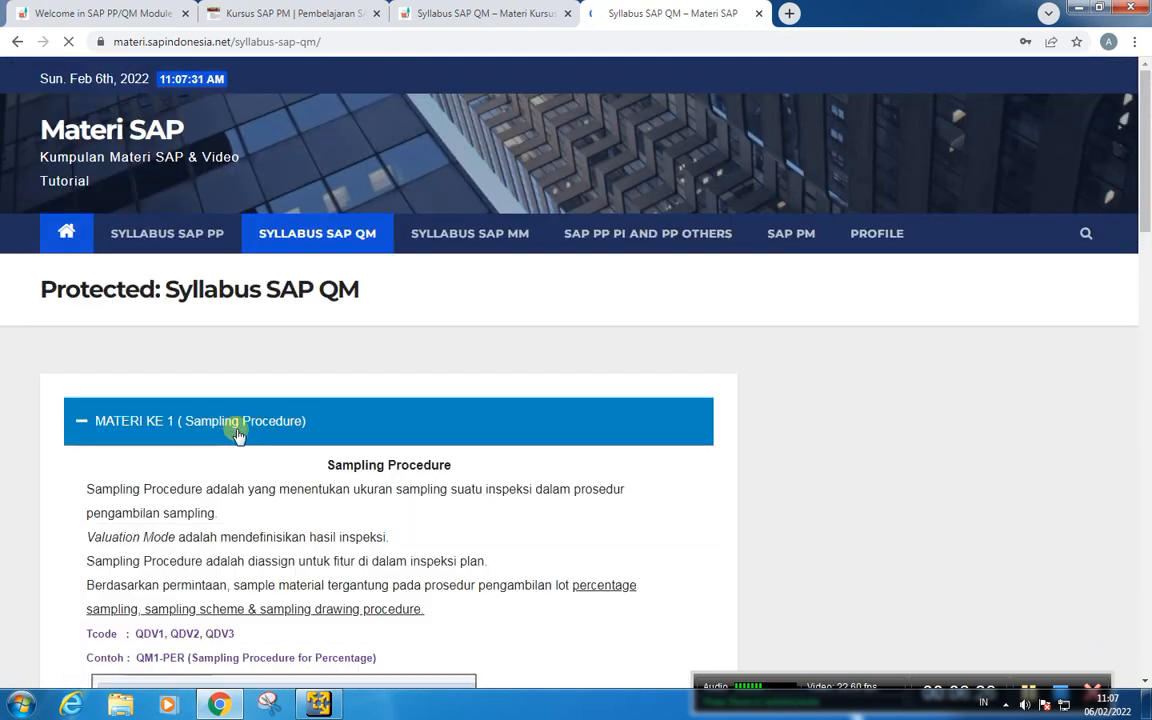
scroll(330, 528, down, 2)
scroll(250, 520, down, 3)
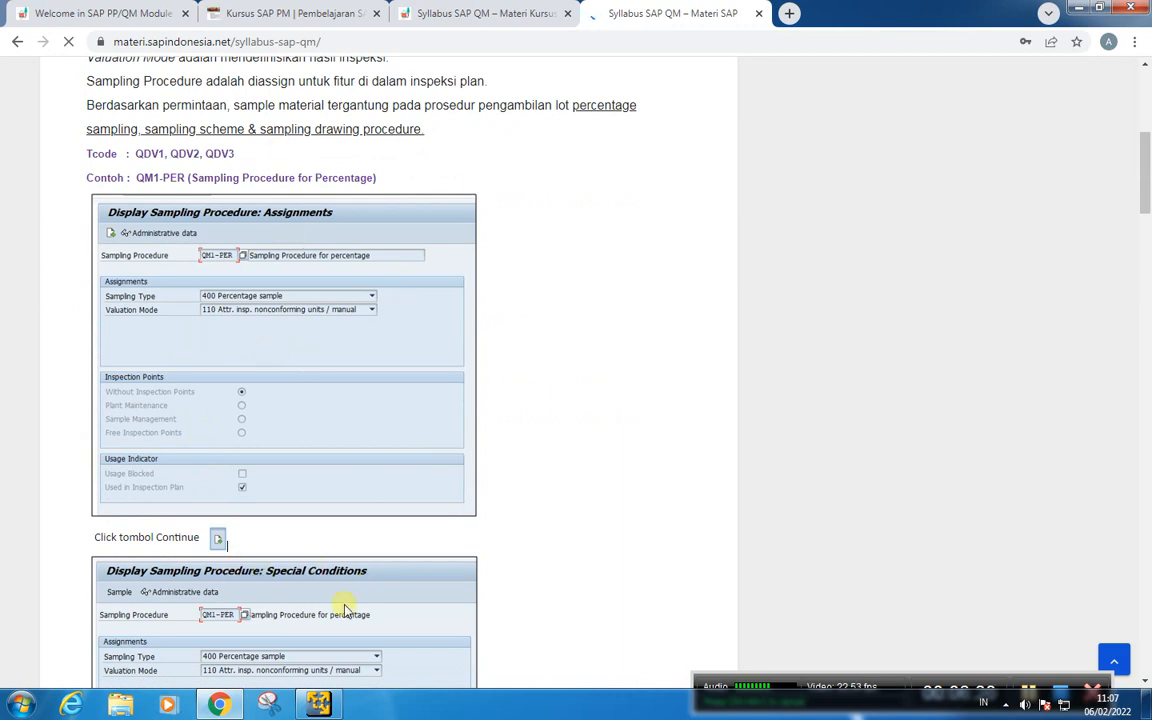
Step: Look through the rest of the Sampling Procedure lesson, from the QM1-PER and QM1-FIX examples to its tutorial video, and return to the page start
scroll(345, 608, down, 7)
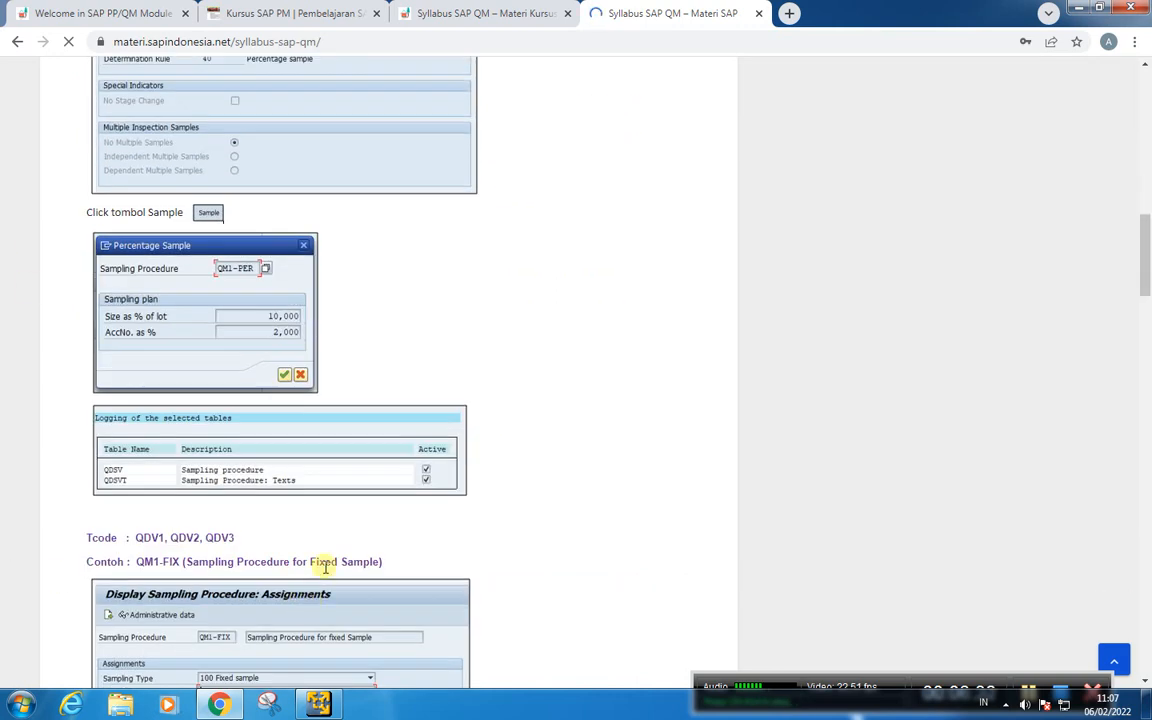
scroll(305, 620, down, 6)
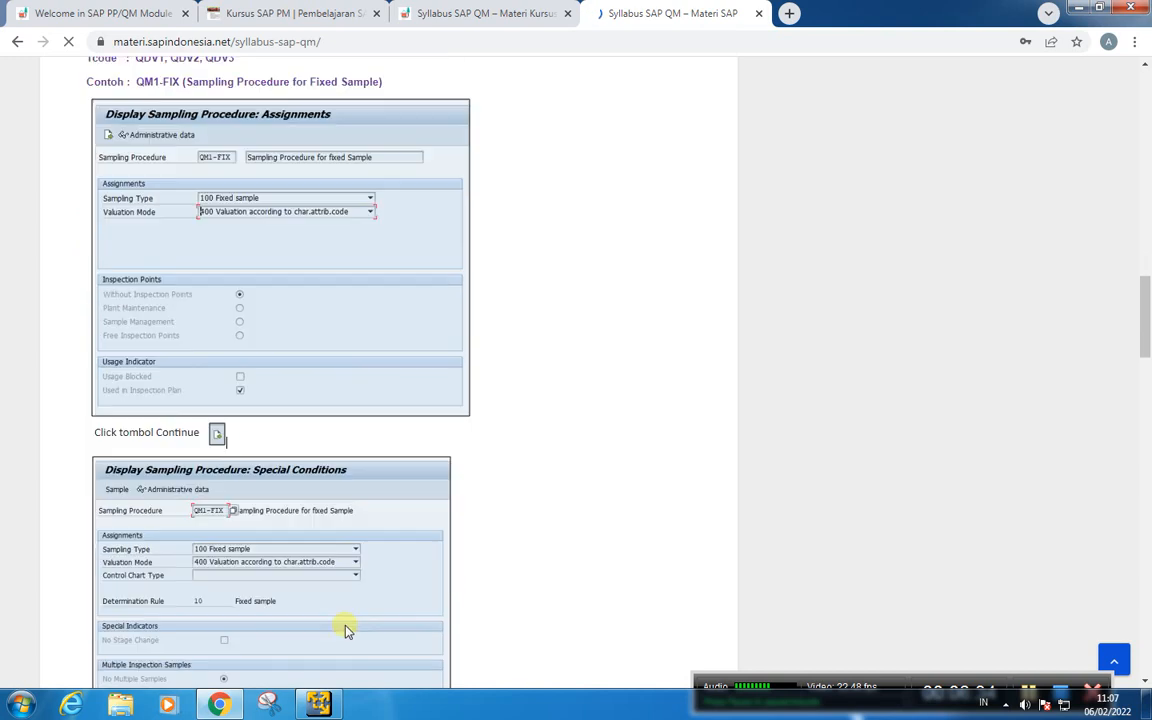
scroll(380, 636, down, 7)
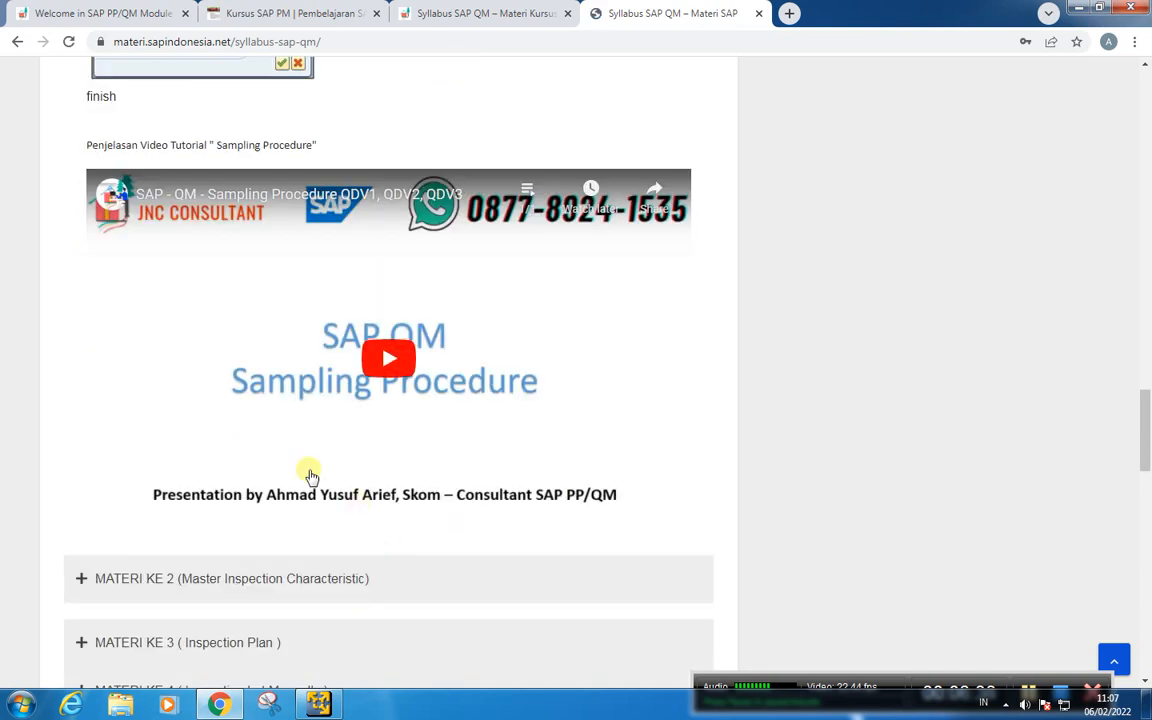
scroll(395, 405, up, 20)
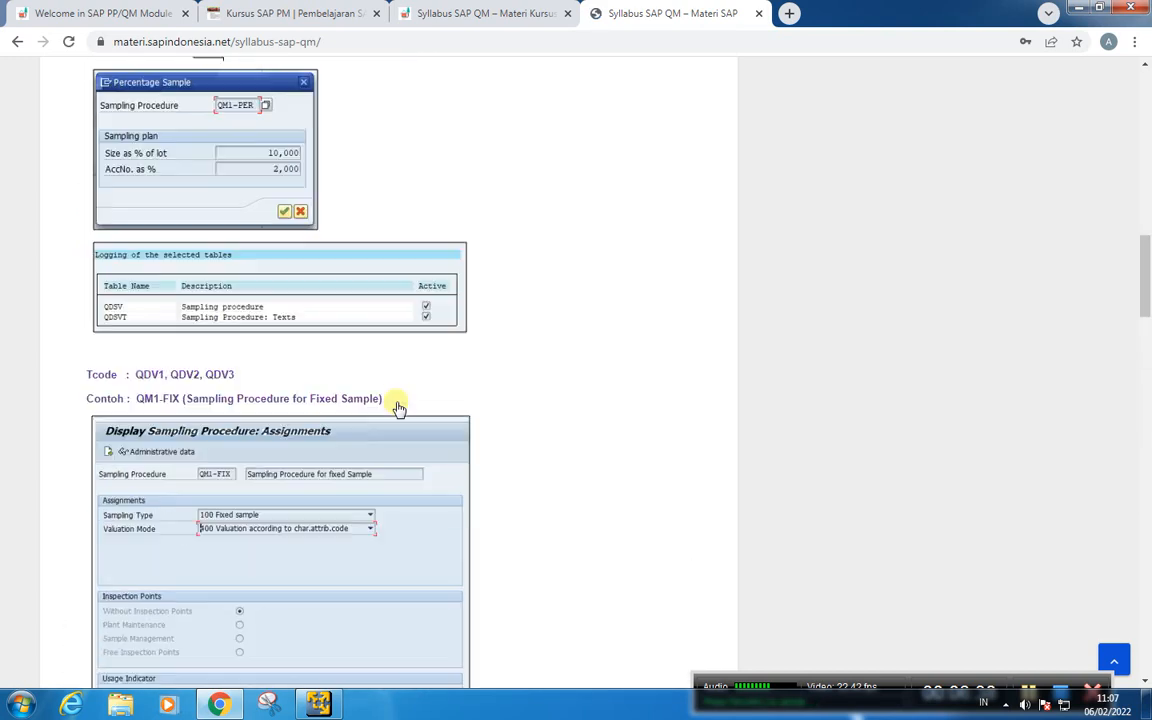
scroll(398, 405, up, 5)
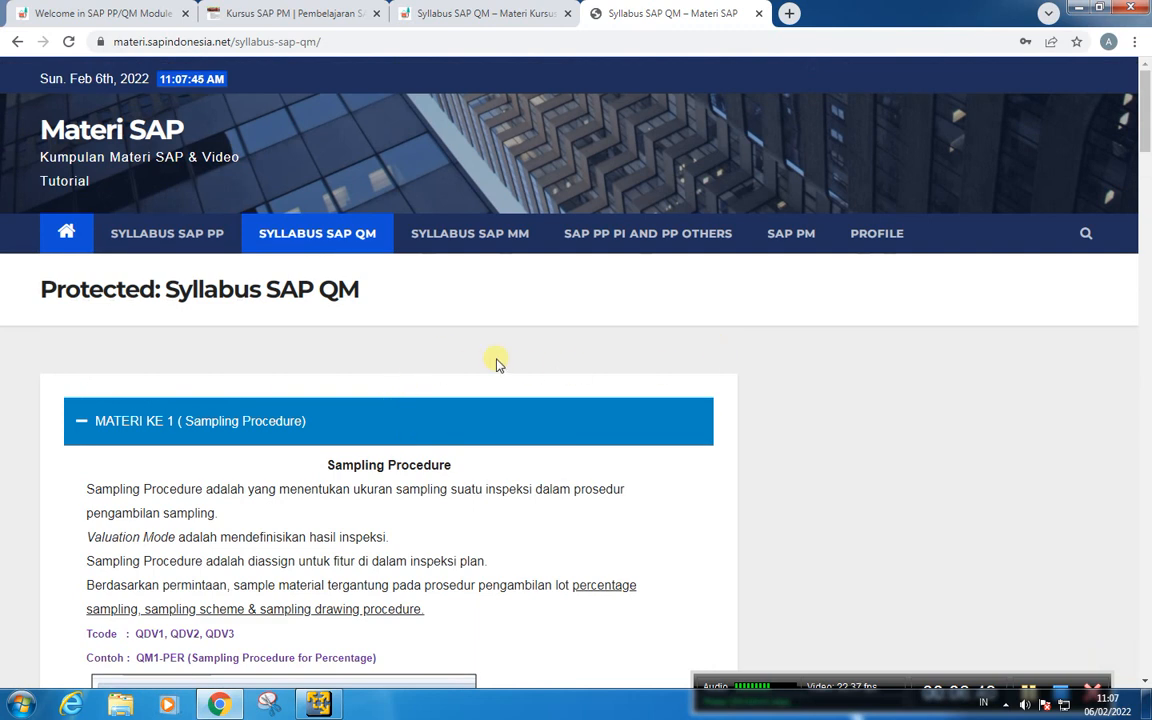
Step: Open the Syllabus SAP MM page and unlock it by entering the page password
click(452, 236)
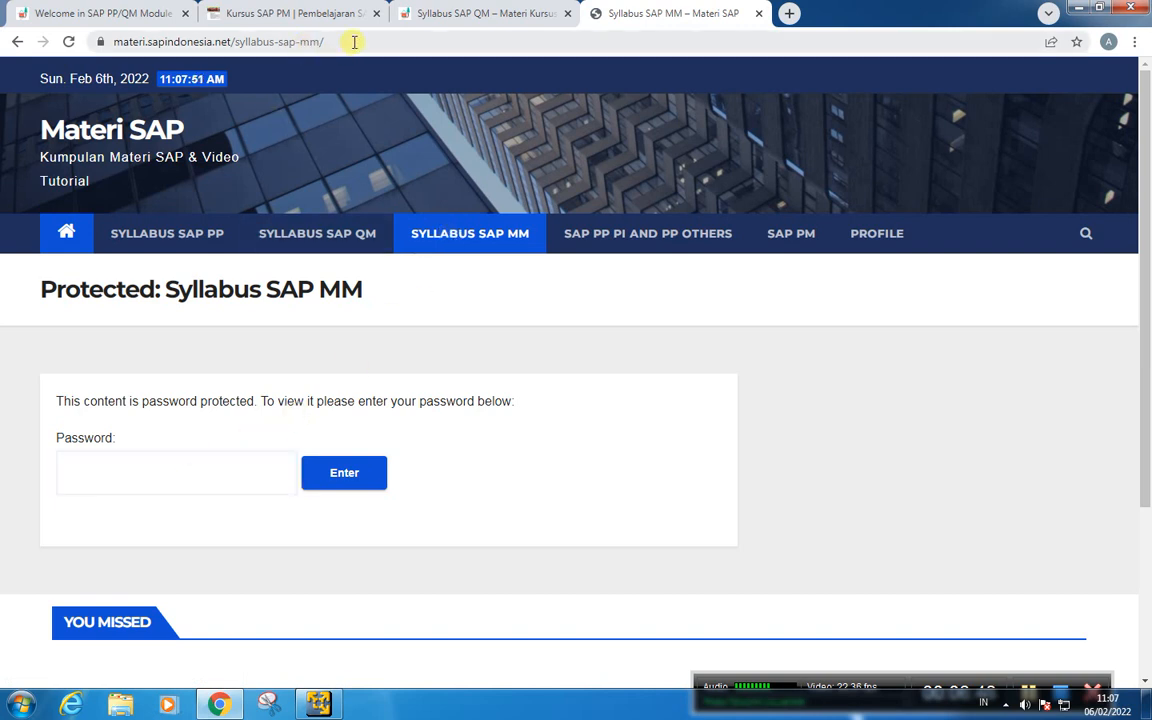
click(154, 481)
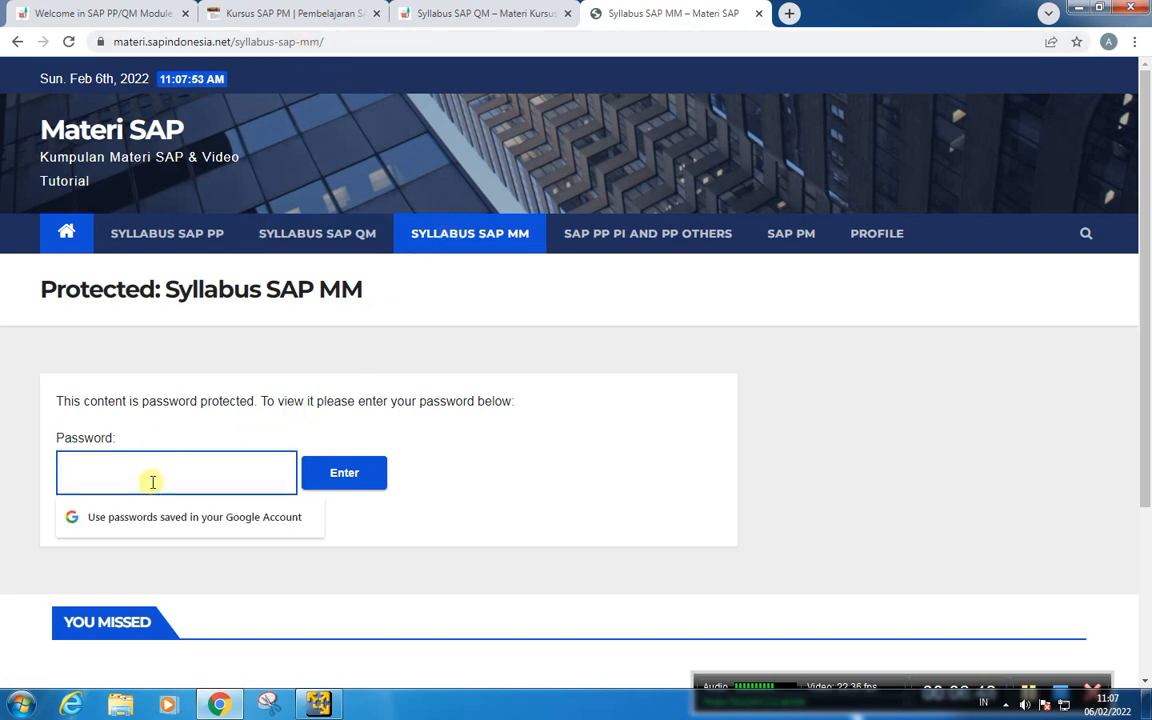
text(***)
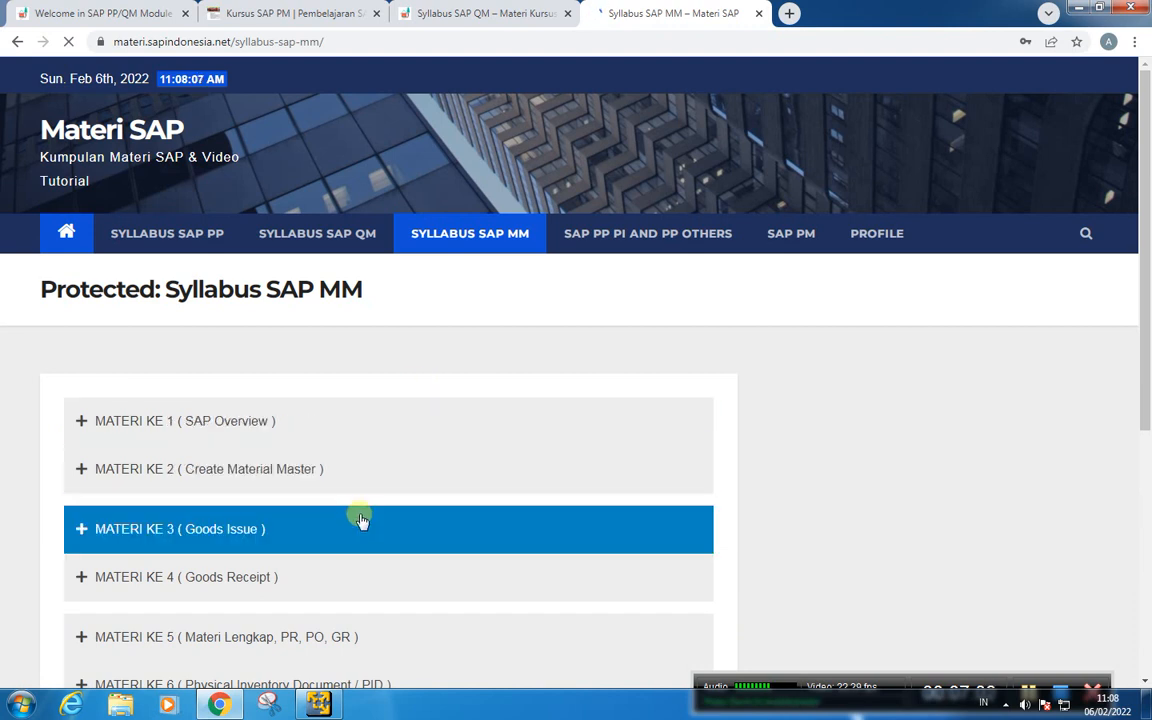
Step: Look through the MM topic list, expanding MATERI KE 6 (Physical Inventory Document / PID) and MATERI KE 4 (Goods Receipt) to view their videos
scroll(360, 520, down, 3)
scroll(360, 510, up, 1)
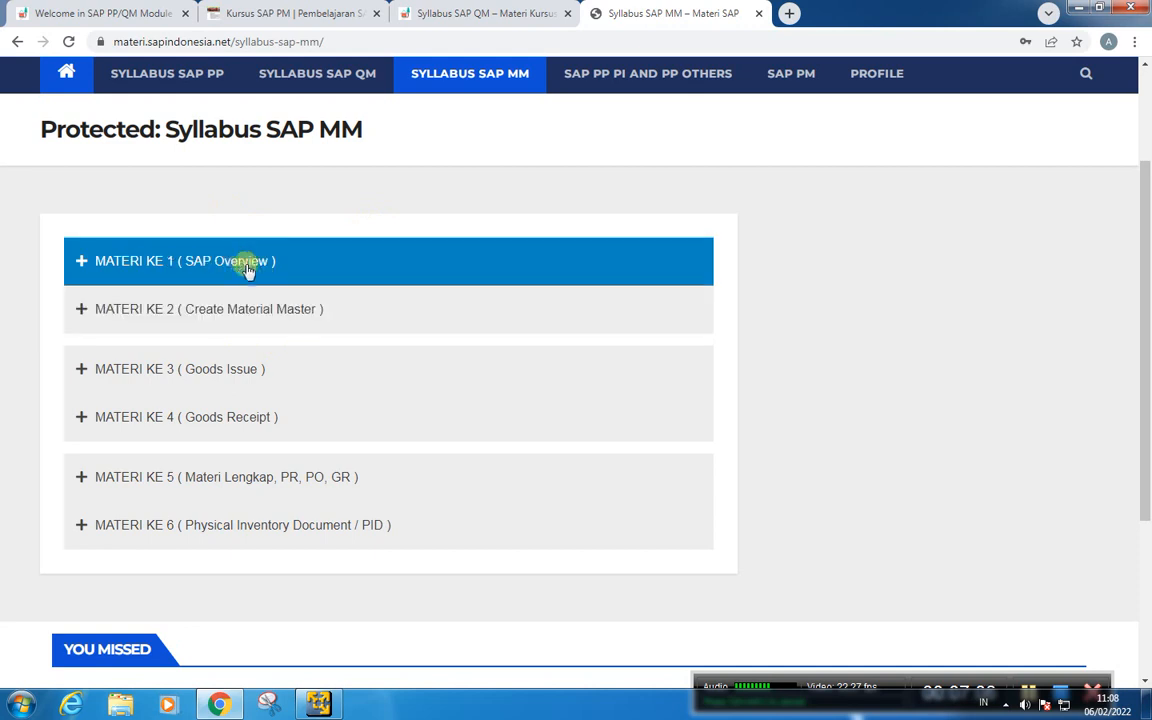
click(306, 539)
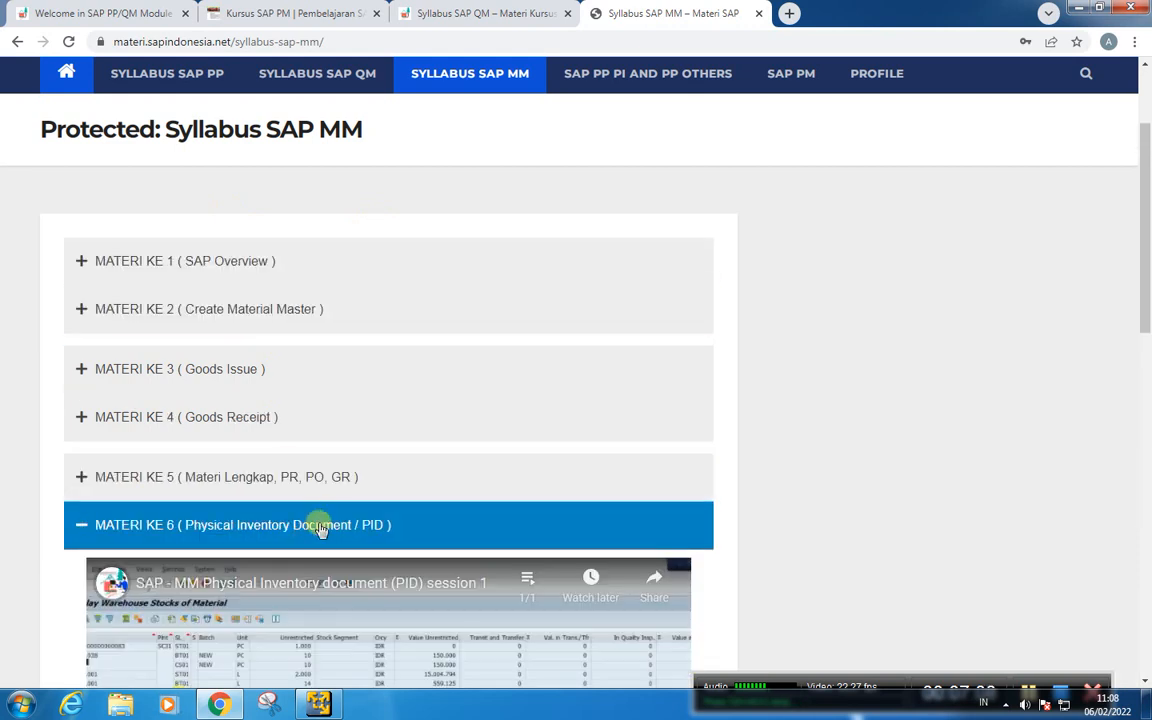
scroll(310, 520, down, 4)
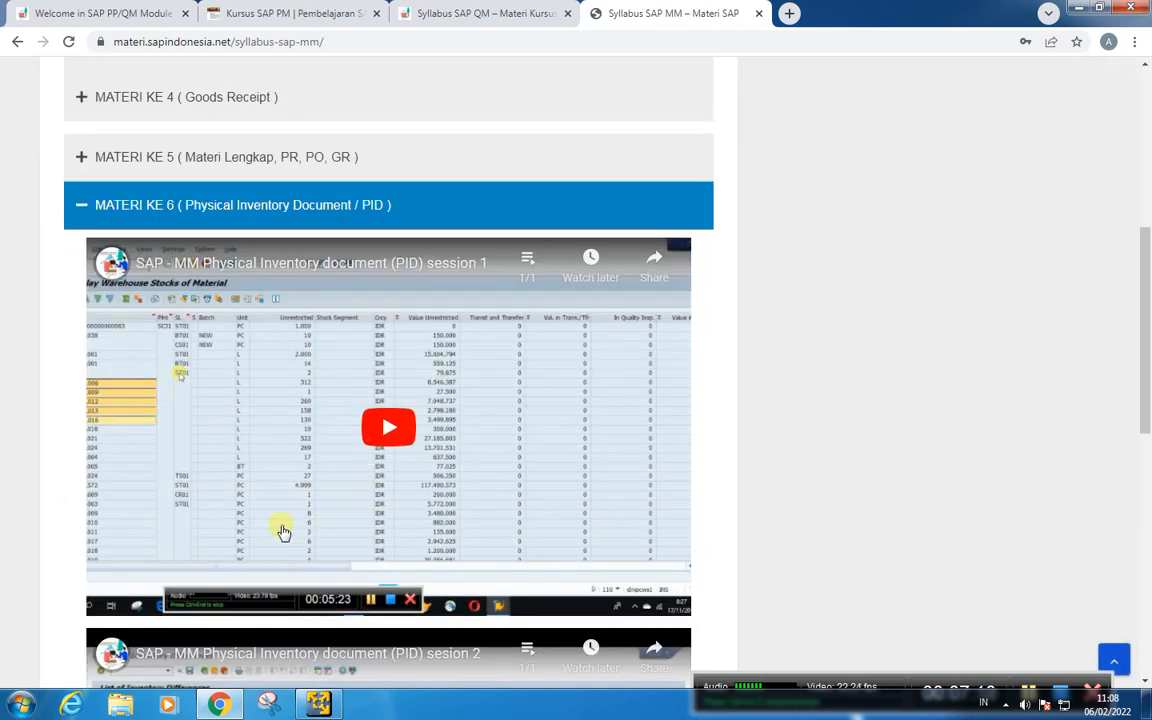
scroll(297, 515, up, 2)
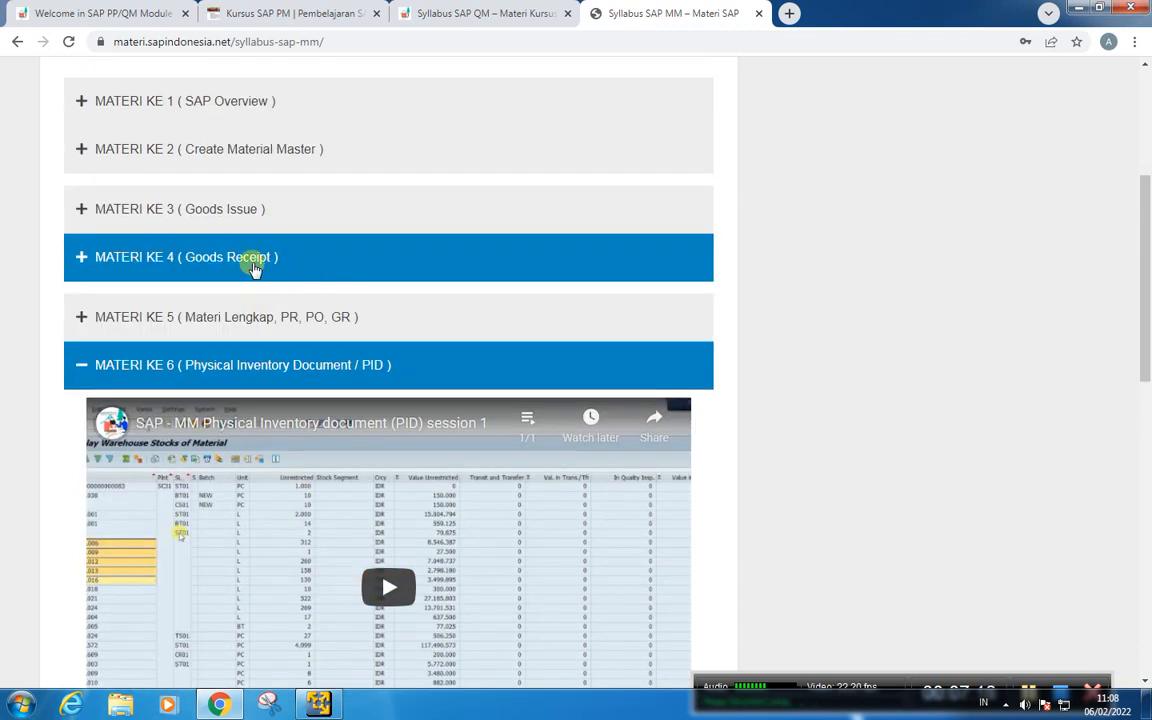
scroll(285, 262, up, 3)
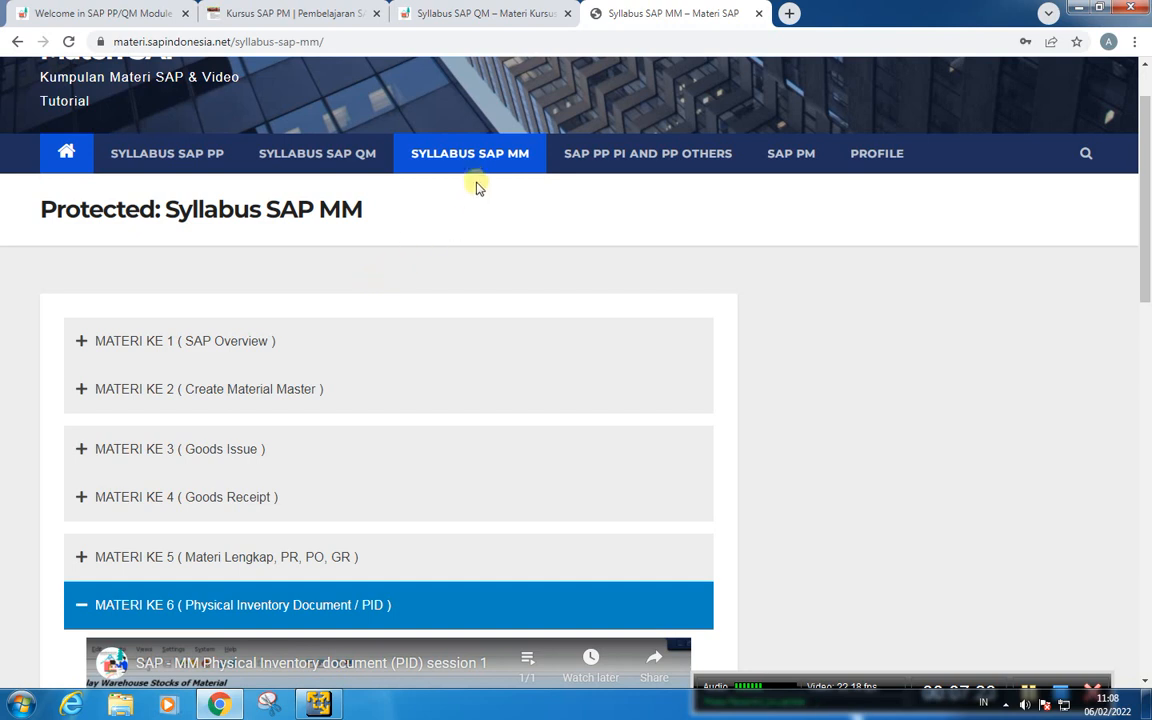
click(222, 490)
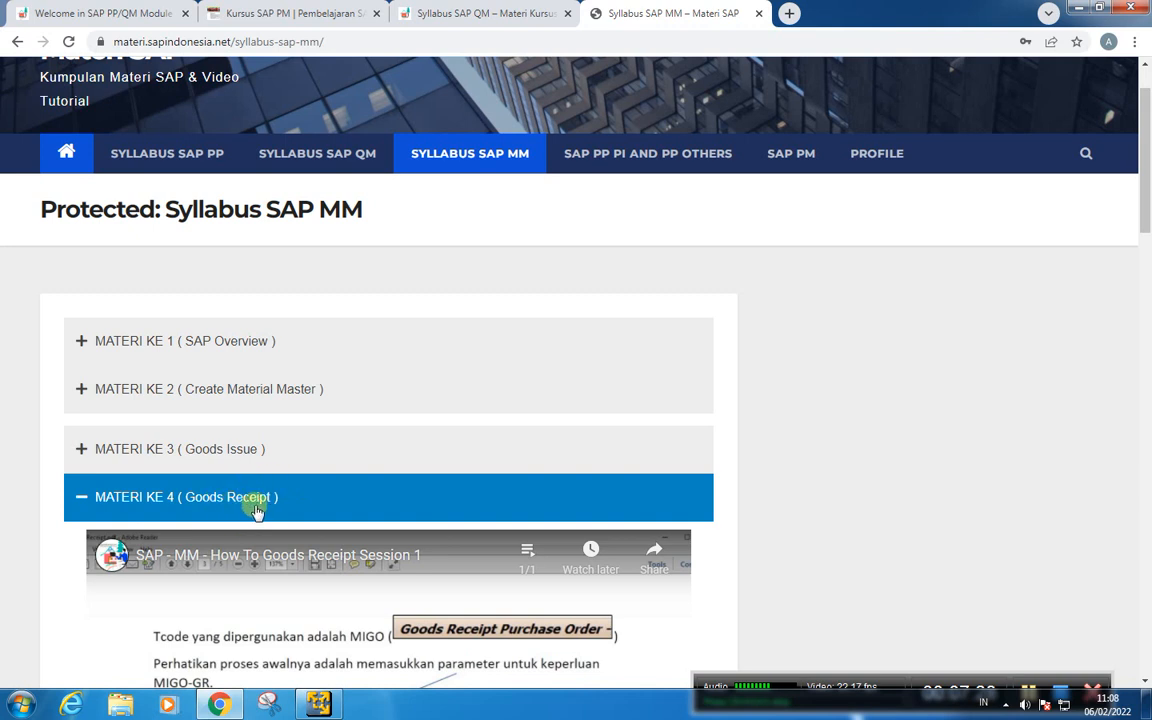
Step: Open the SAP PP PI and PP Others page and unlock it by entering the page password
click(670, 163)
click(173, 473)
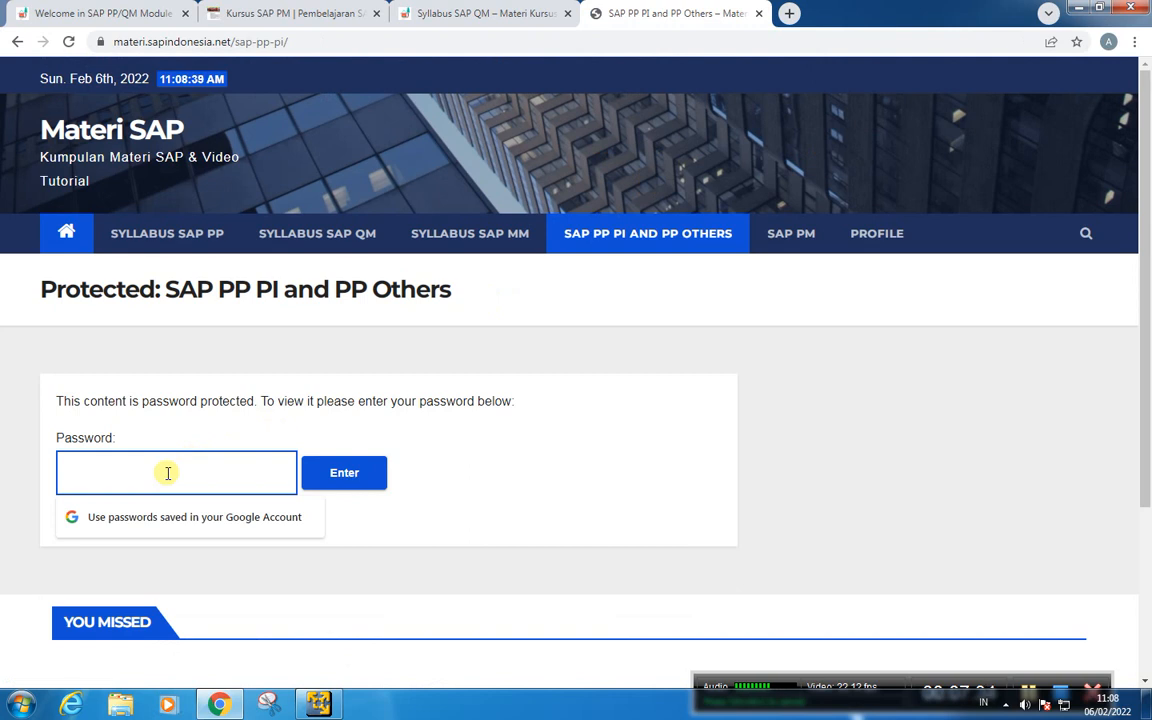
text(•••)
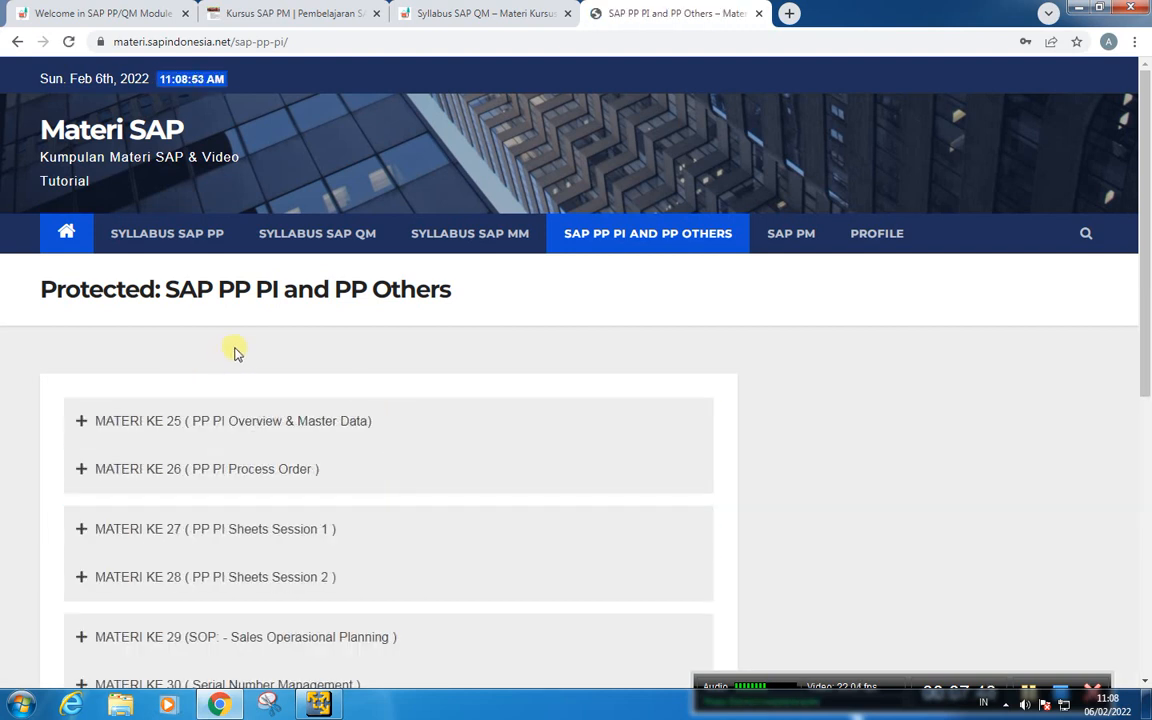
Step: Look through the PP PI topics from MATERI KE 25 to 32 and expand MATERI KE 27 (PP PI Sheets Session 1) to view its video
scroll(228, 361, down, 1)
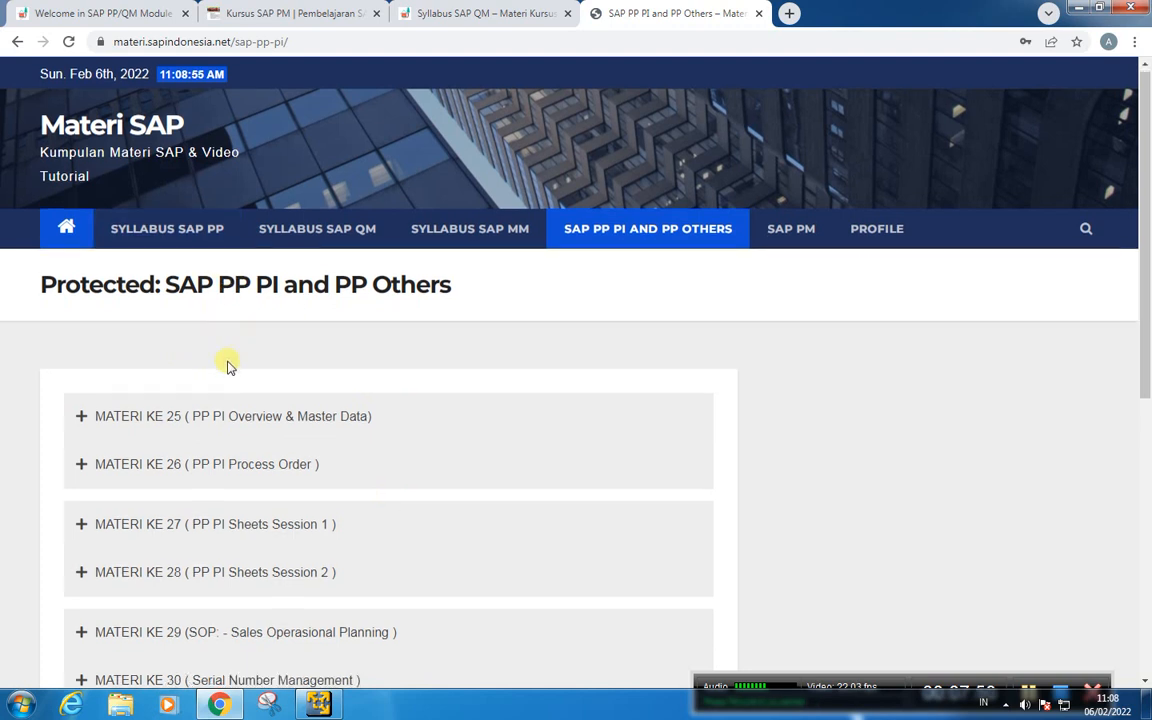
scroll(228, 365, down, 2)
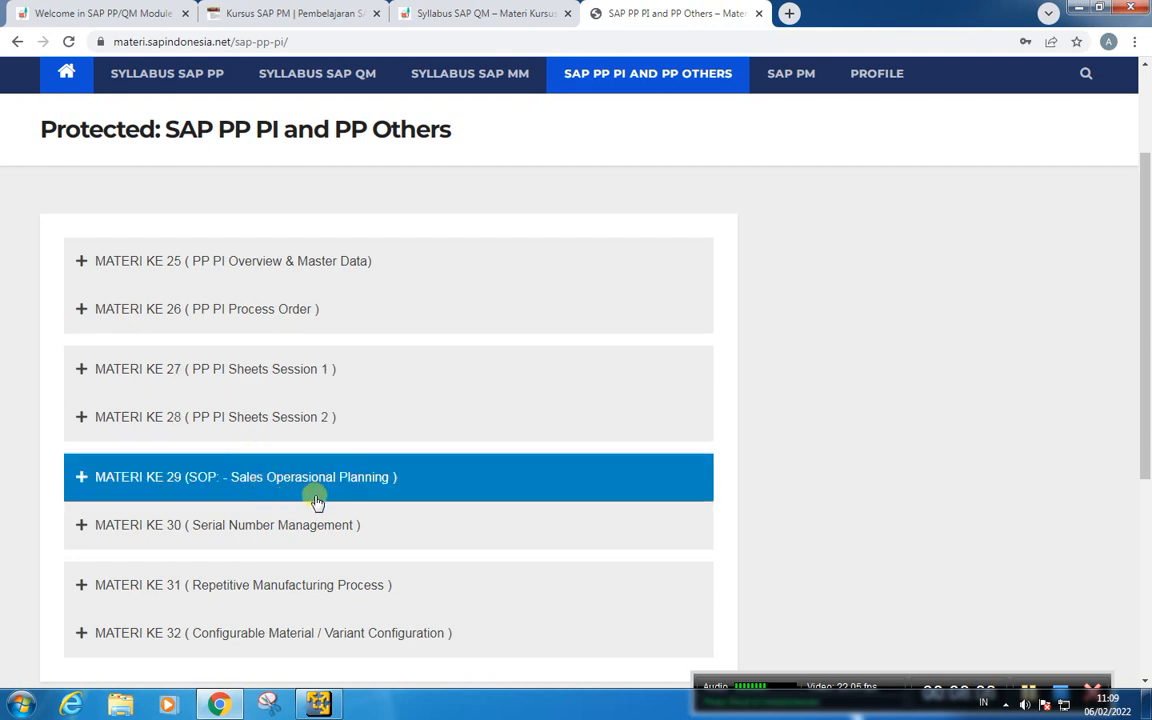
scroll(300, 500, down, 1)
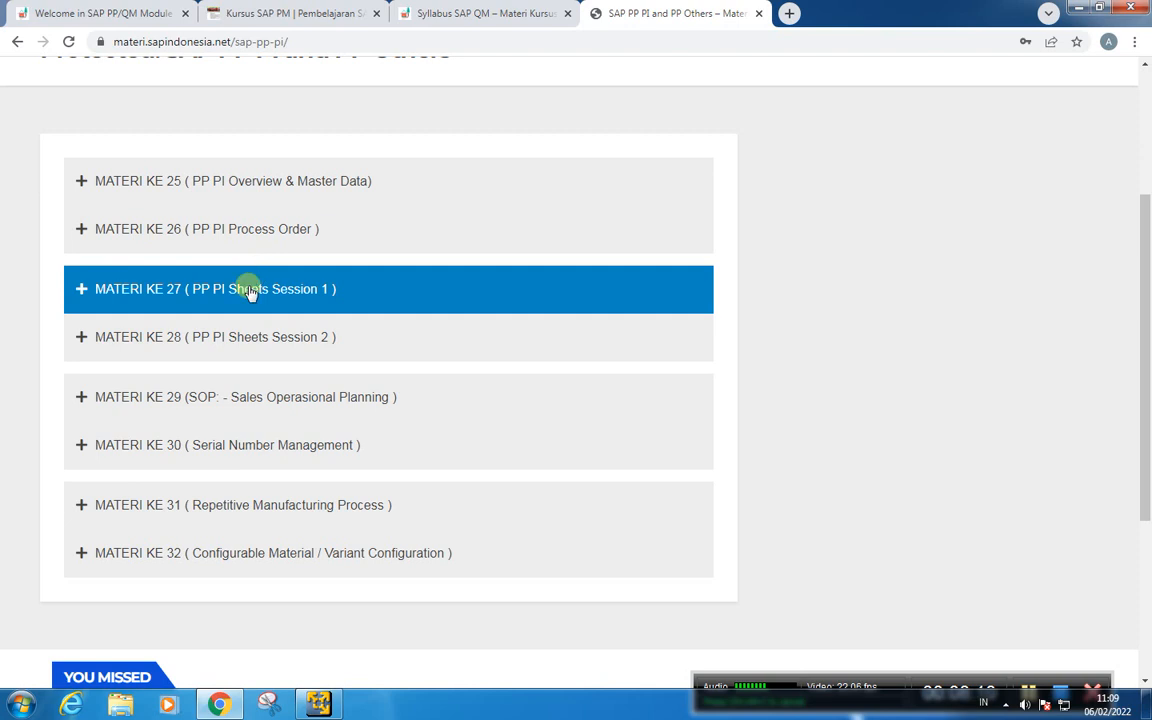
click(307, 278)
click(217, 289)
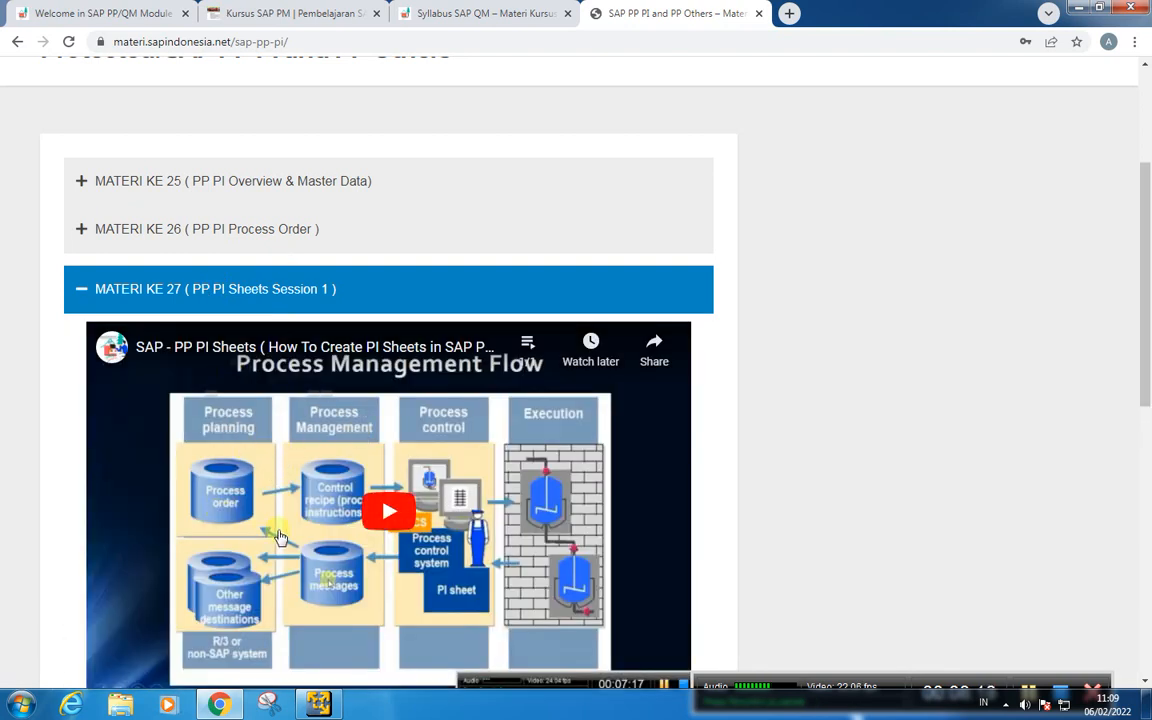
scroll(395, 435, up, 2)
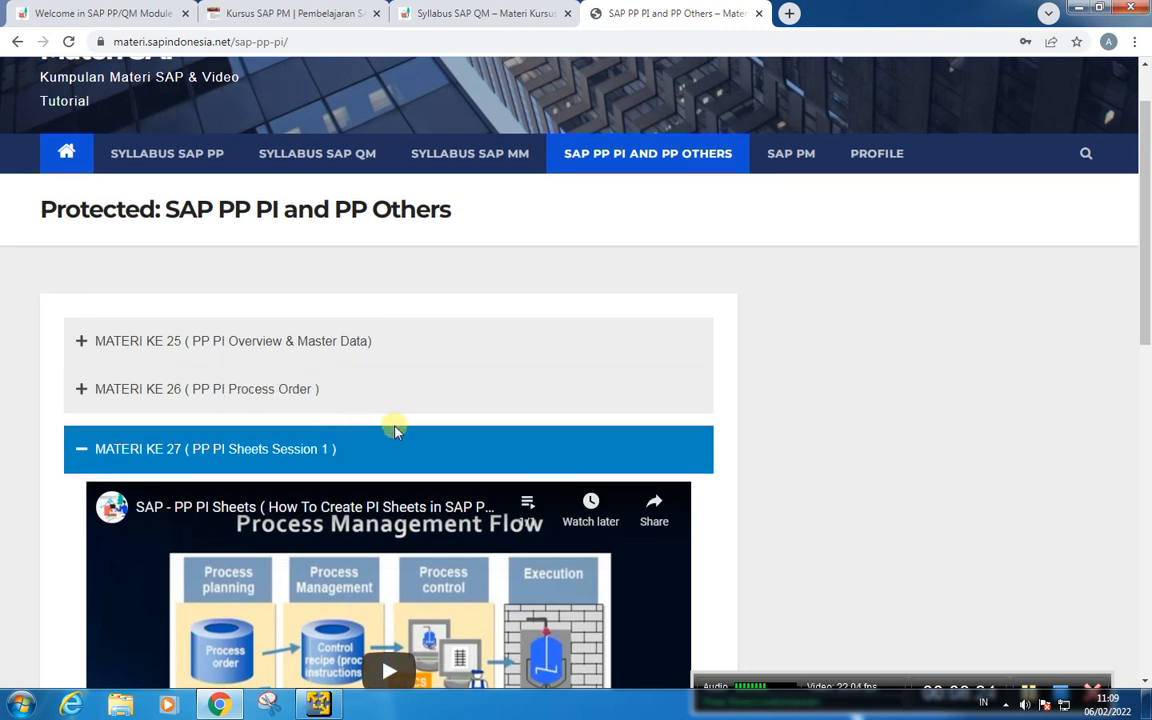
Step: Expand MATERI KE 31 (Repetitive Manufacturing Process), view its download link and video, and return to the site navigation
scroll(430, 465, down, 5)
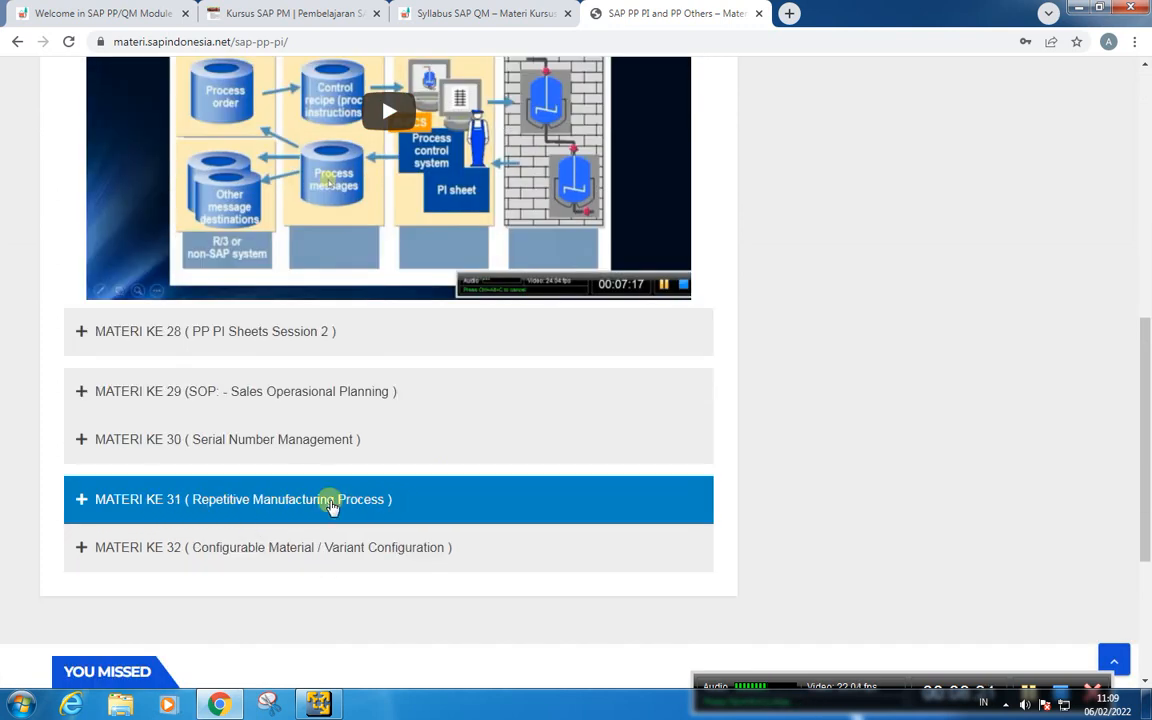
click(330, 505)
scroll(343, 530, down, 2)
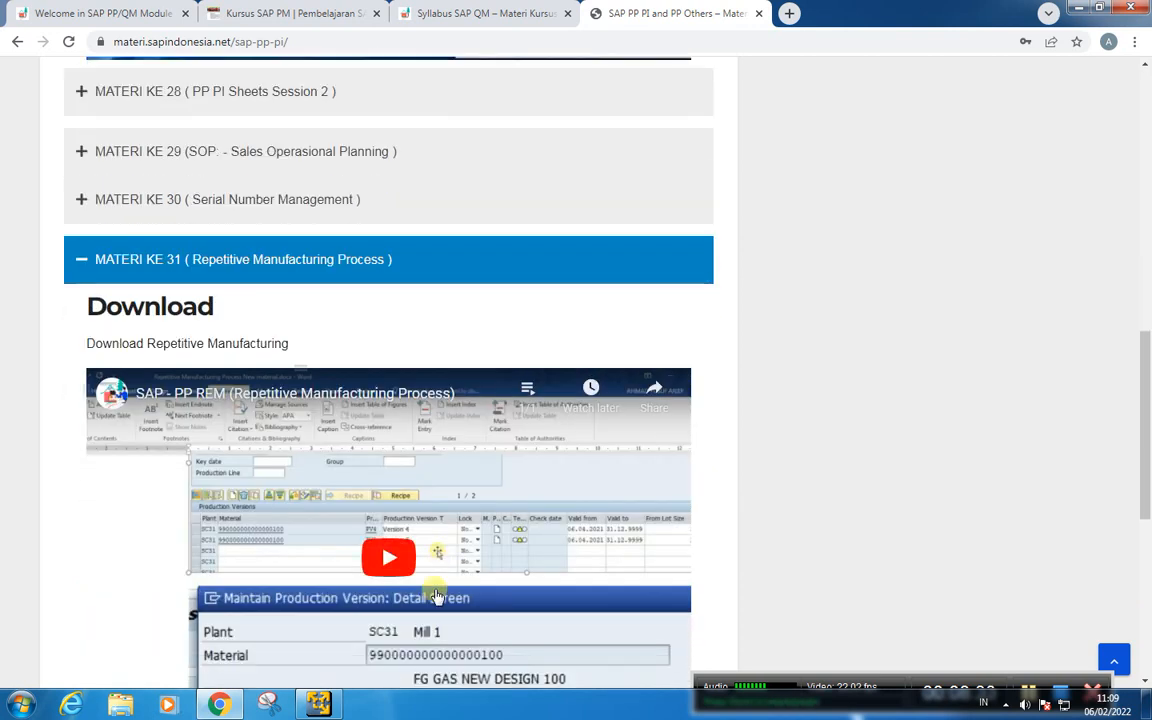
scroll(343, 553, down, 2)
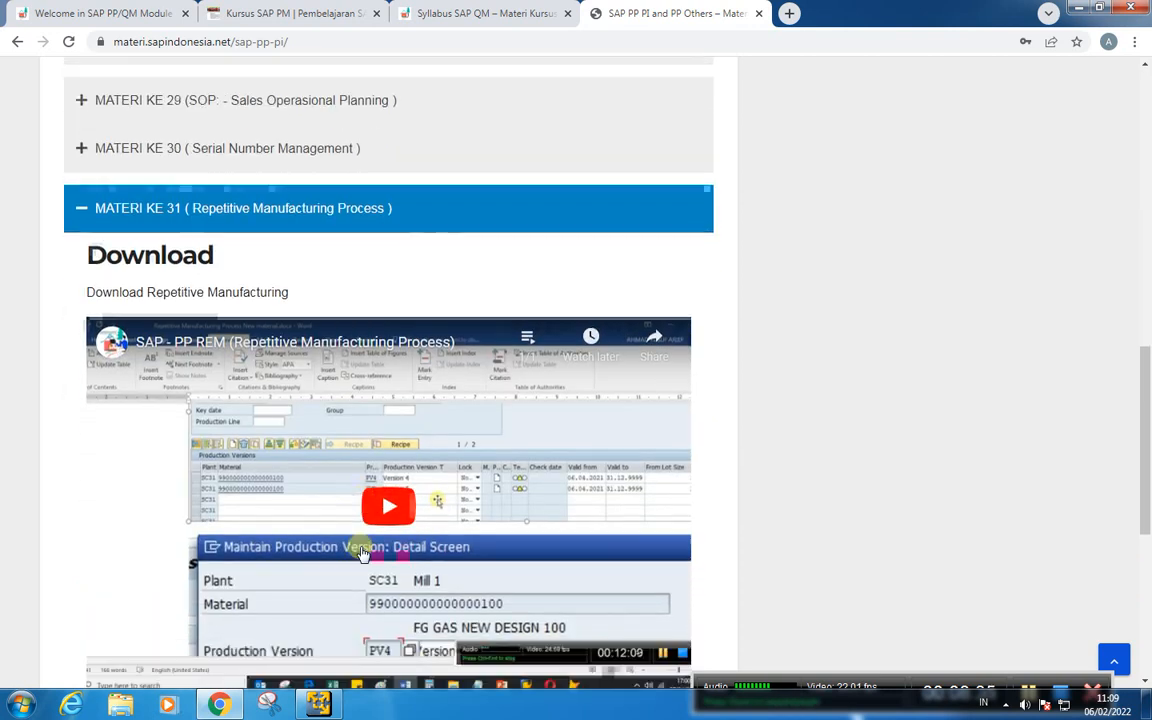
scroll(360, 557, up, 2)
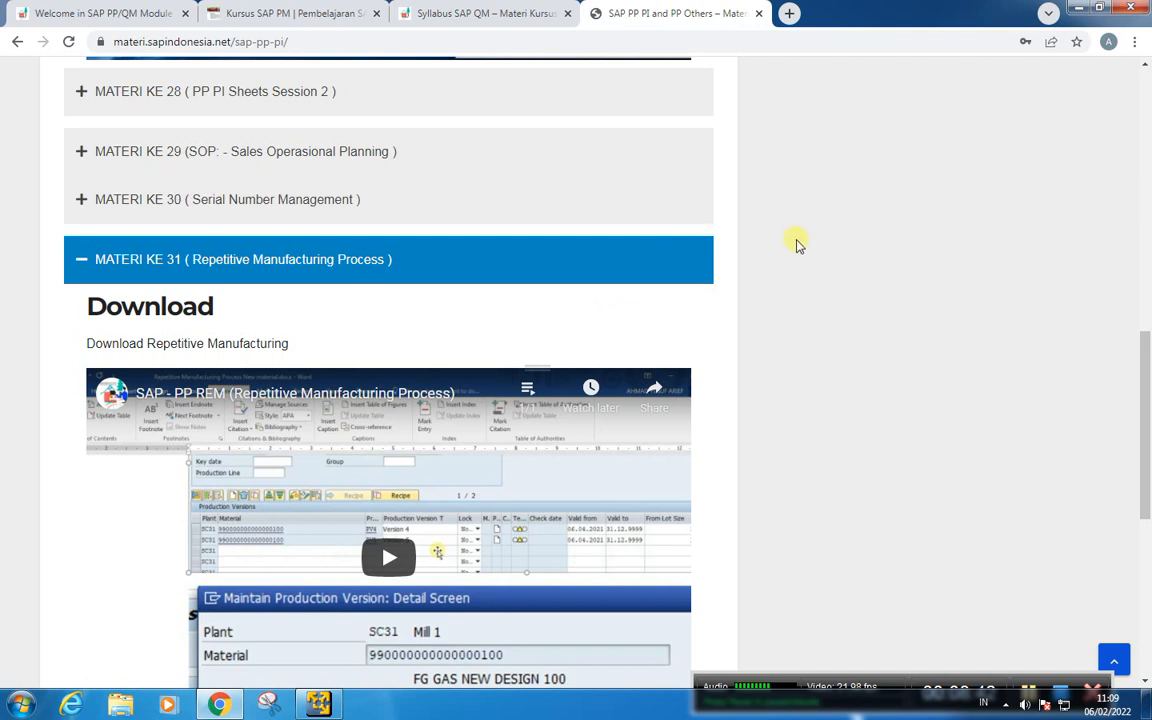
scroll(795, 239, up, 6)
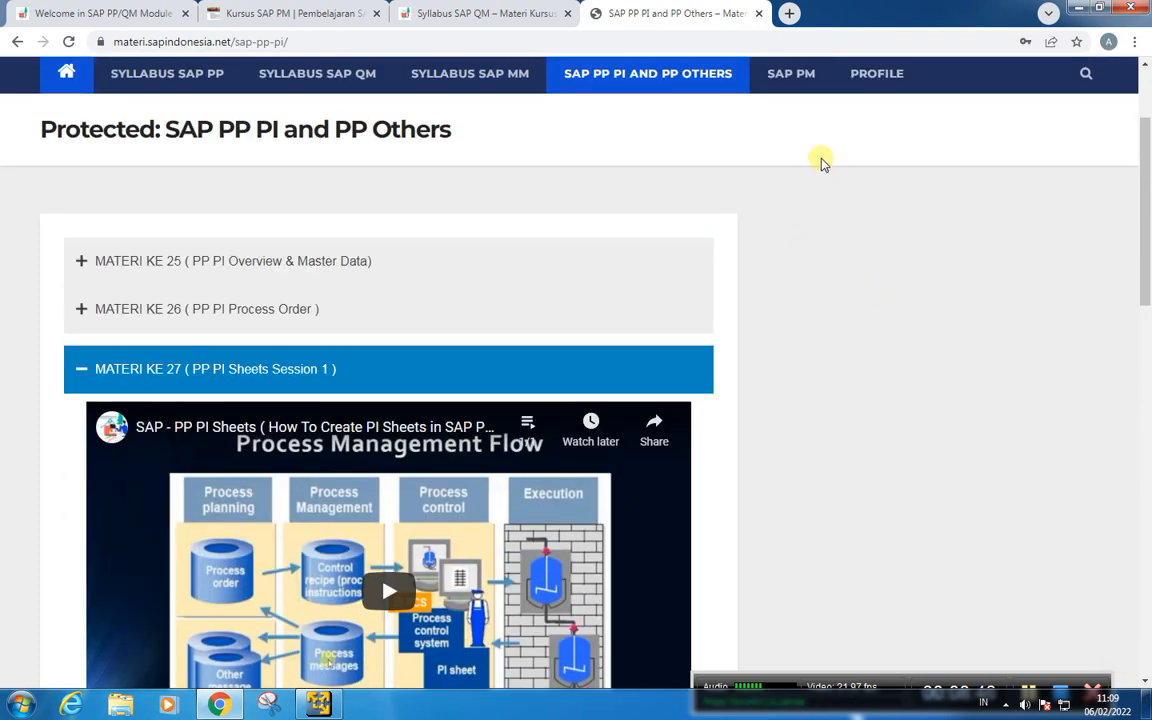
Step: Open the SAP PM page, clear the first password entry, and unlock the page by re-entering the page password
click(794, 76)
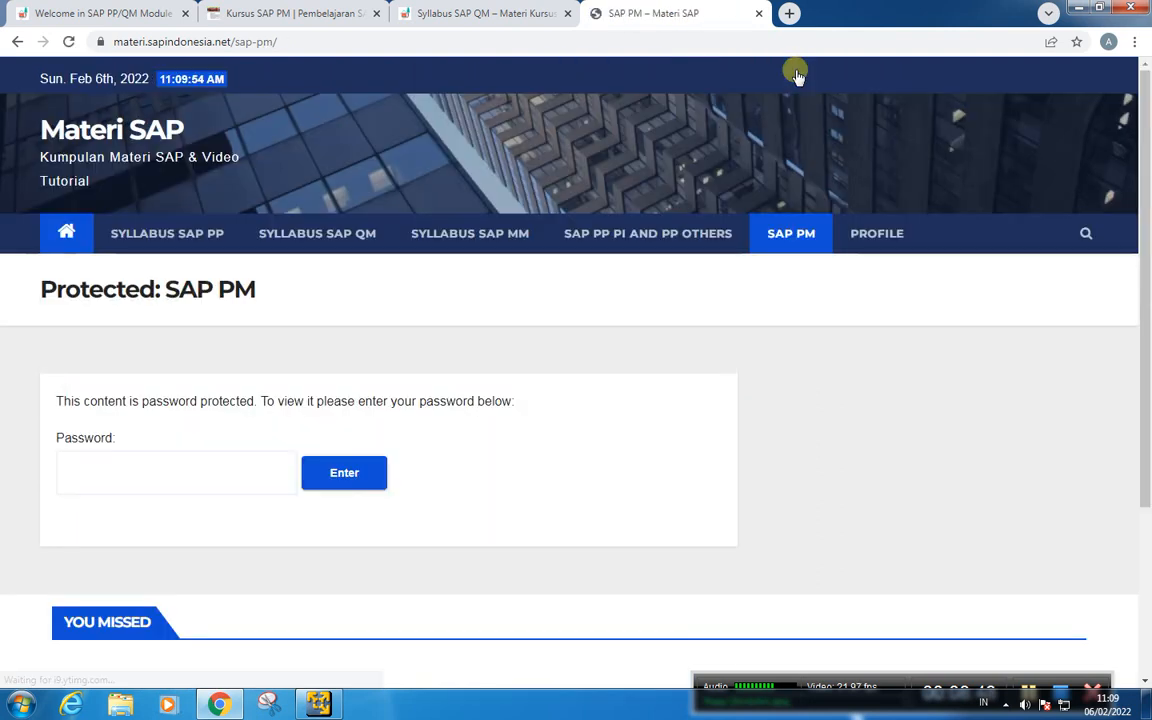
click(160, 462)
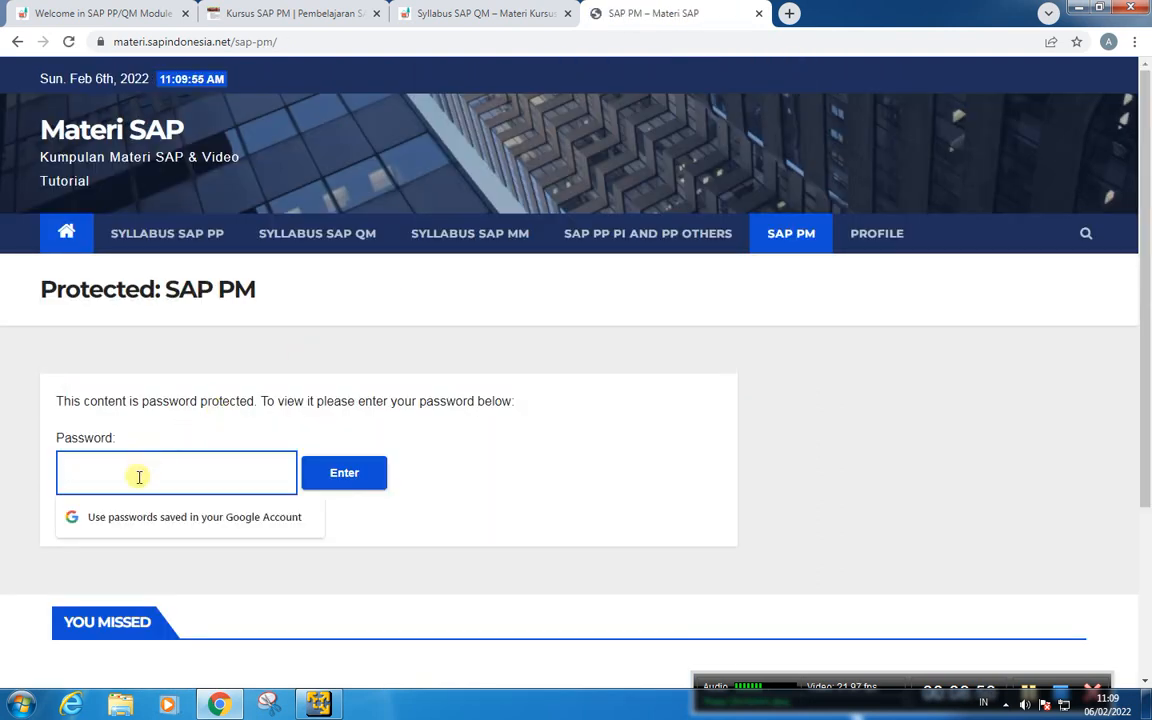
text(•)
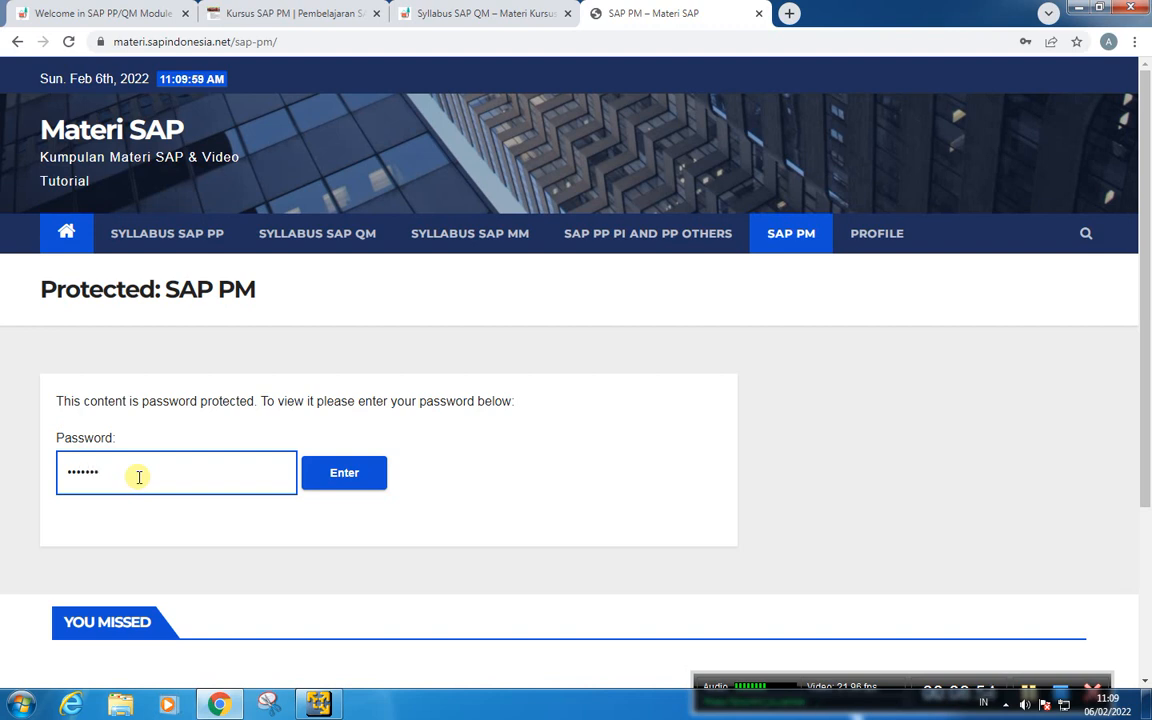
key(BackSpace)
key(BackSpace)
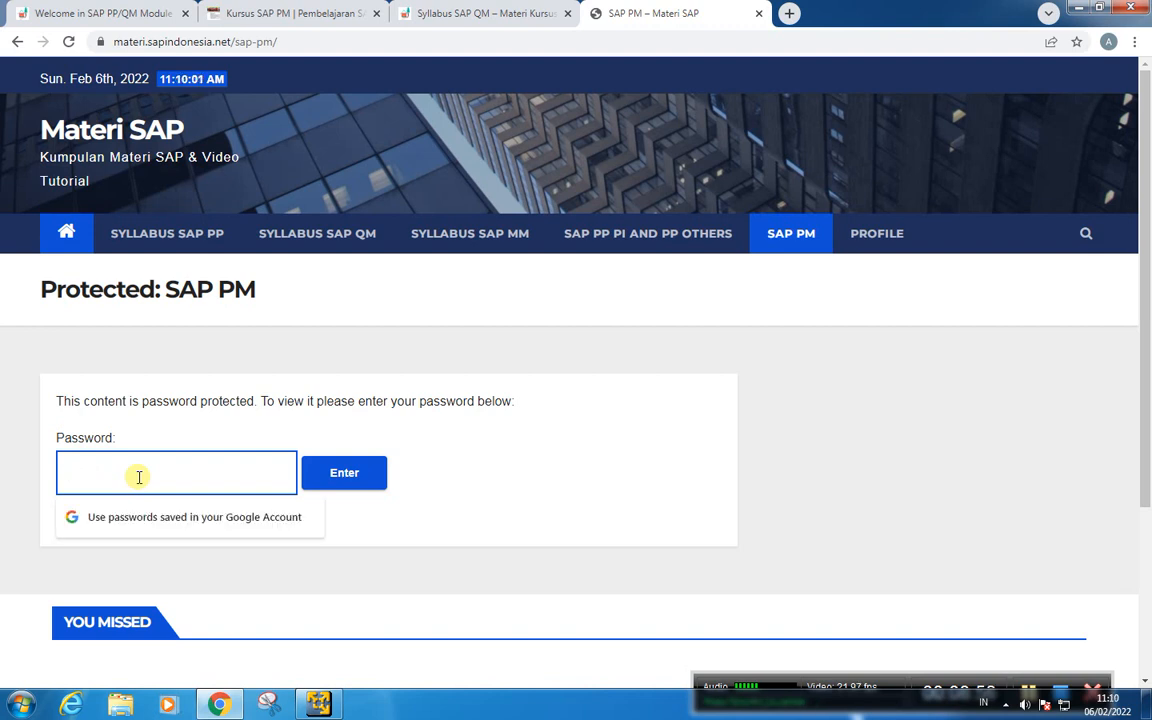
text(••)
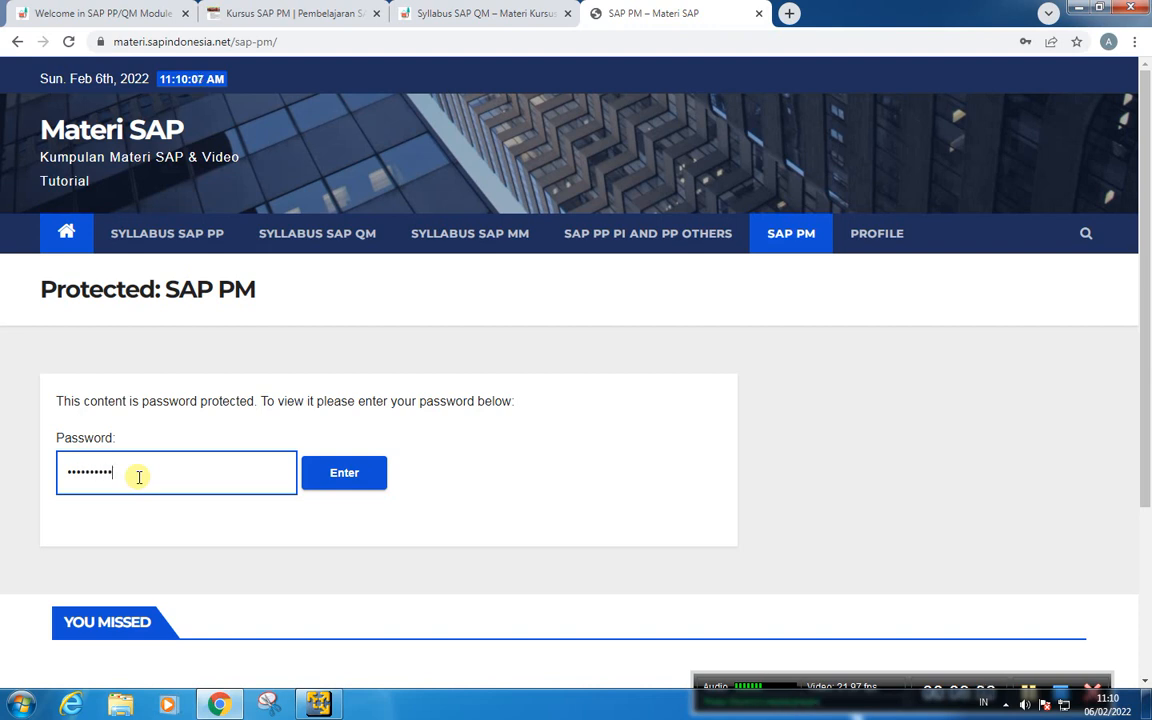
click(344, 472)
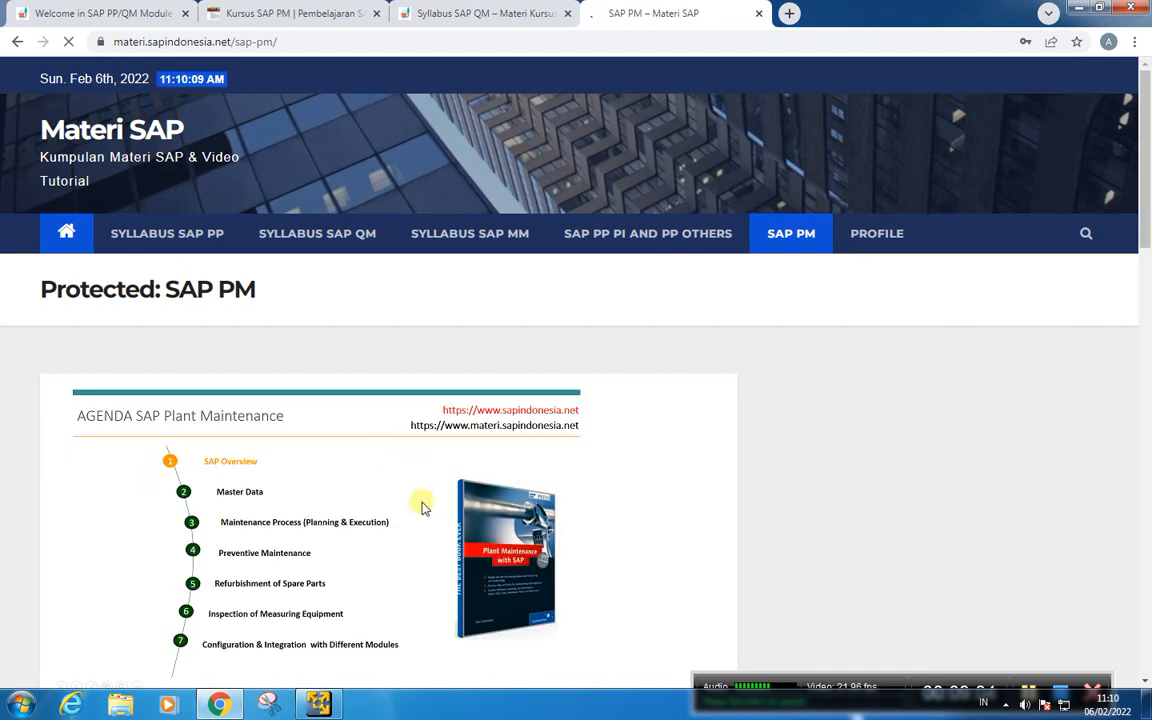
Step: Look through the SAP Plant Maintenance agenda and the PM topic list down to MATERI KE 17 (Refurbishment Maintenance Order)
scroll(386, 543, down, 3)
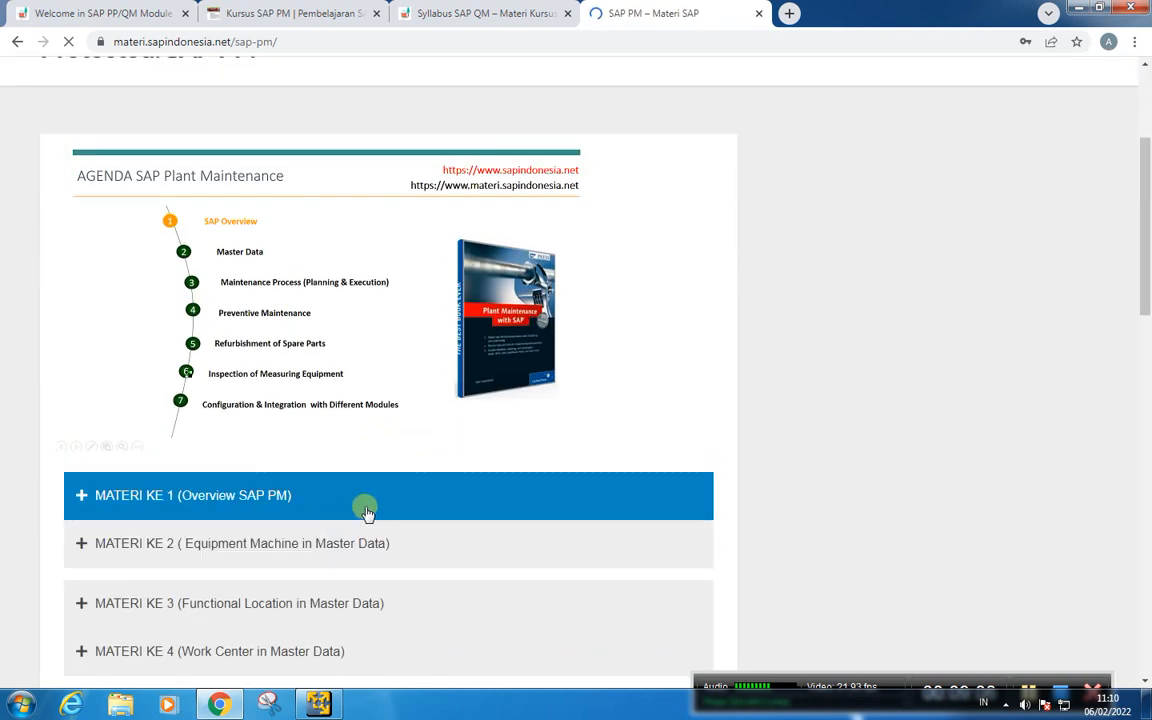
scroll(362, 512, down, 1)
scroll(362, 510, down, 2)
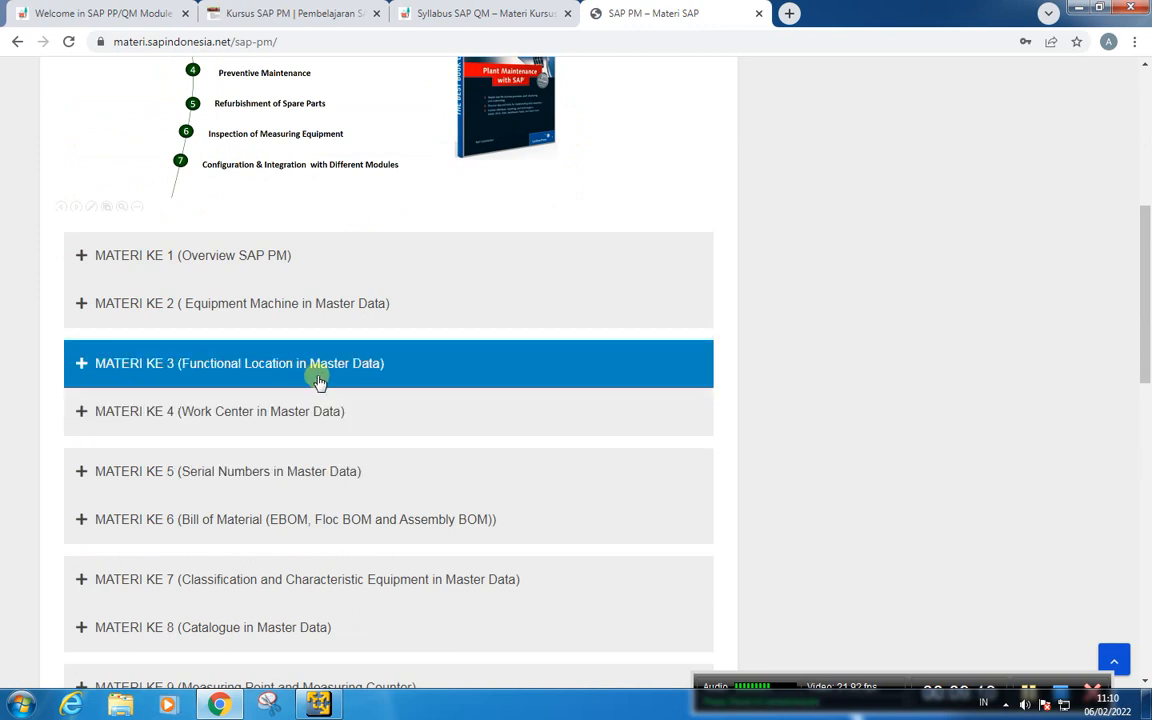
scroll(316, 386, down, 3)
scroll(310, 398, down, 4)
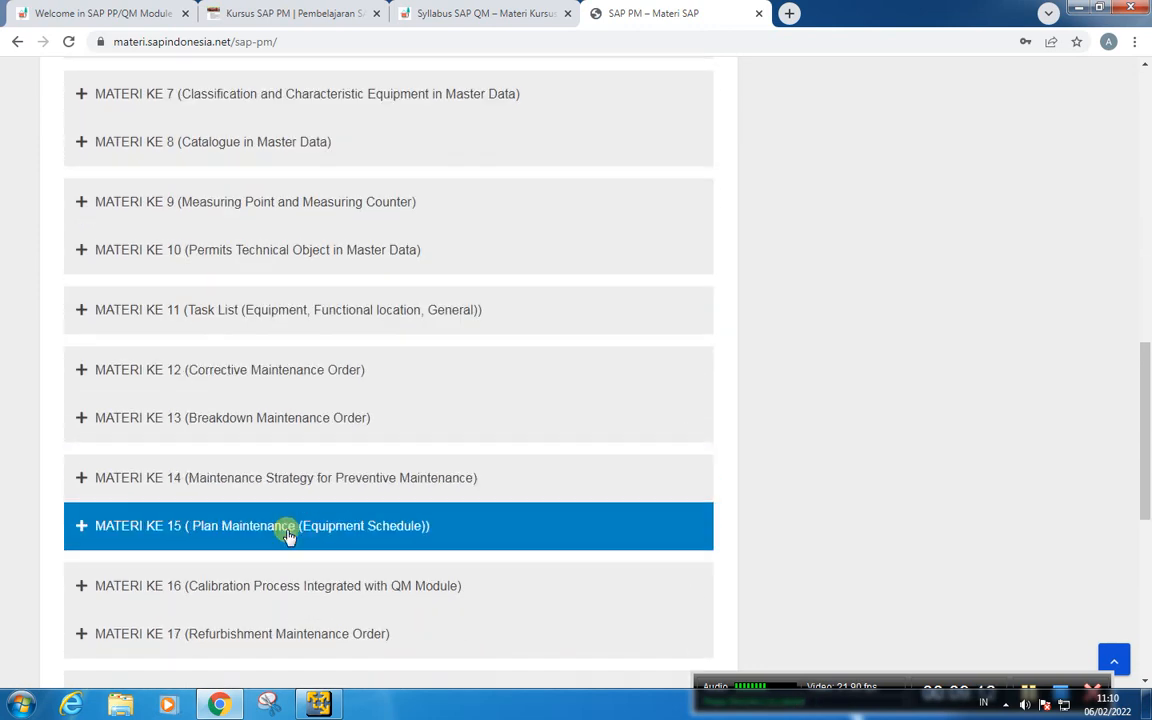
Step: Look through the remaining PM topics and expand MATERI KE 4 (Work Center in Master Data) to view its download link and video
scroll(260, 490, up, 7)
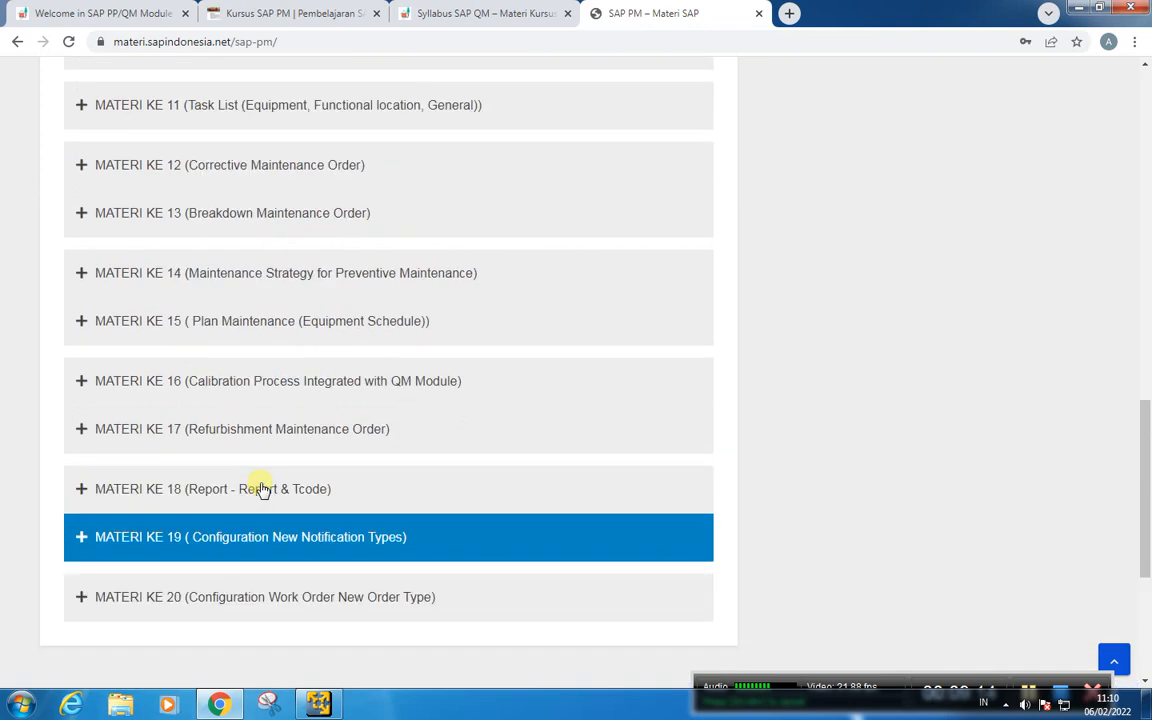
scroll(253, 492, up, 2)
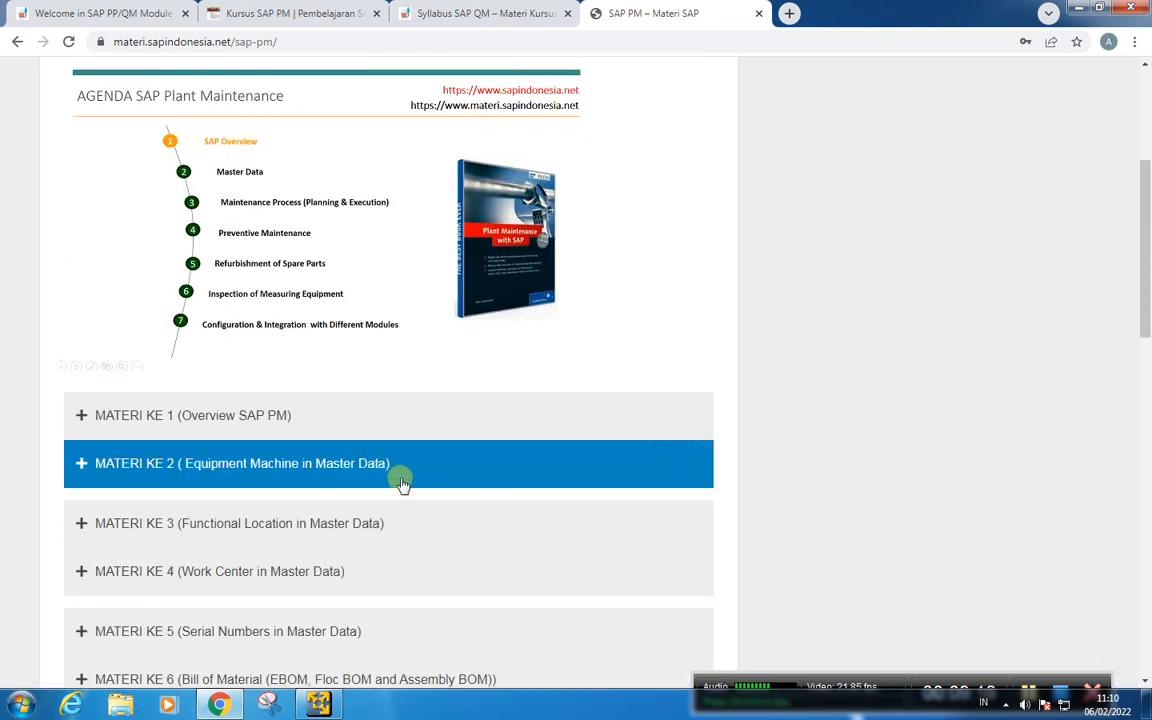
click(278, 582)
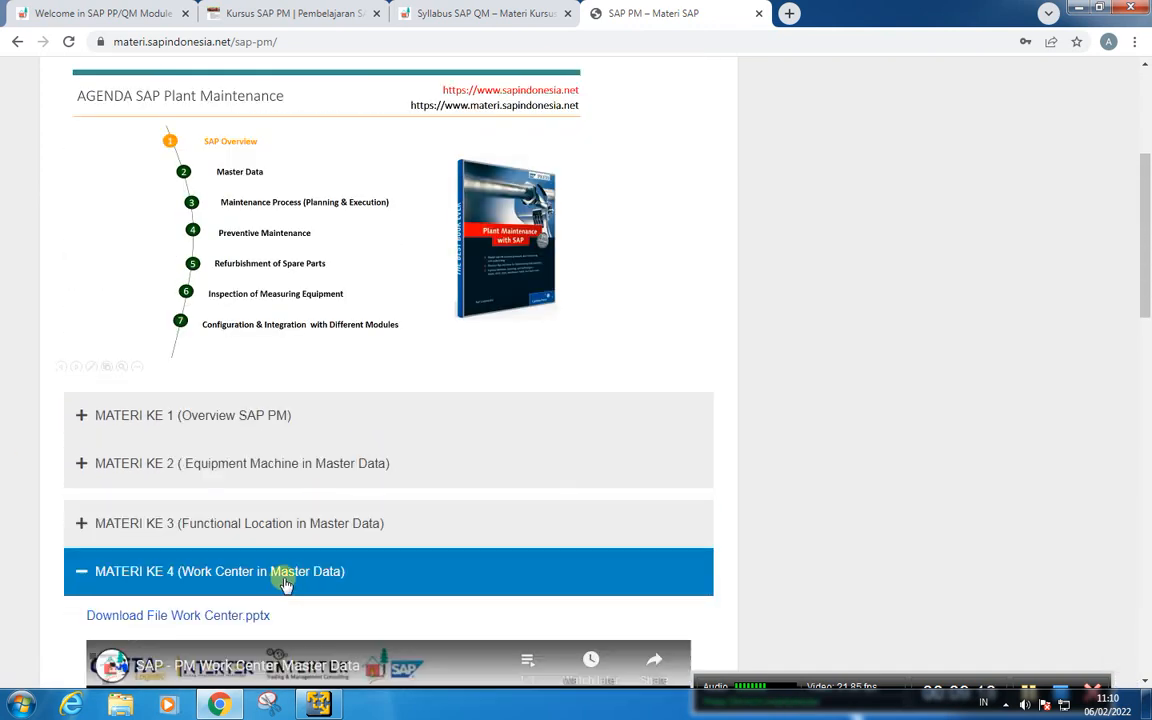
scroll(345, 570, down, 8)
Step: Expand MATERI KE 11 (Task List (Equipment, Functional location, General)), view its video, and return to the site navigation
click(296, 512)
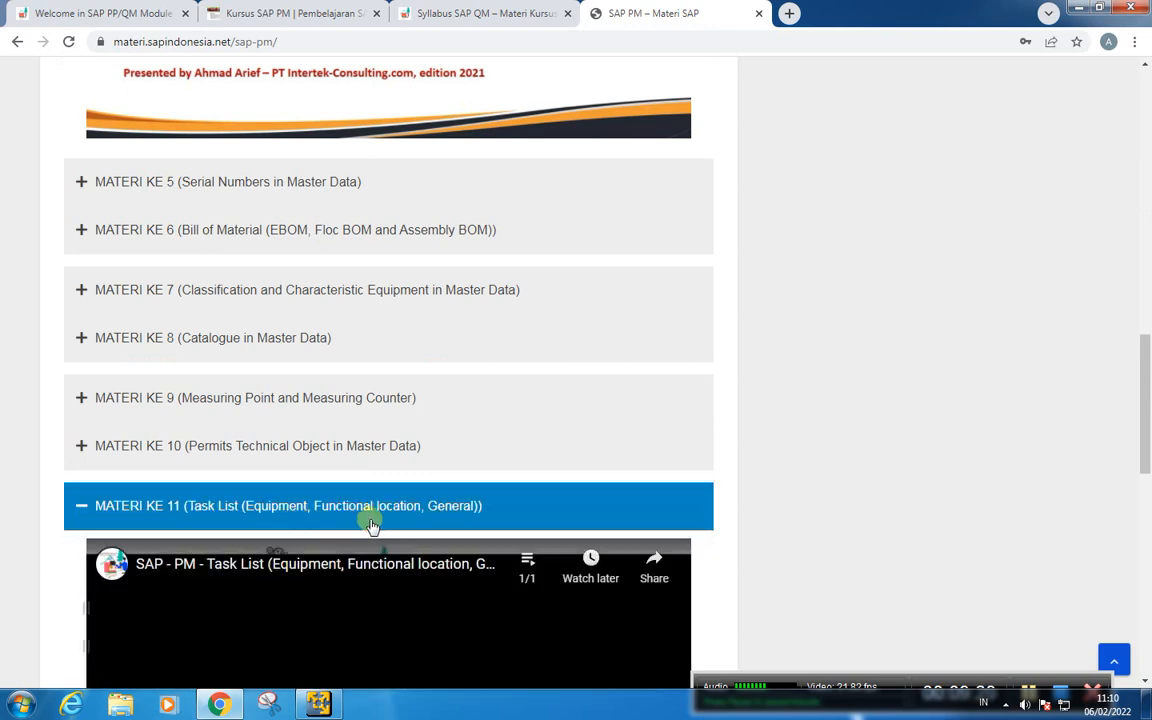
scroll(300, 560, down, 2)
scroll(313, 543, down, 3)
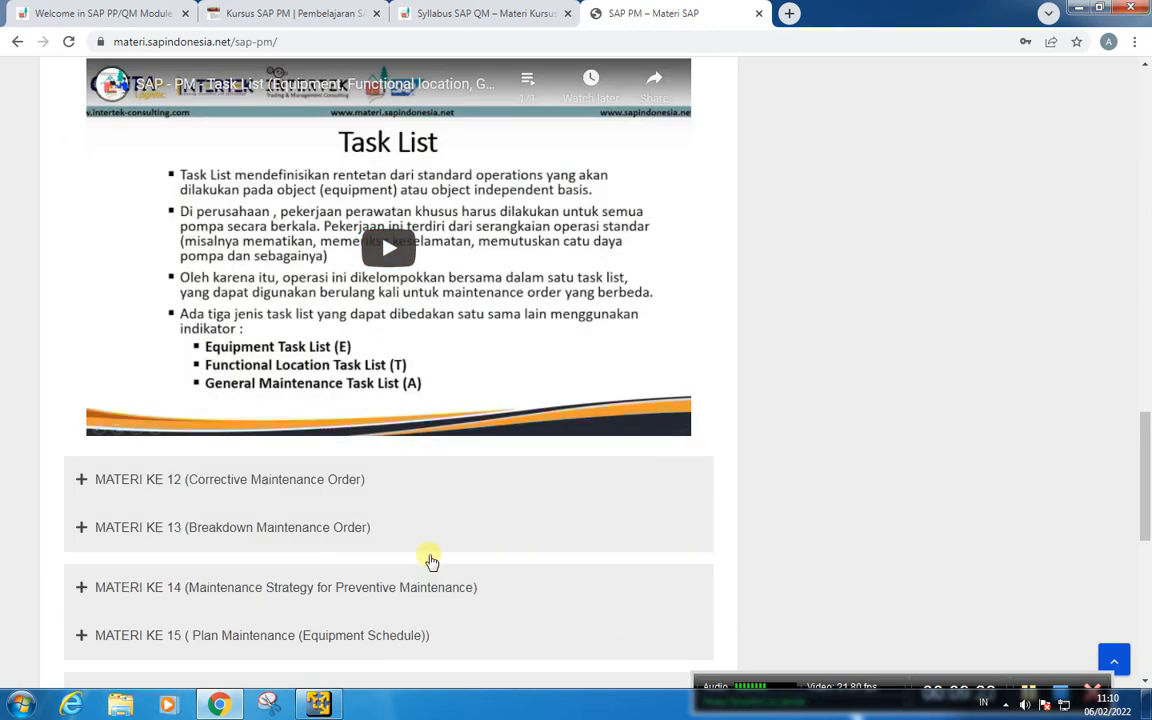
scroll(520, 470, up, 2)
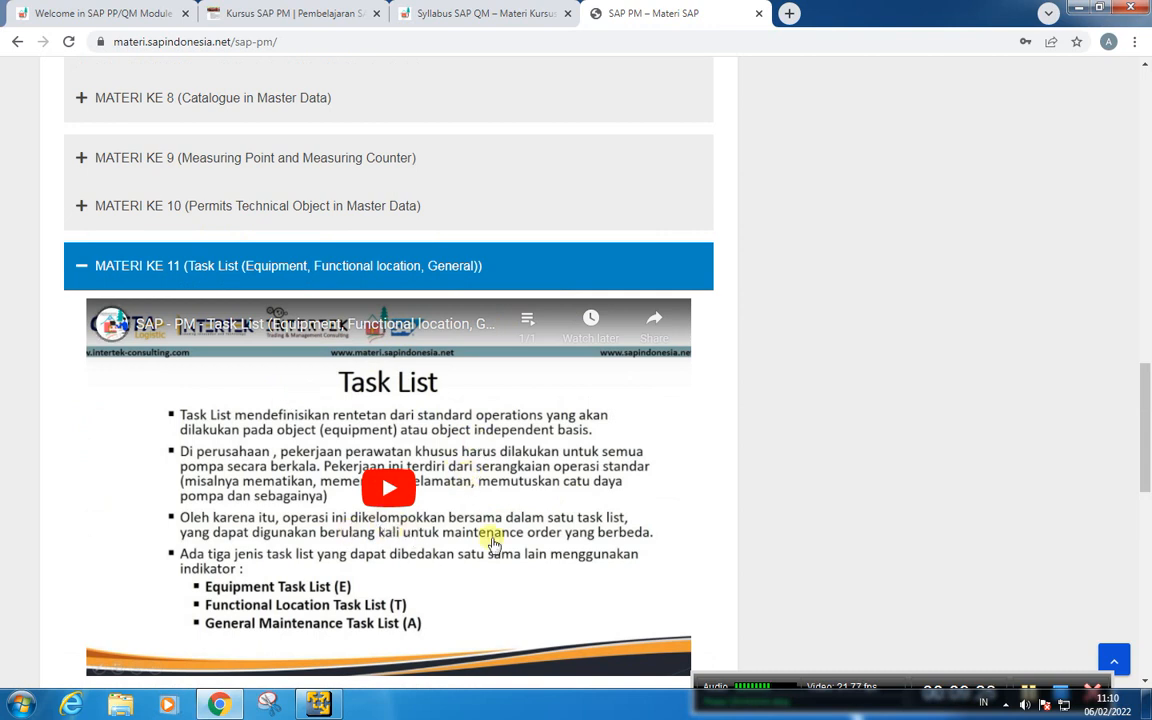
scroll(565, 383, up, 2)
scroll(565, 383, up, 10)
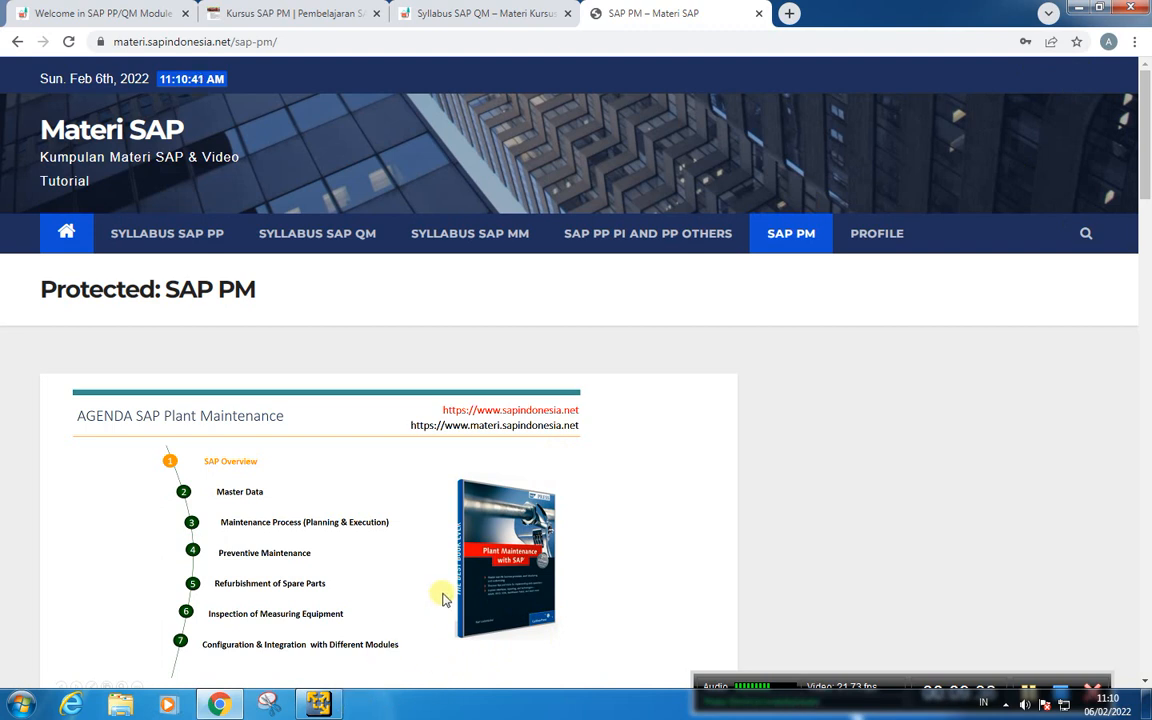
Step: Switch to the SAP system in VMware Player, run transaction COOIS, and look over all its selection criteria
click(318, 704)
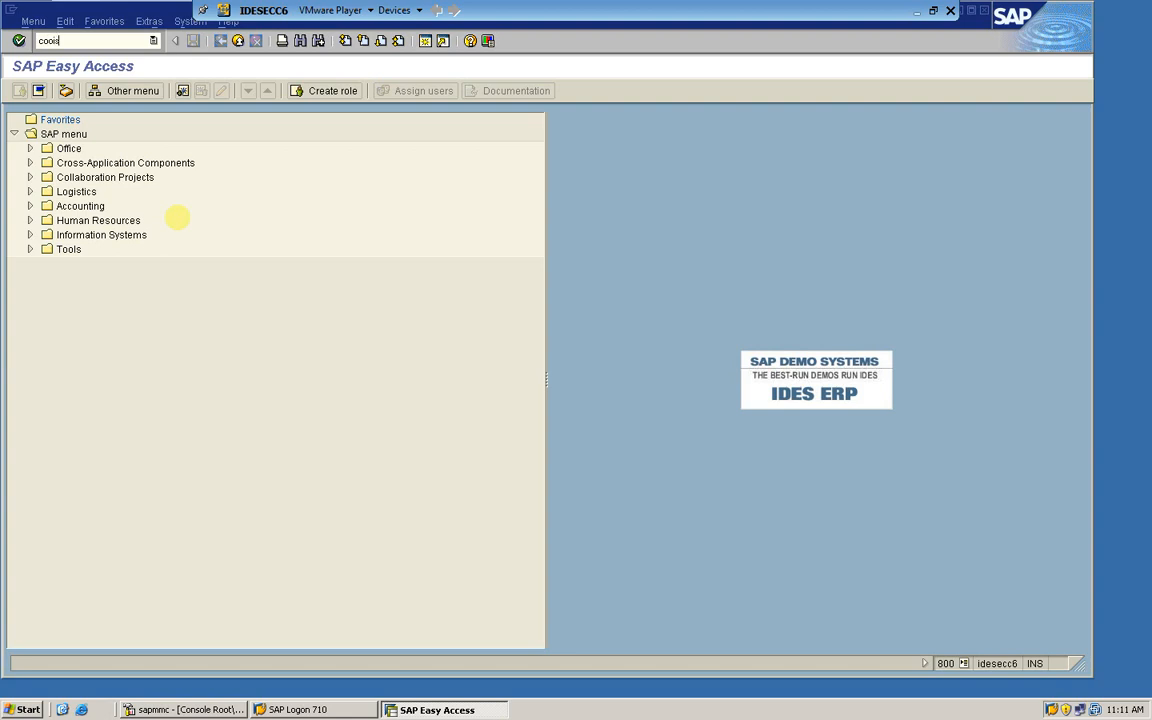
key(Return)
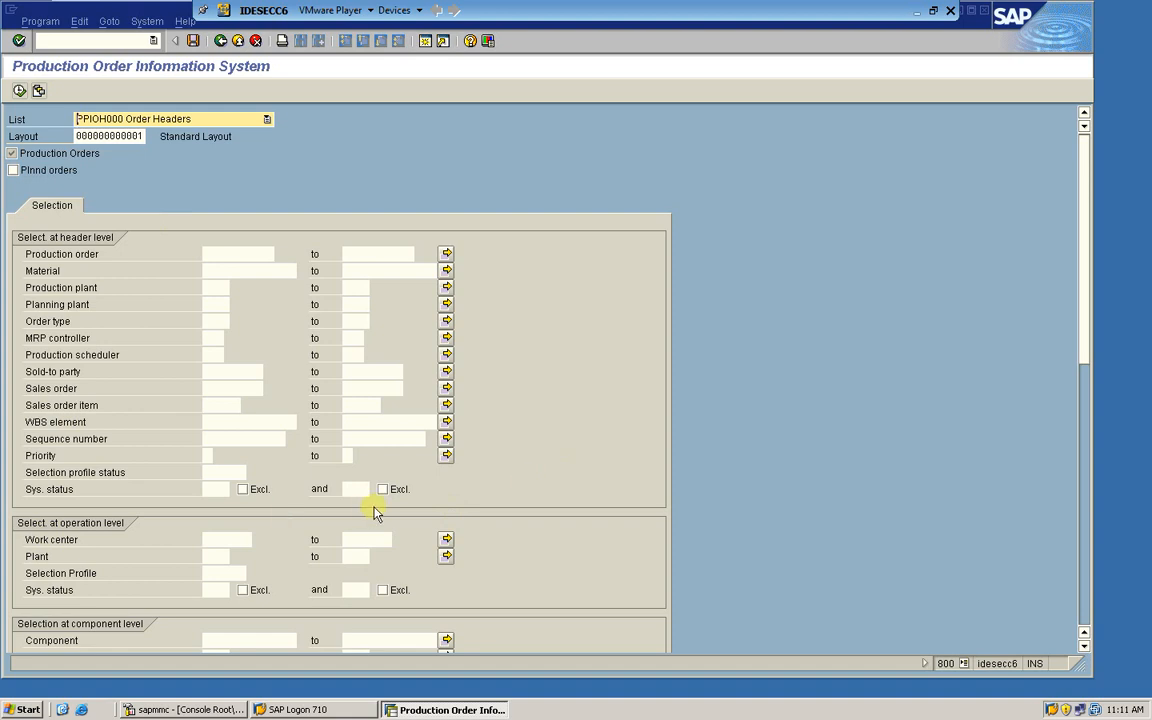
drag(1087, 358, 1070, 590)
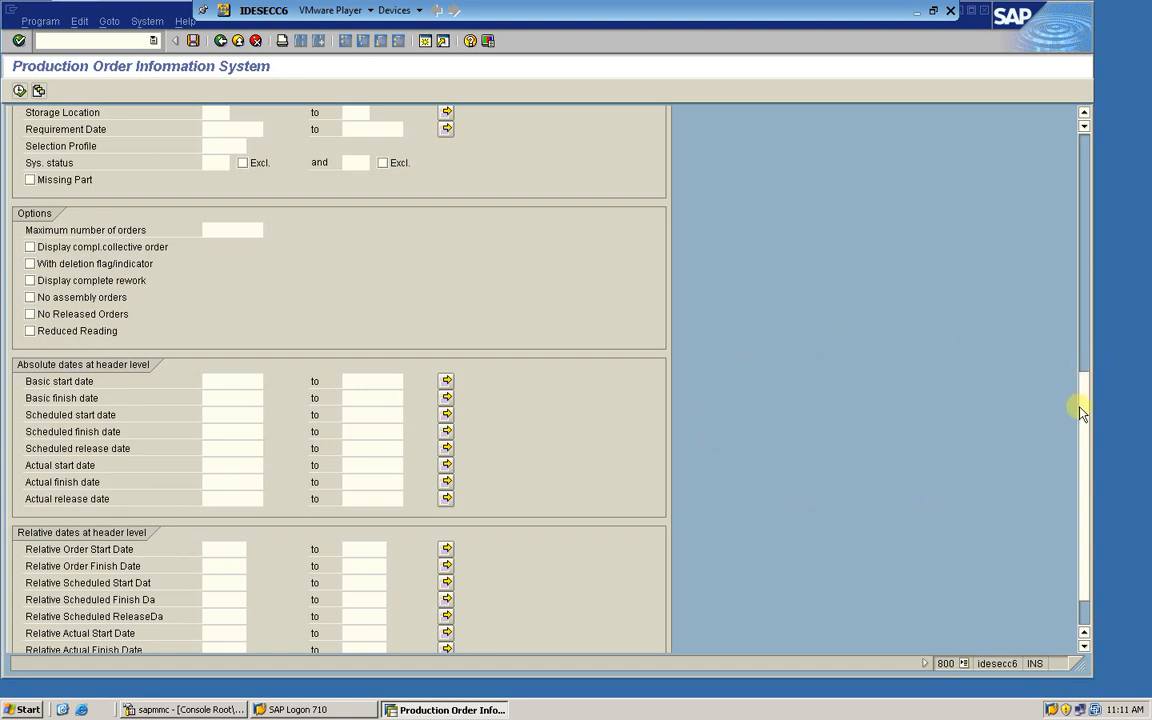
drag(1079, 406, 1111, 239)
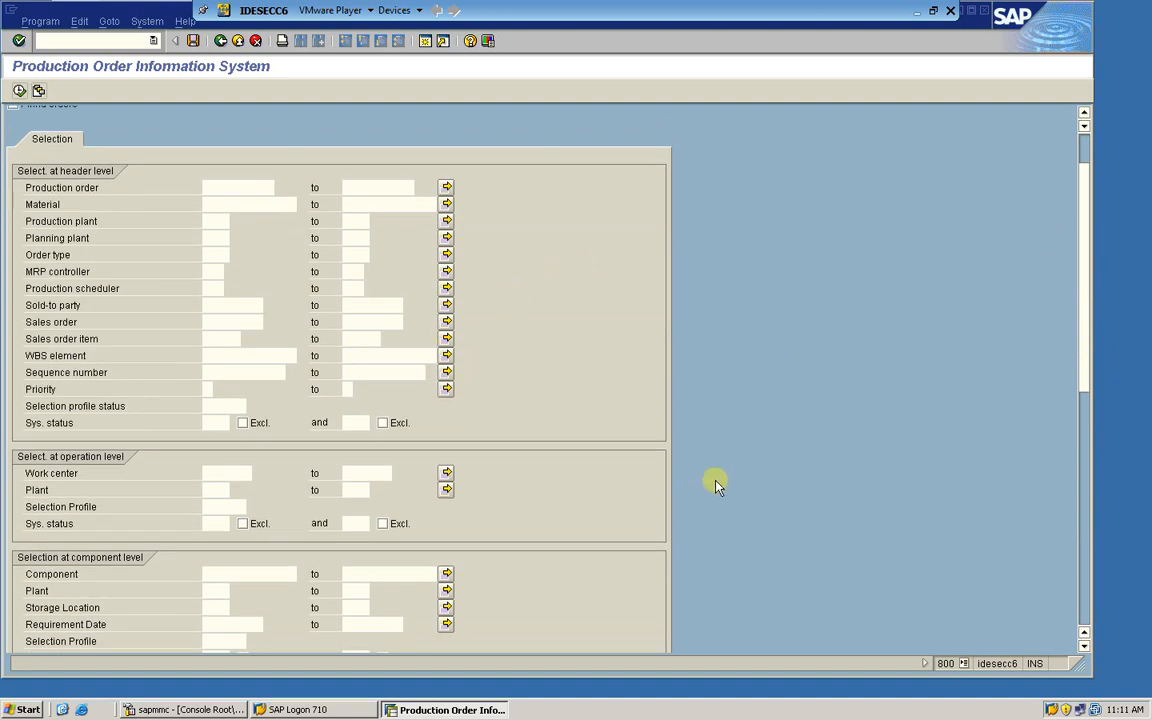
drag(1088, 383, 1047, 597)
click(1080, 478)
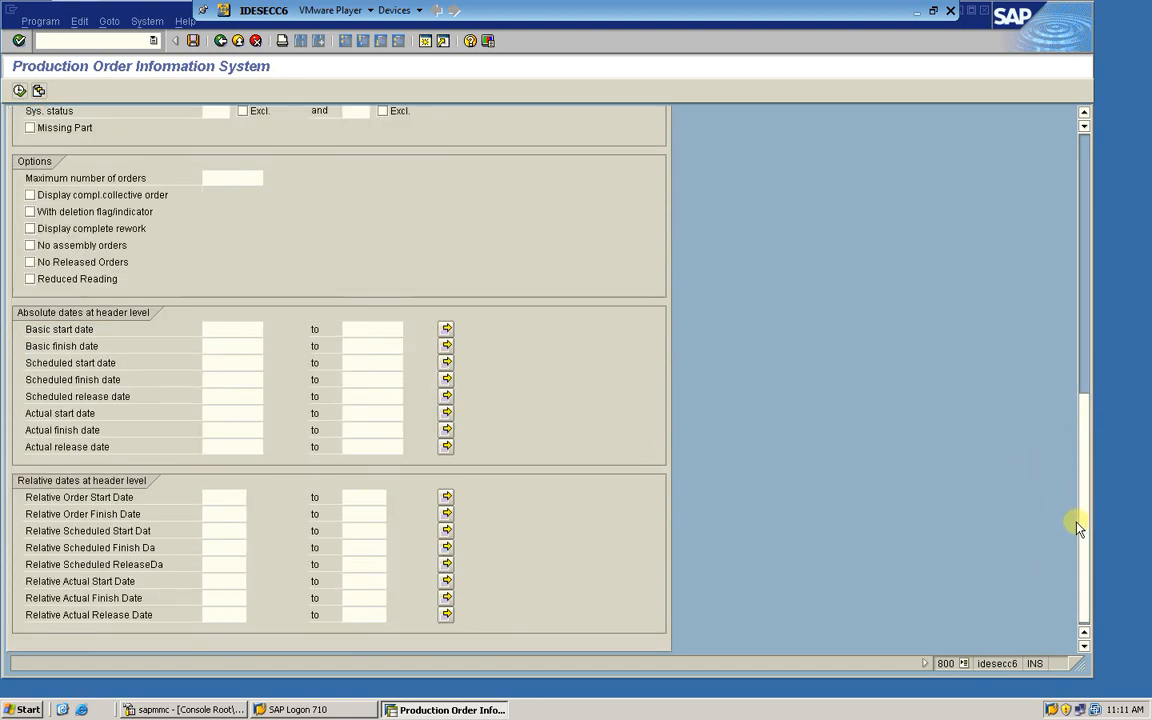
Step: Run the Order Headers list with blank selection criteria and open the GF-01 production order in plant 0001
click(363, 330)
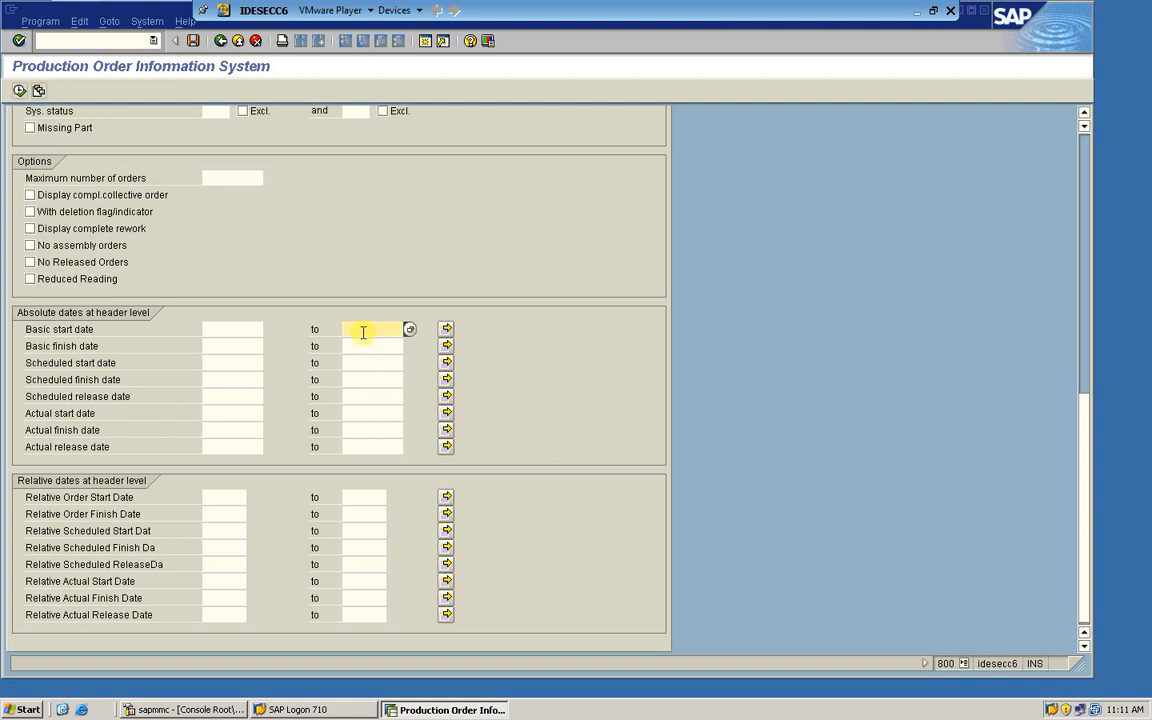
click(367, 344)
click(19, 90)
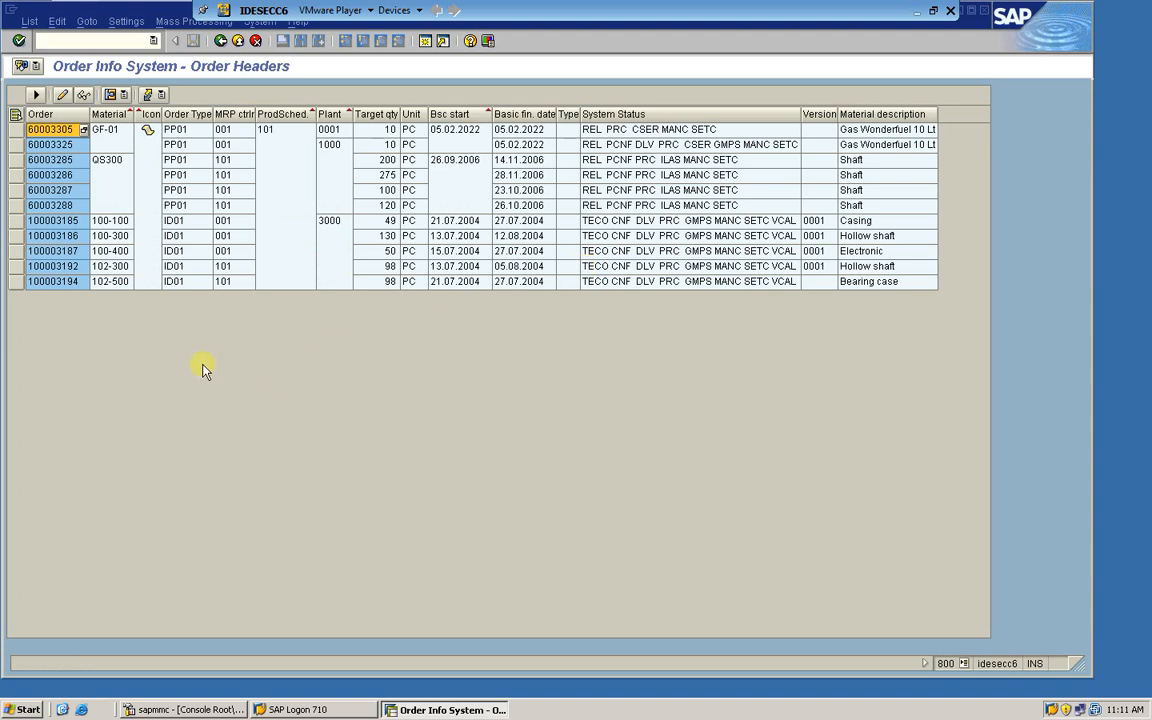
click(112, 132)
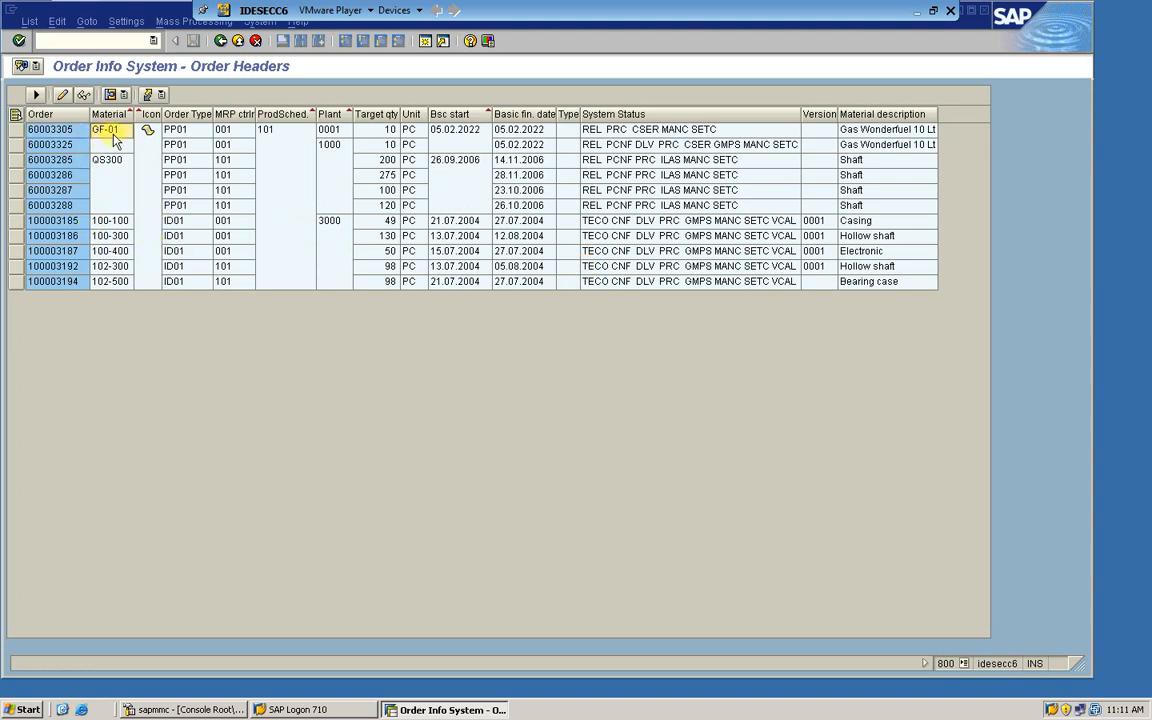
double_click(68, 129)
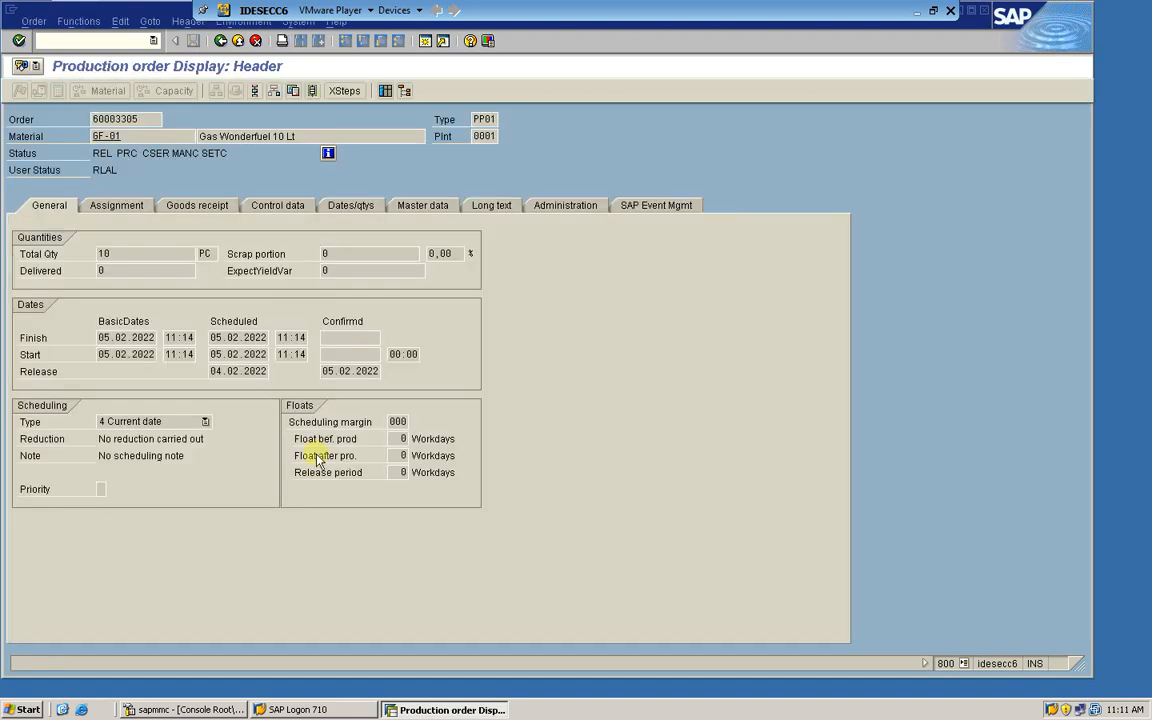
Step: Pick up material code GF-01 from the order and open that material in transaction MM03 in a new session
drag(127, 134, 3, 128)
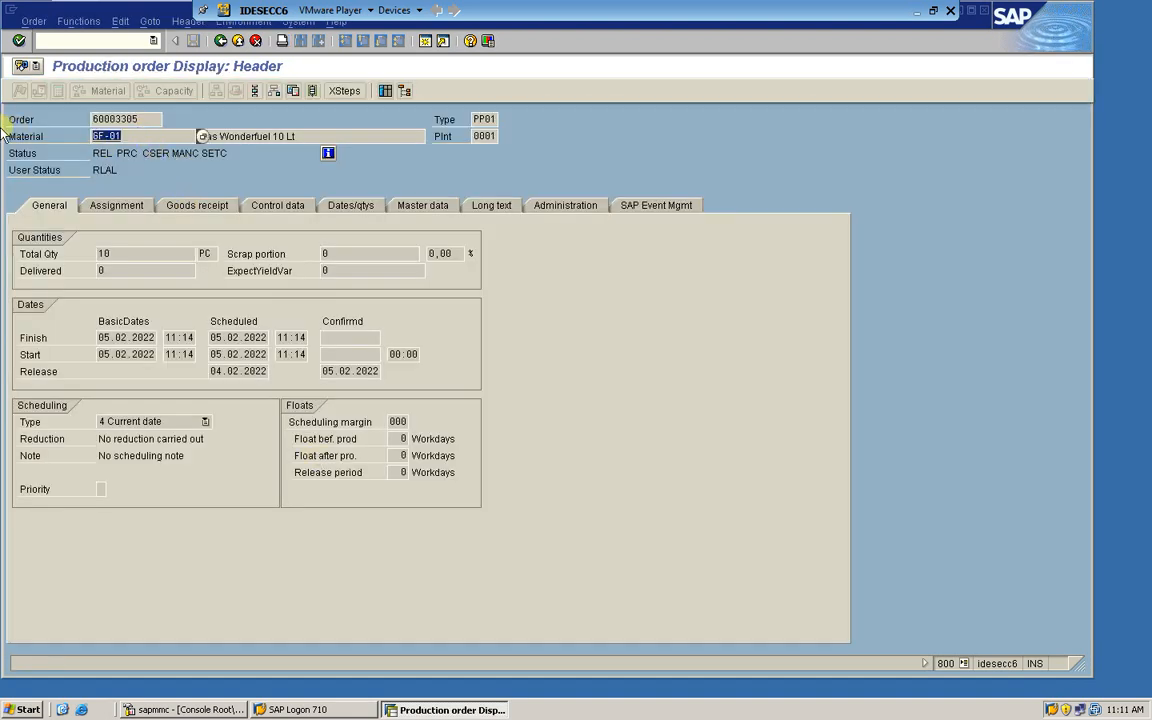
click(55, 40)
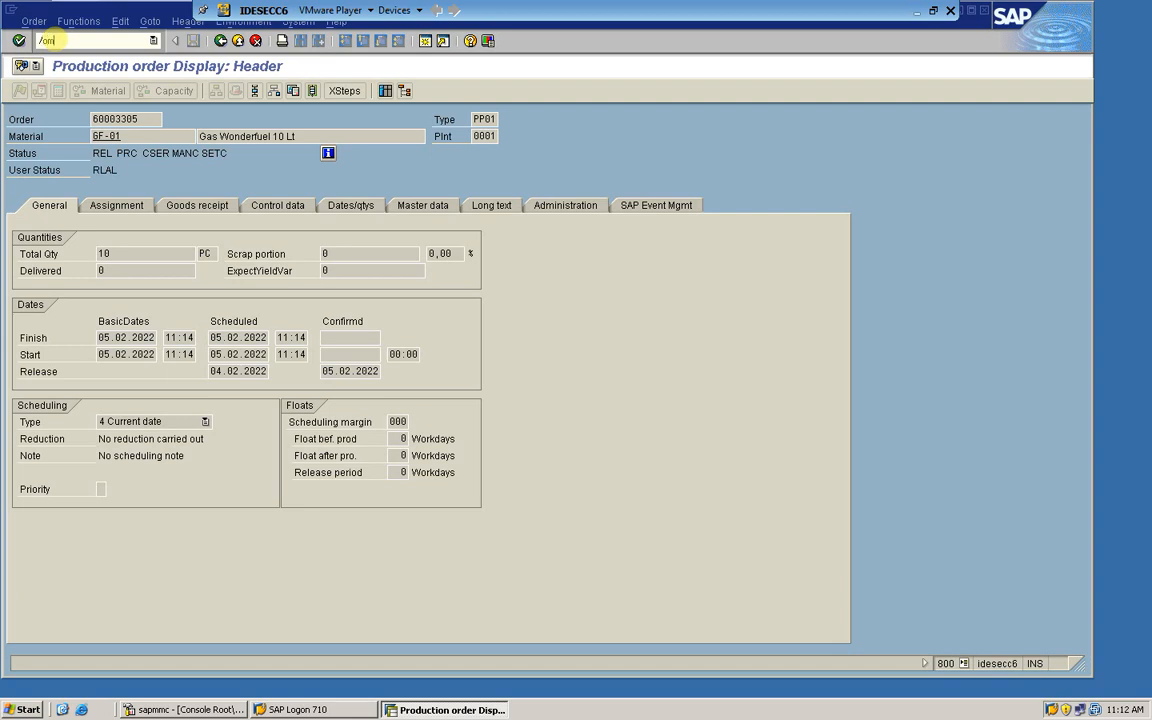
text(/omm03)
key(Return)
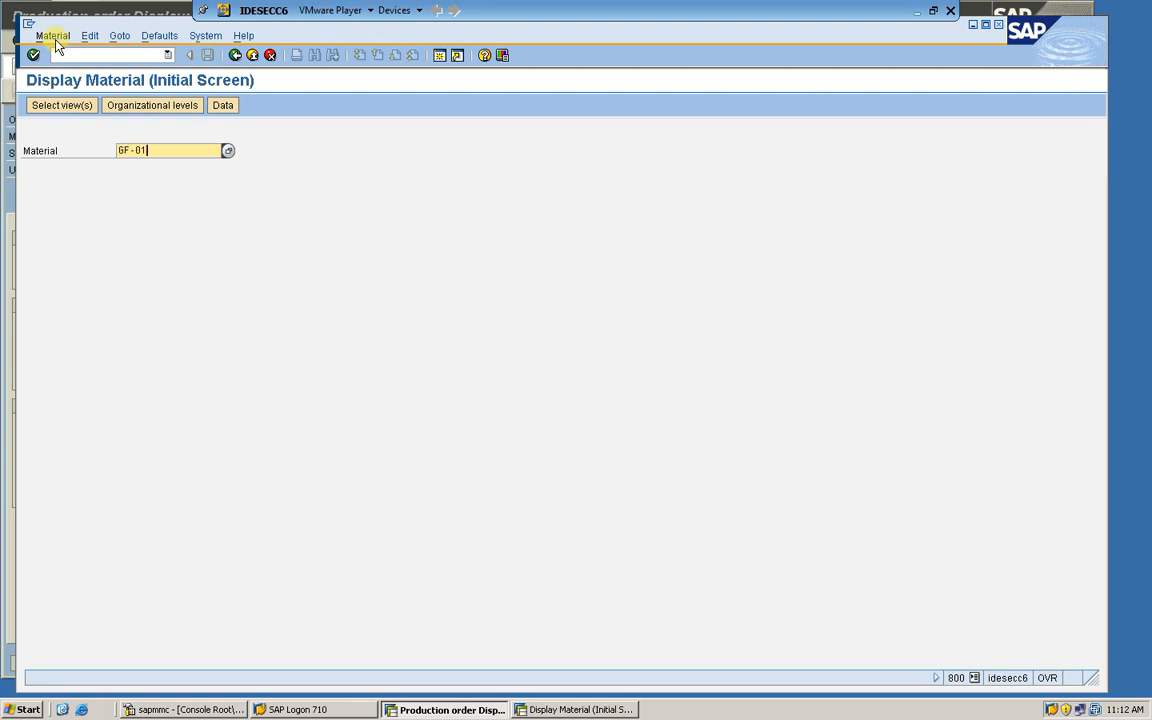
key(Return)
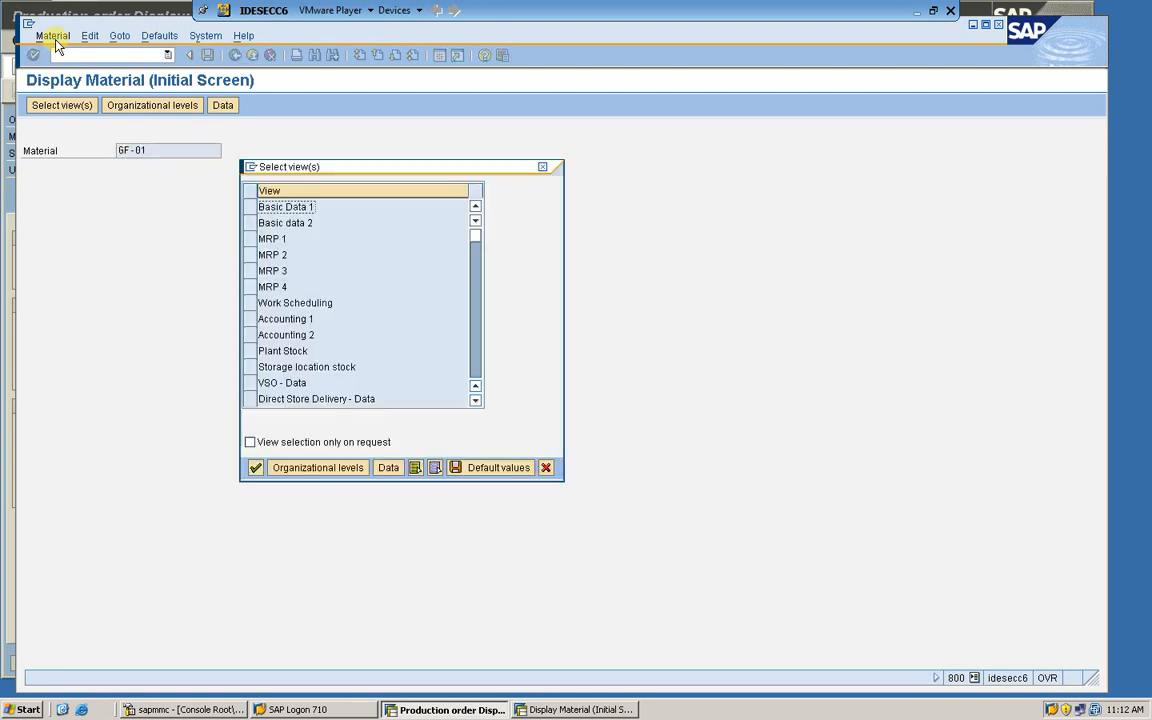
Step: Display material GF-01 with the views Basic Data 1, Basic data 2, MRP 1 to MRP 4 and Accounting 1 for plant 1000
click(251, 207)
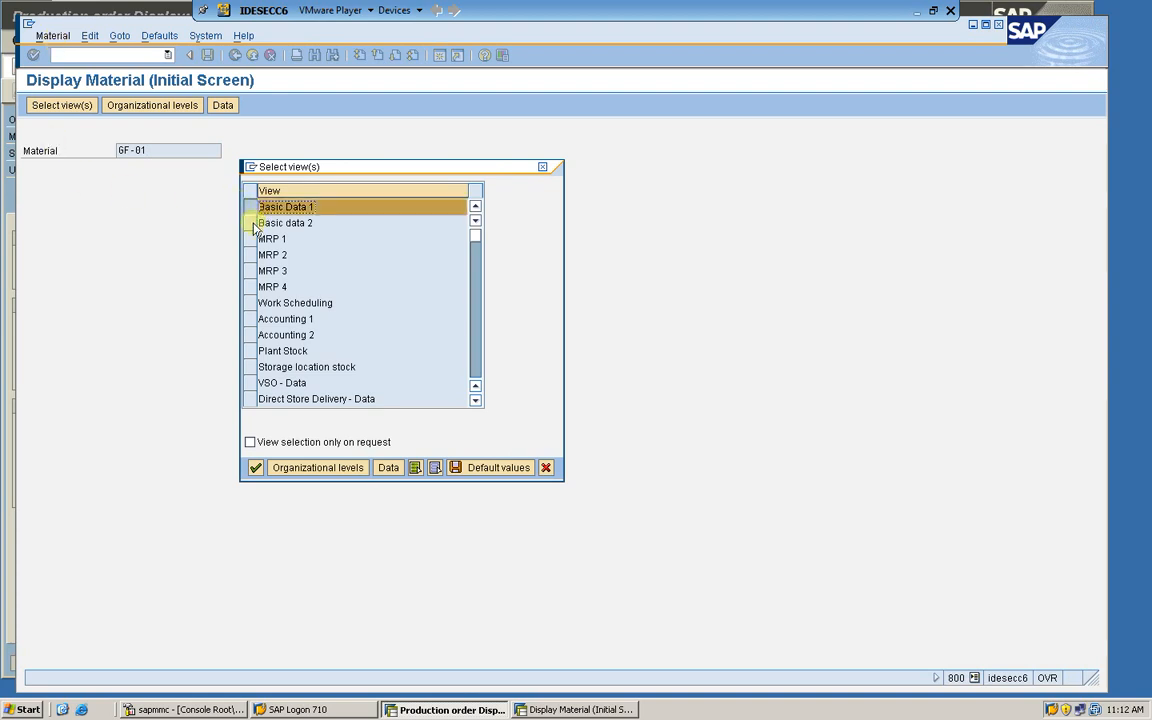
click(252, 223)
click(254, 239)
click(255, 255)
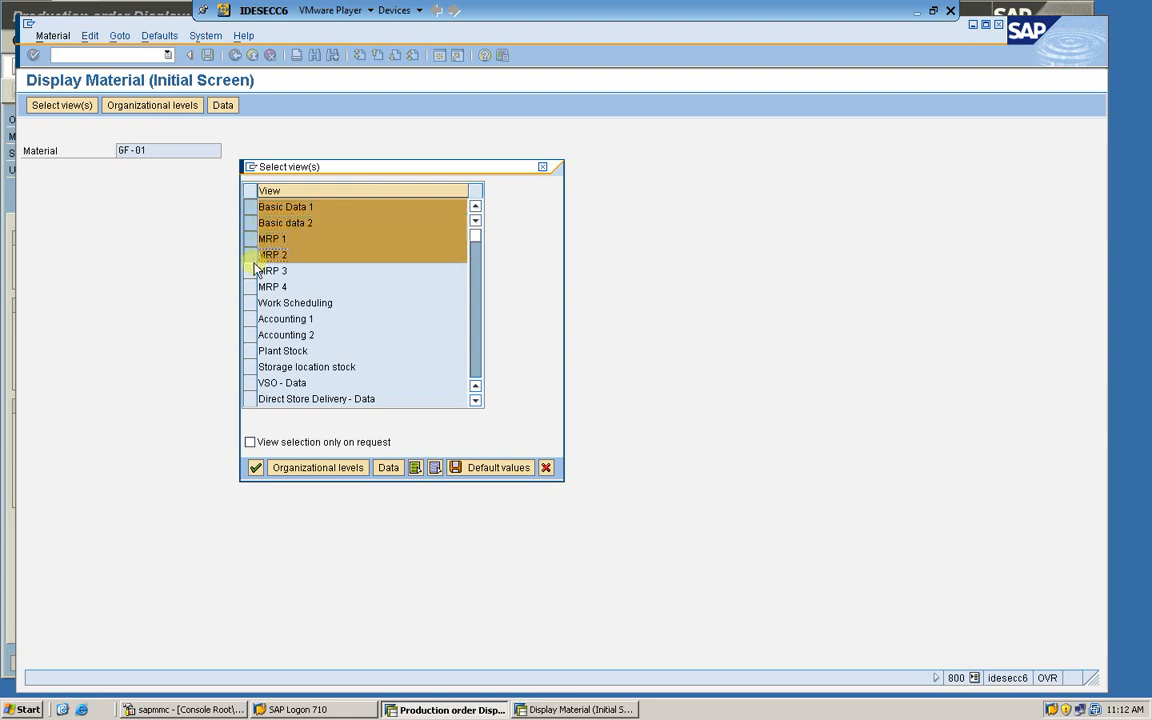
click(256, 271)
click(251, 287)
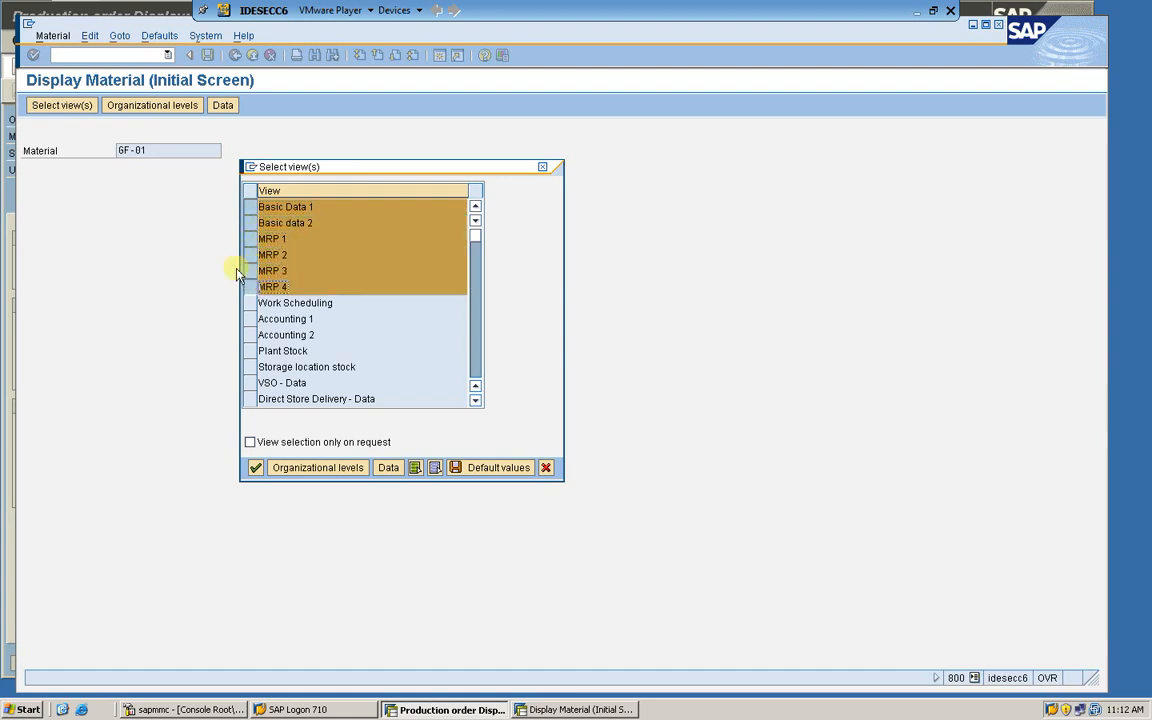
click(251, 319)
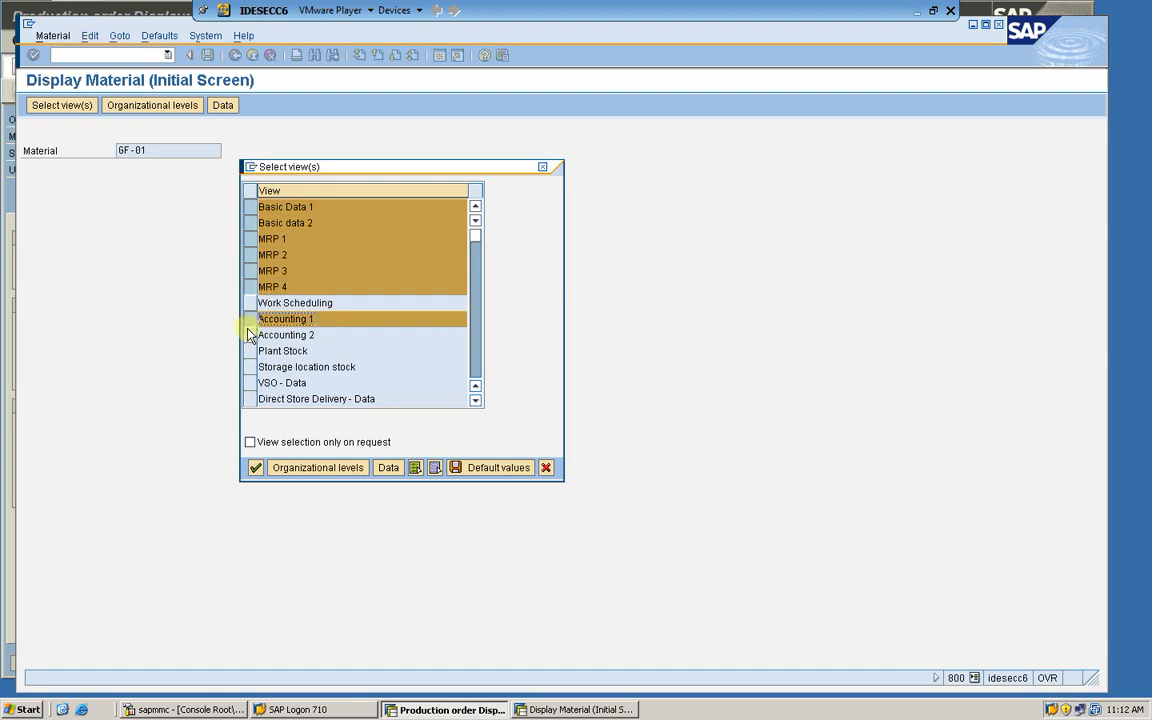
click(255, 468)
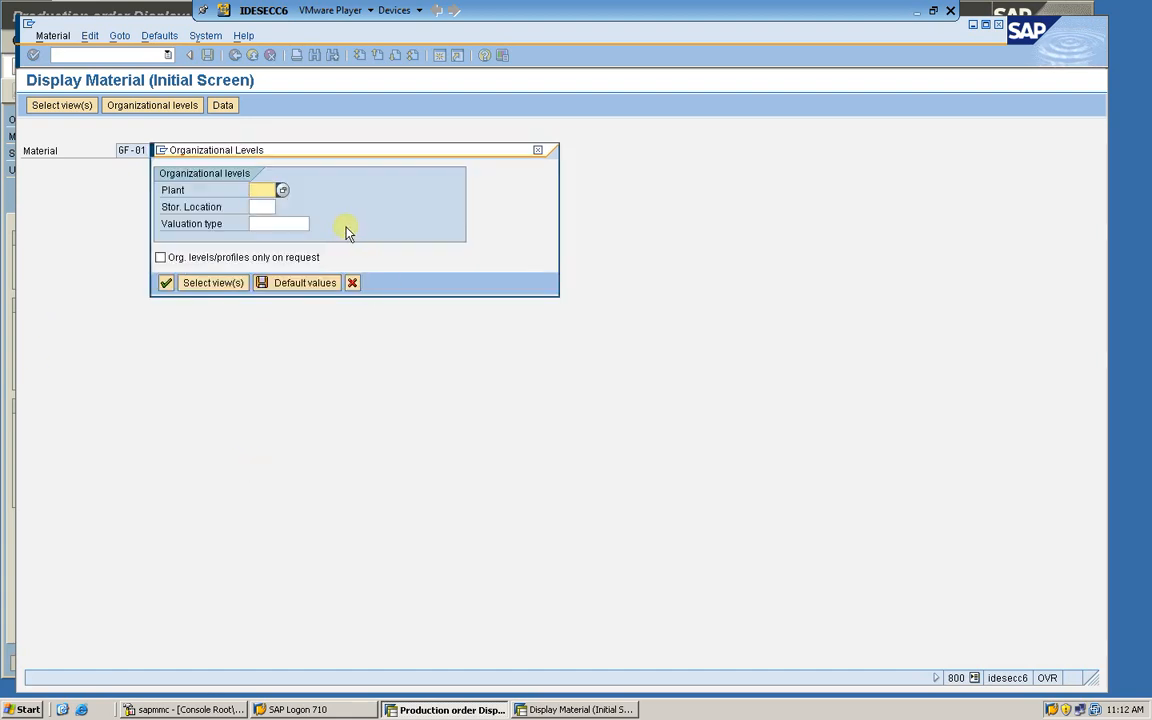
text(1000)
key(Return)
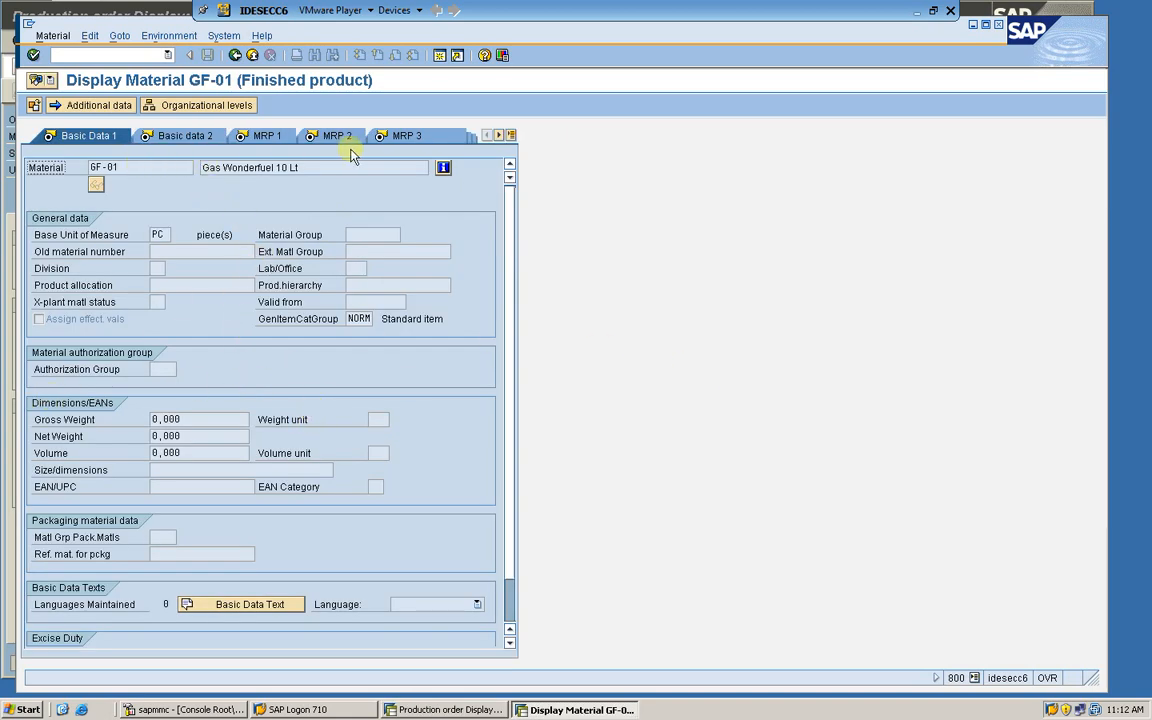
Step: Check GF-01's MRP type and lot size on MRP 1 and its planning data on MRP 3, and return to the initial screen
click(250, 135)
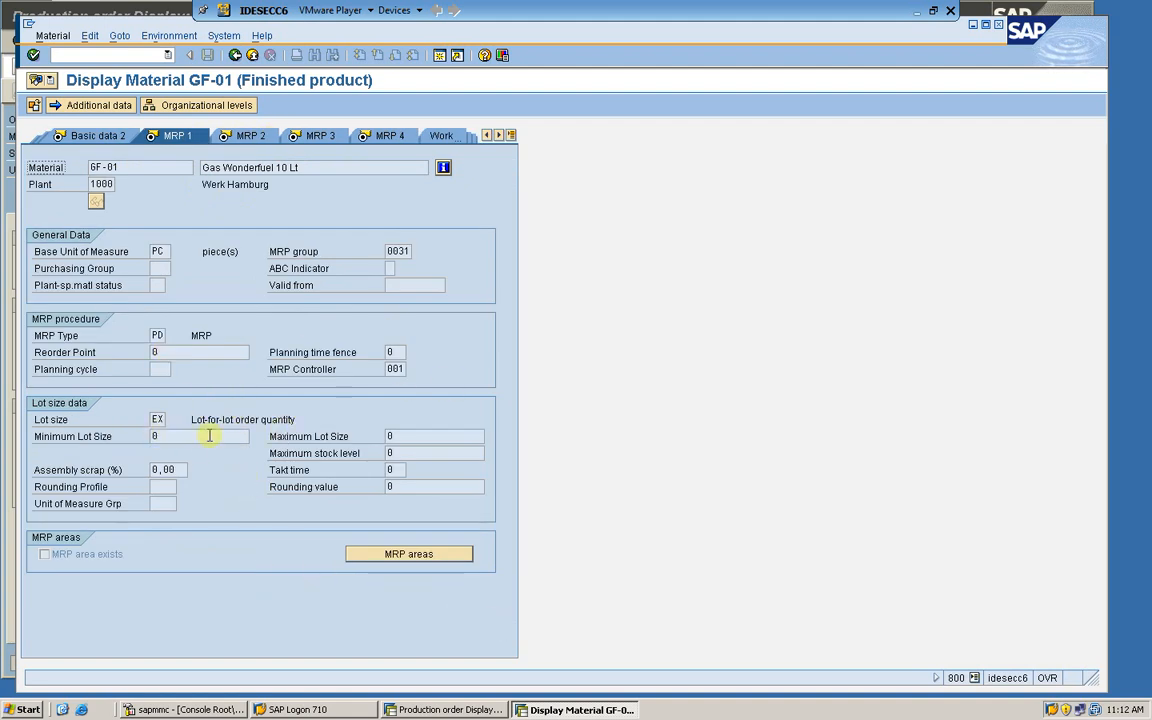
click(158, 337)
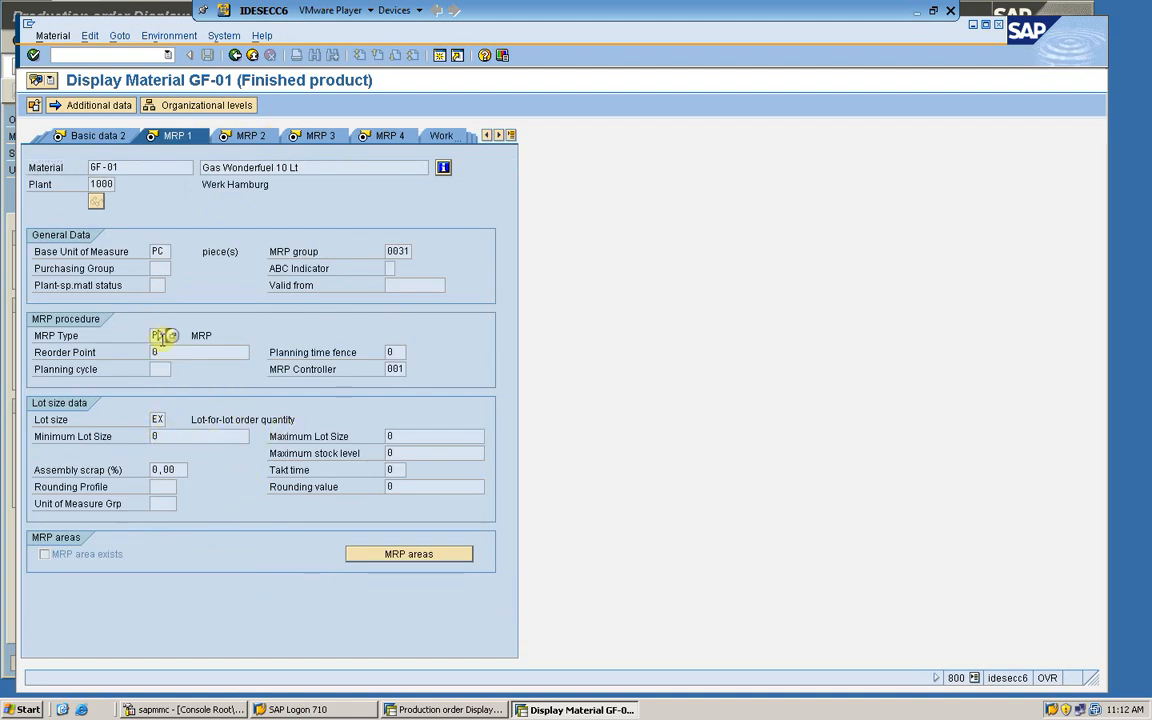
click(159, 419)
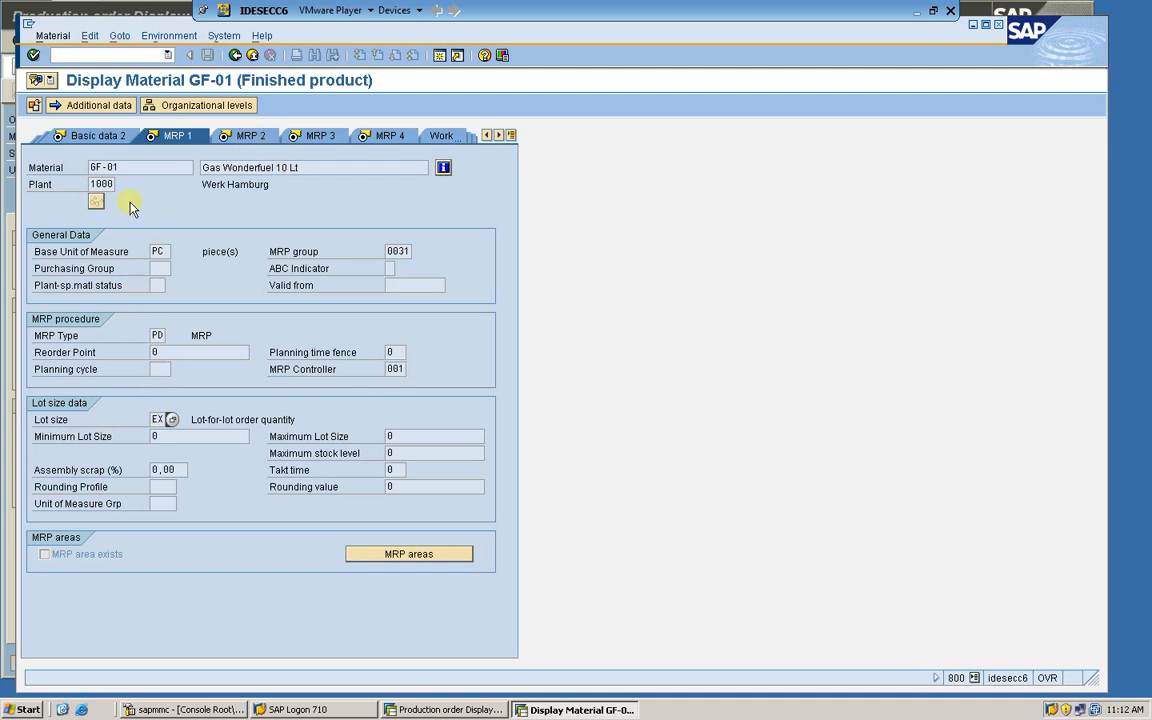
click(305, 135)
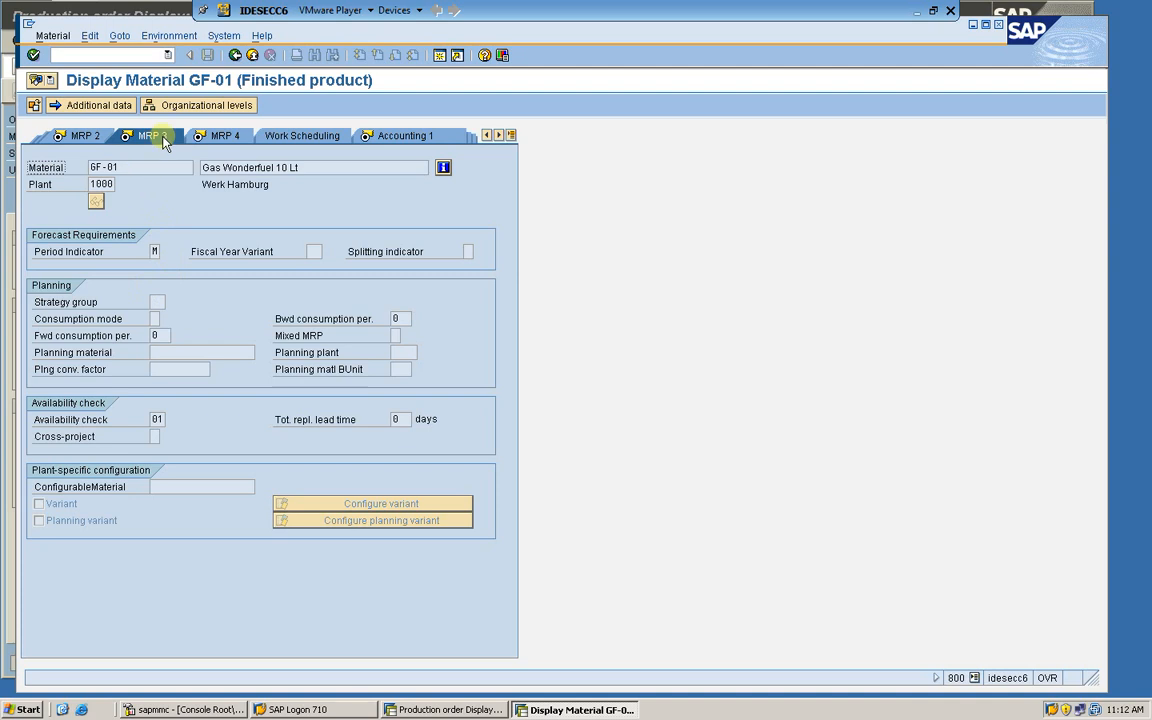
click(235, 55)
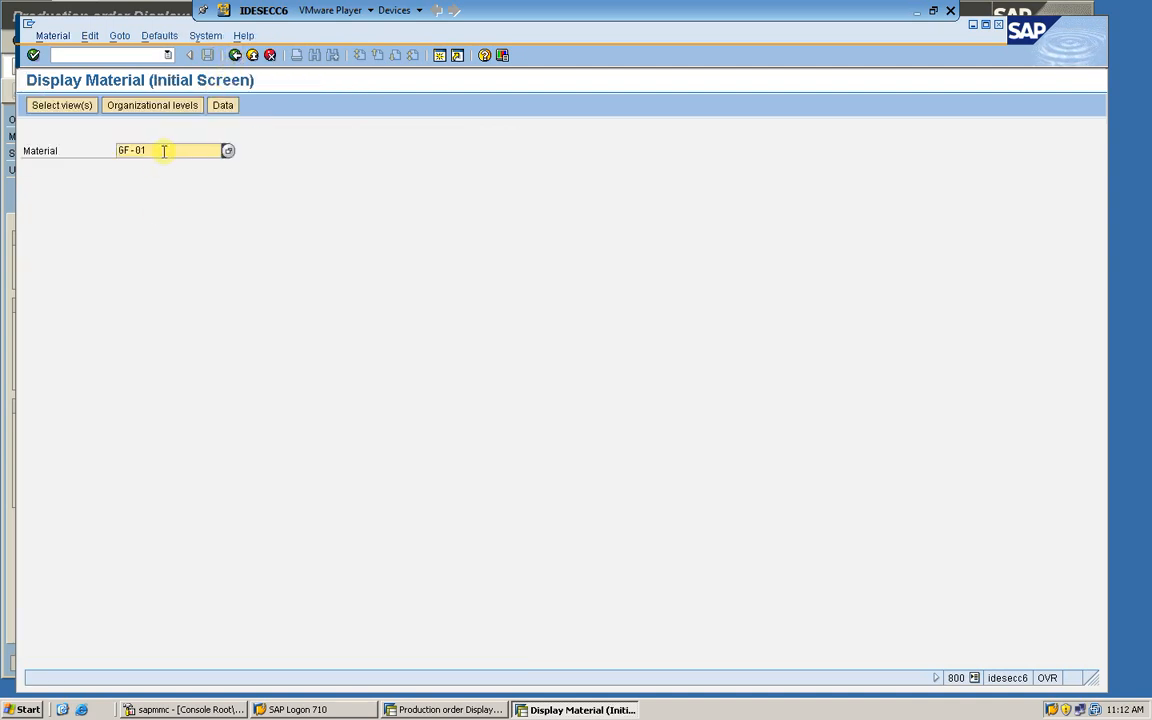
Step: Switch material GF-01 to immediate change mode and open its MRP 3 view for plant 1000
click(55, 35)
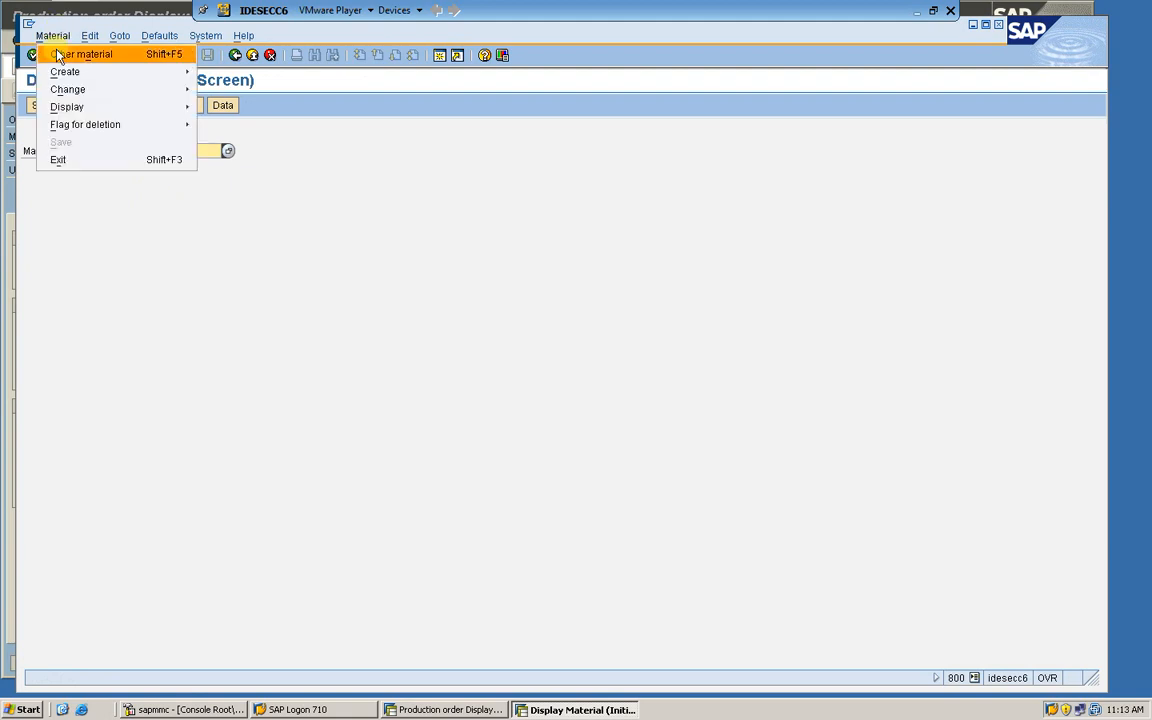
mouse_move(100, 89)
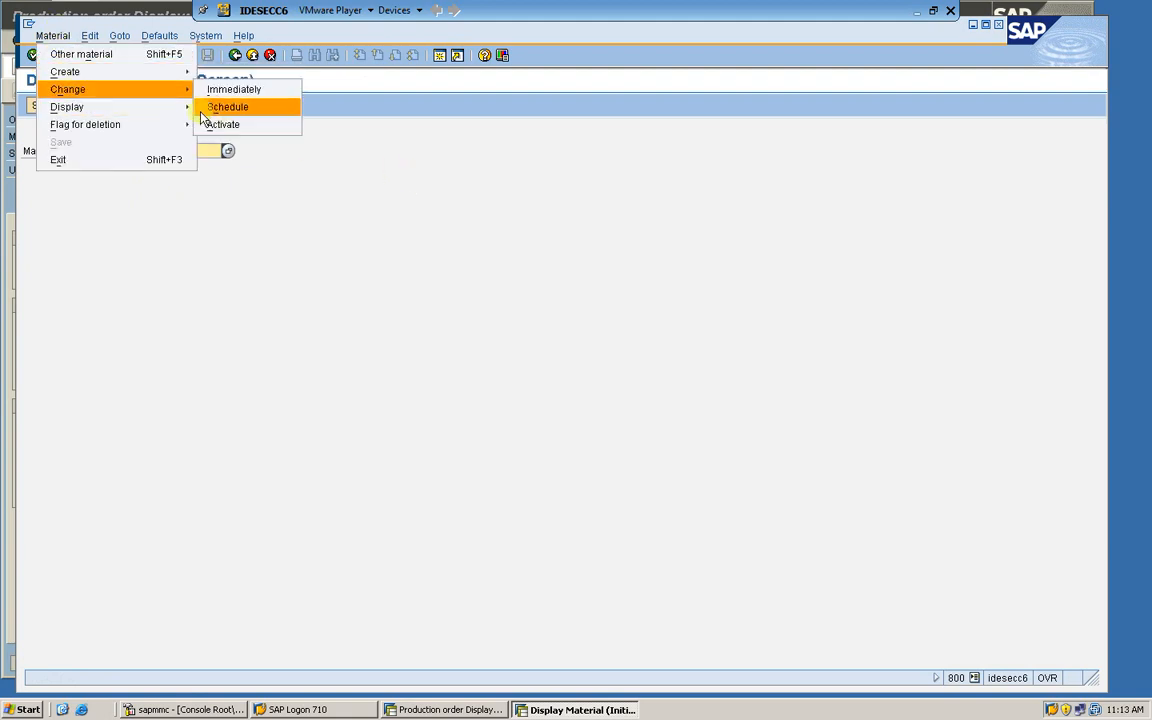
click(219, 90)
key(Return)
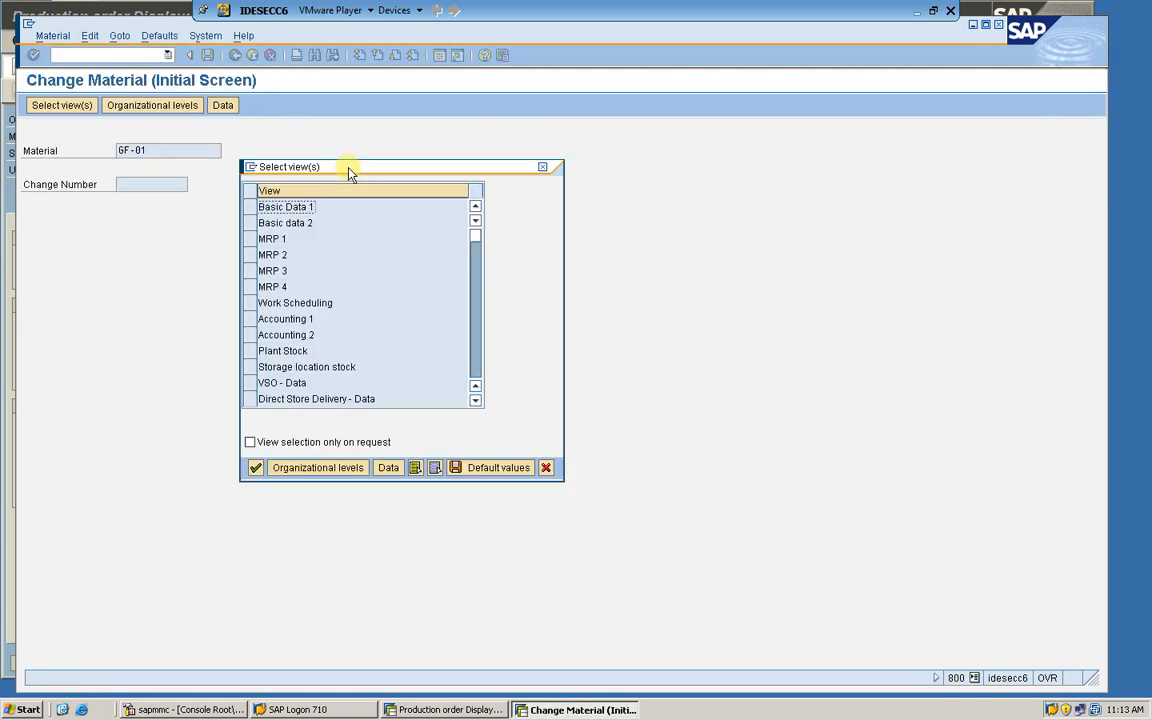
click(249, 270)
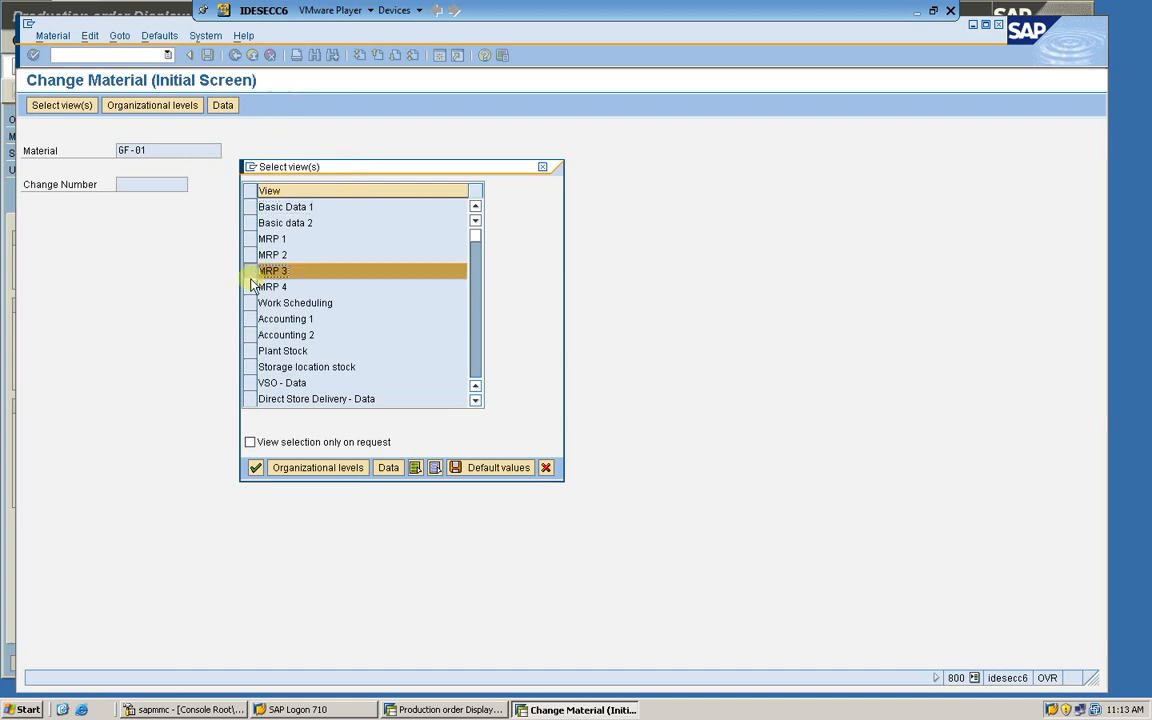
click(255, 468)
text(100)
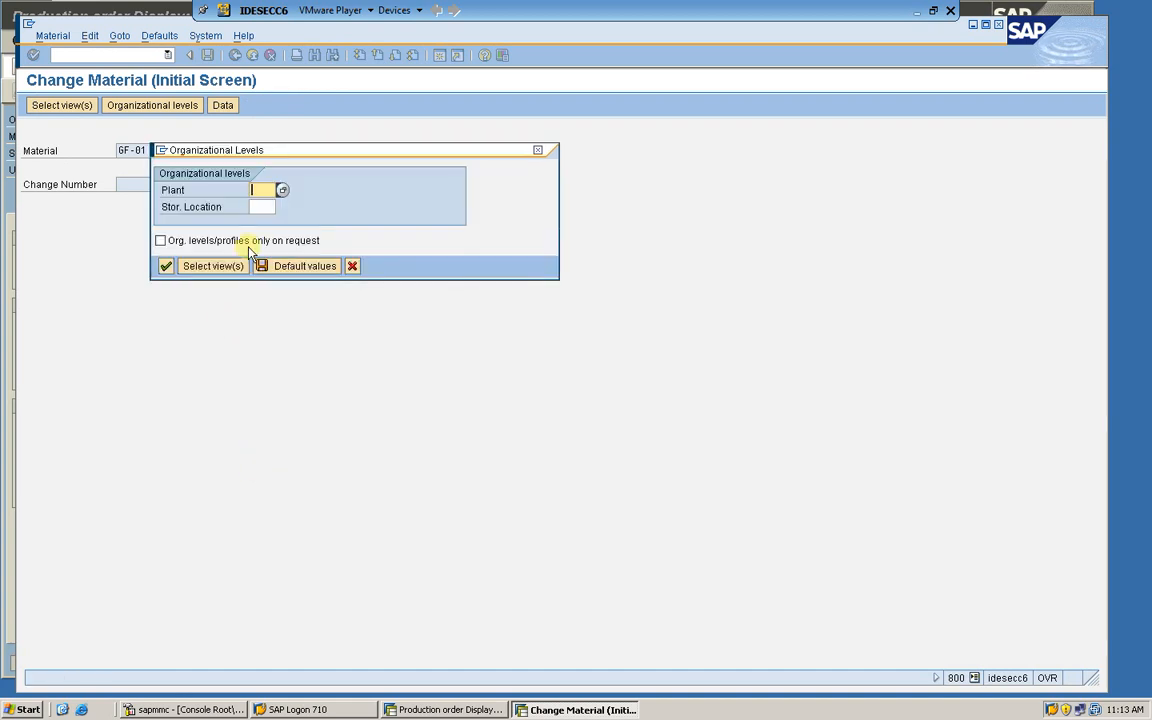
text(0)
key(Return)
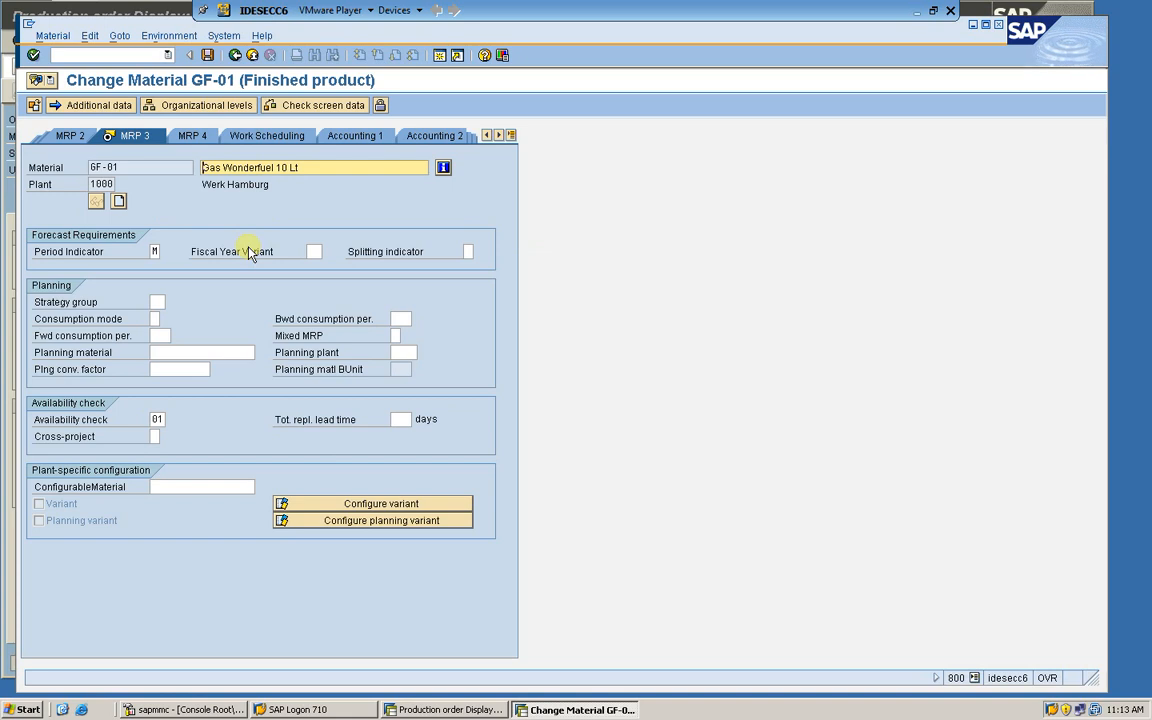
Step: Set GF-01's strategy group to 10 in the planning data and save the material
click(156, 302)
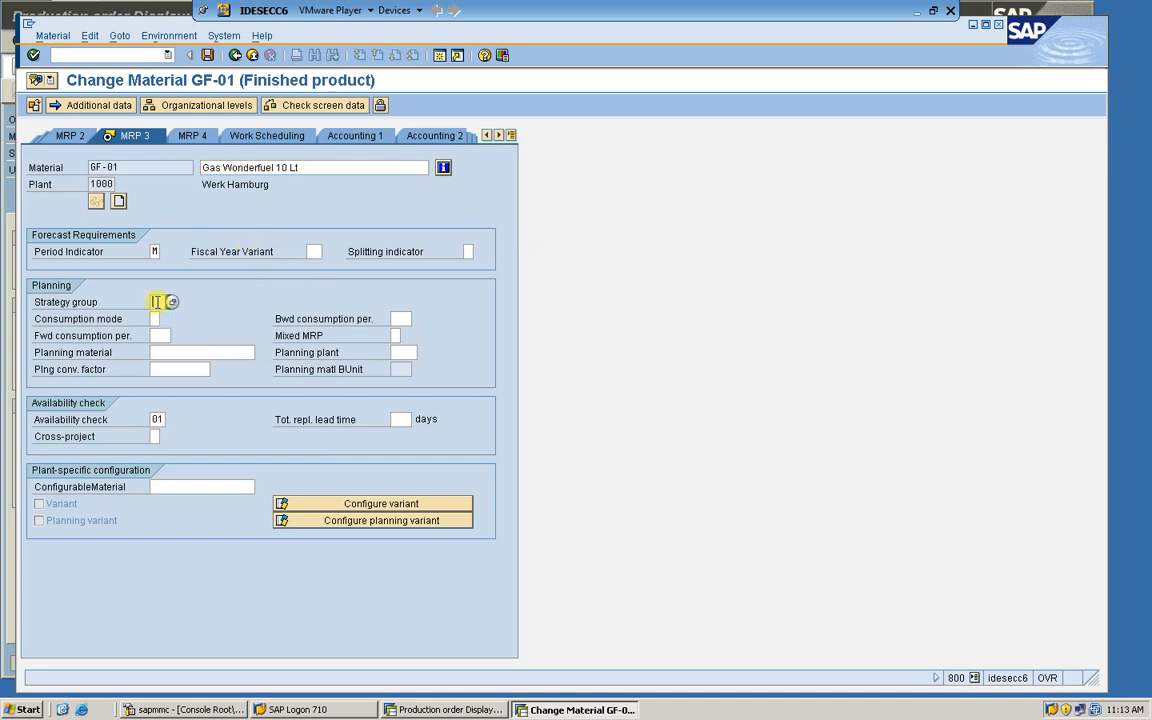
text(10)
key(Return)
click(226, 325)
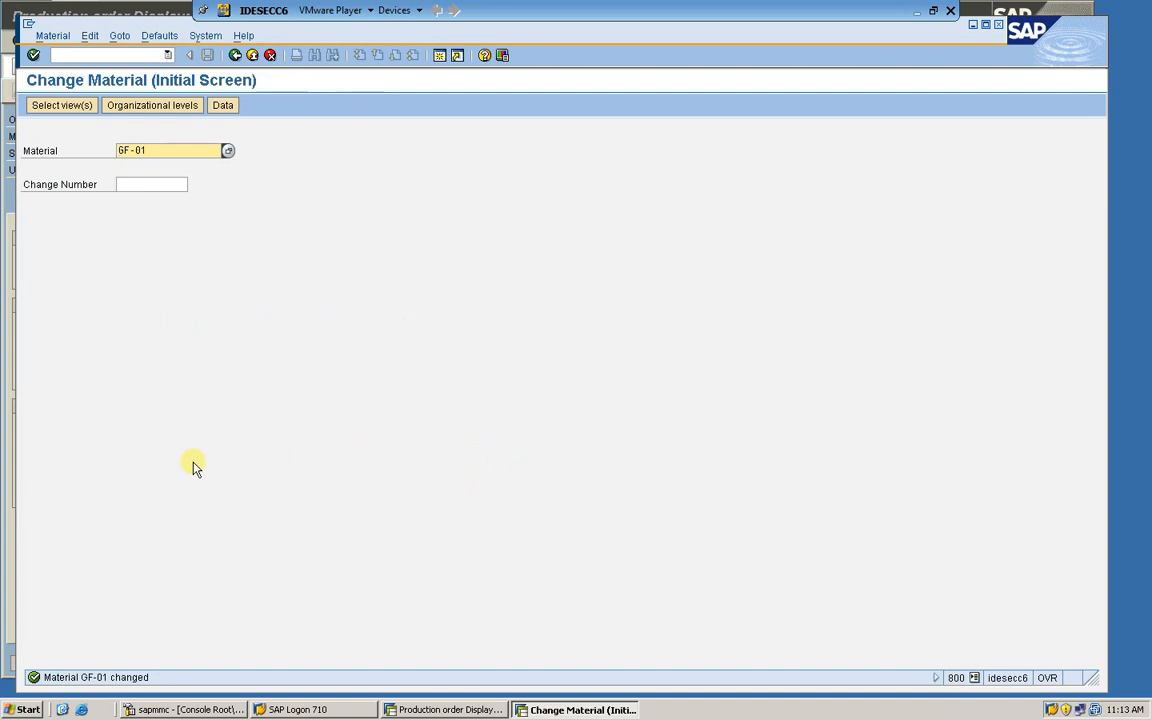
Step: Open transaction CS03, fill in the BOM usage and display the bill of material of GF-01 in plant 1000
click(90, 56)
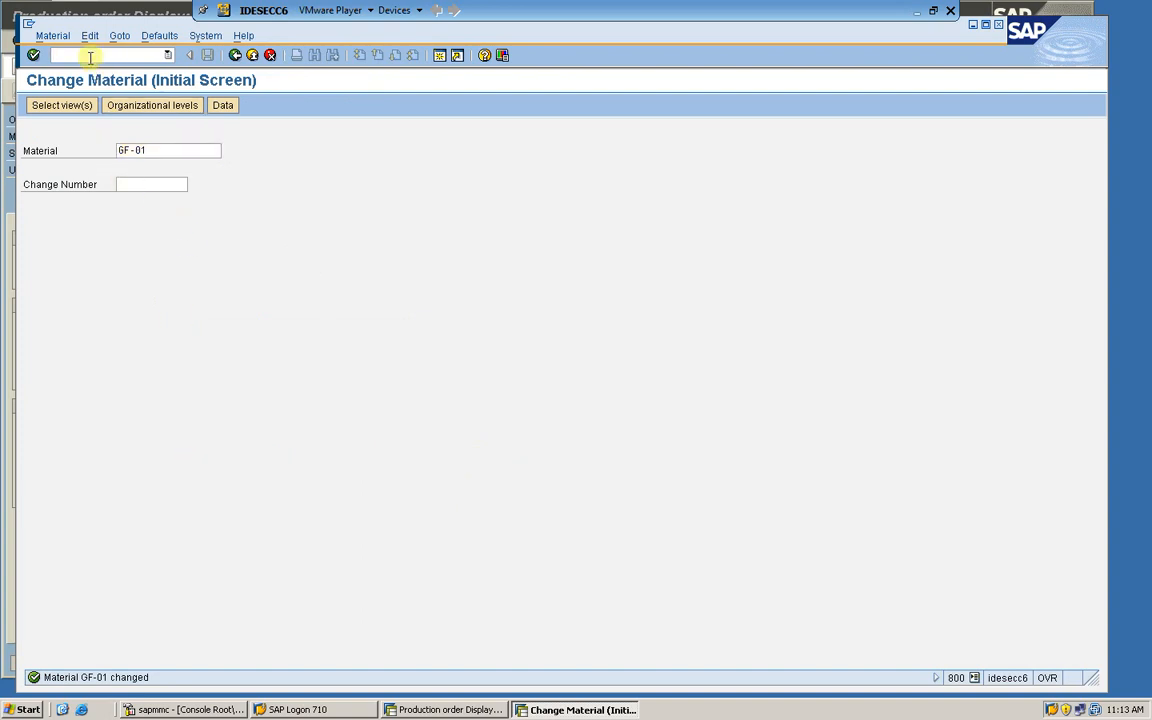
click(149, 150)
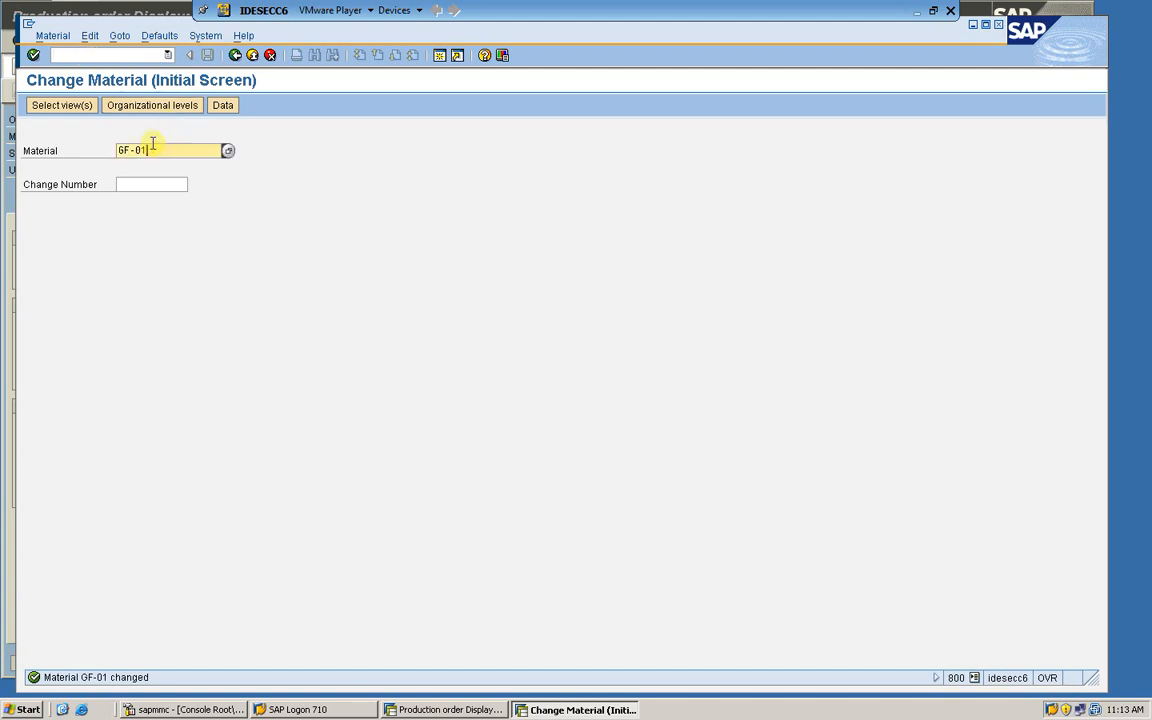
click(86, 55)
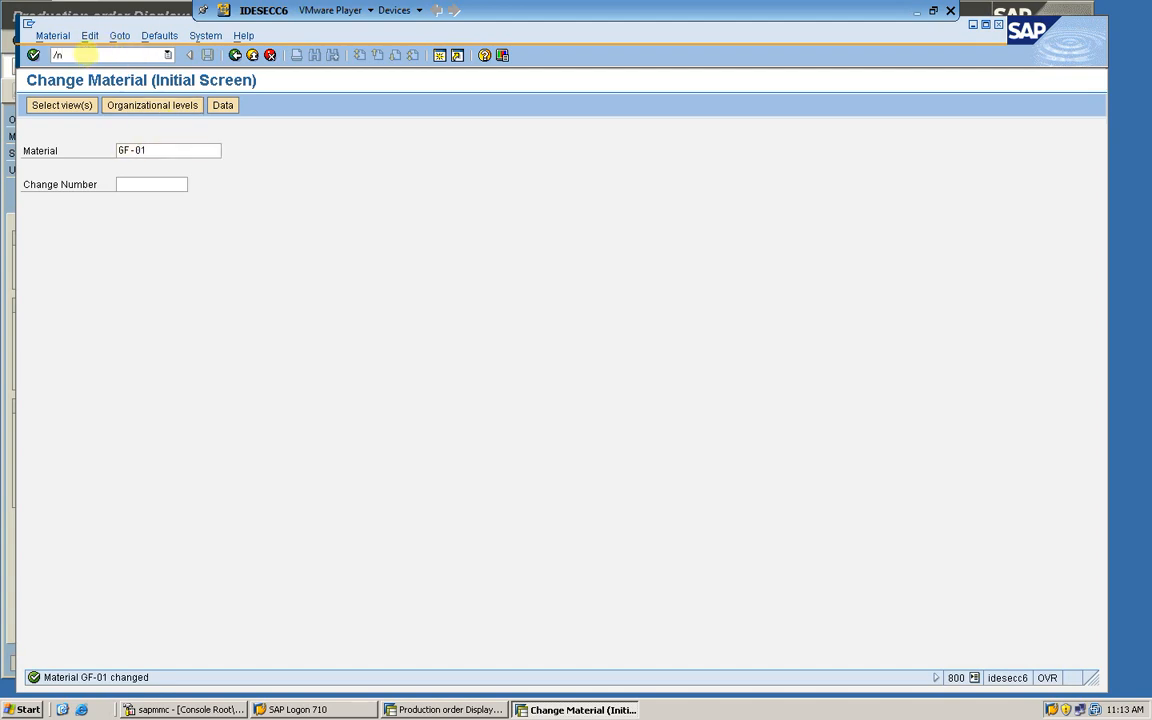
text(/ncs03)
key(Return)
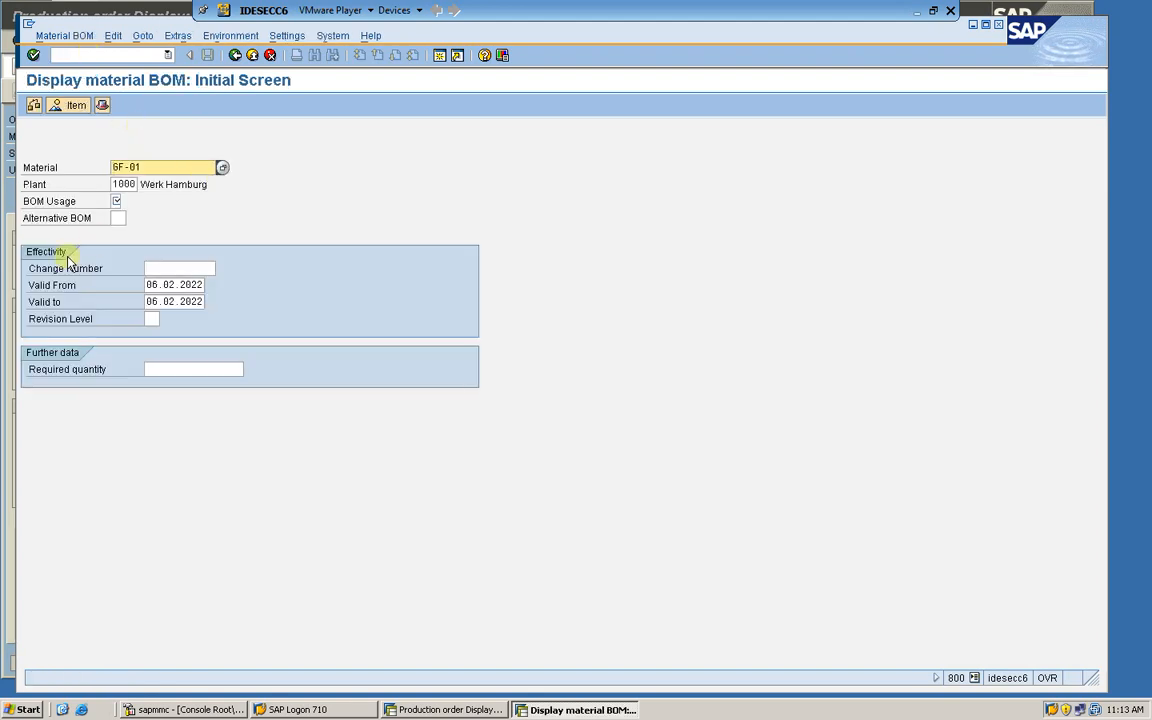
click(118, 203)
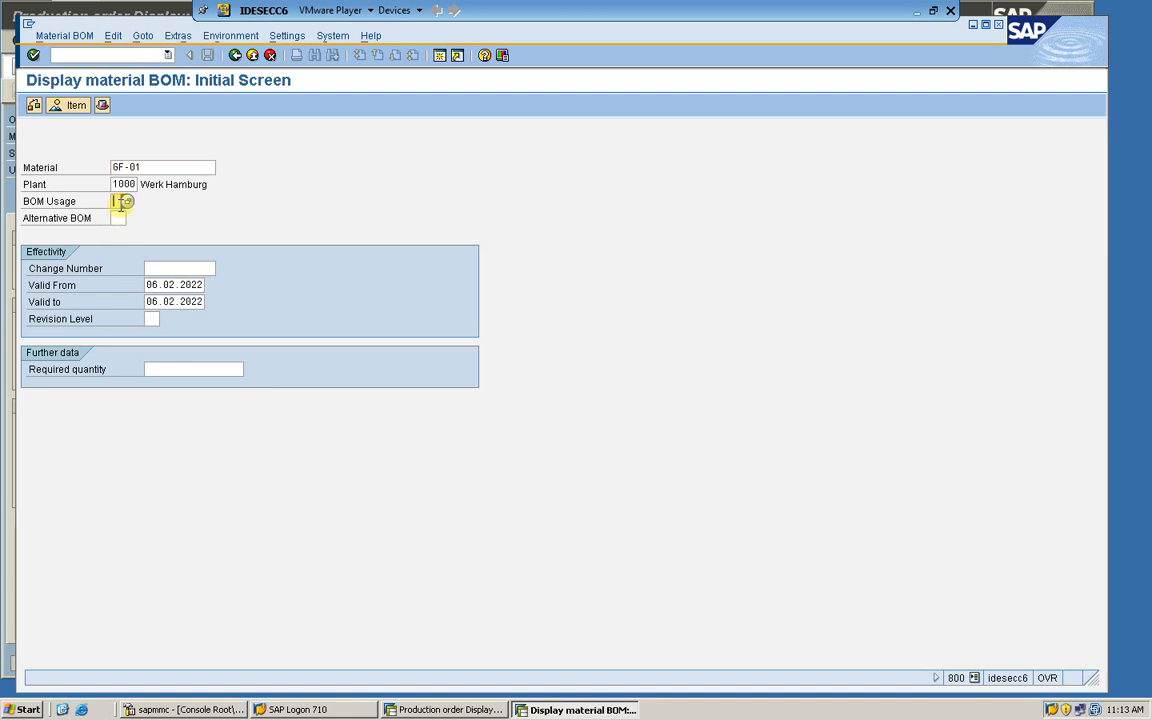
key(Return)
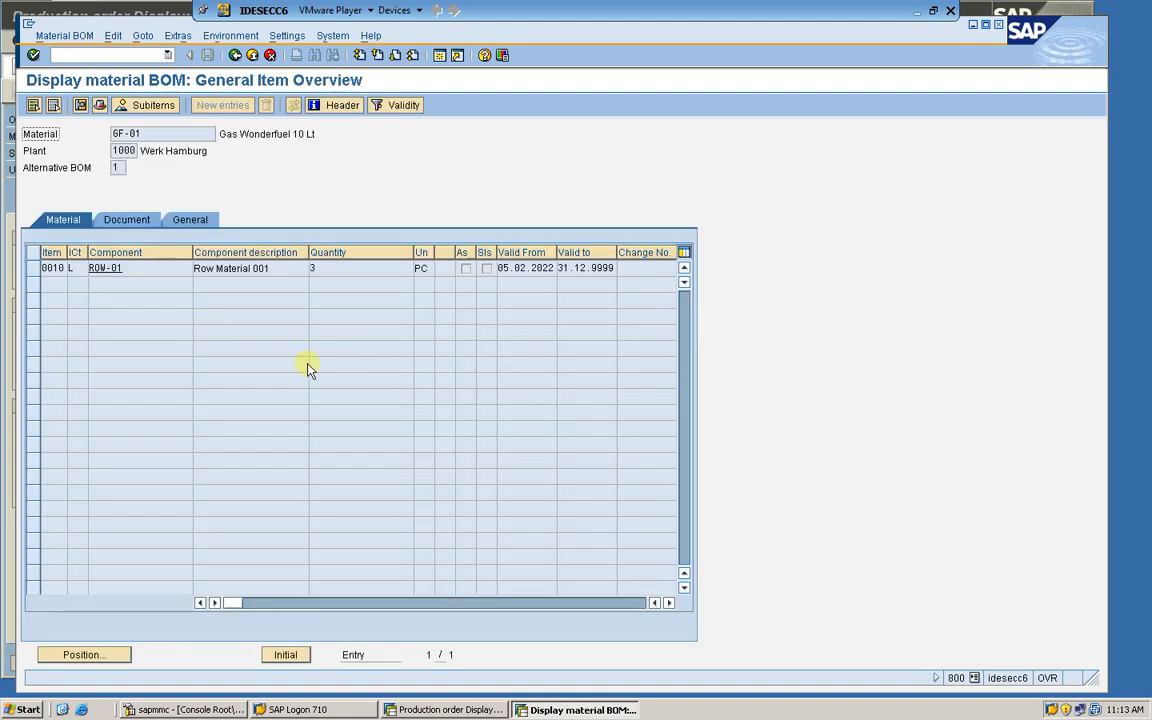
Step: Open BOM component ROW-01 from the item overview and check its material type, creation and status information
double_click(105, 268)
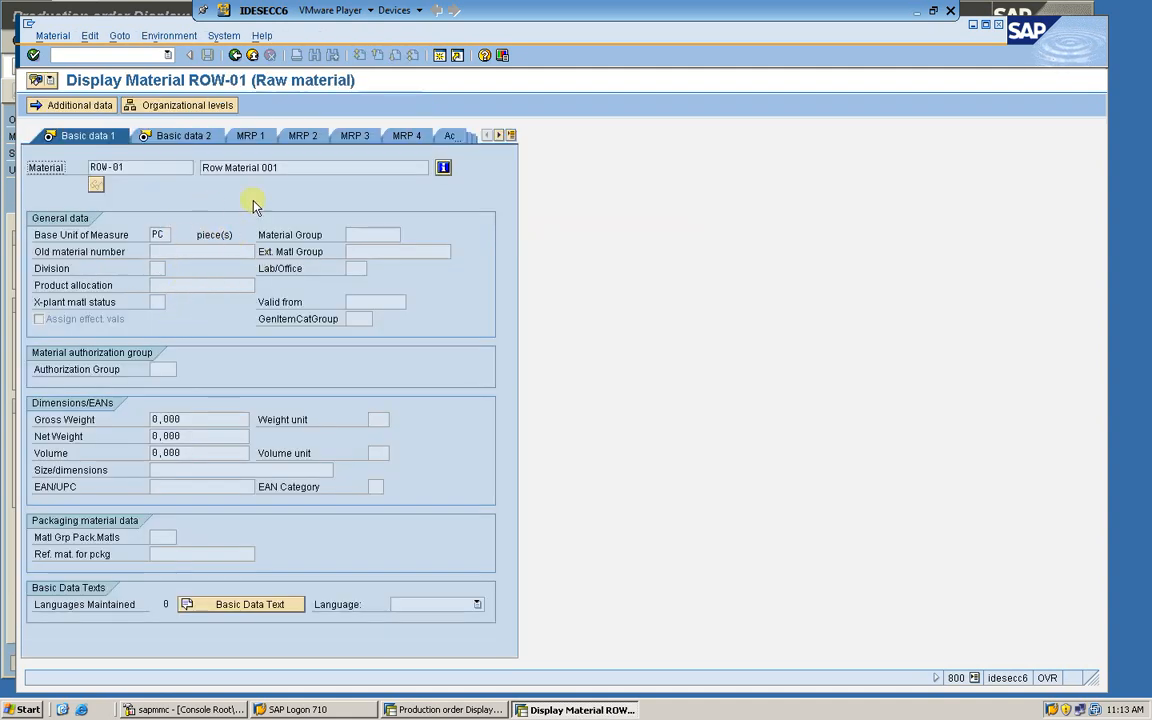
click(450, 170)
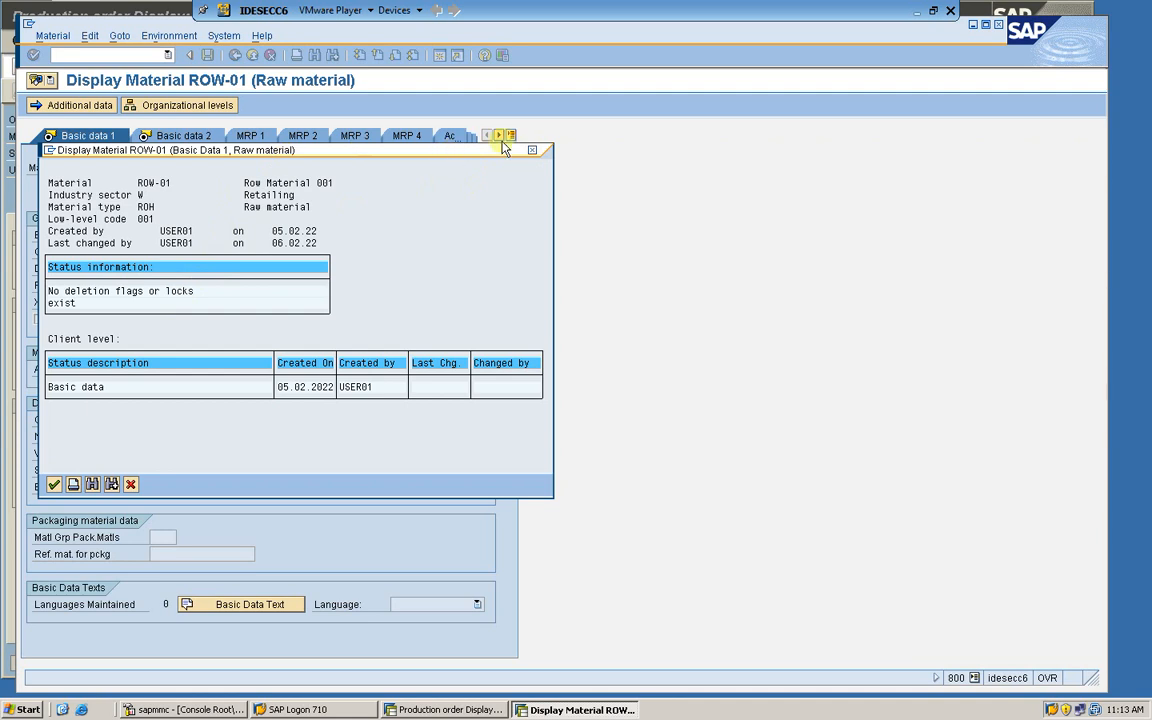
click(533, 152)
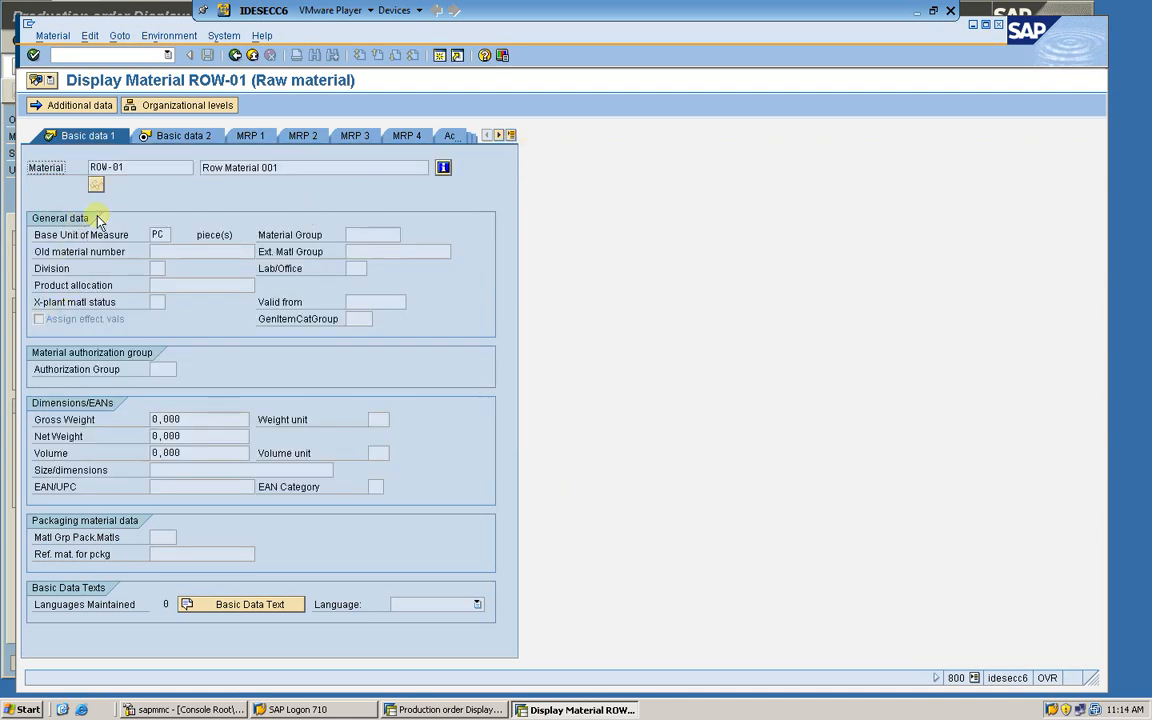
click(151, 167)
drag(151, 167, 55, 160)
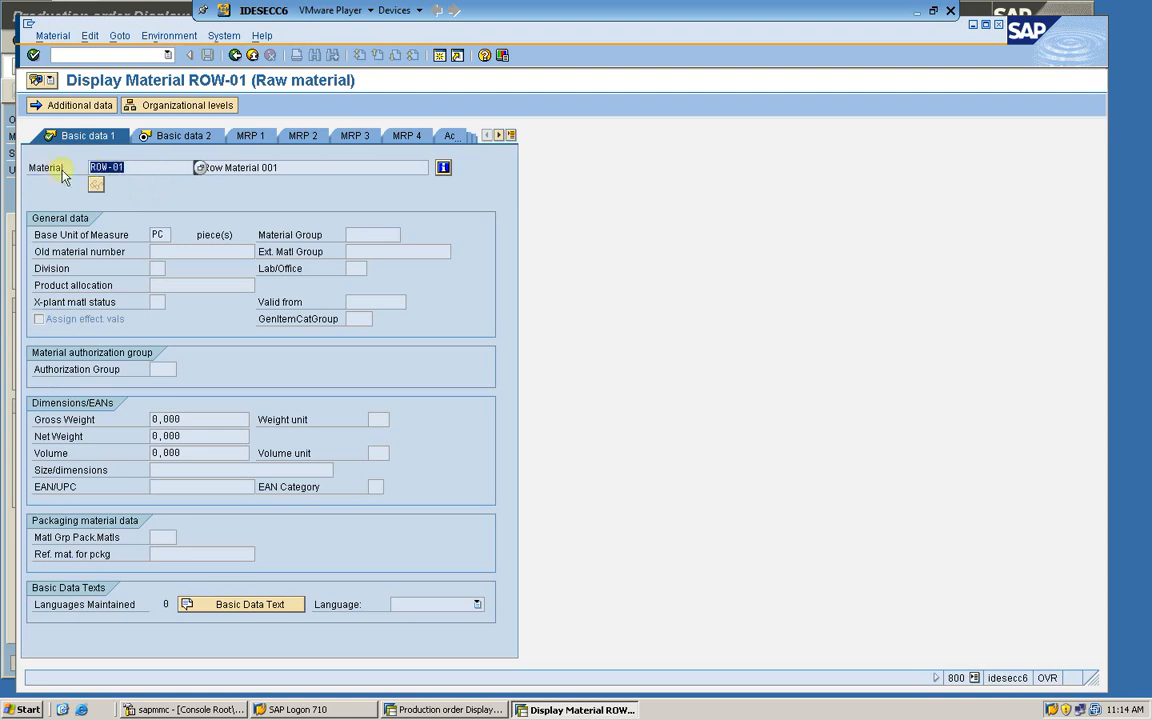
click(139, 167)
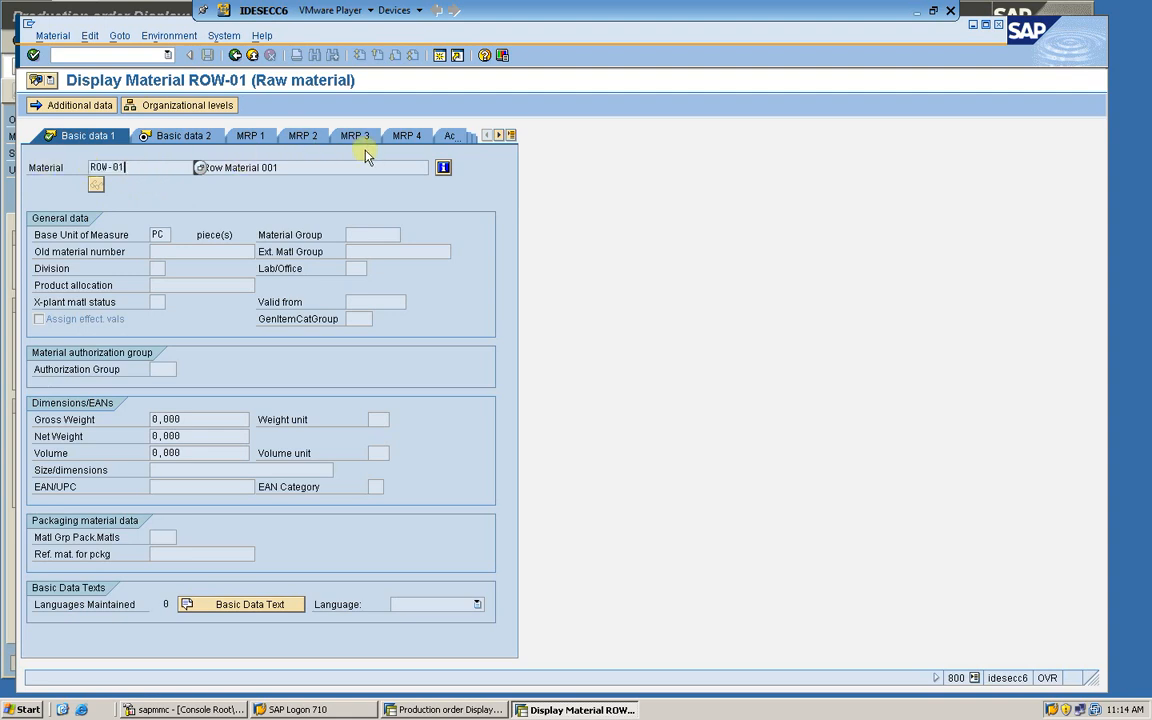
Step: Open work center MIX-01 in plant 1000 in Change Work Center and review its default values and costing data
click(67, 57)
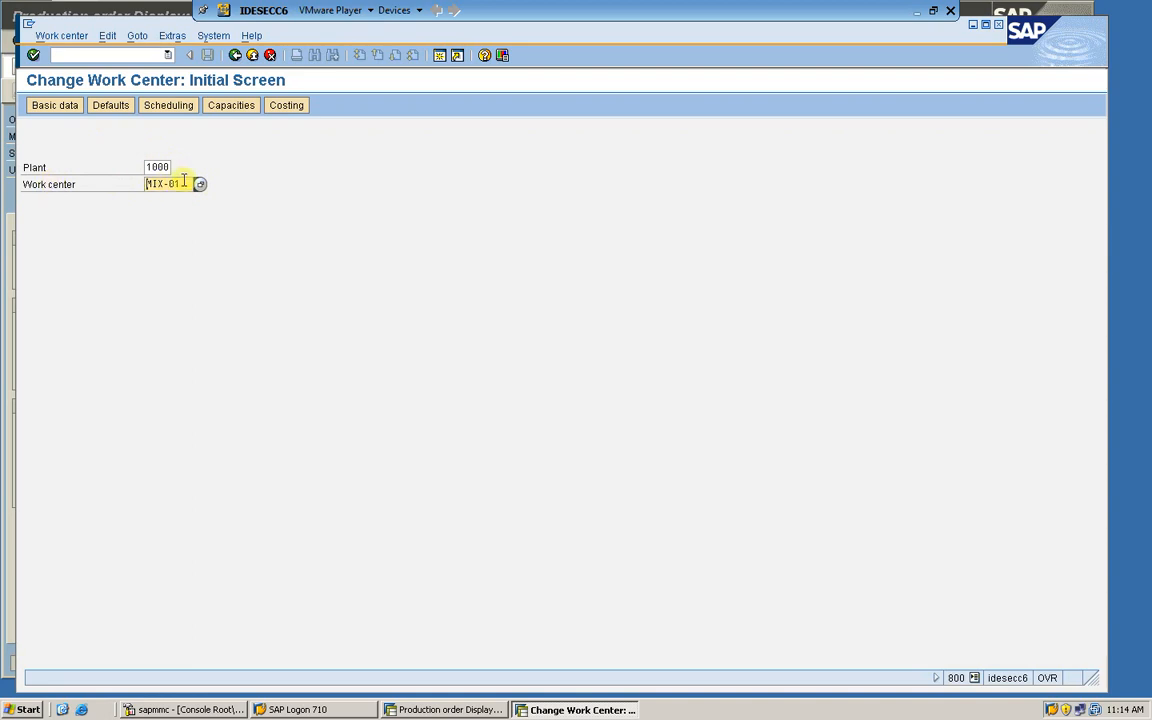
key(Return)
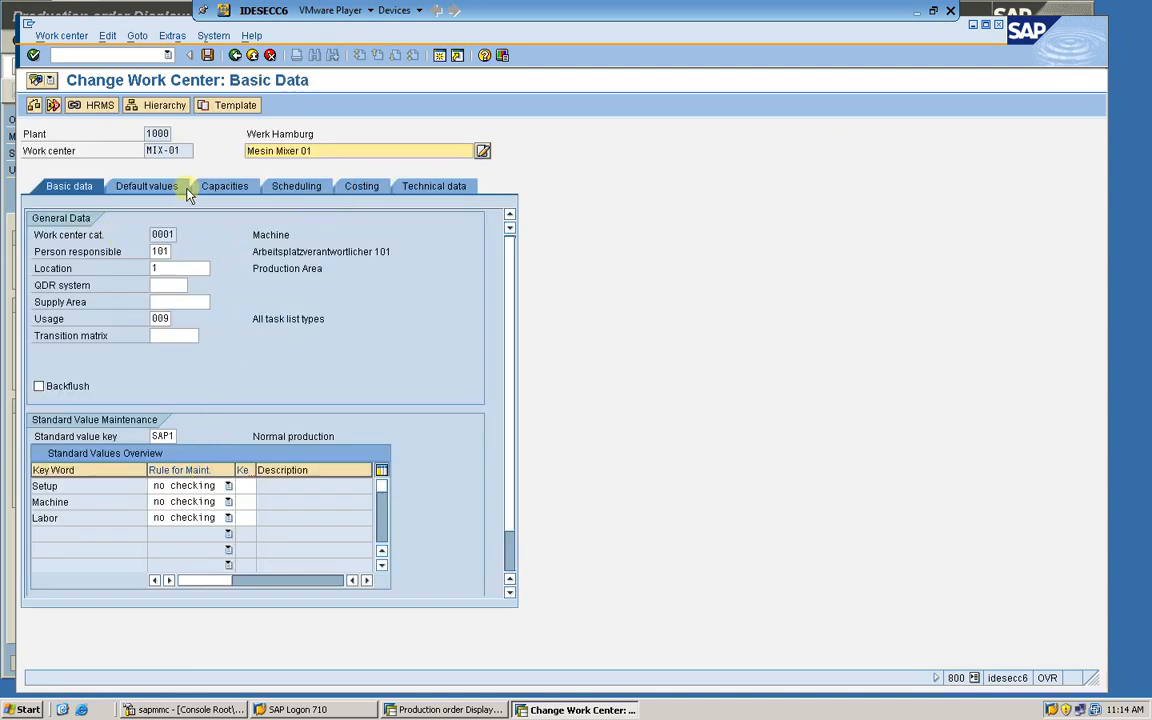
click(148, 186)
click(358, 188)
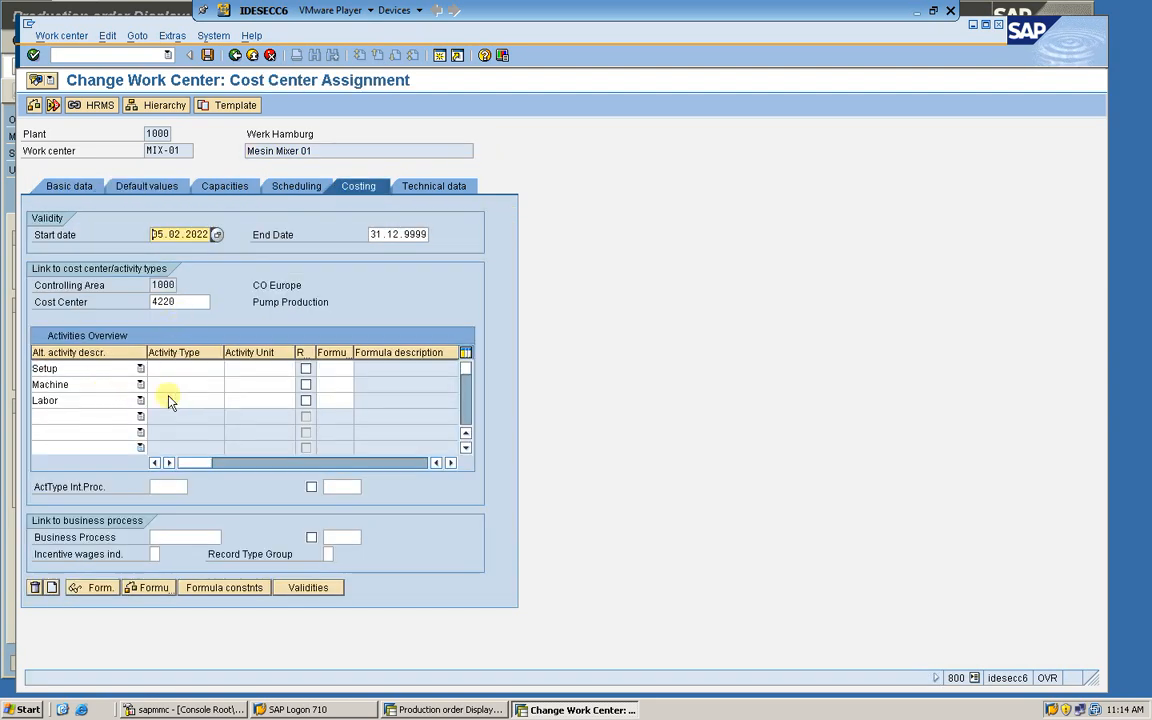
Step: Go to Change Routing and replace material ROW-01 with GF-01 for plant 1000
click(88, 55)
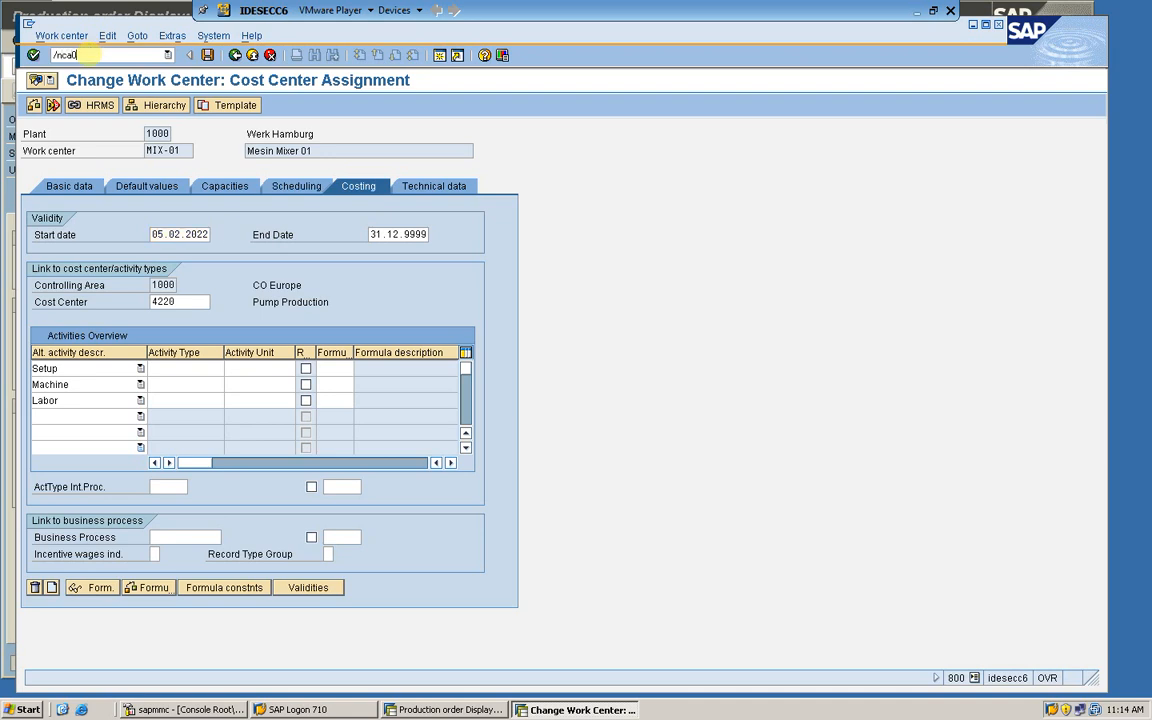
key(Return)
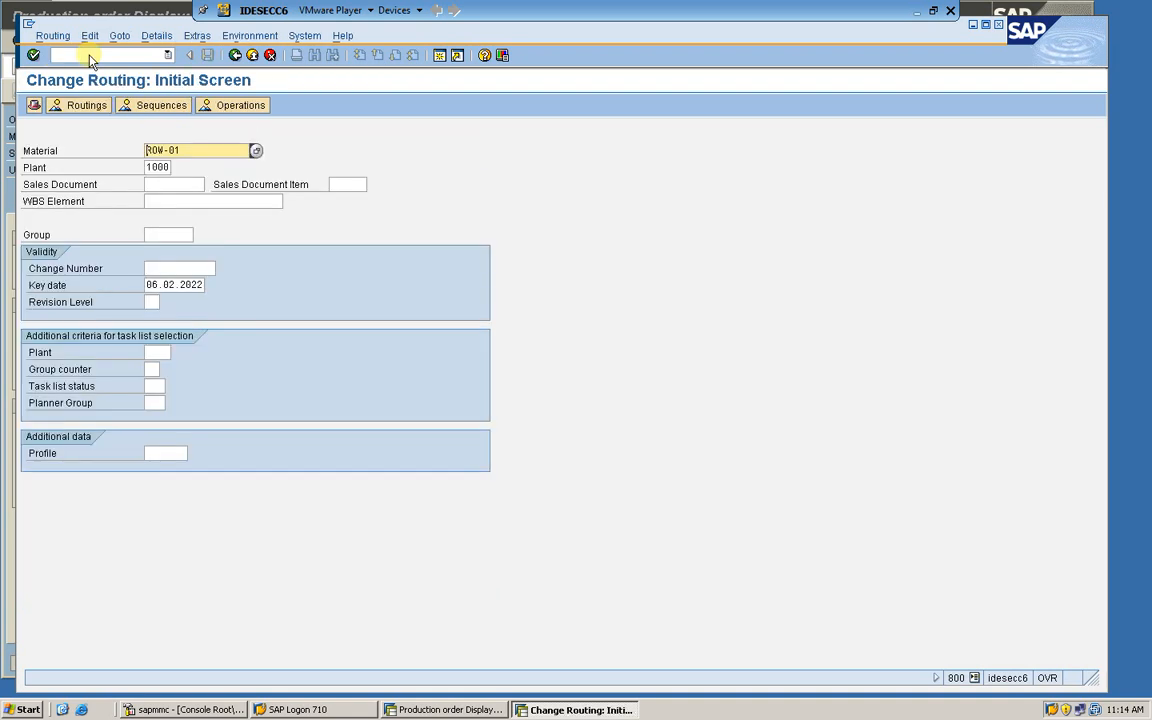
key(Delete)
key(Delete)
key(Delete)
key(Delete)
key(Delete)
key(Delete)
Step: List the available materials with the material number search, limited to 500 hits, and close the list without choosing one
click(256, 151)
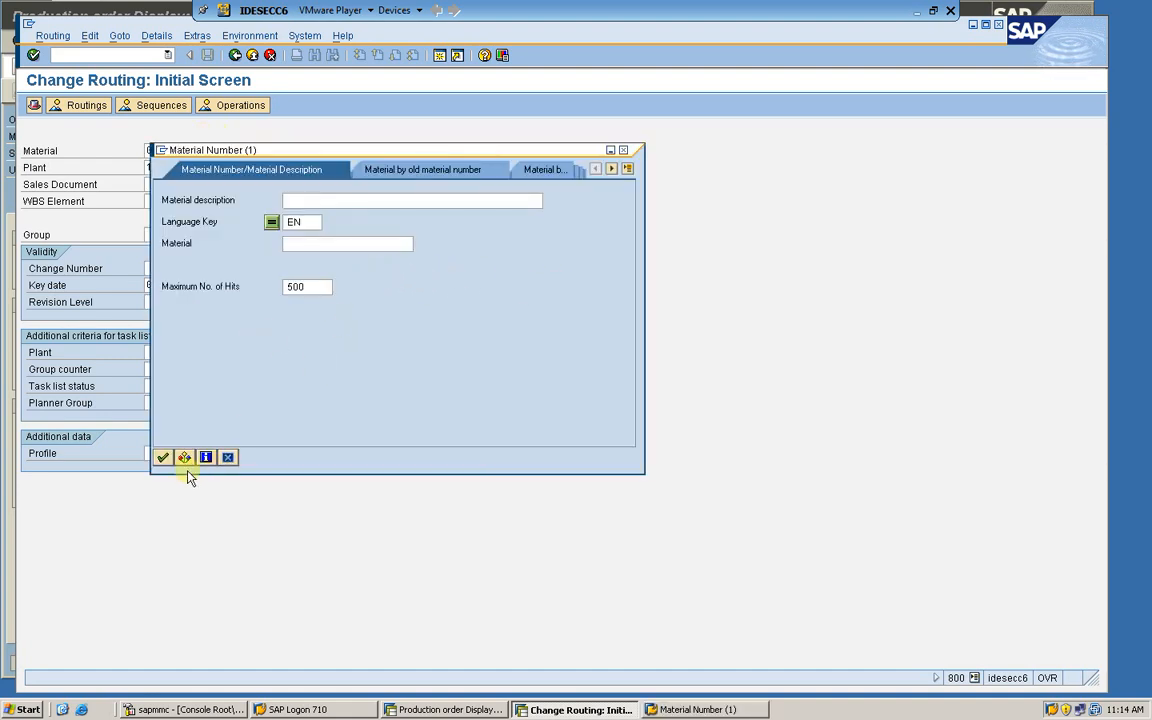
click(163, 457)
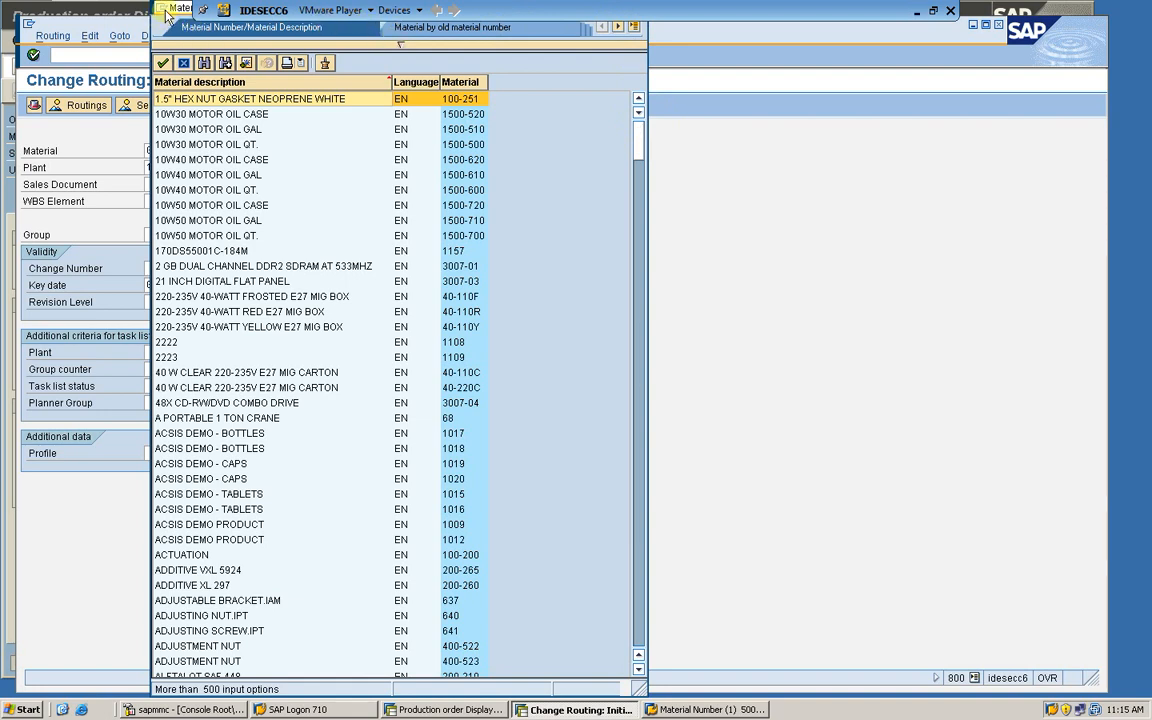
drag(166, 12, 172, 62)
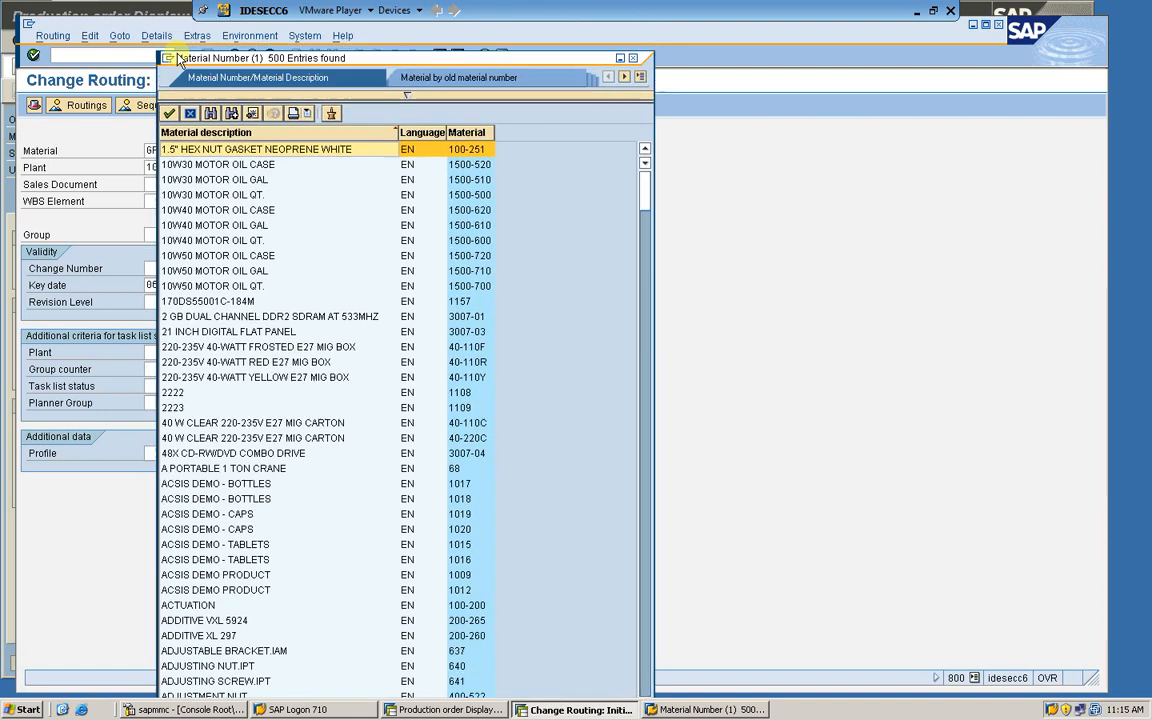
click(634, 60)
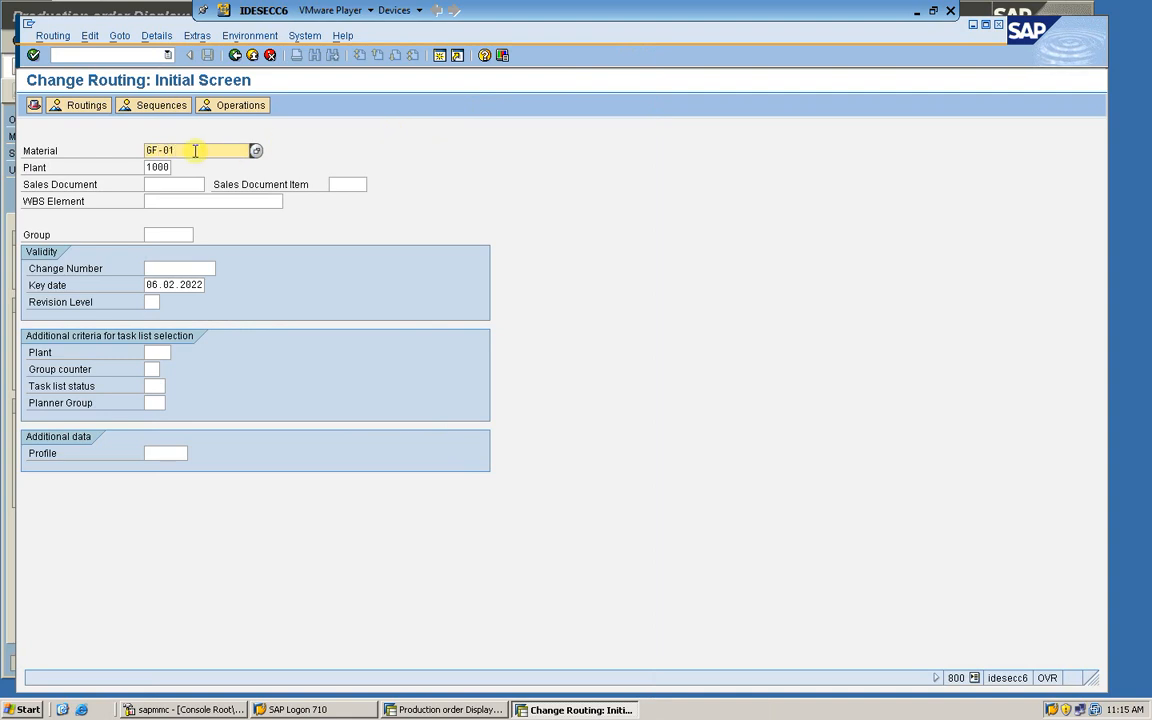
Step: Open the operation overview of GF-01's routing and check the work center and description of operation 0010
key(Return)
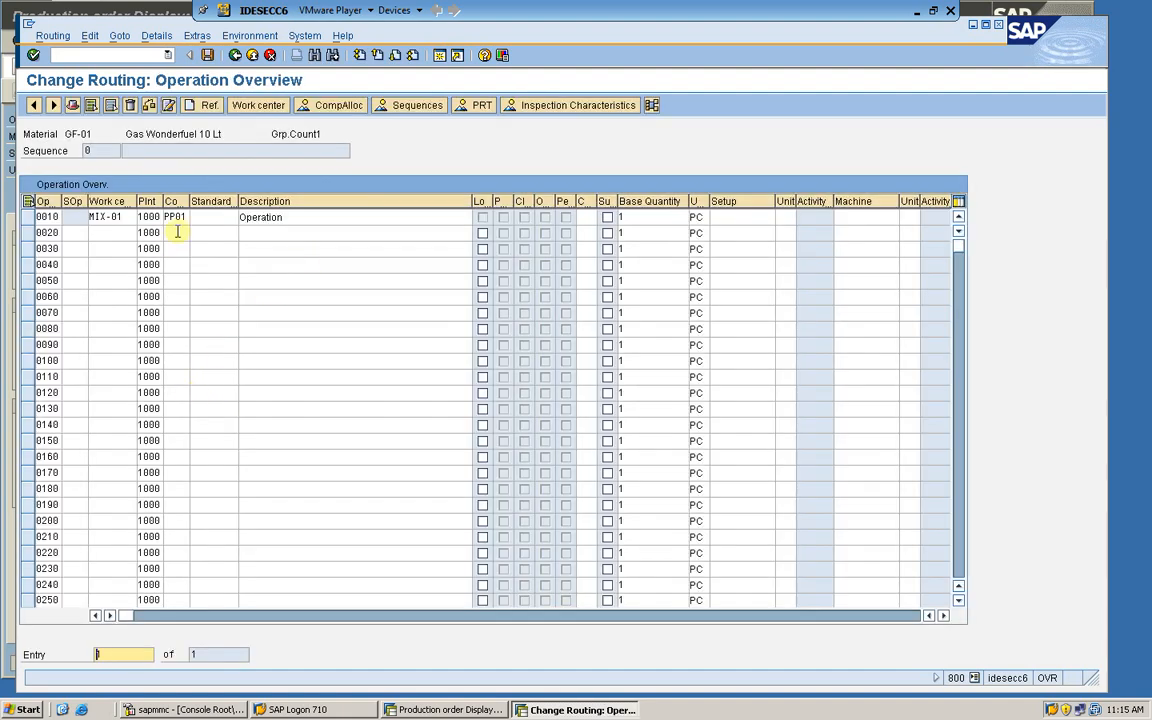
click(303, 217)
click(106, 217)
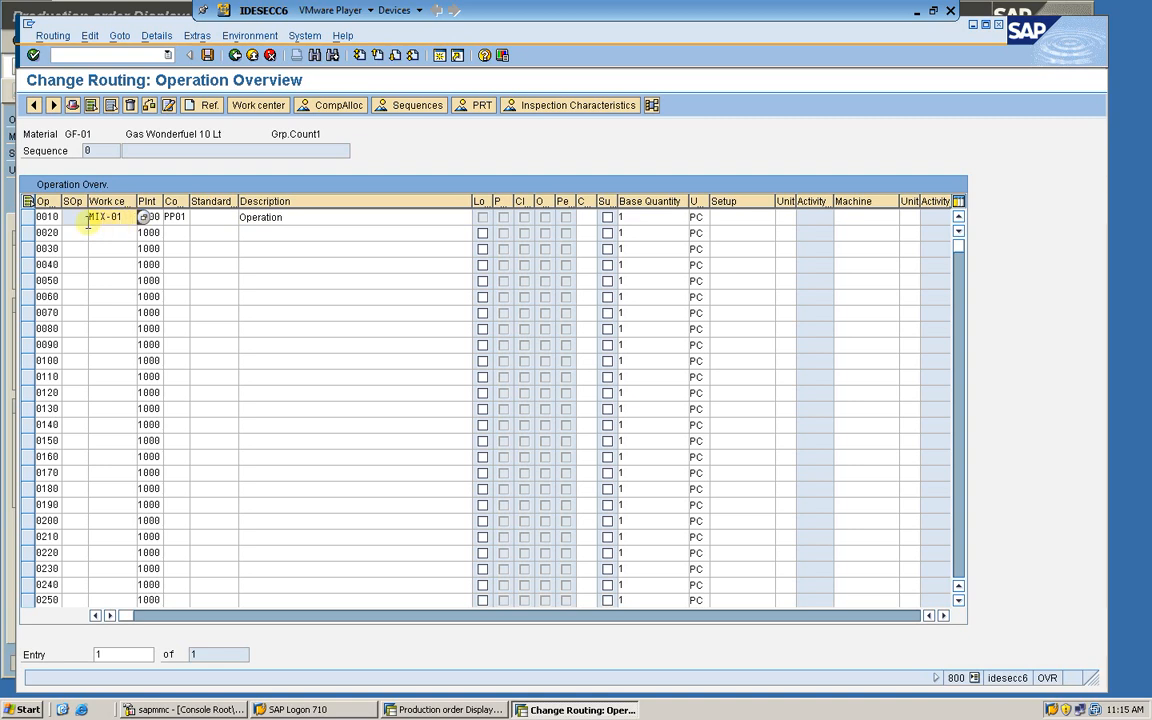
click(352, 217)
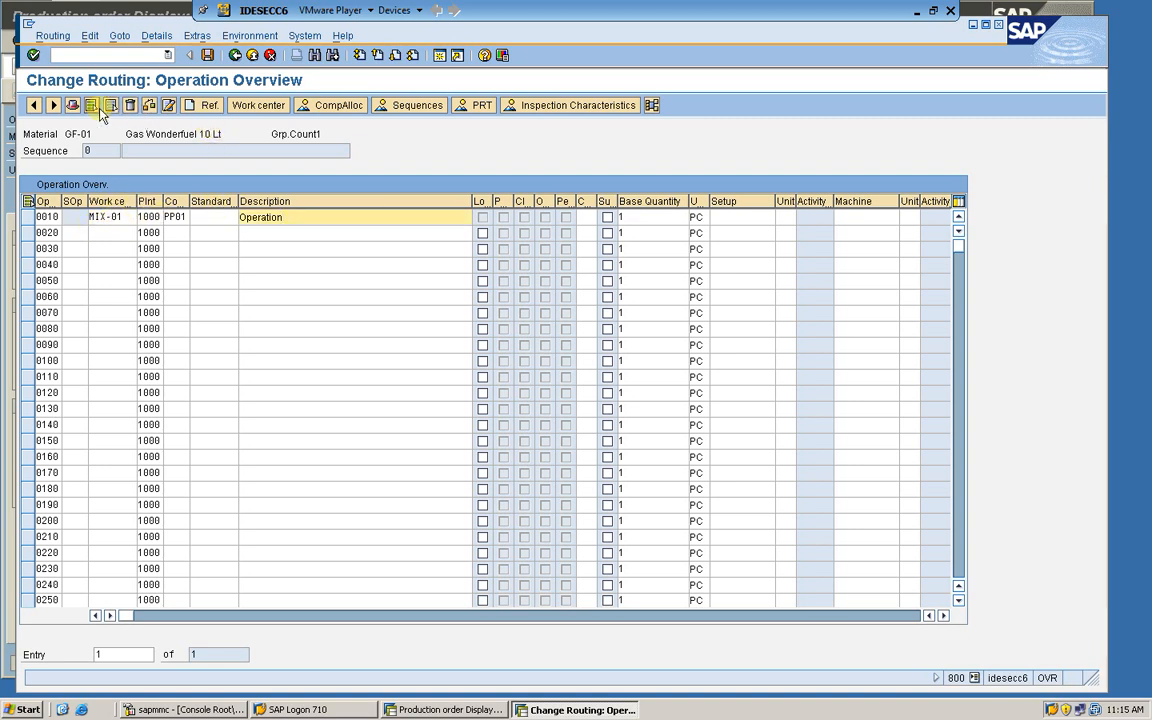
Step: Open the routing's header details and check the administrative data, including who created it
click(73, 105)
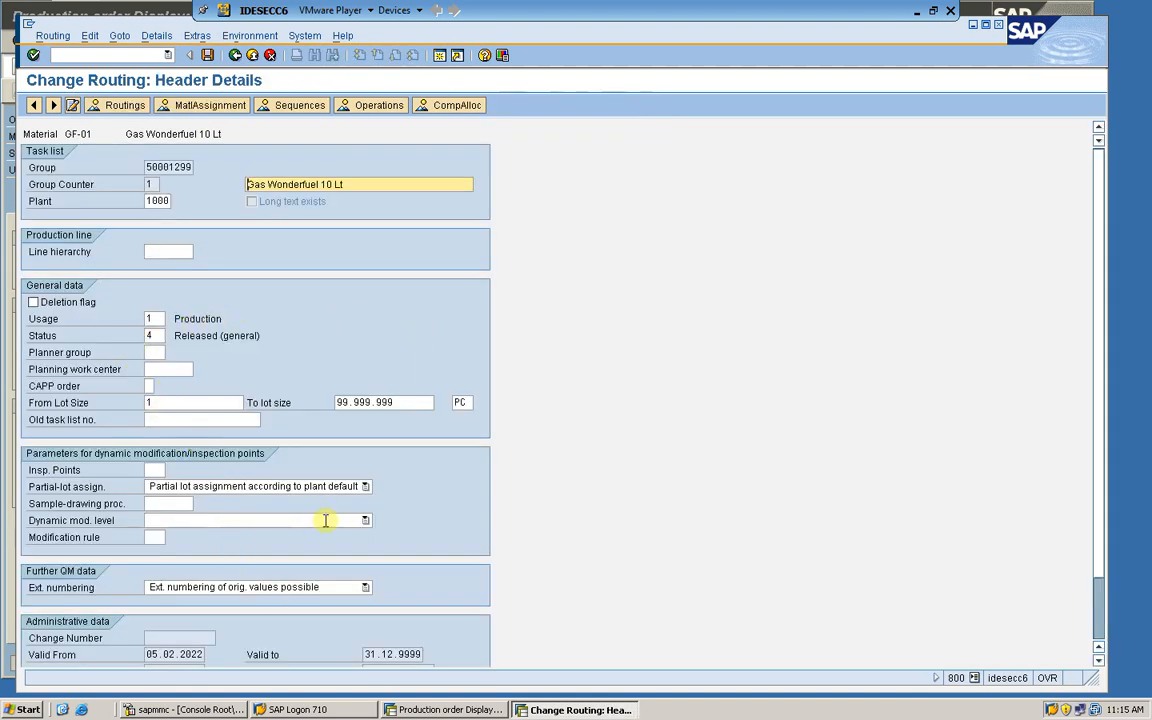
scroll(1099, 540, down, 3)
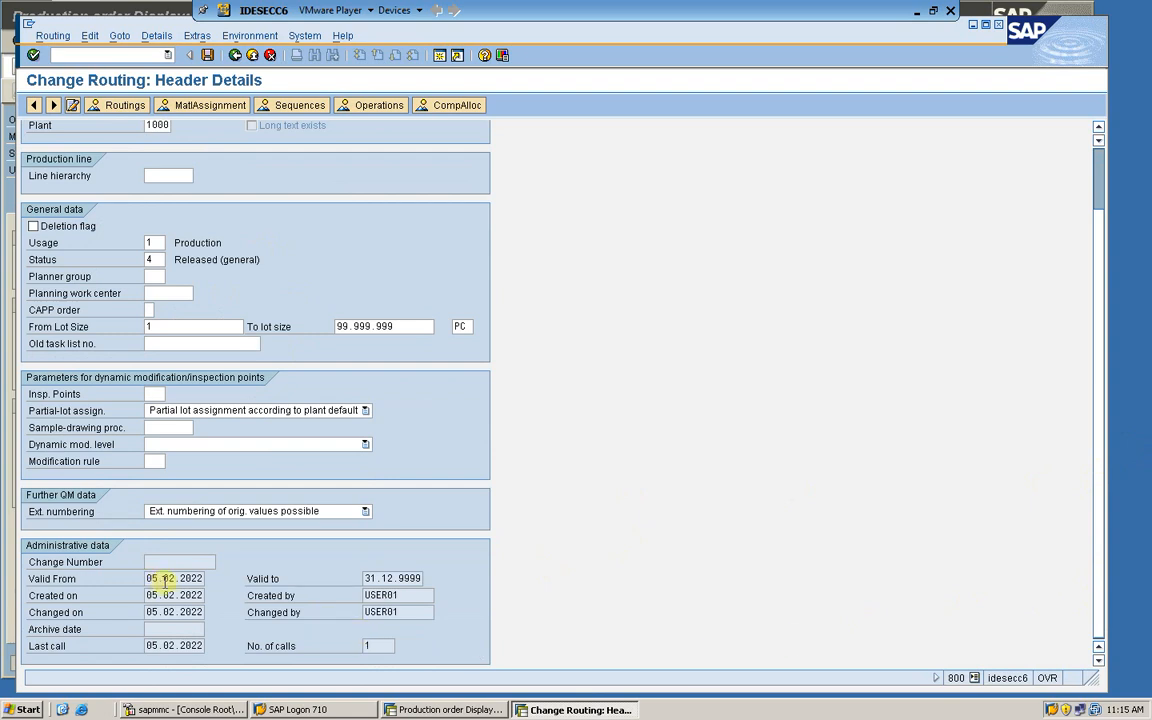
click(405, 595)
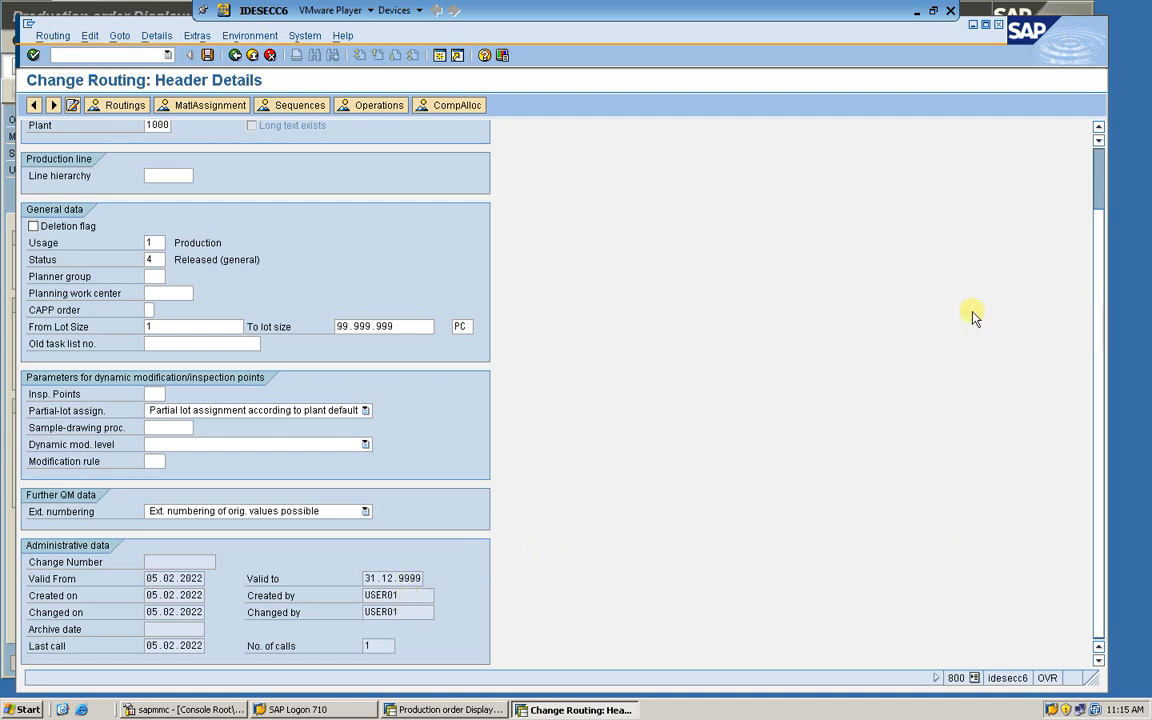
Step: Open production version mass processing and search GF-01's versions in plant 1000 with the key date and production line cleared
click(92, 50)
key(Return)
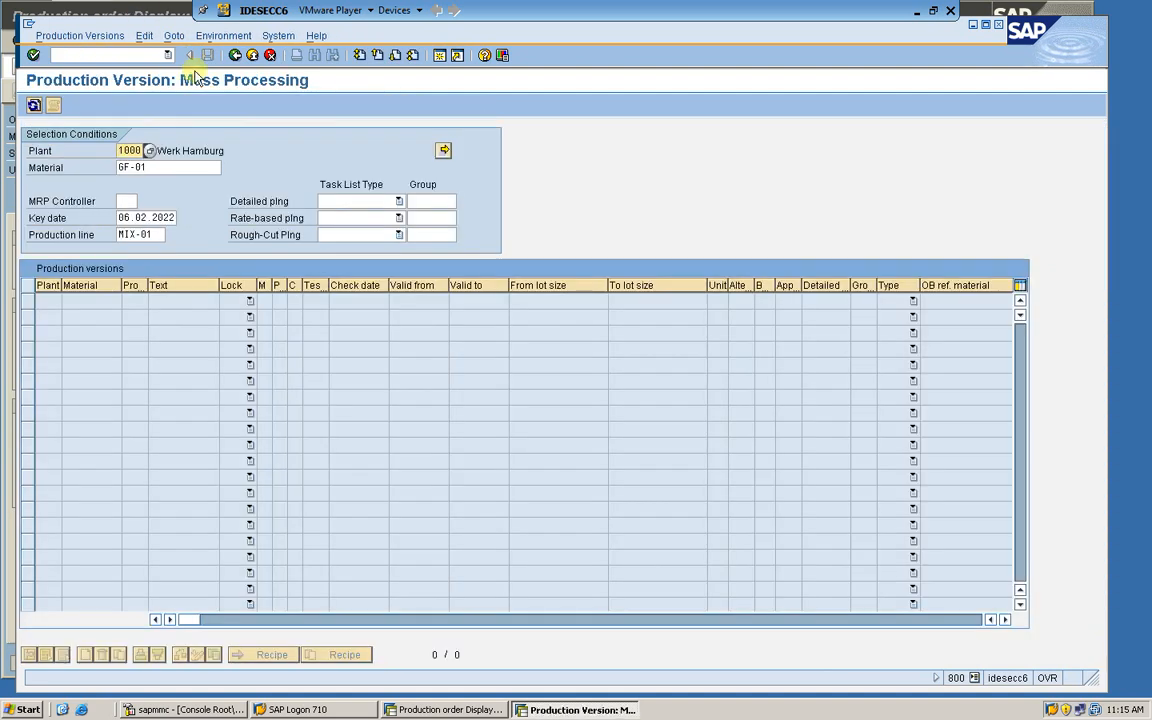
key(F8)
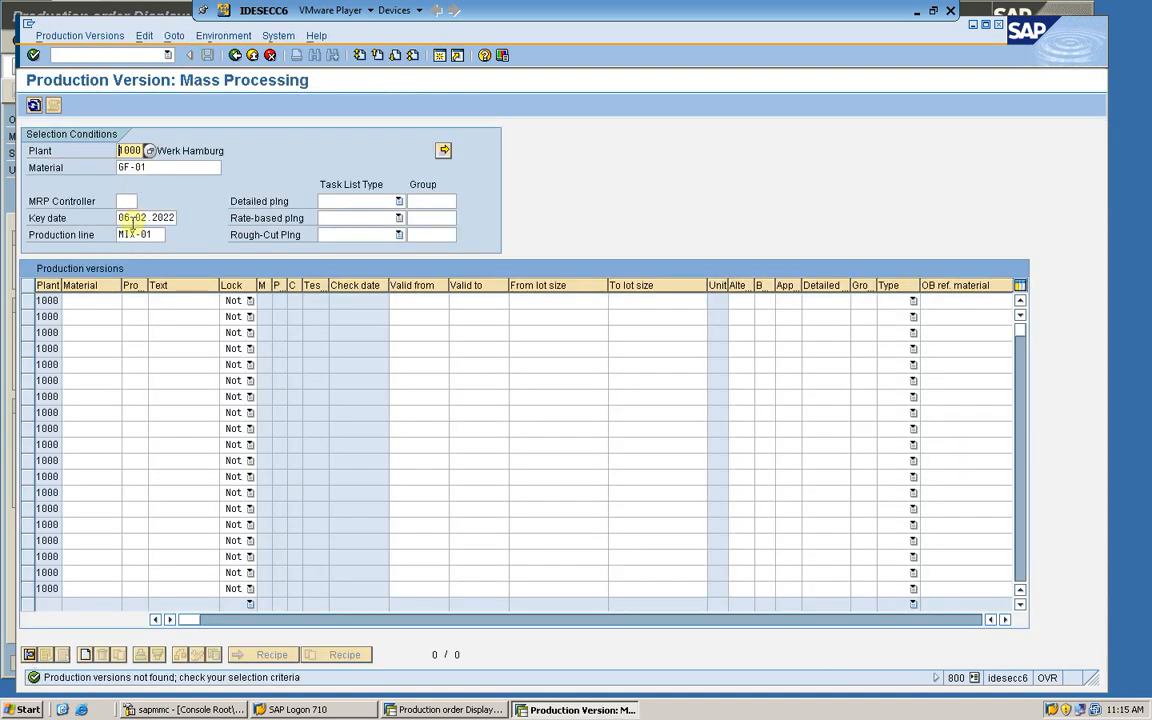
double_click(119, 219)
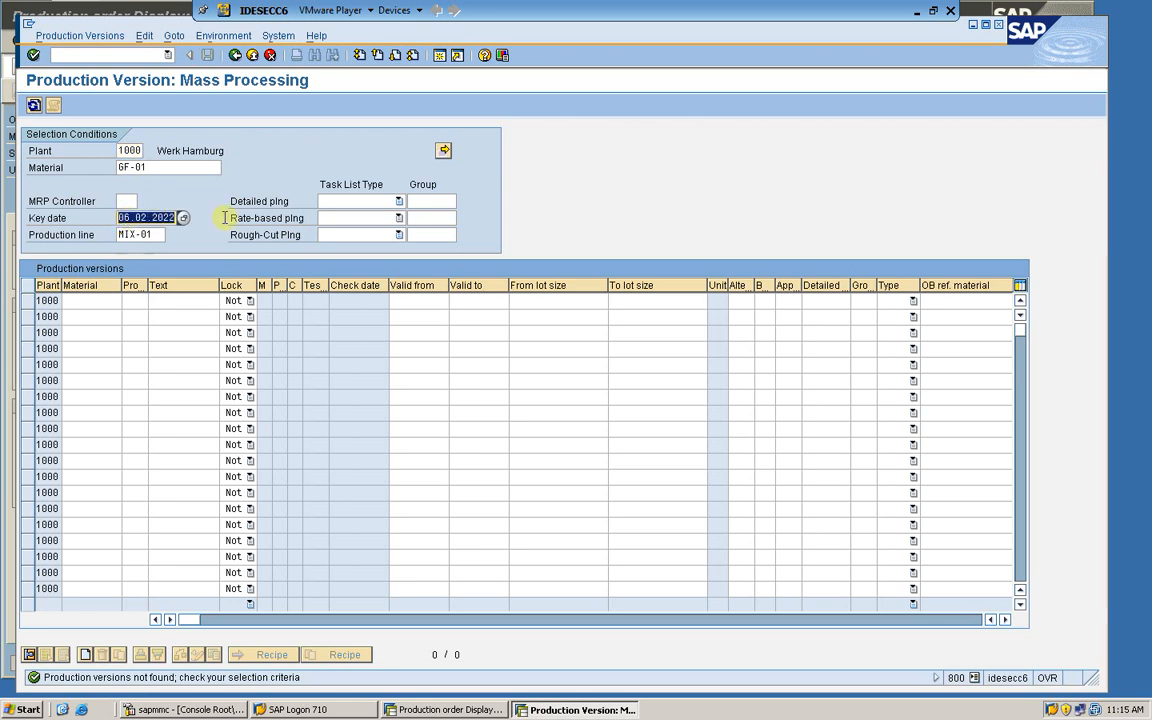
key(Delete)
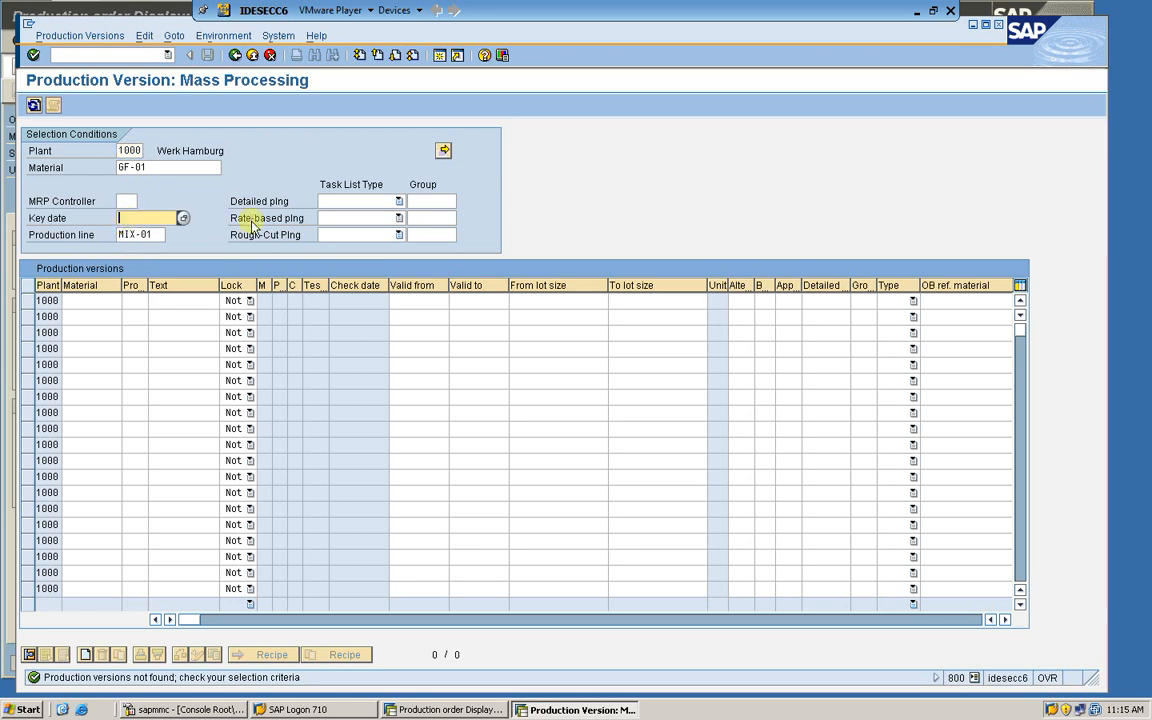
click(160, 231)
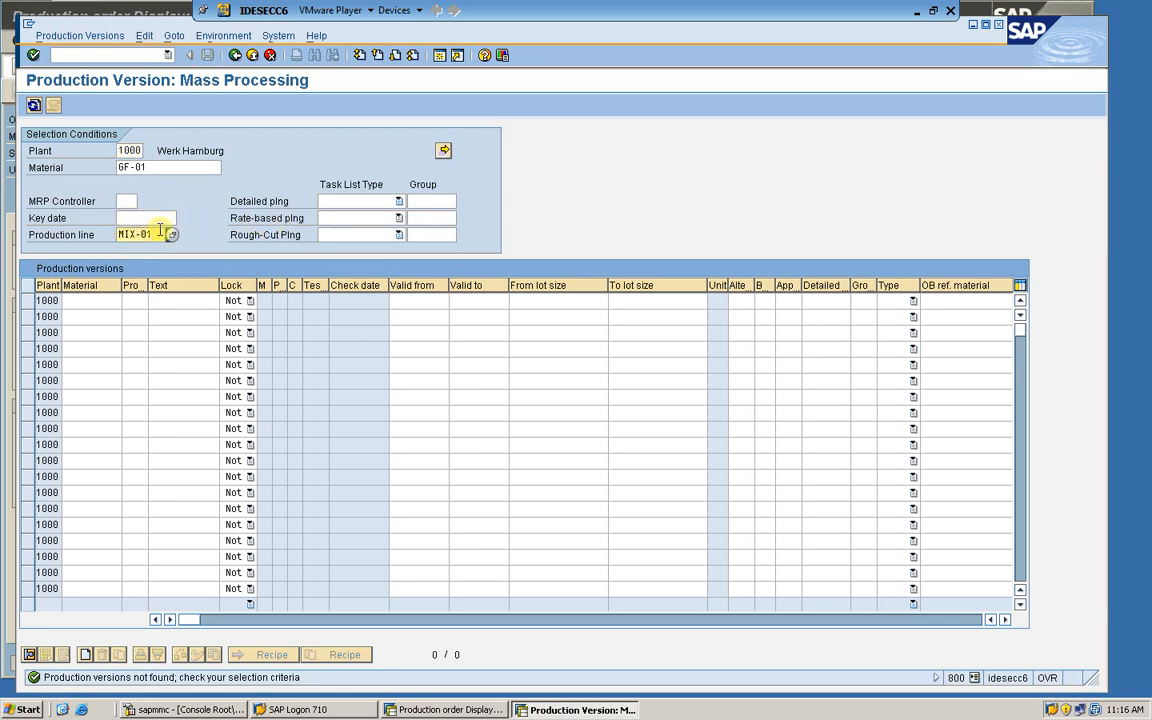
key(Return)
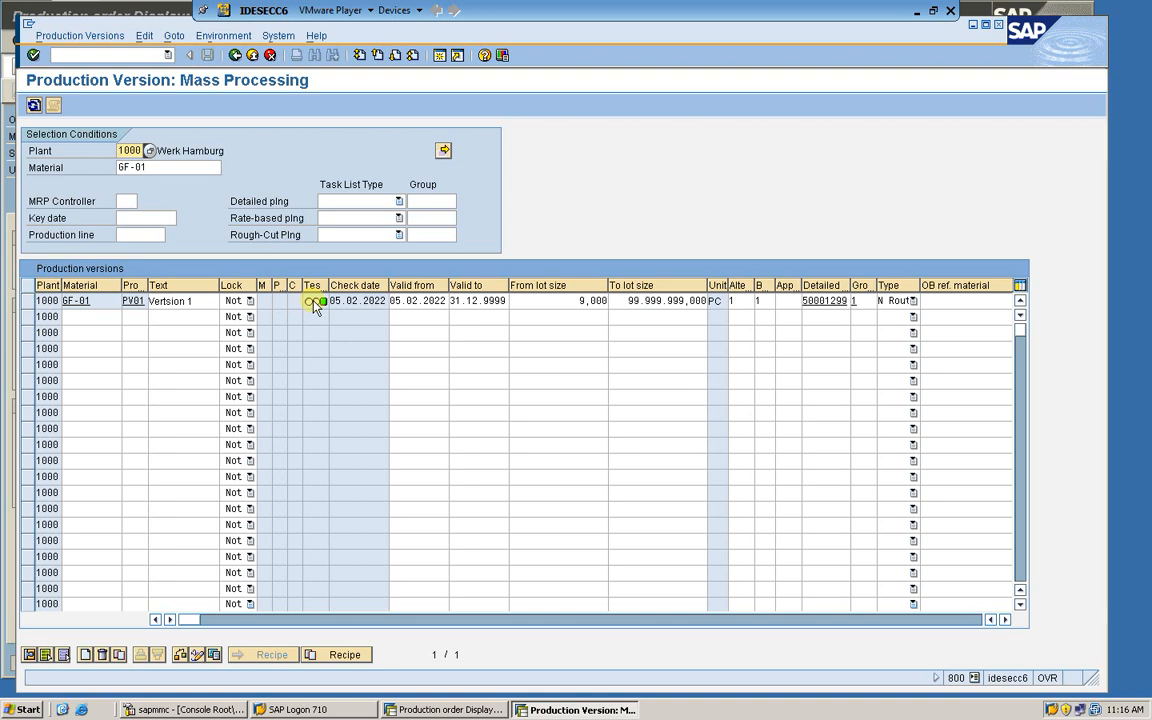
Step: Check the details of GF-01's production version PV01, then return to the SAP Easy Access screen
double_click(314, 302)
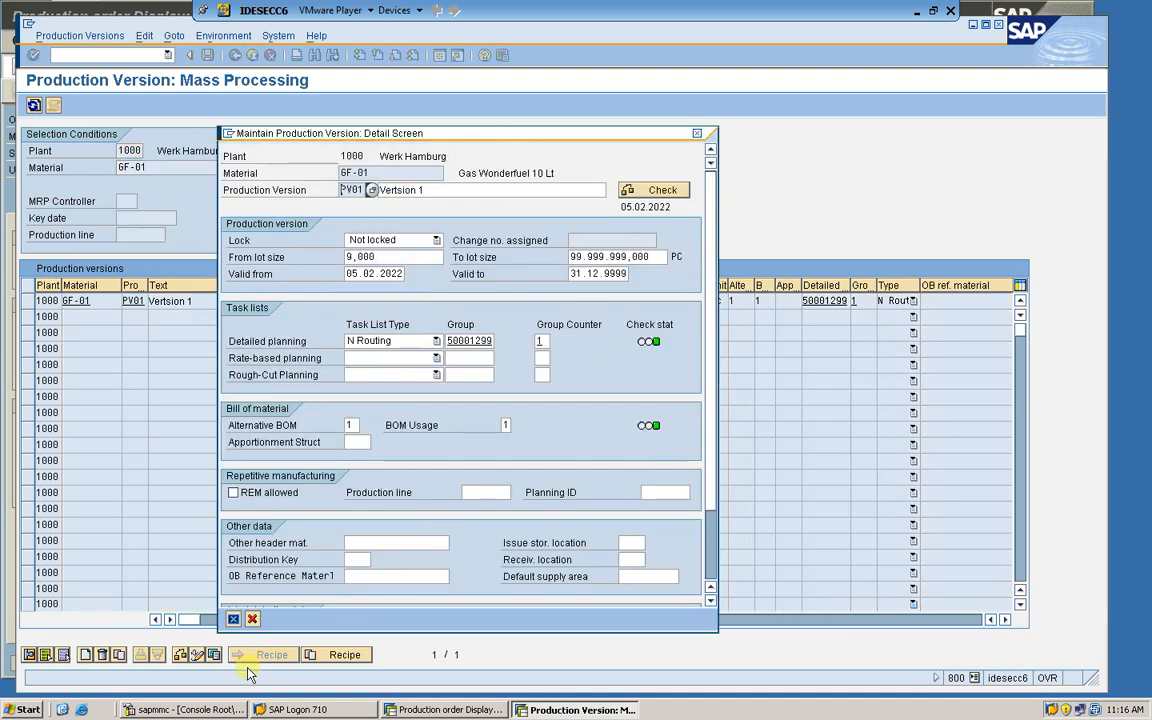
click(233, 619)
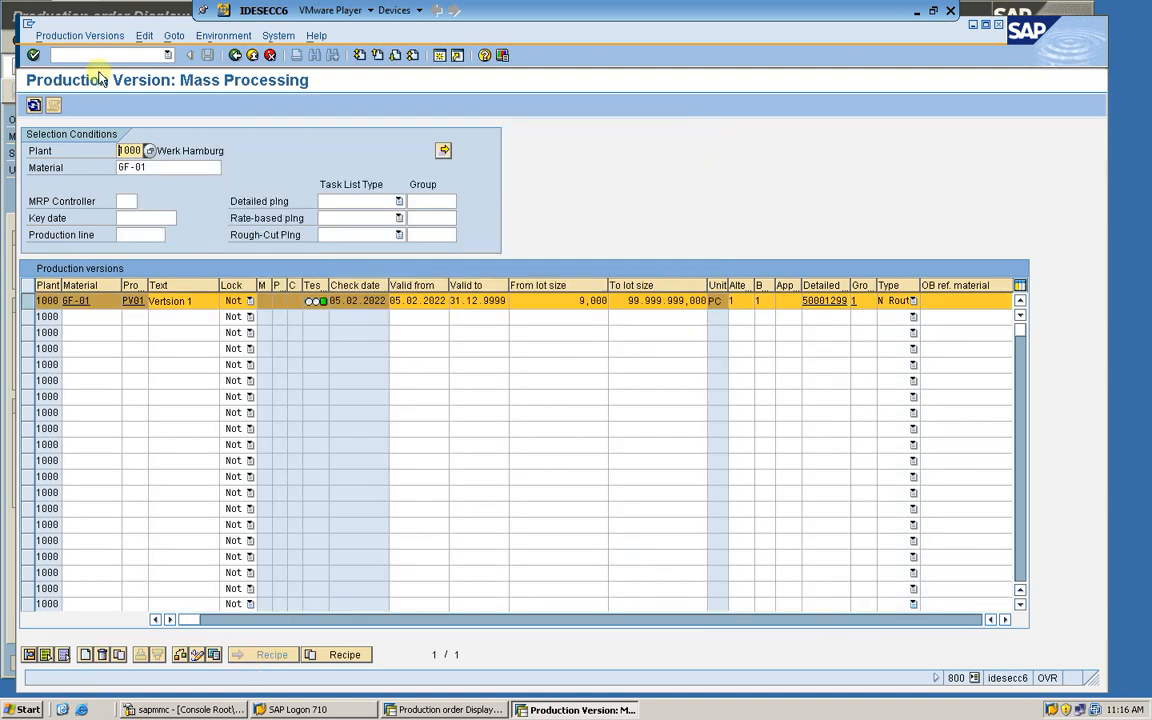
click(73, 54)
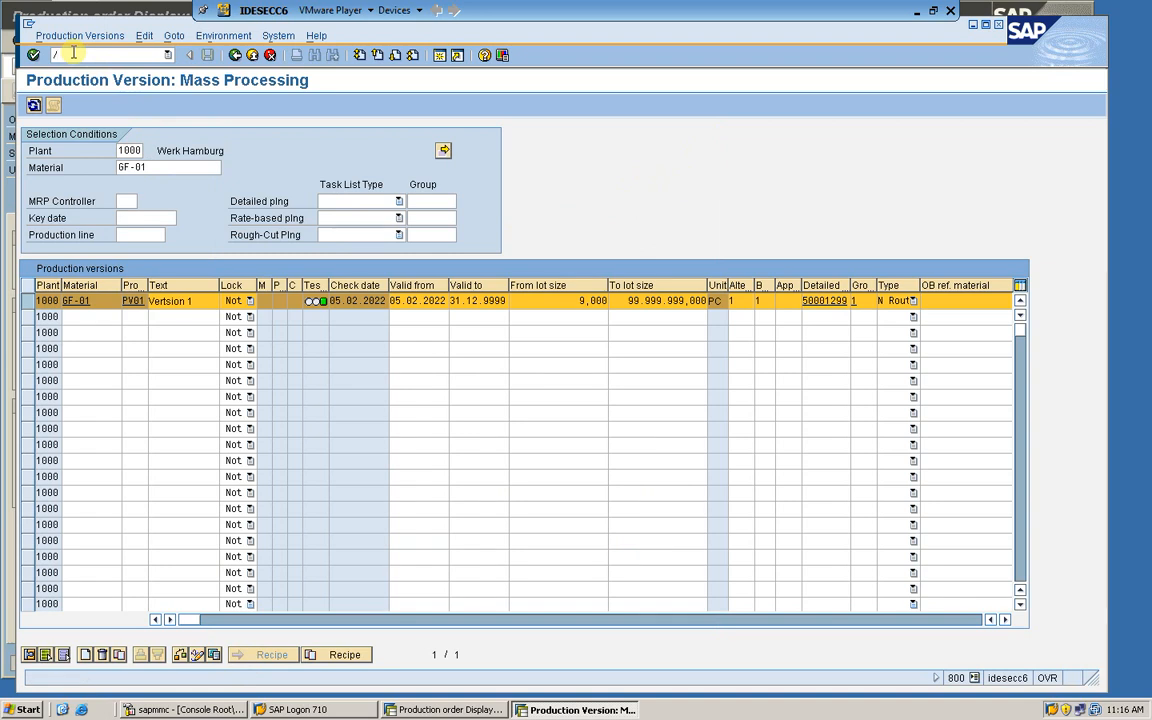
text(/)
key(Return)
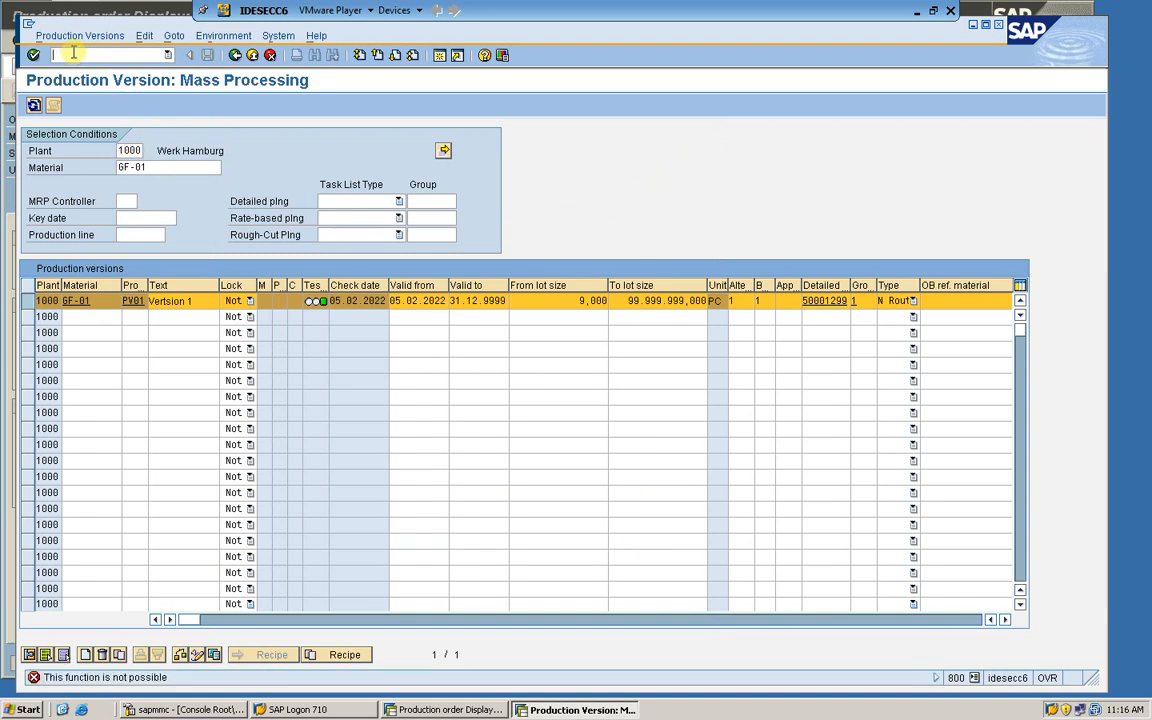
key(Return)
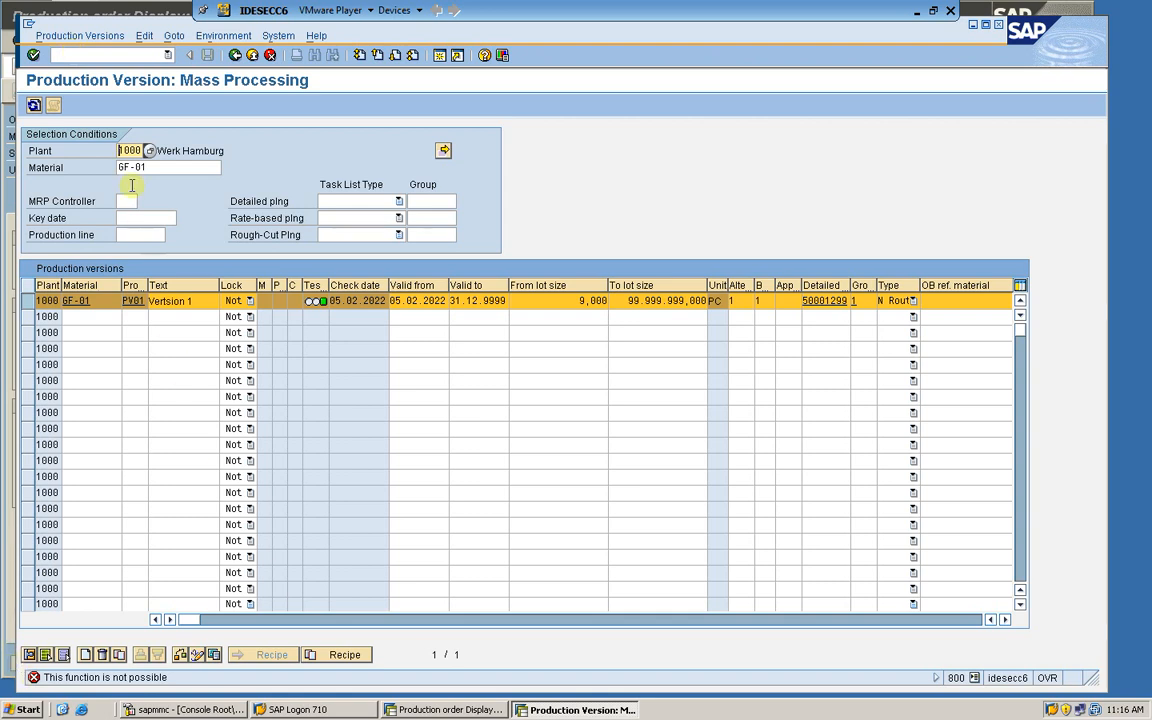
click(253, 56)
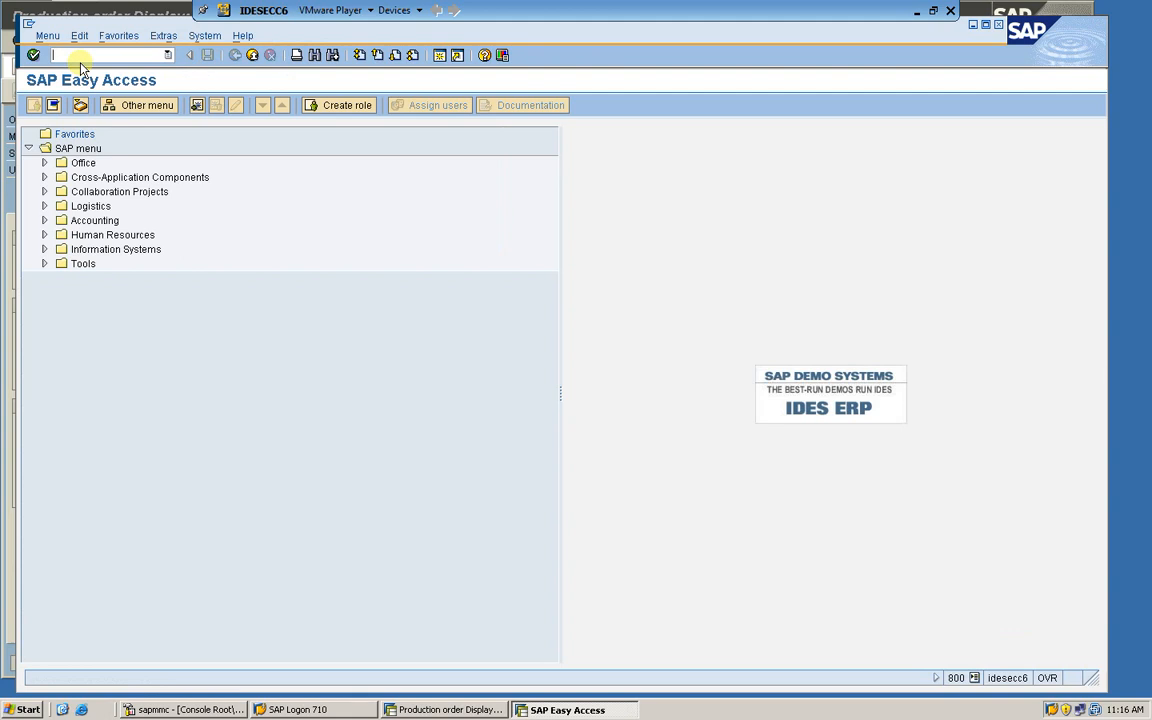
Step: Start a production order with transaction CO01 for material GF-01, plant 1000, order type PP01
text(co01)
key(Return)
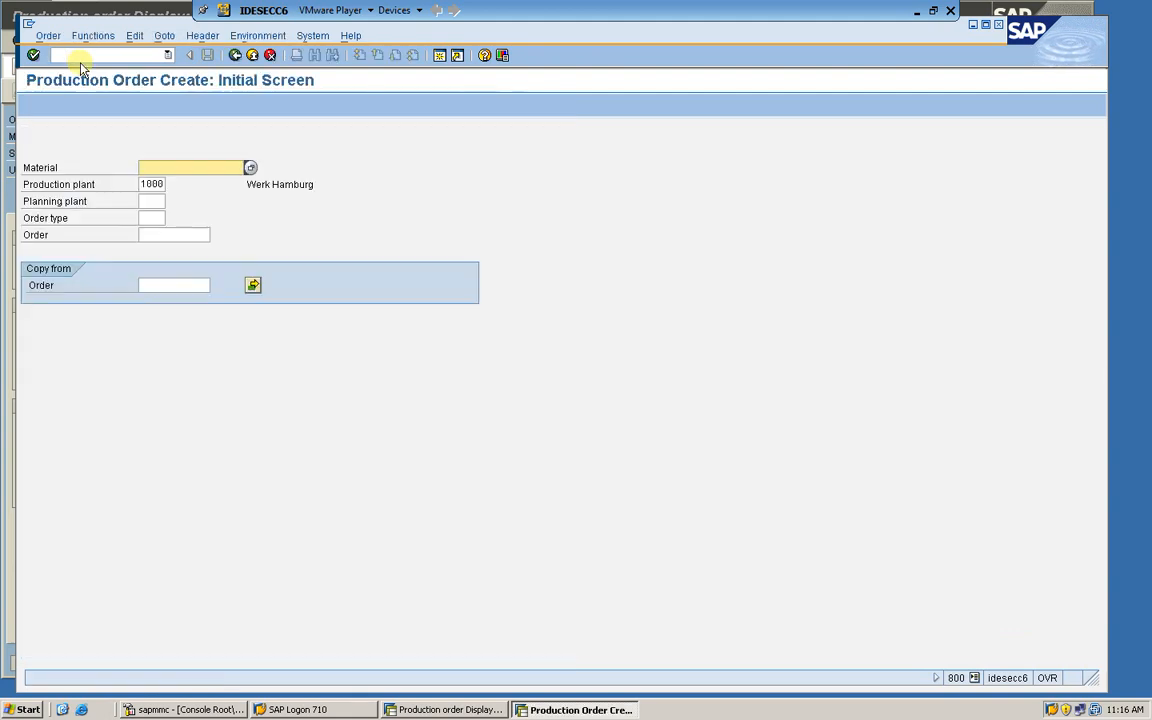
key(Down)
key(Down)
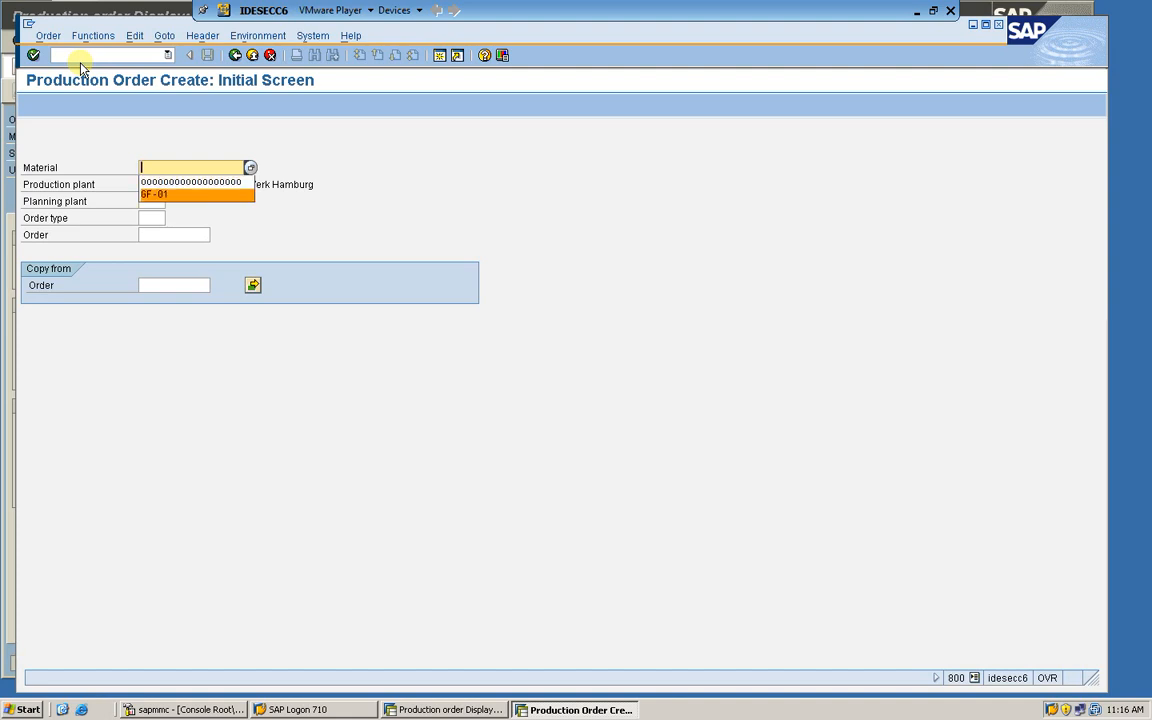
key(Return)
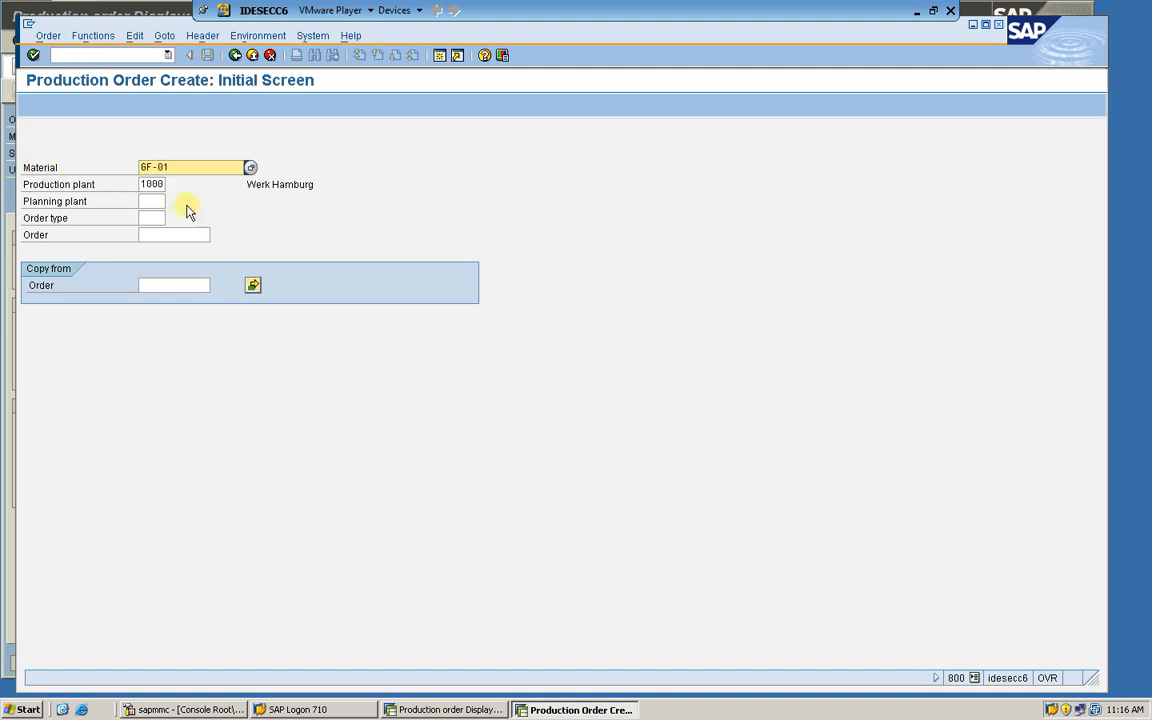
click(158, 218)
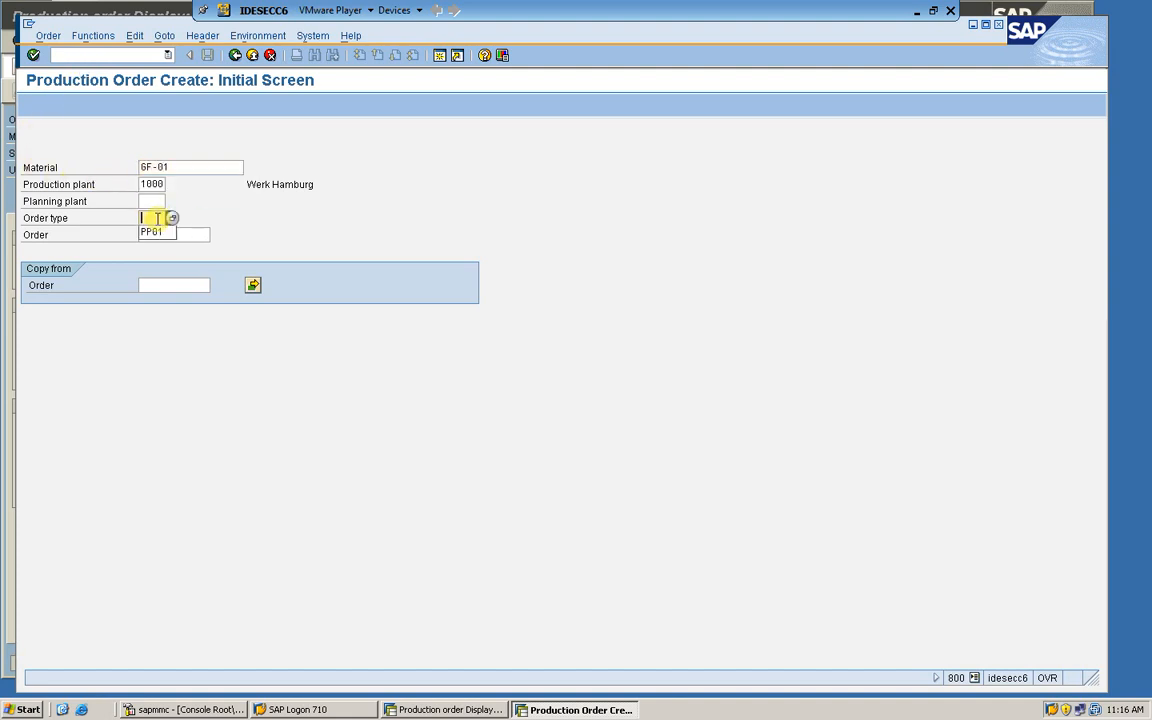
click(155, 233)
key(Return)
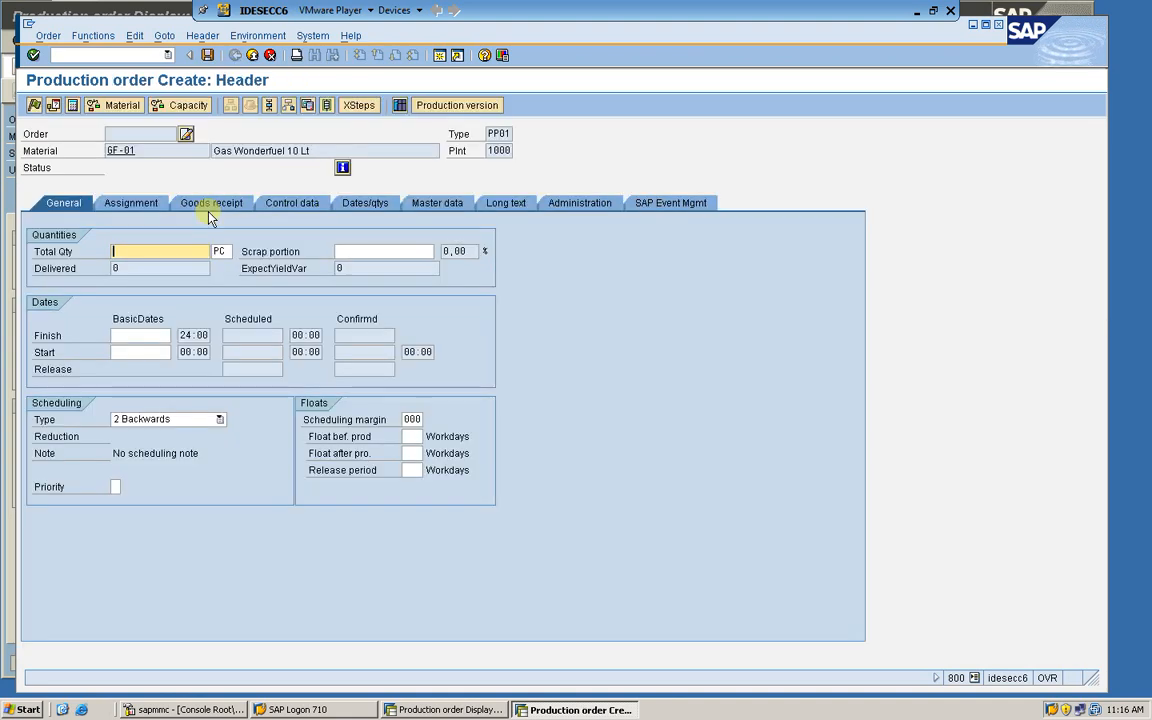
Step: Set the order's total quantity to 5 PC and the scheduling type to Current date, and schedule the order
text(5)
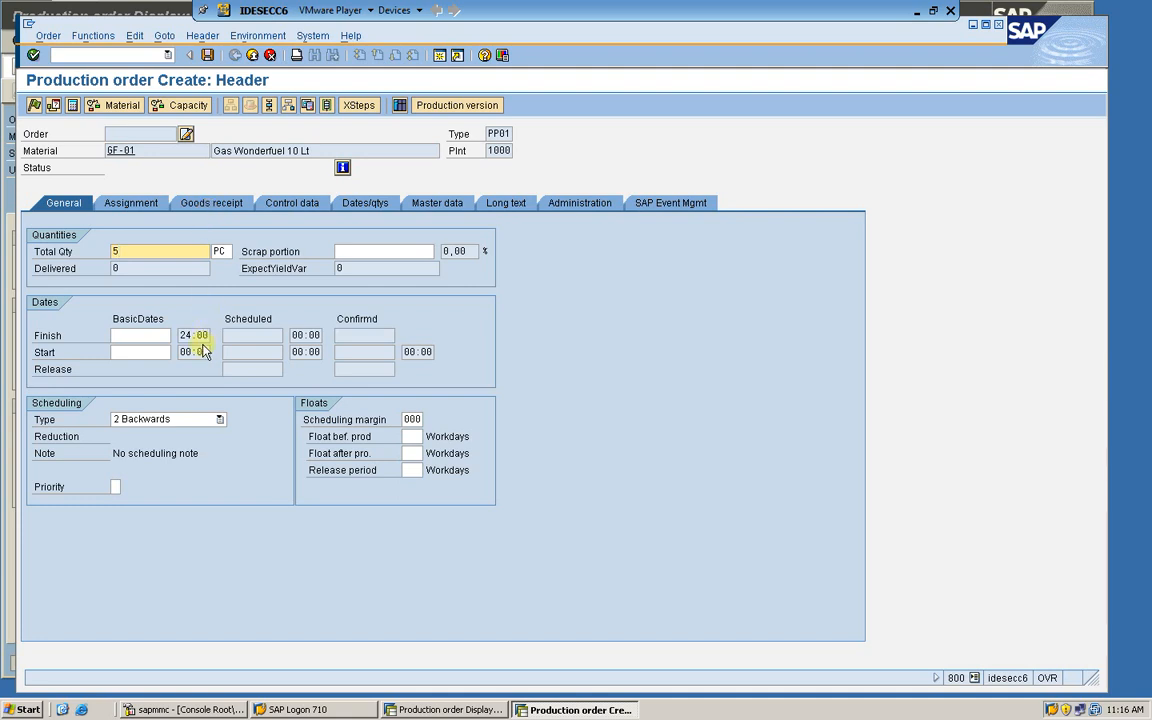
click(217, 421)
click(143, 473)
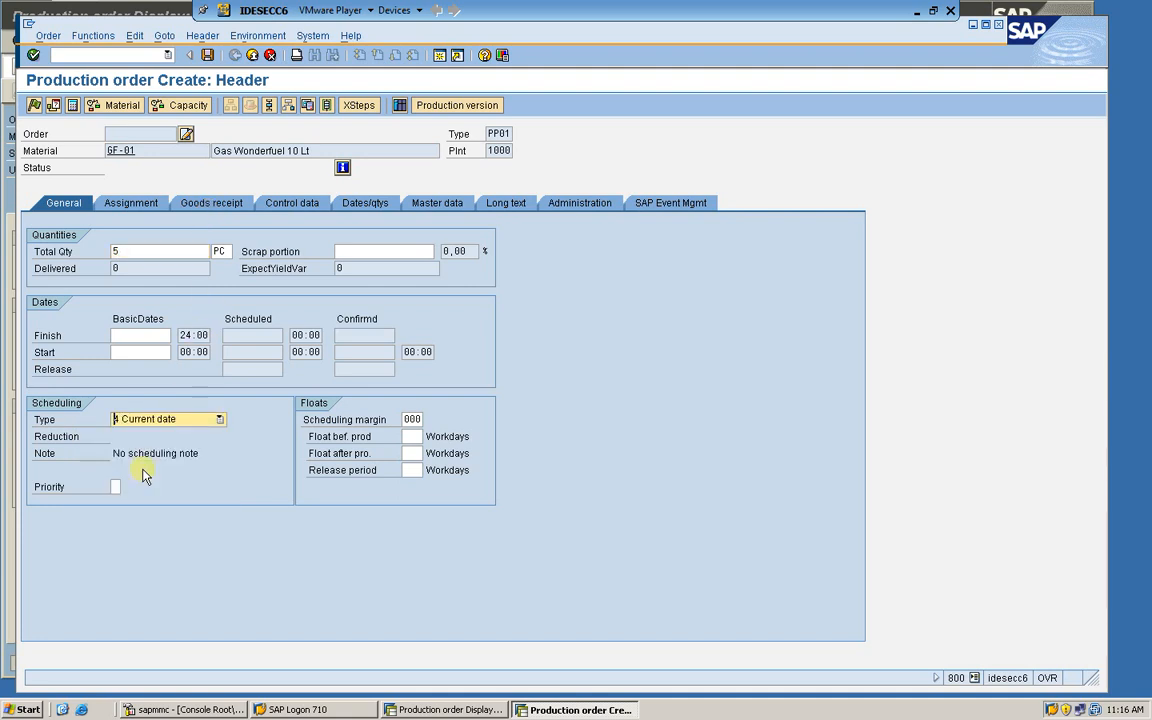
key(Return)
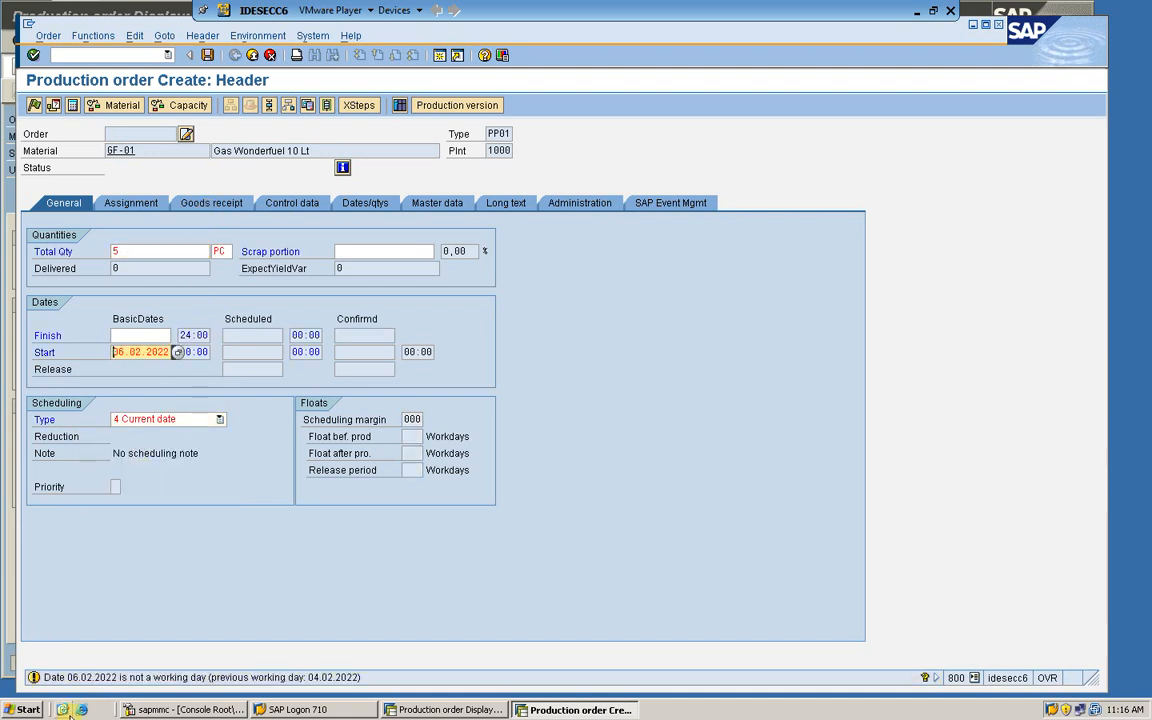
key(Return)
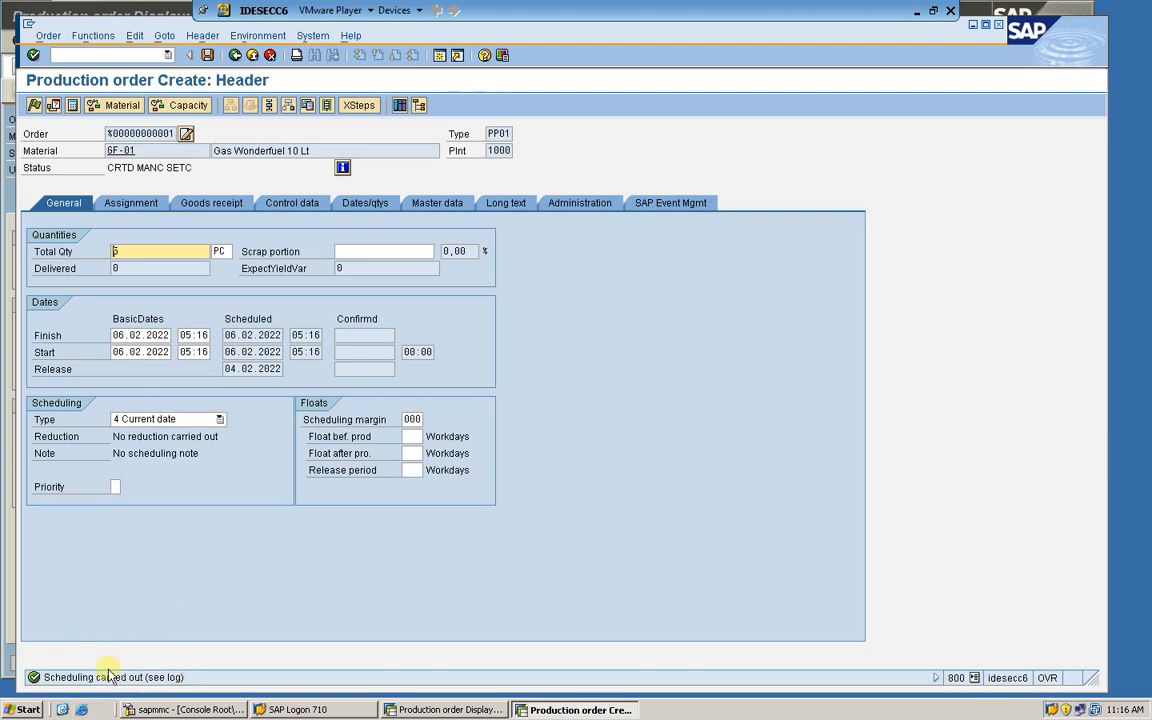
Step: Run the material availability check on the order and examine component ROW-01's required quantity in the component overview
click(118, 107)
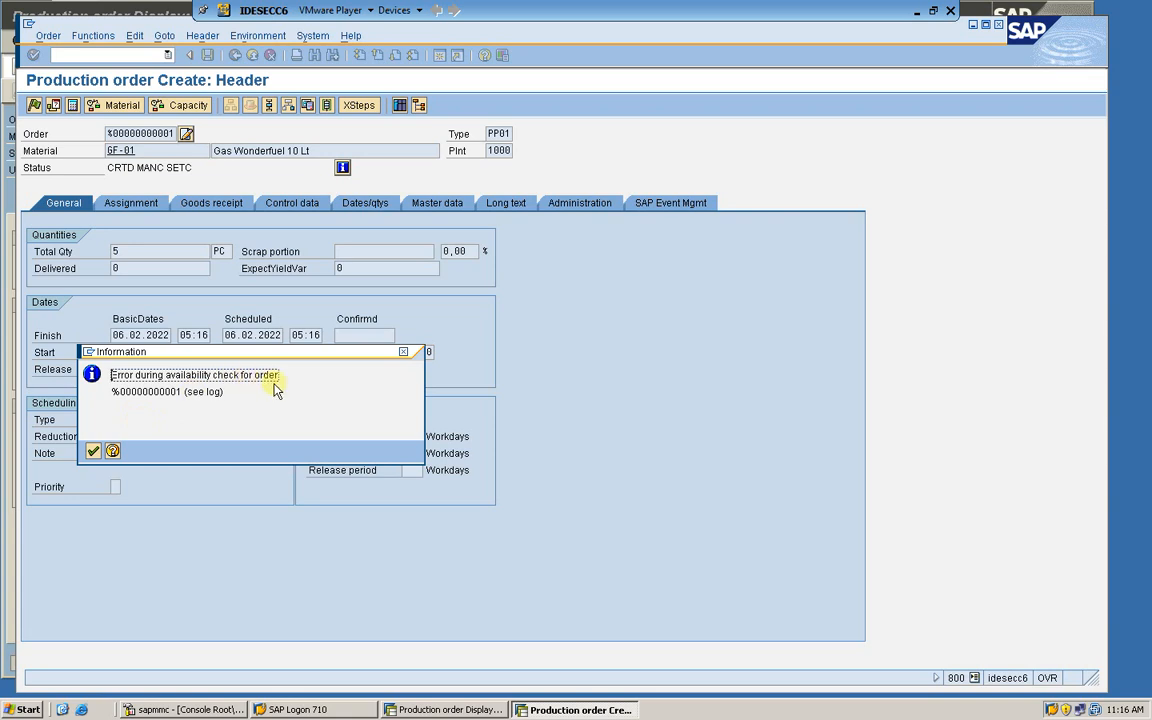
click(92, 452)
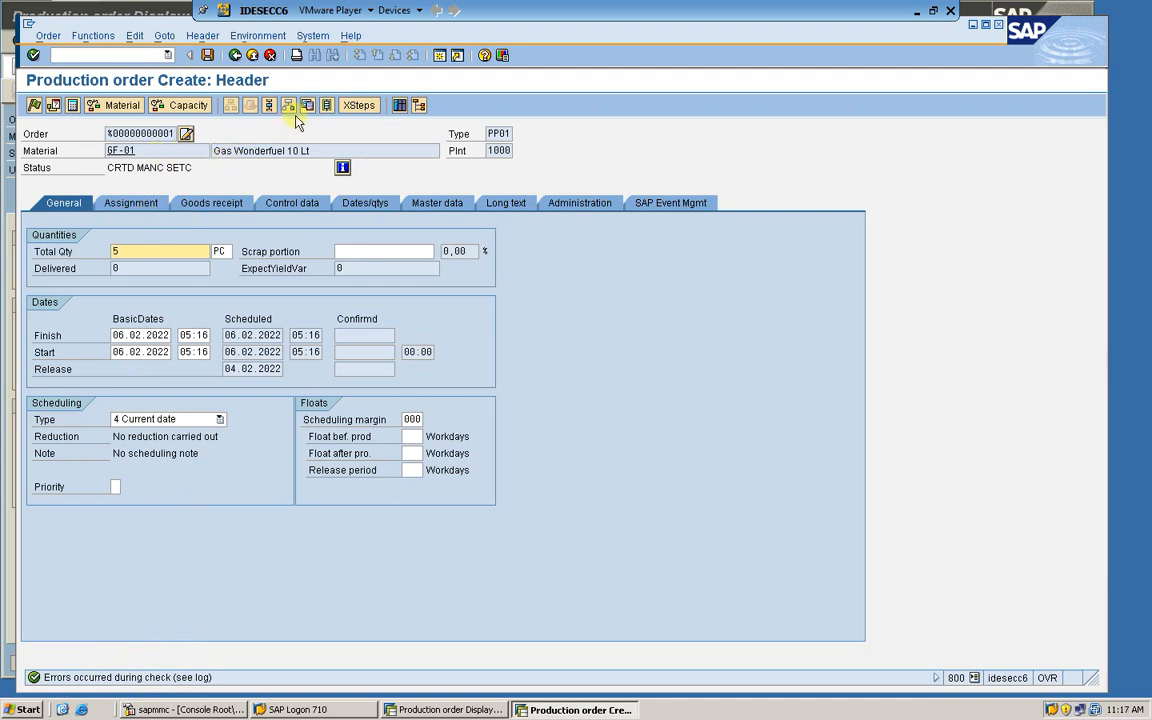
click(268, 105)
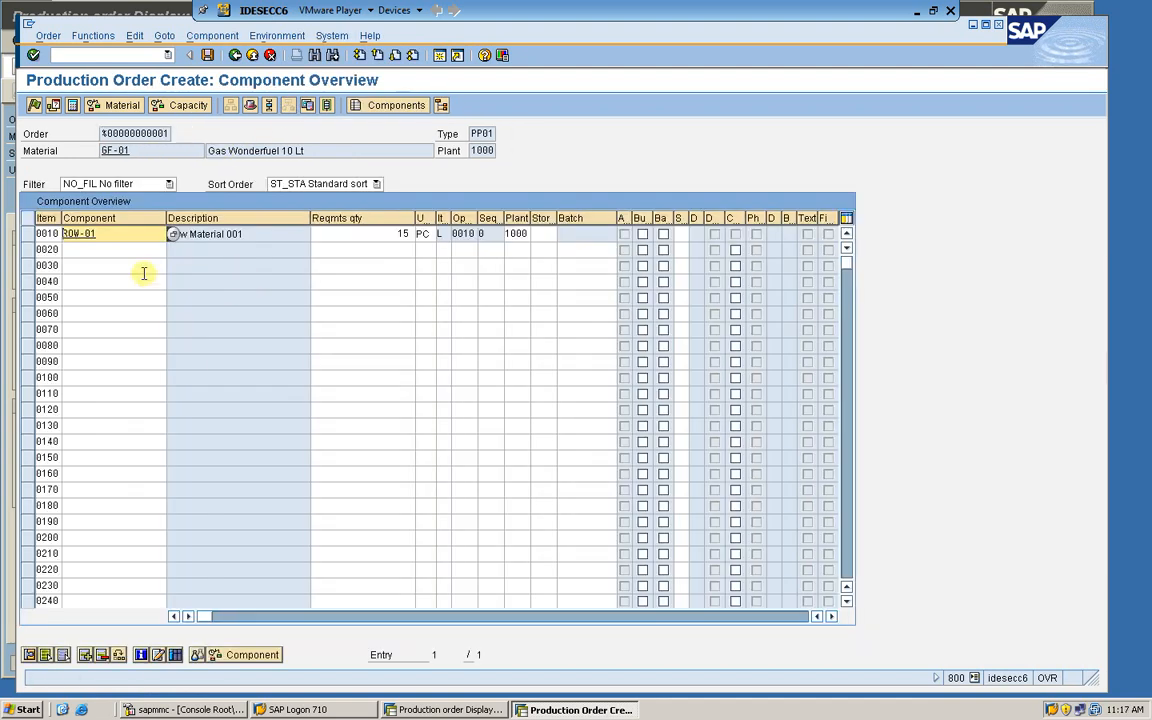
click(124, 236)
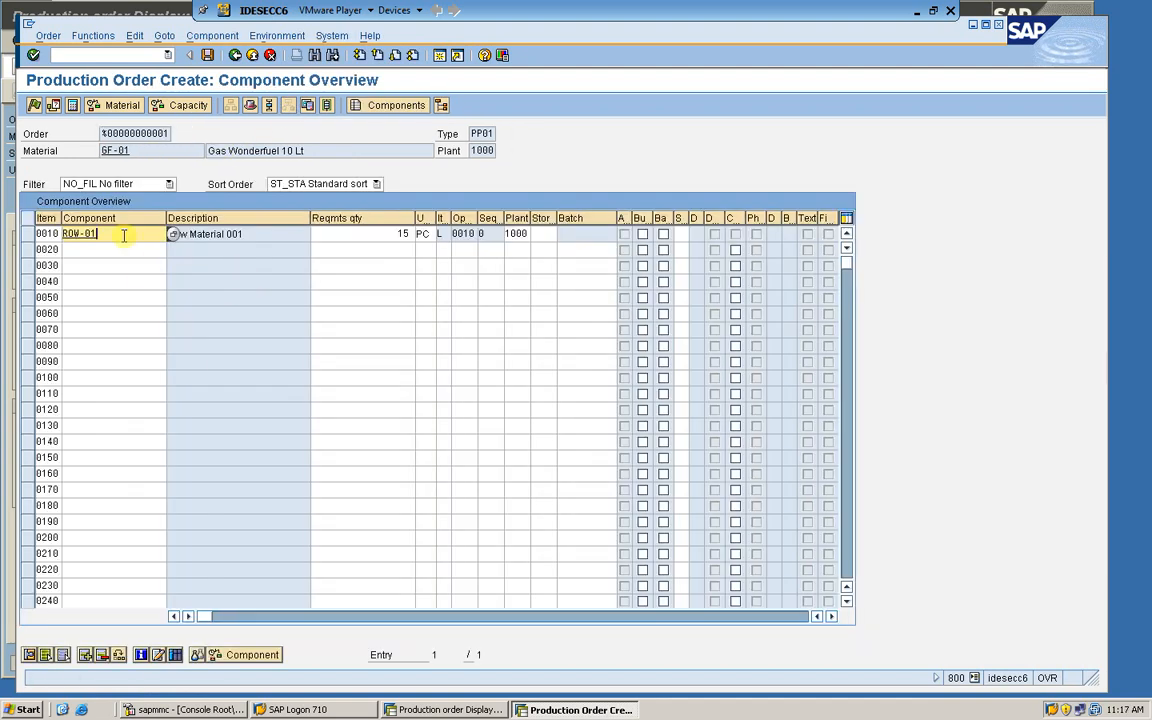
click(380, 235)
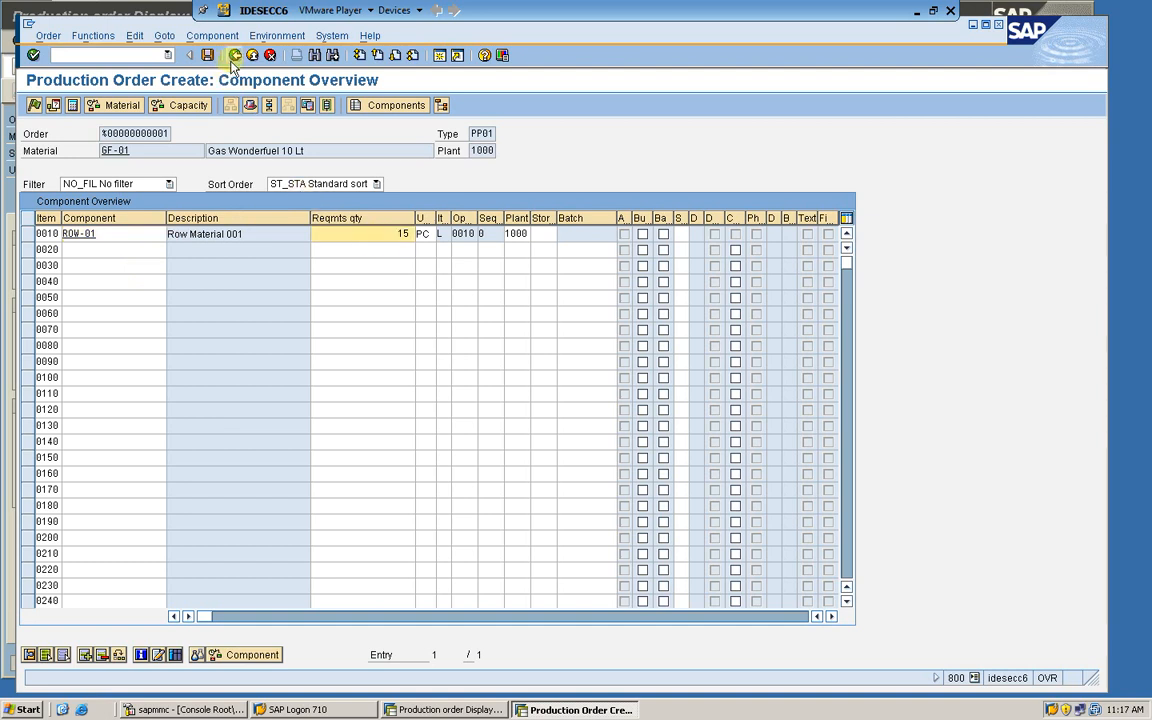
click(86, 233)
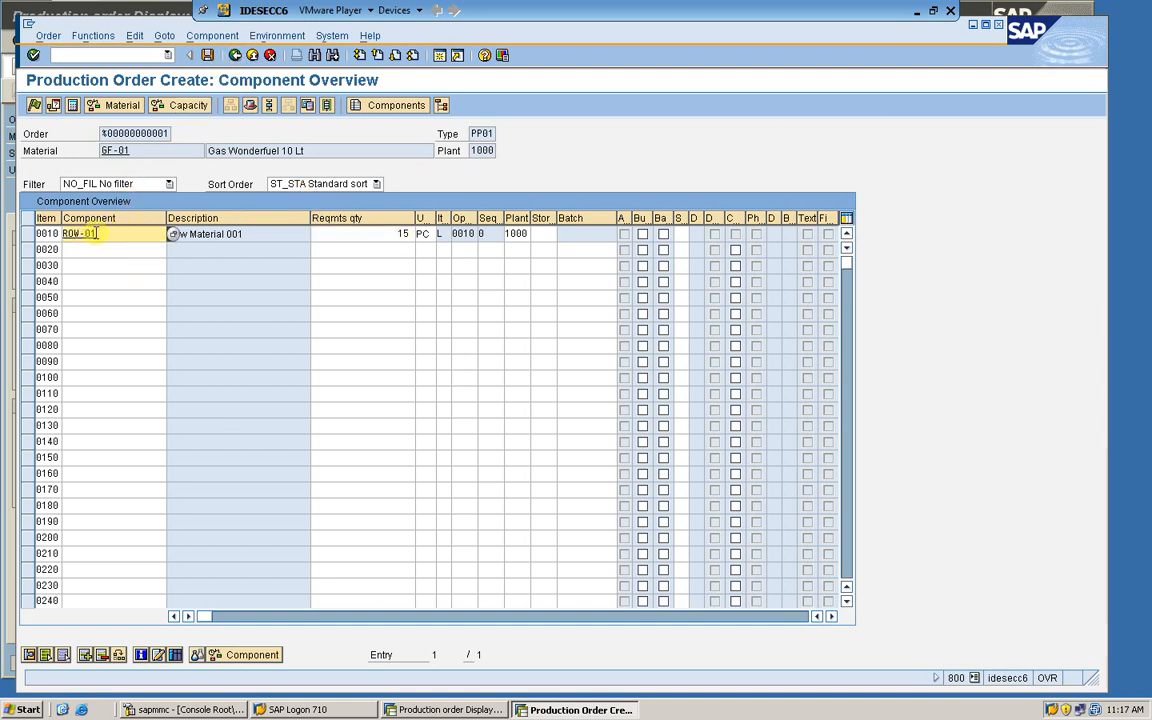
Step: Open the stock overview in a separate session and check ROW-01's unrestricted stock at plant 1000, storage location 0001
drag(112, 232, 2, 225)
click(76, 57)
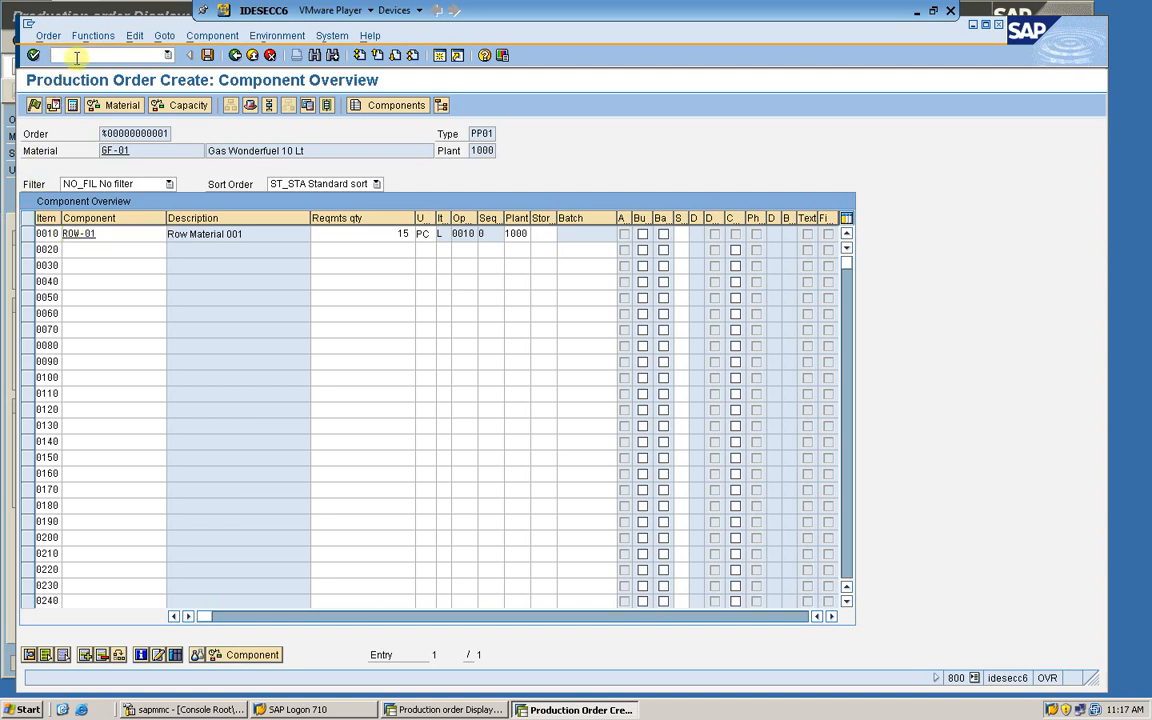
key(Return)
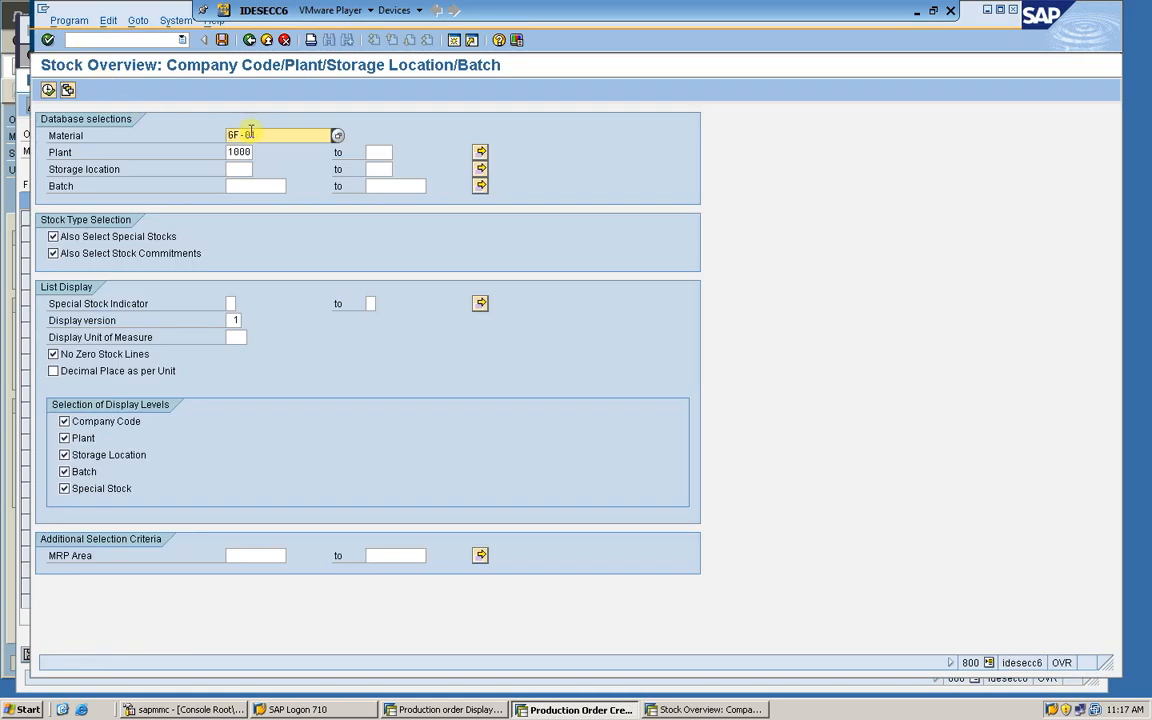
drag(257, 135, 184, 128)
text(ROW-01)
click(48, 89)
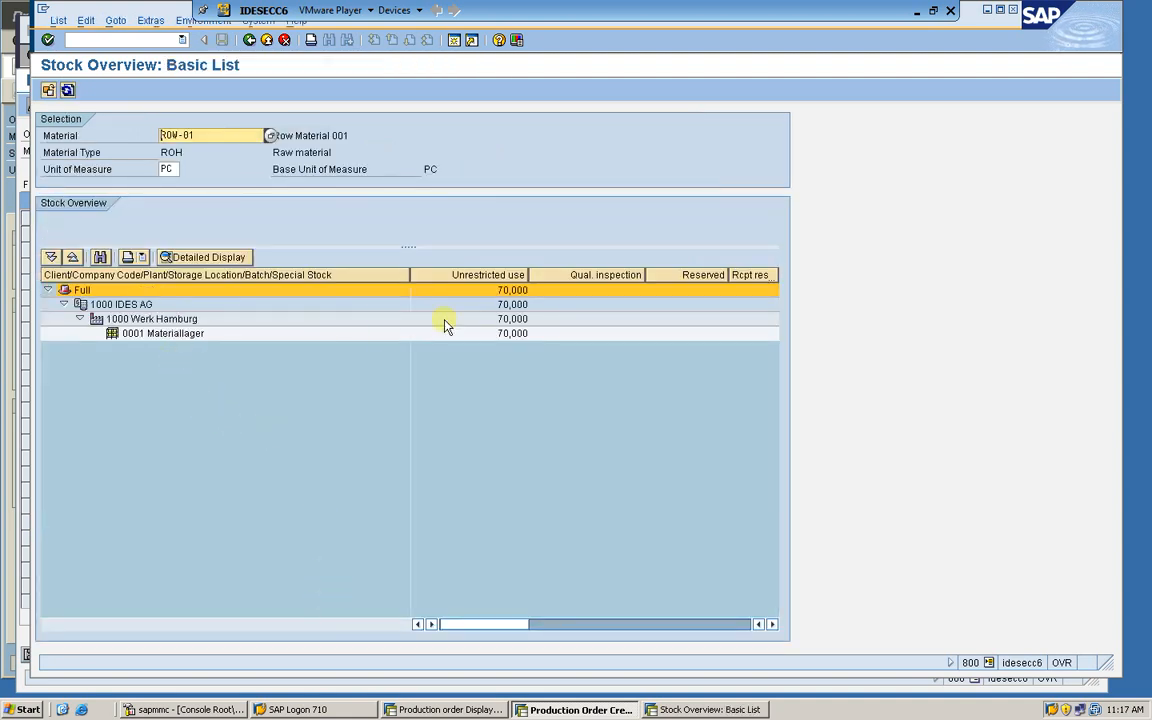
click(507, 338)
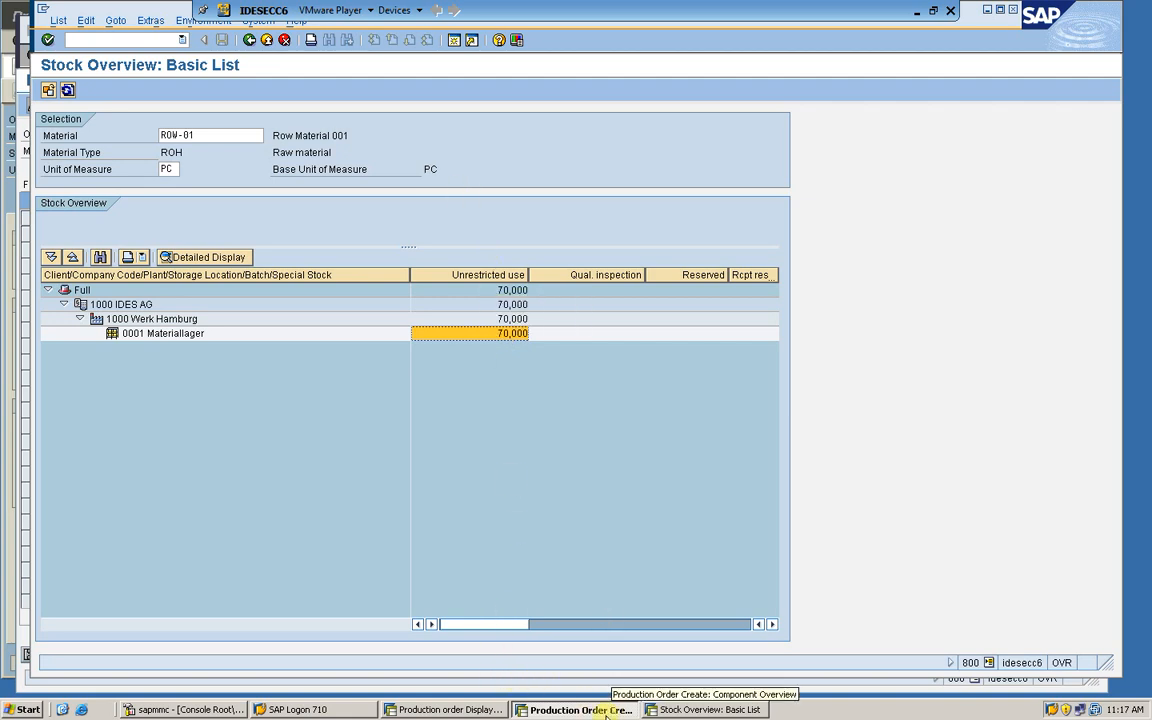
Step: View the existing GF-01 production order in its other session and close the order creation session without saving
click(551, 710)
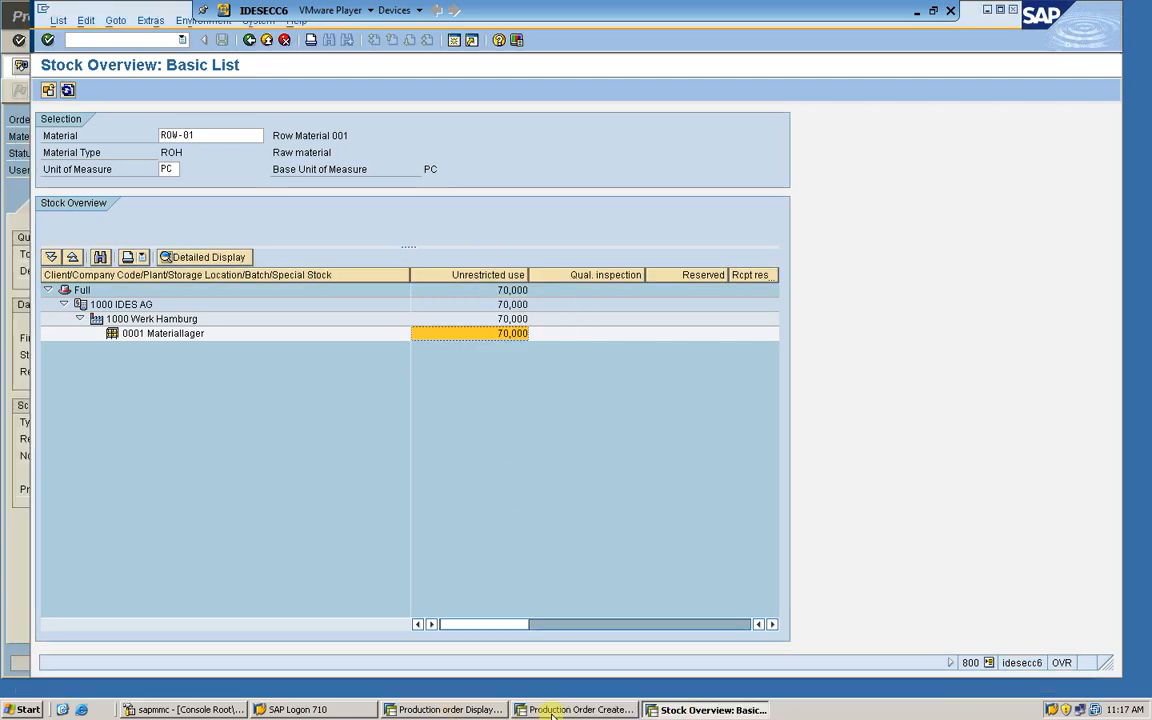
click(472, 709)
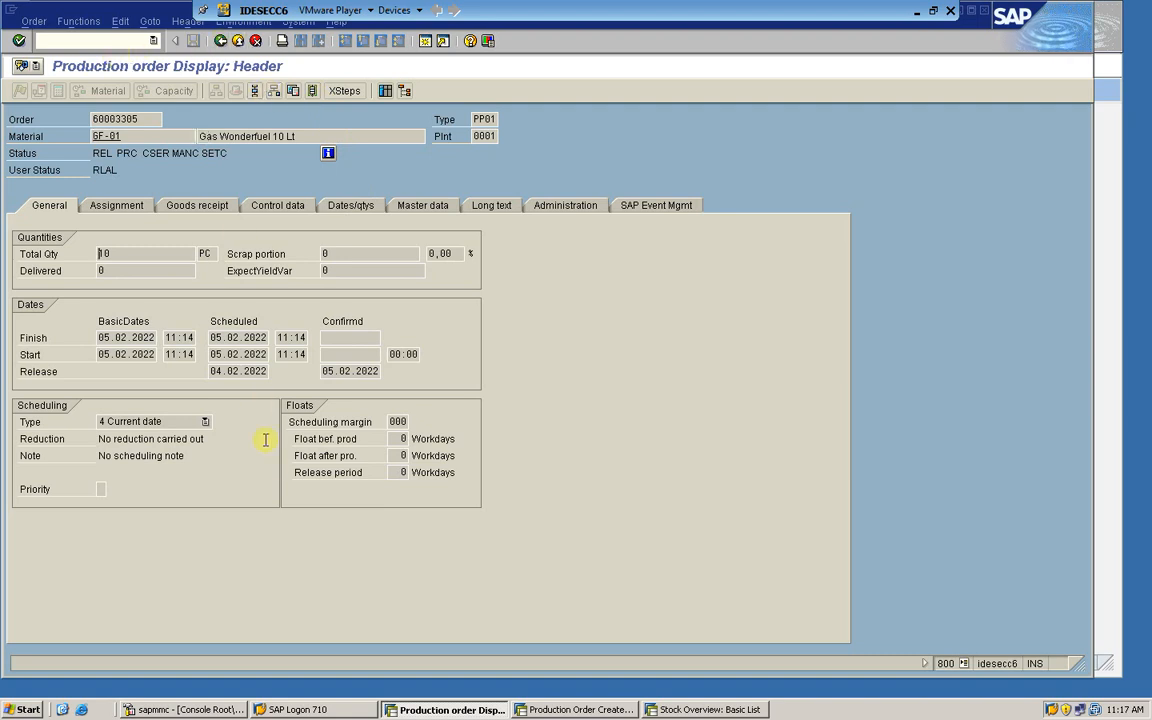
click(598, 710)
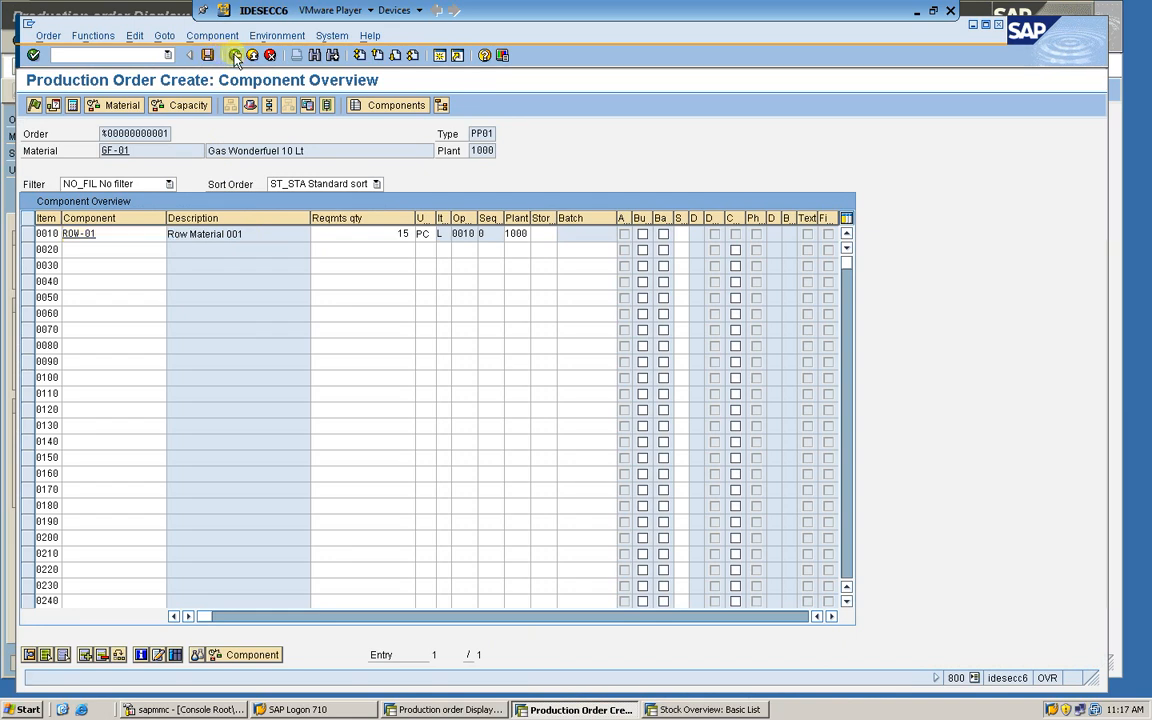
click(998, 23)
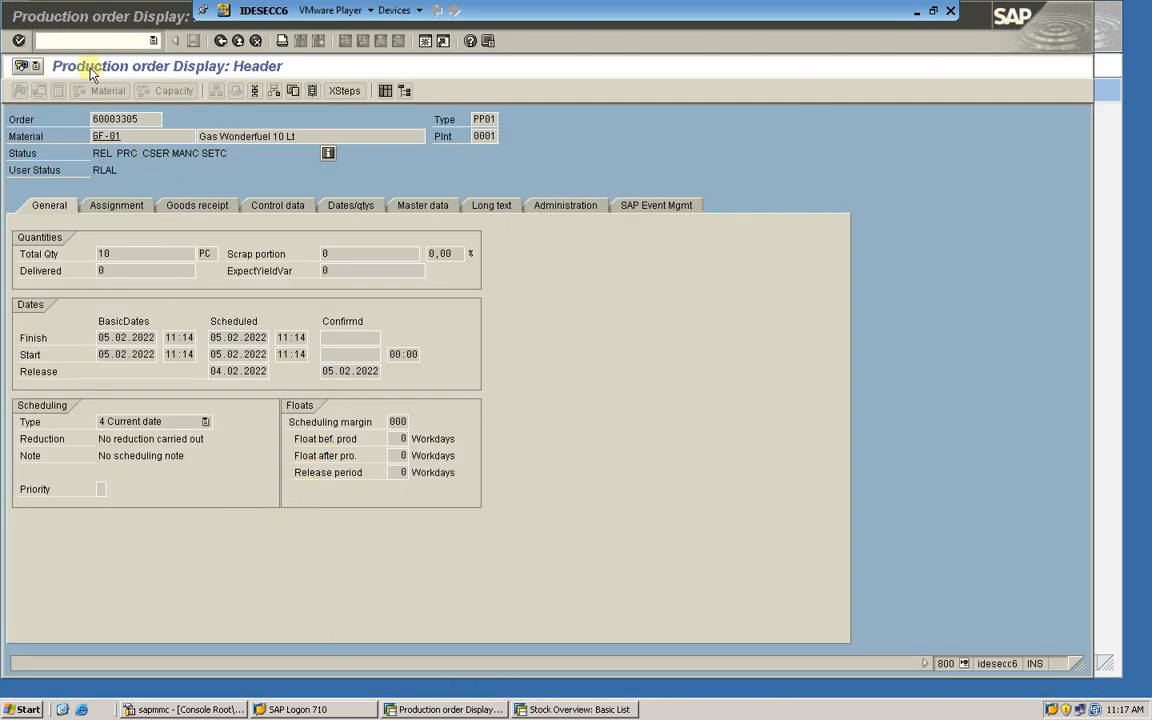
click(81, 40)
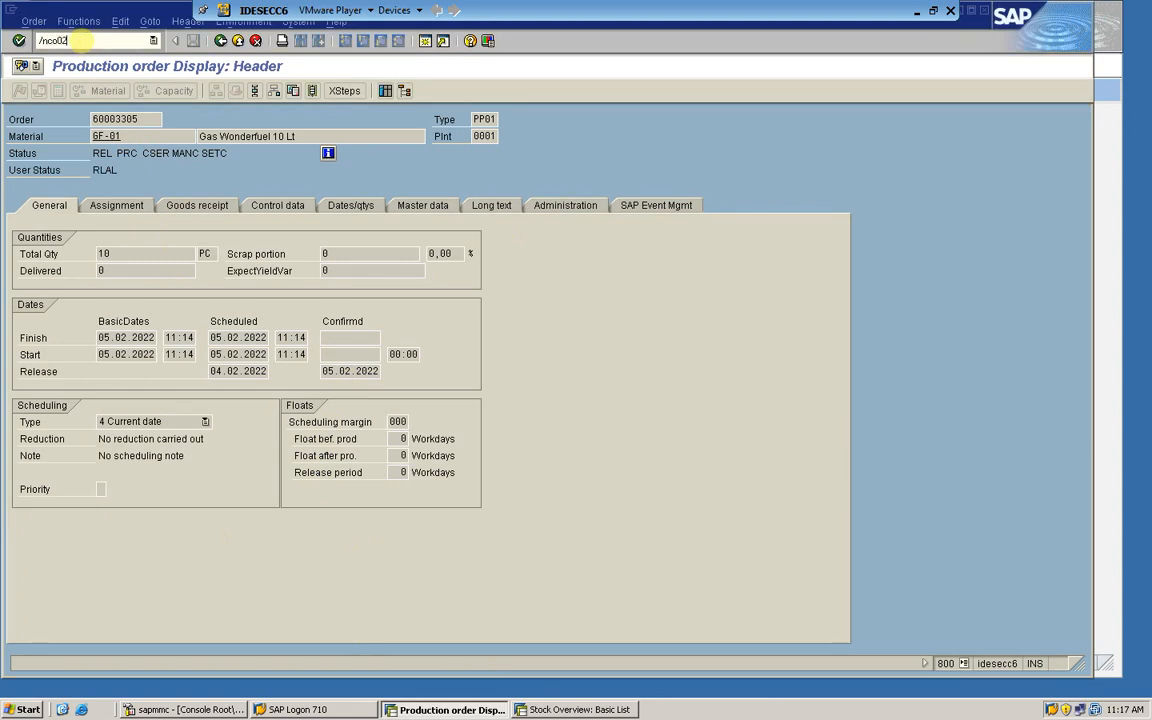
text(/nco02)
key(Return)
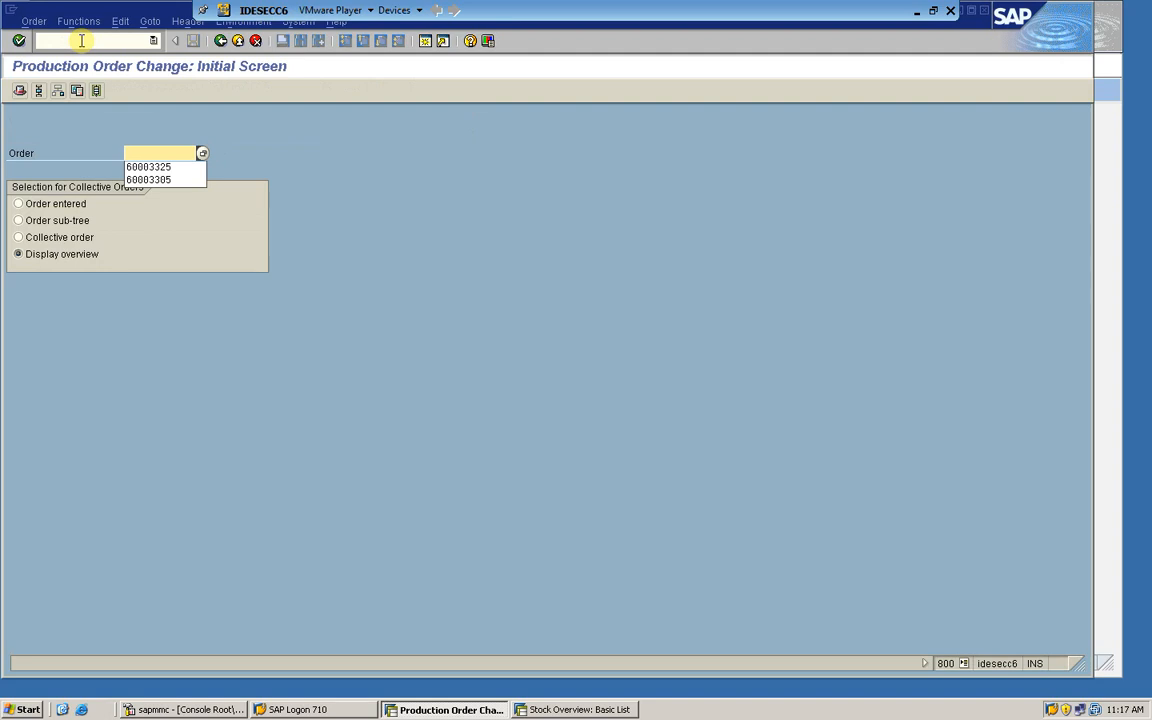
click(414, 159)
Step: List the production order headers with basic start dates from 01.02.2022 to 05.02.2022 in the Production Order Information System
click(58, 40)
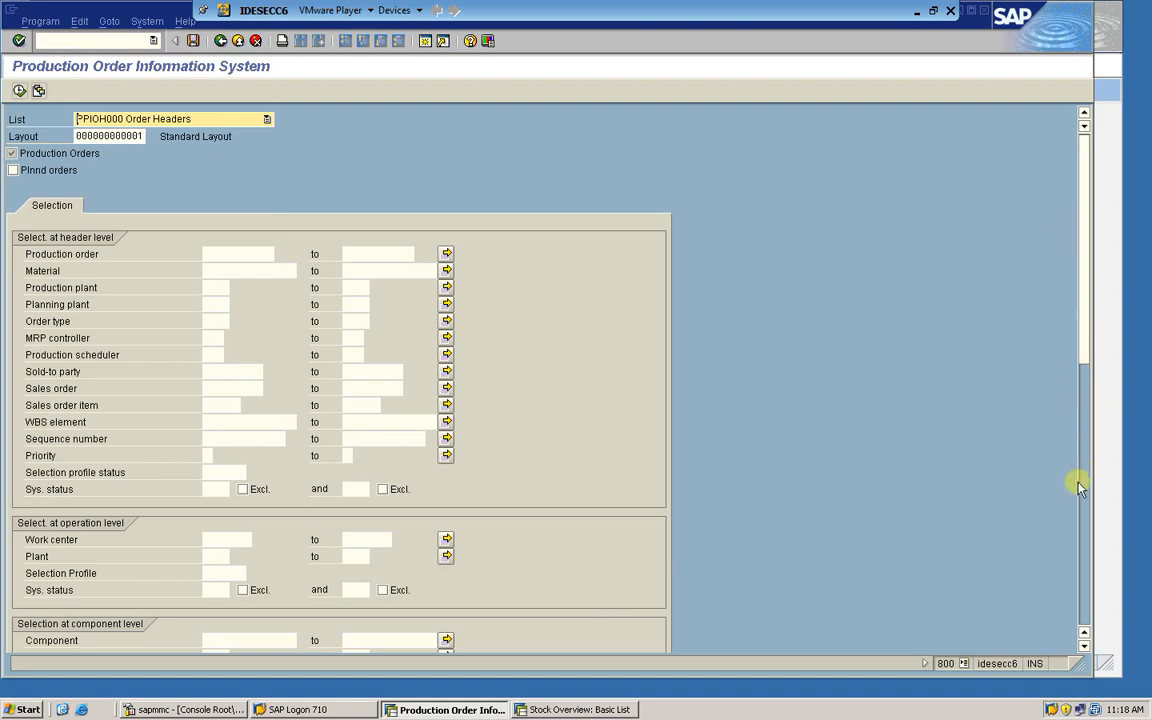
drag(1088, 349, 1031, 568)
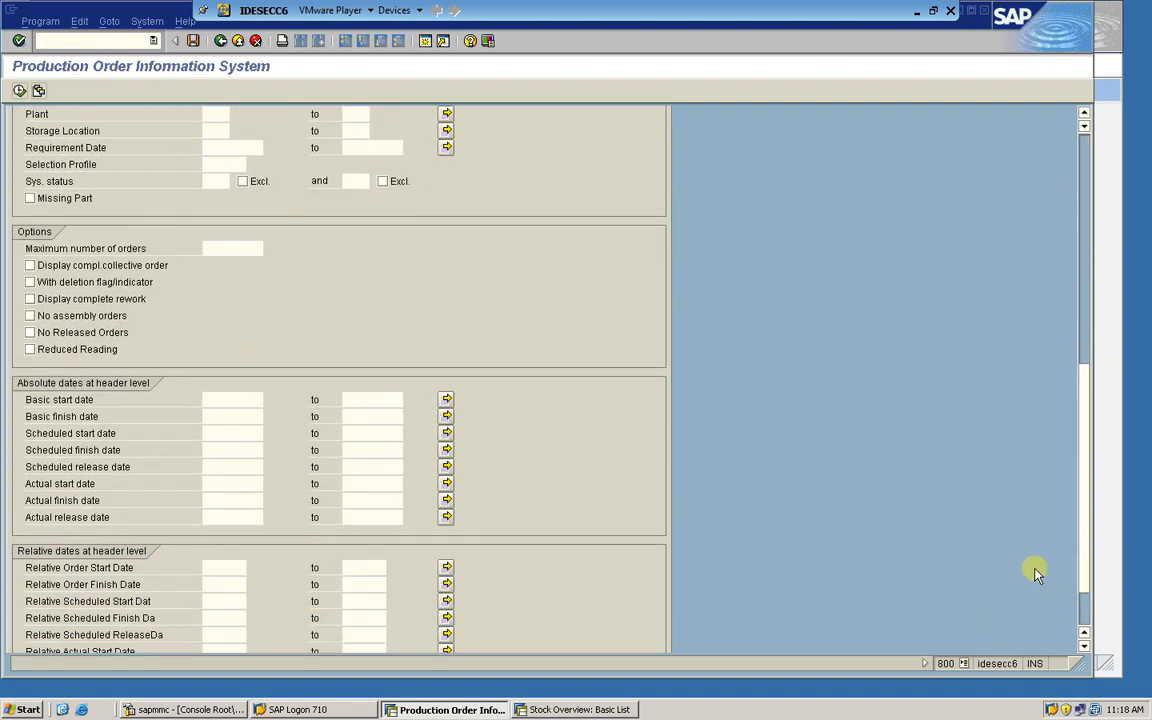
click(345, 400)
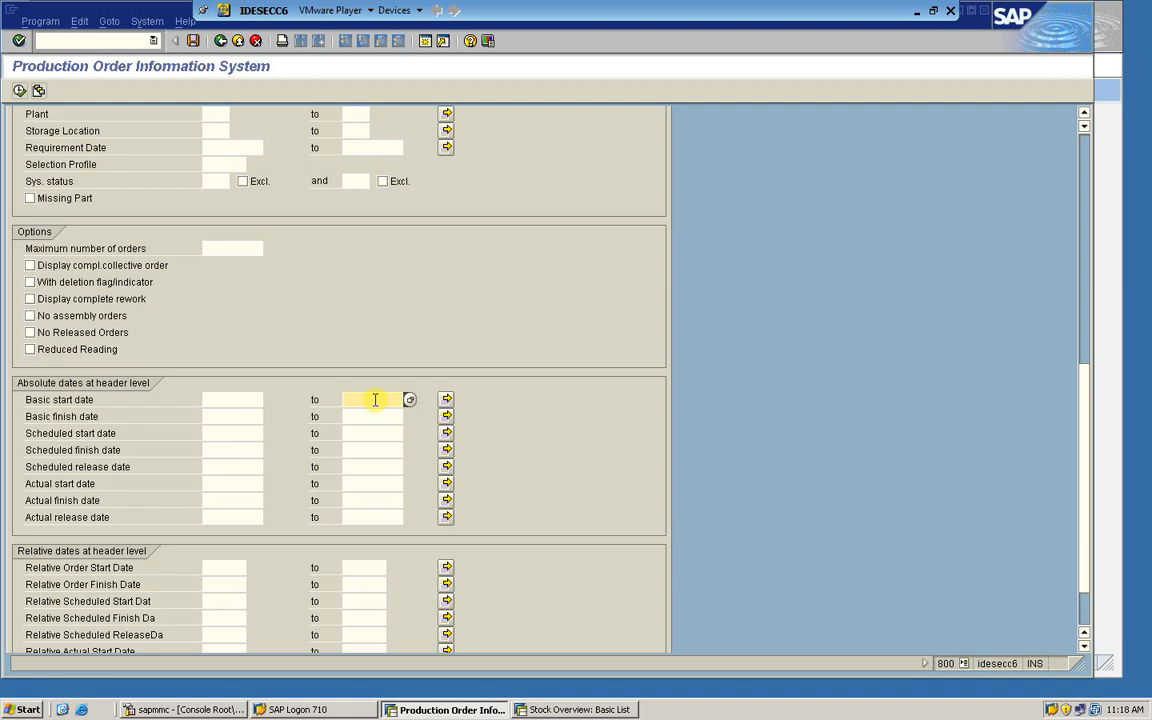
text(05.)
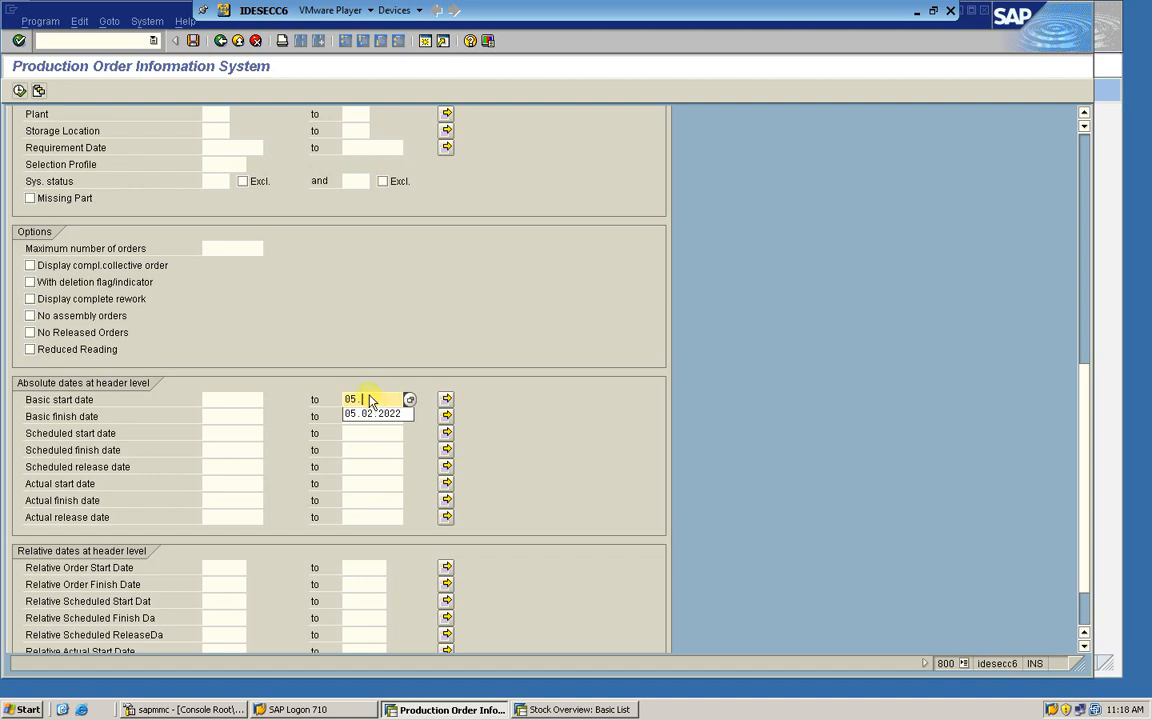
click(374, 412)
click(228, 399)
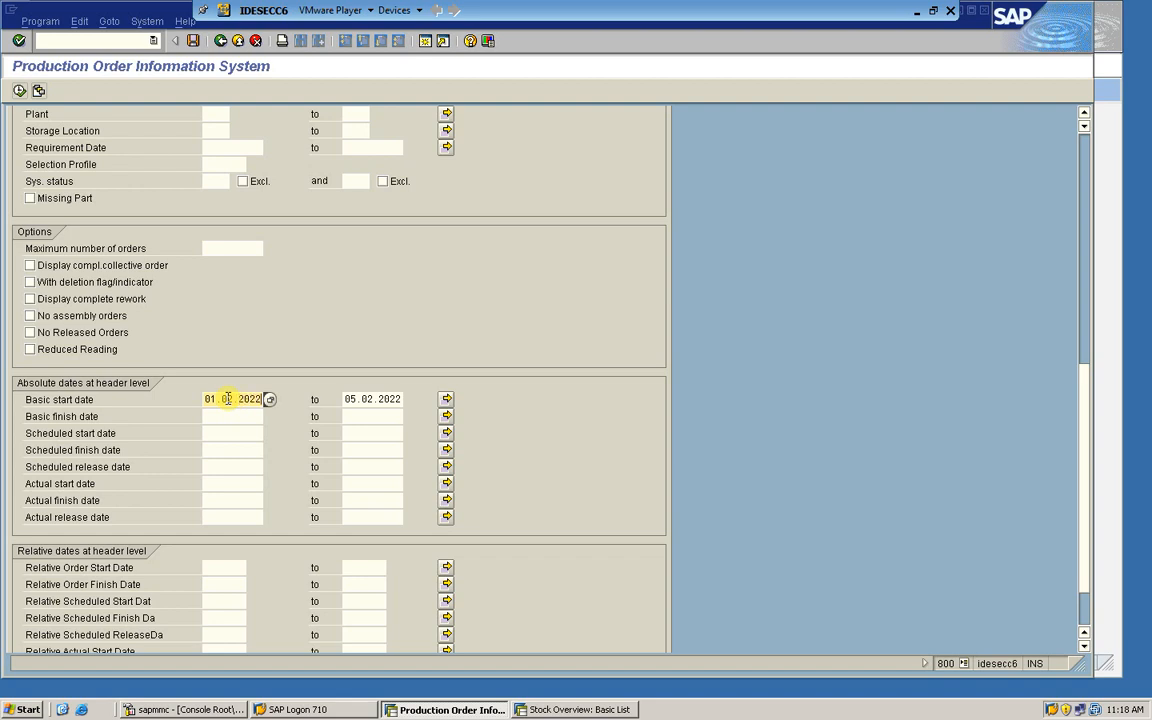
click(19, 90)
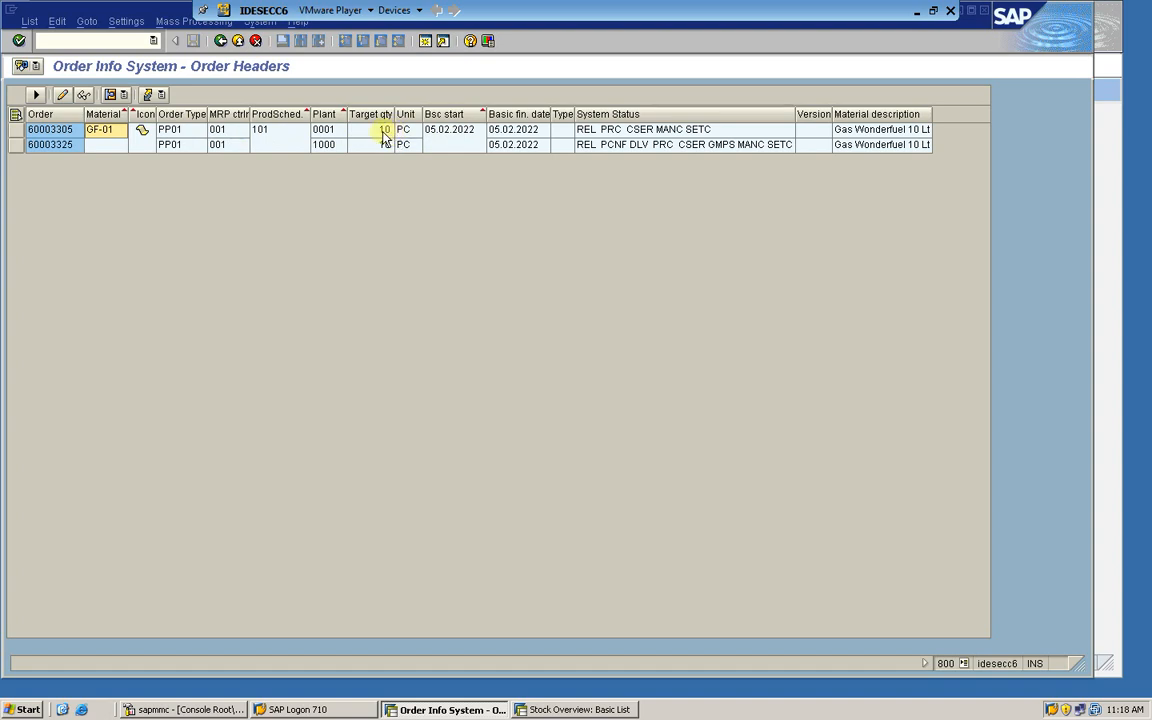
Step: Start a new production order for material GF-01 at production plant 1000 with order type PP01
click(87, 41)
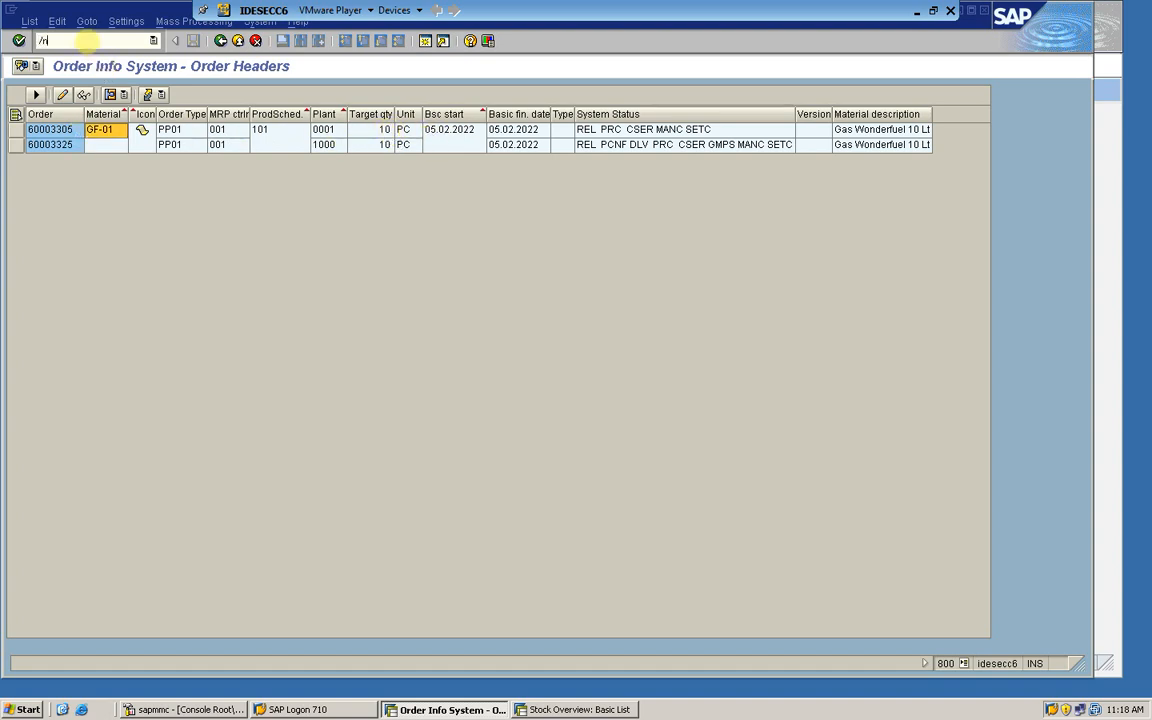
text(/n)
key(Return)
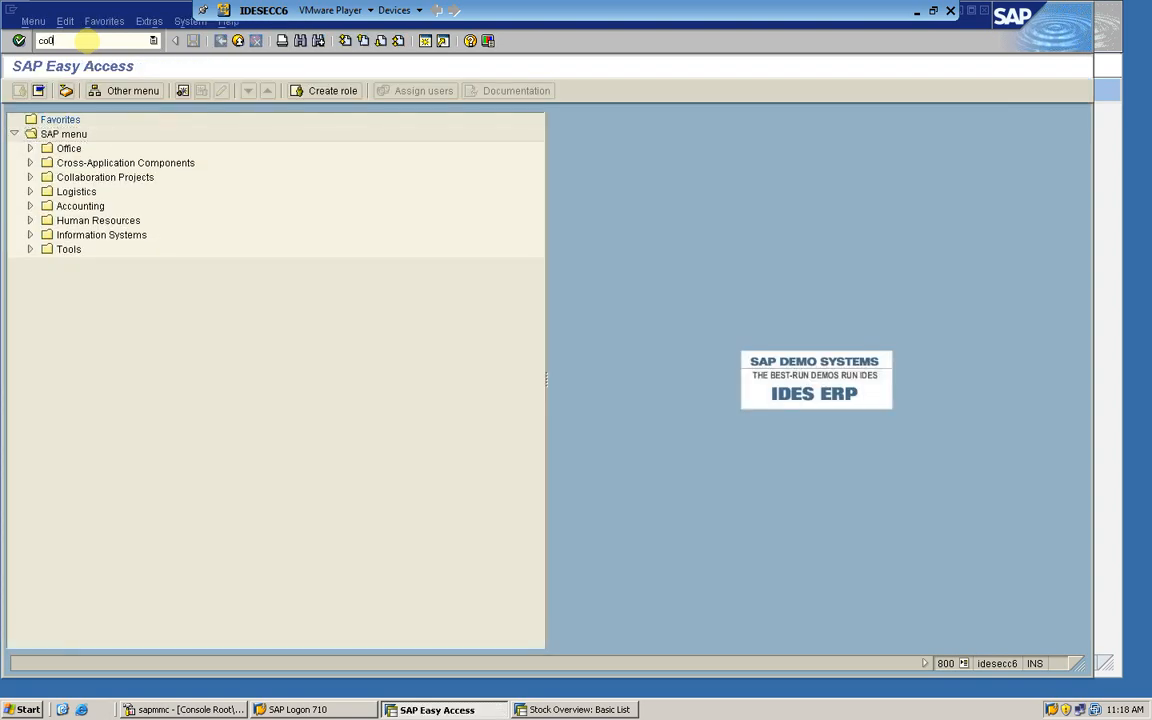
key(Down)
key(Down)
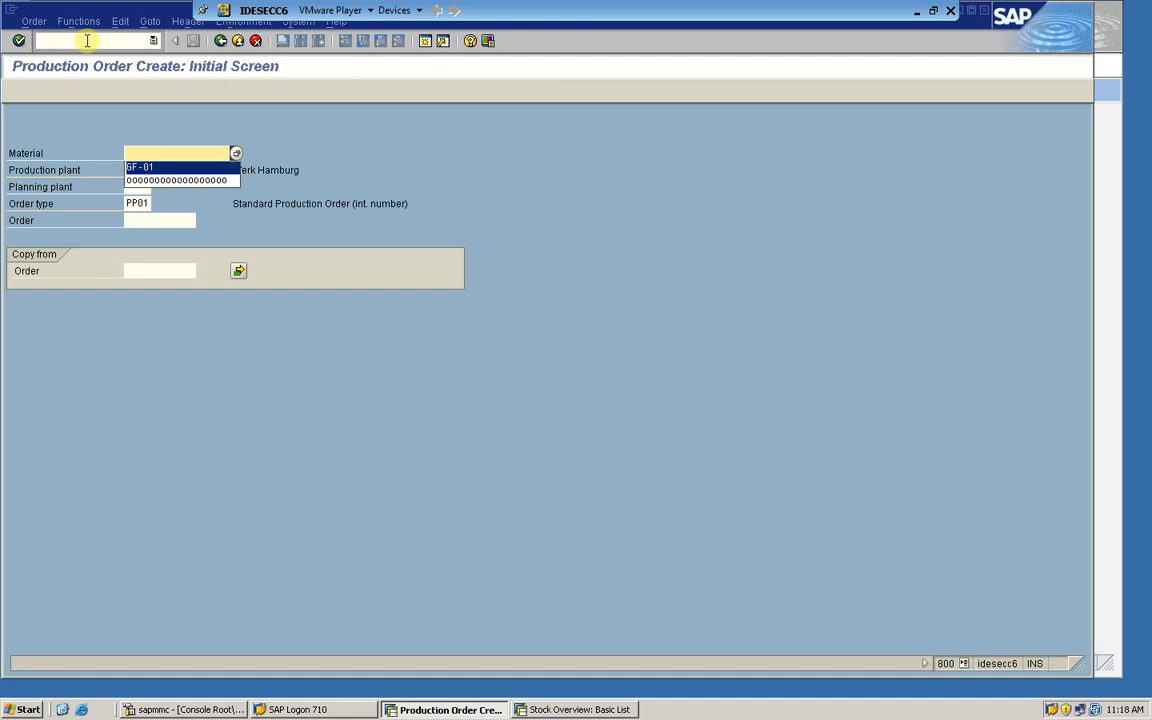
key(Return)
key(Return)
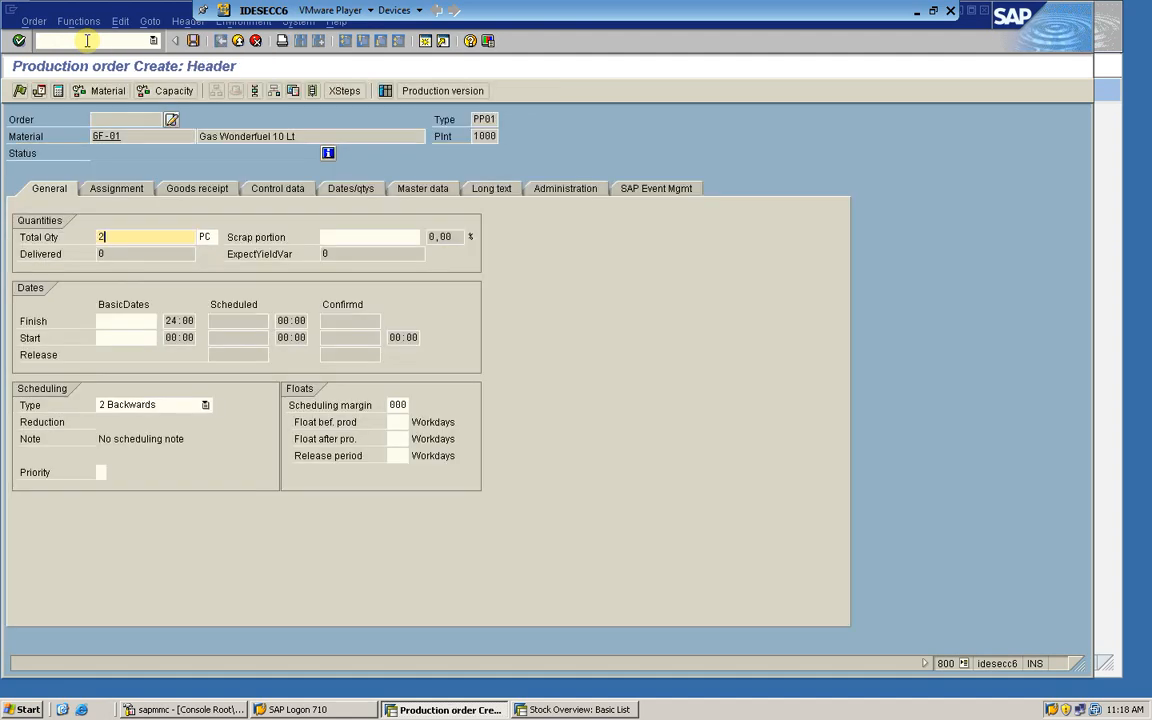
Step: Set the order's total quantity to 2 PC and the scheduling type to Current date, and save the order
click(205, 405)
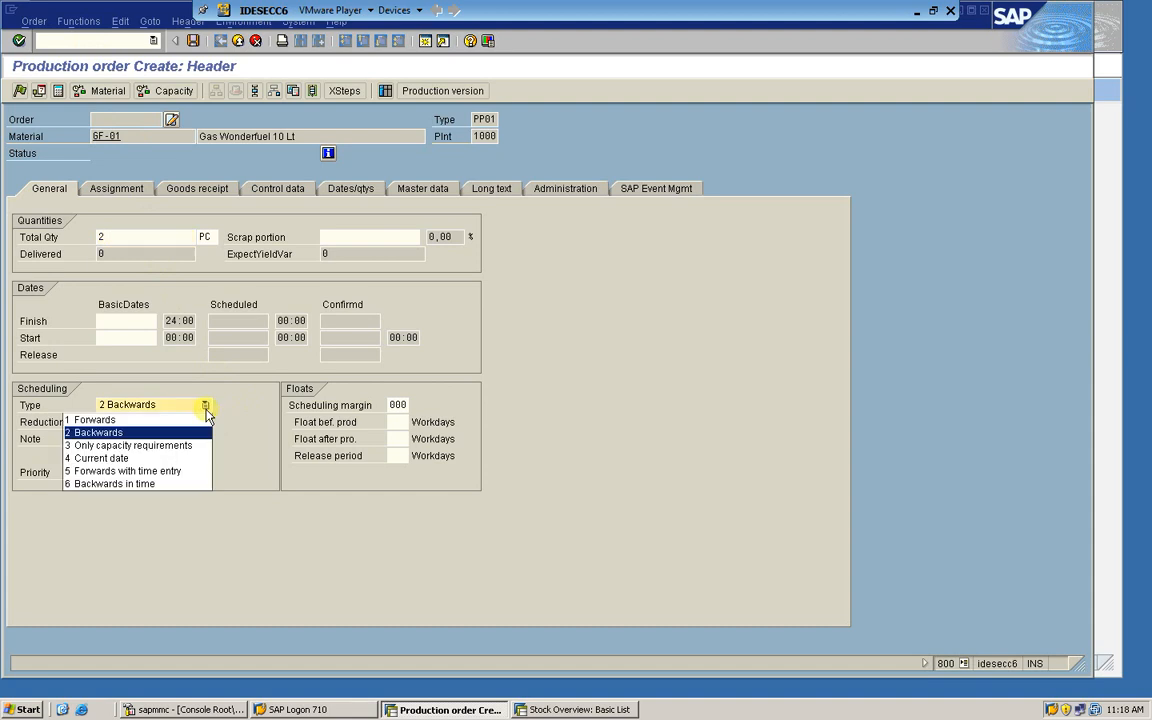
click(138, 459)
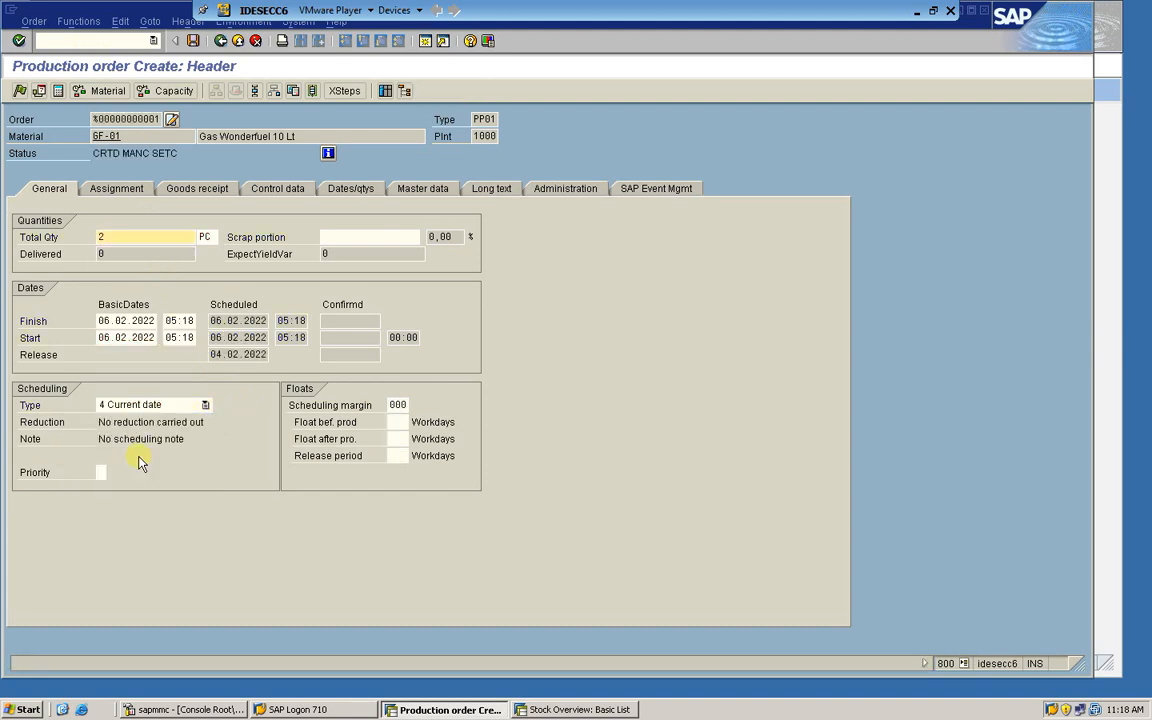
click(192, 40)
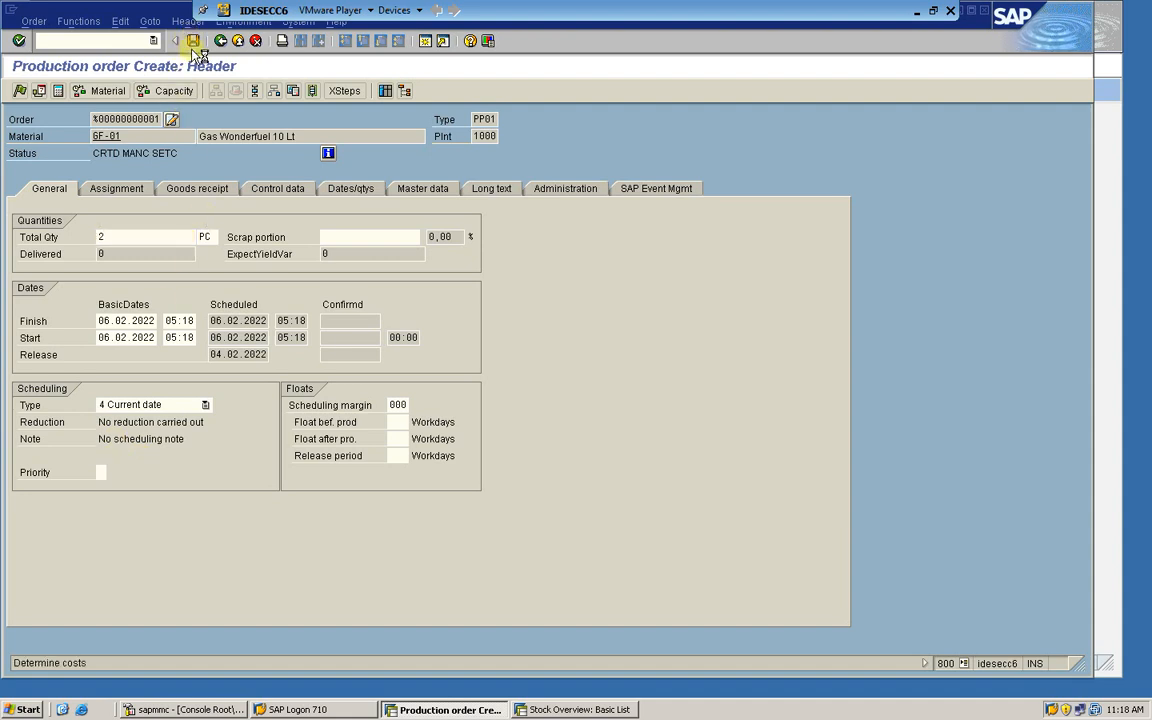
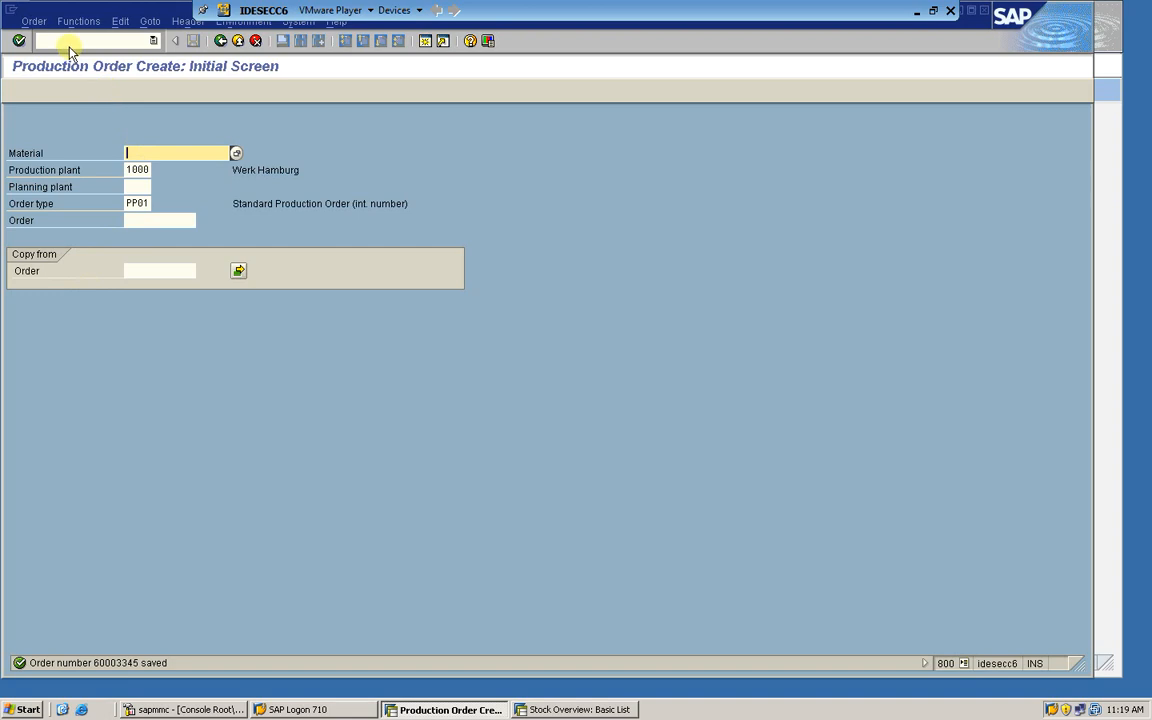
Step: Open the newly saved GF-01 production order for changing
click(33, 21)
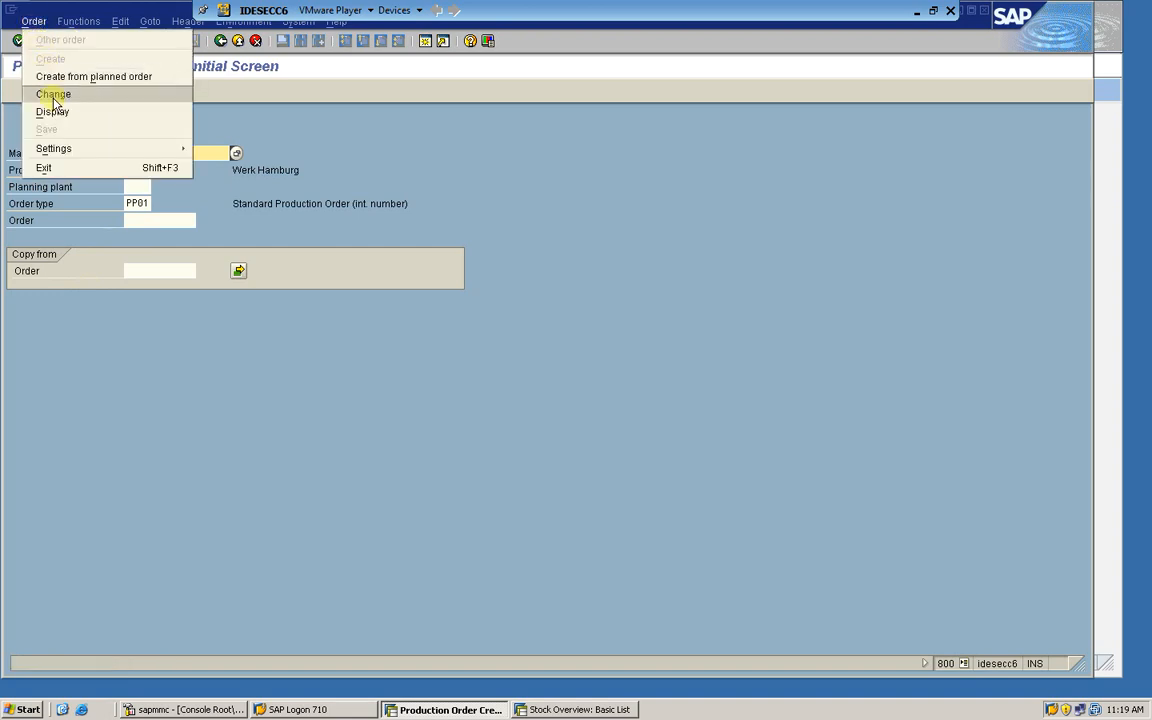
click(53, 98)
key(Return)
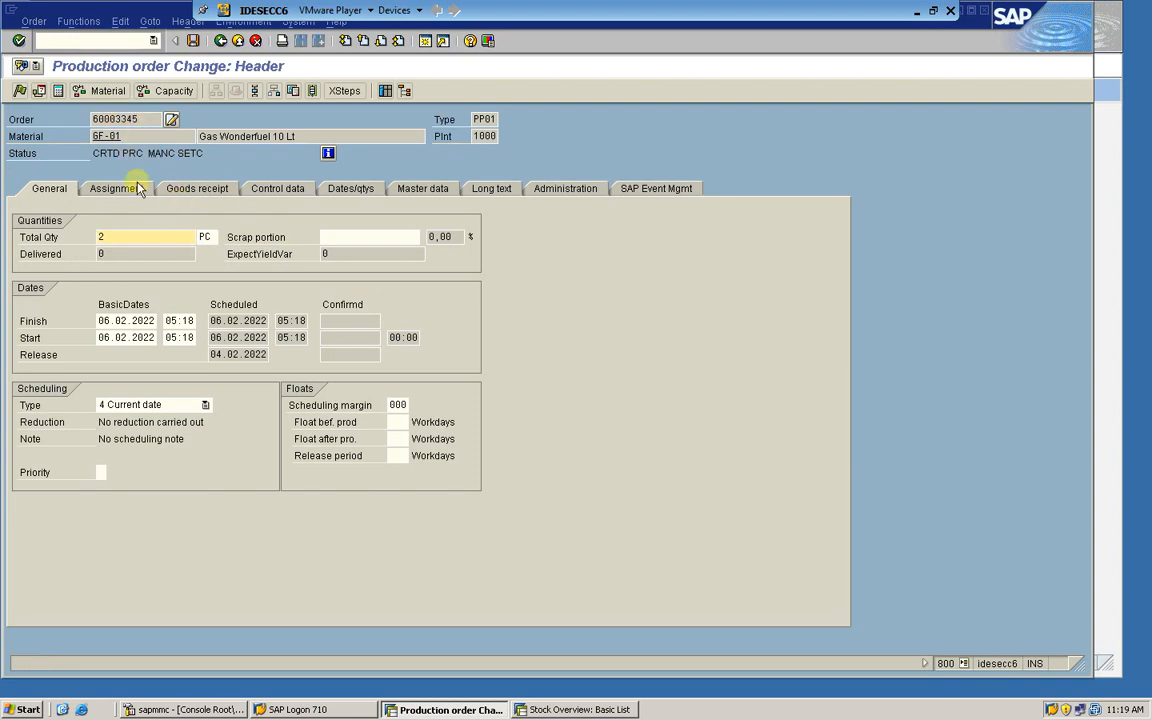
Step: Run the material availability check on the order and read the detailed explanation of its message
click(93, 90)
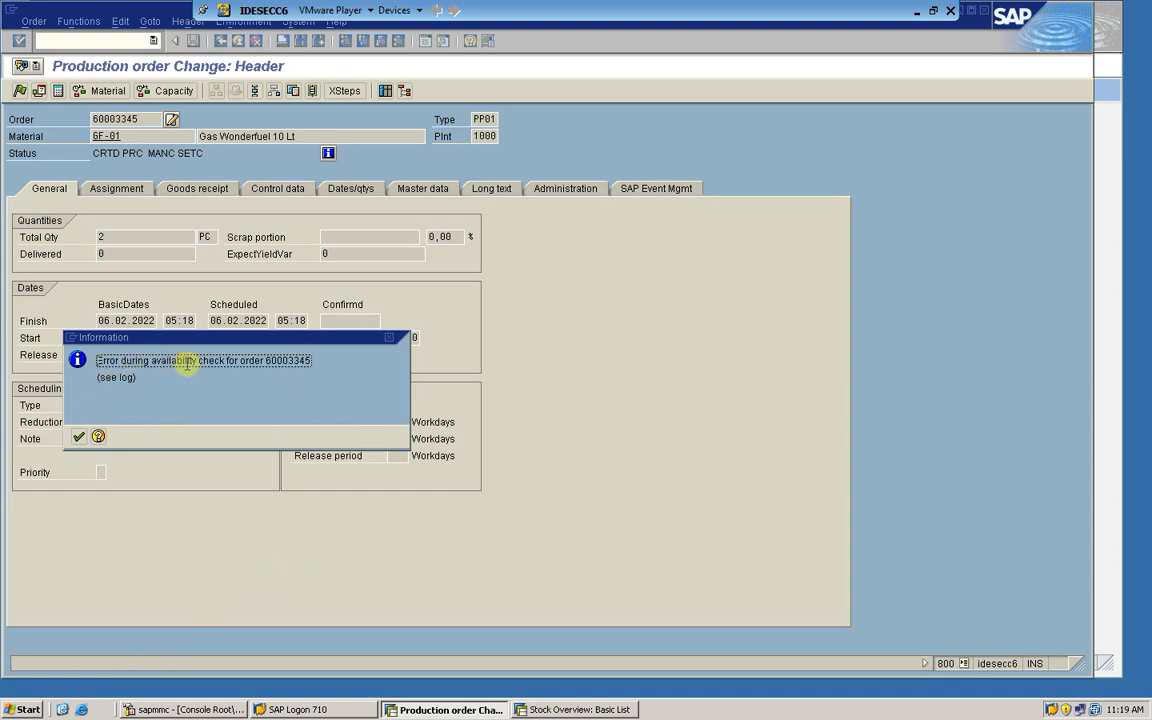
click(97, 437)
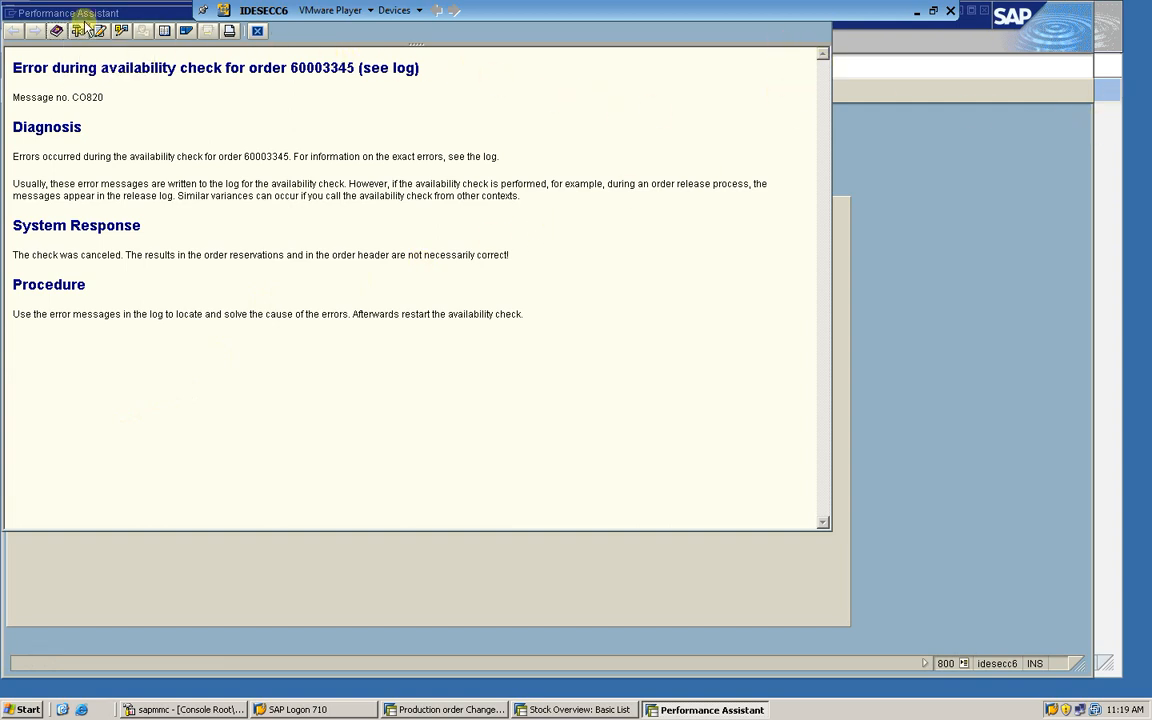
drag(88, 17, 107, 109)
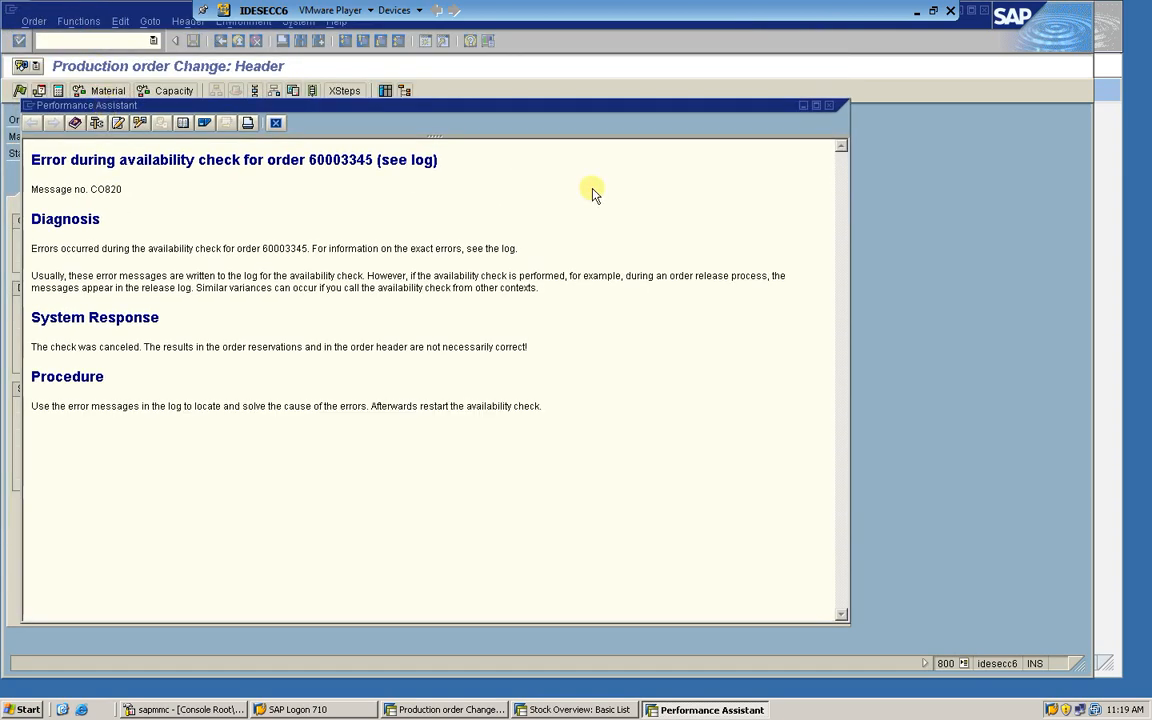
click(830, 105)
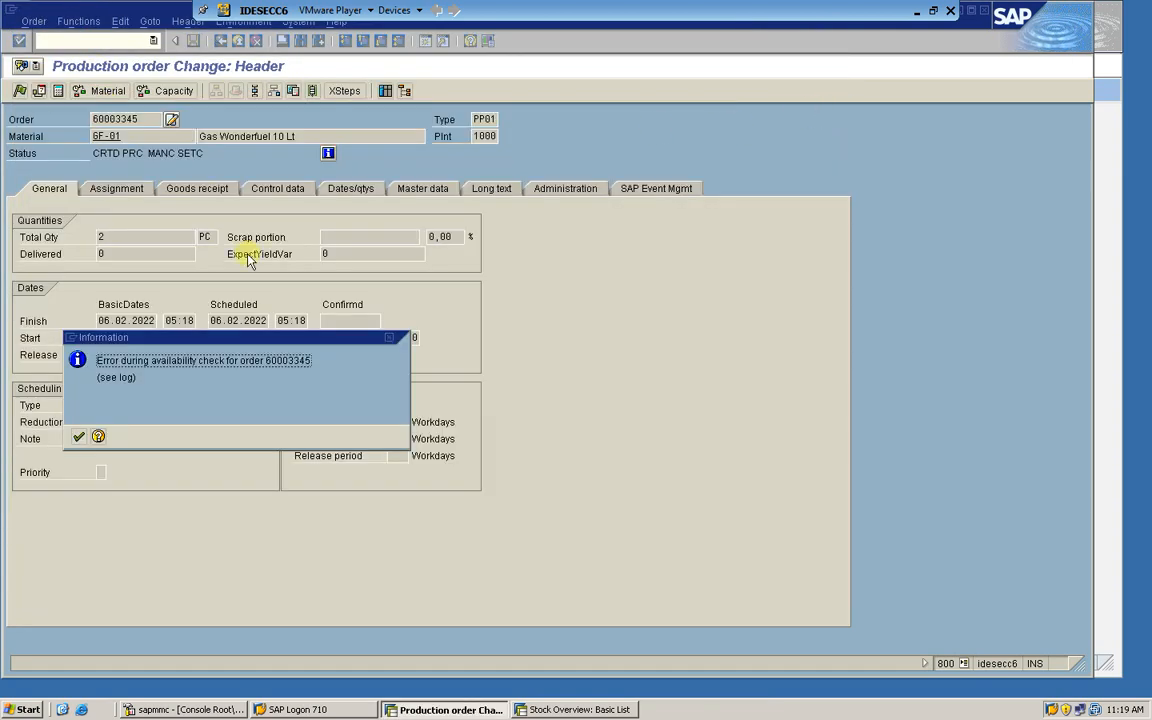
click(79, 436)
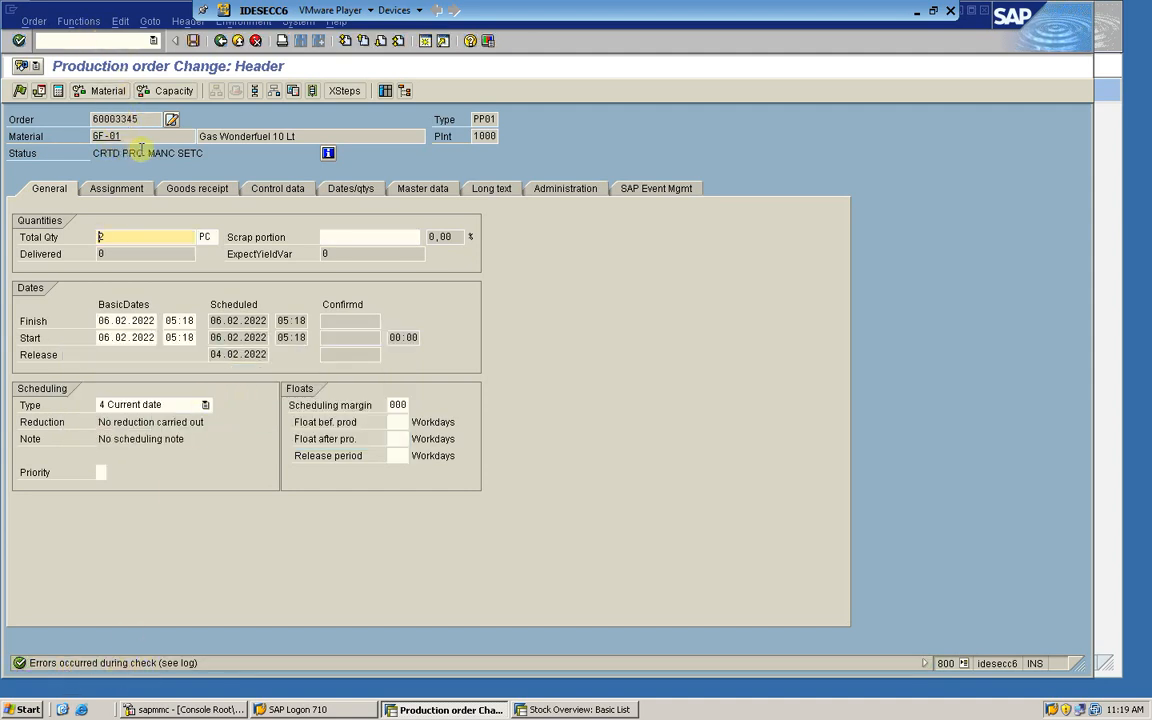
Step: Release the production order and save it
click(58, 91)
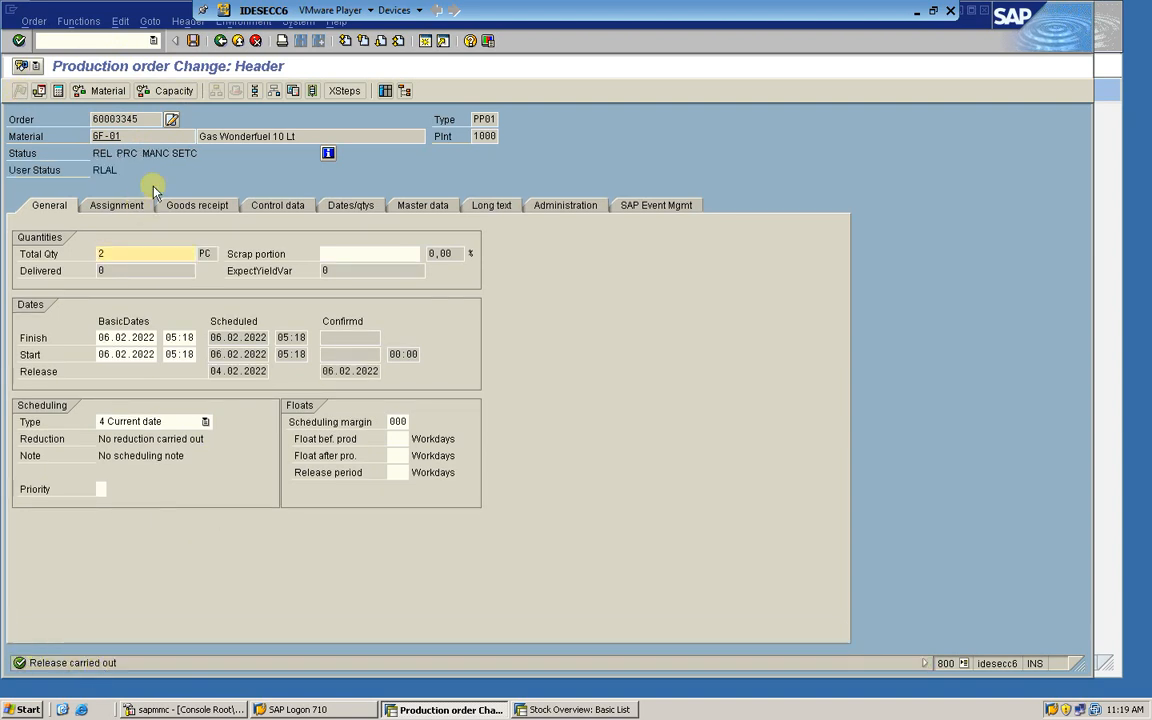
click(193, 41)
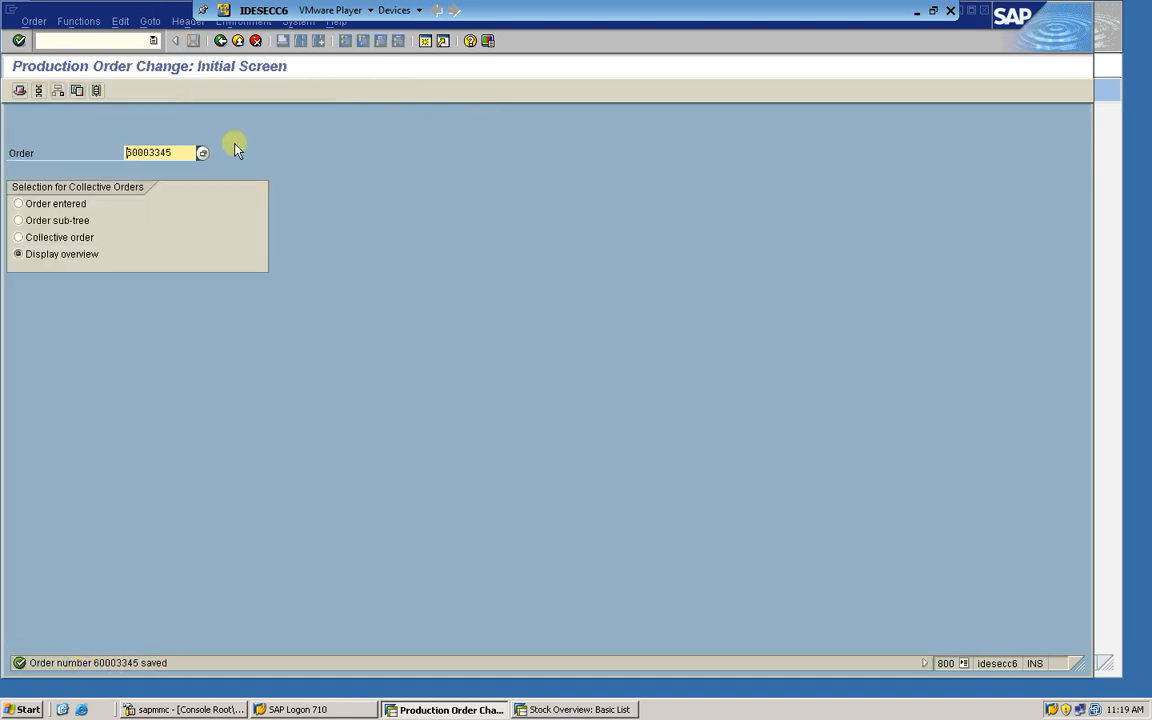
Step: Reopen the released order, check its status and copy its order number
key(Return)
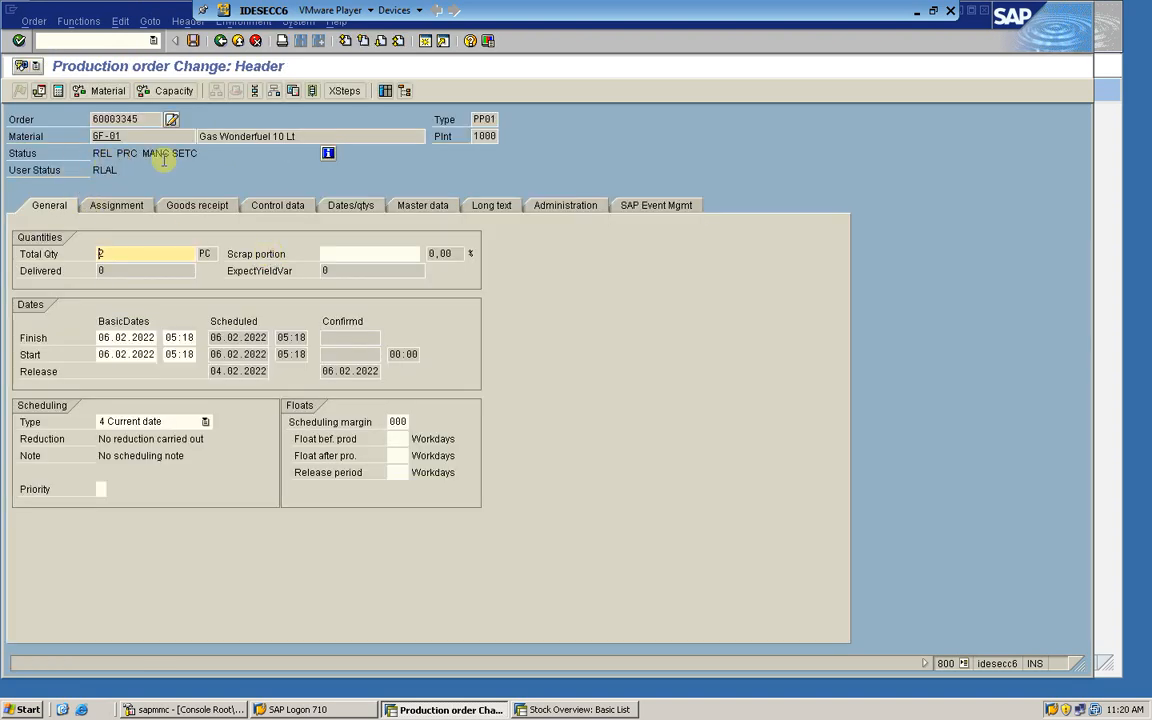
click(79, 39)
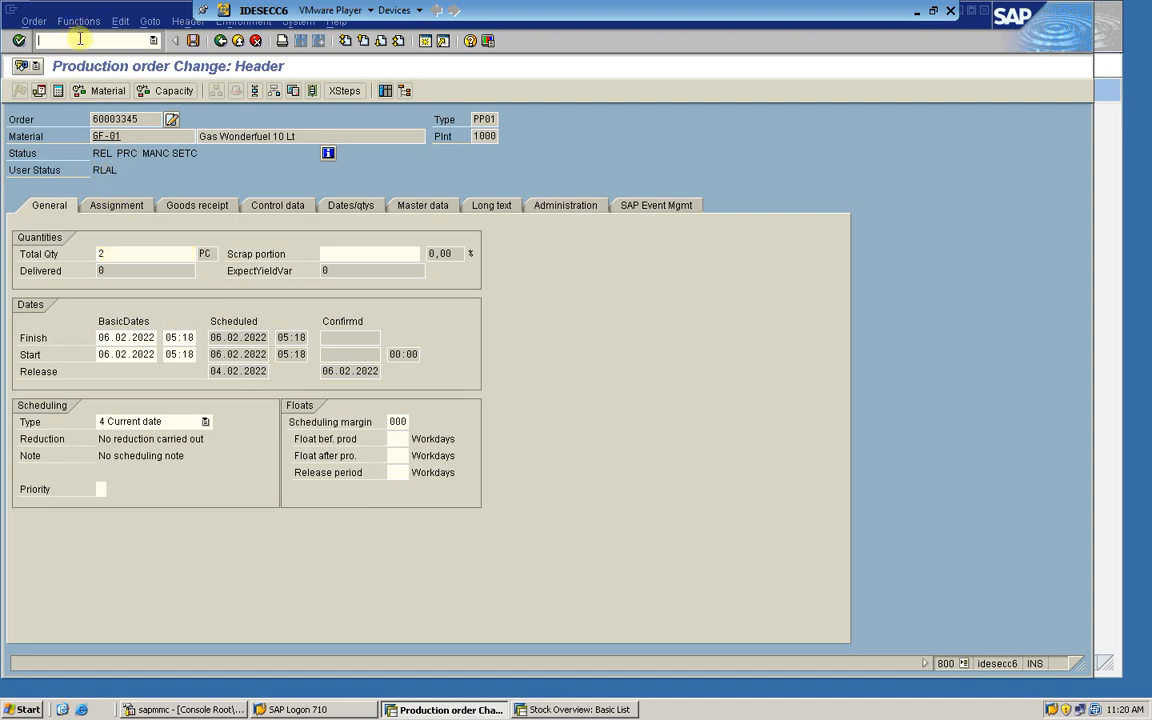
drag(155, 118, 28, 94)
key(ctrl+c)
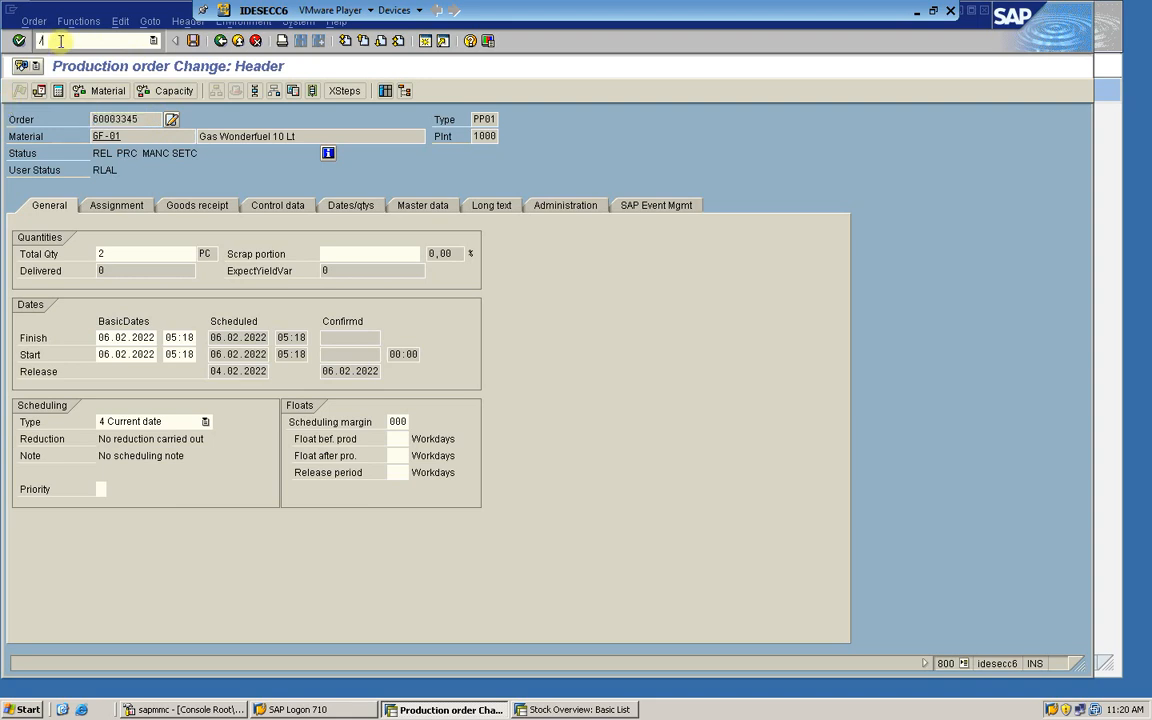
Step: Open the goods movement transaction and load the order's components as a Goods Issue with reference to Order, using the copied order number
key(Return)
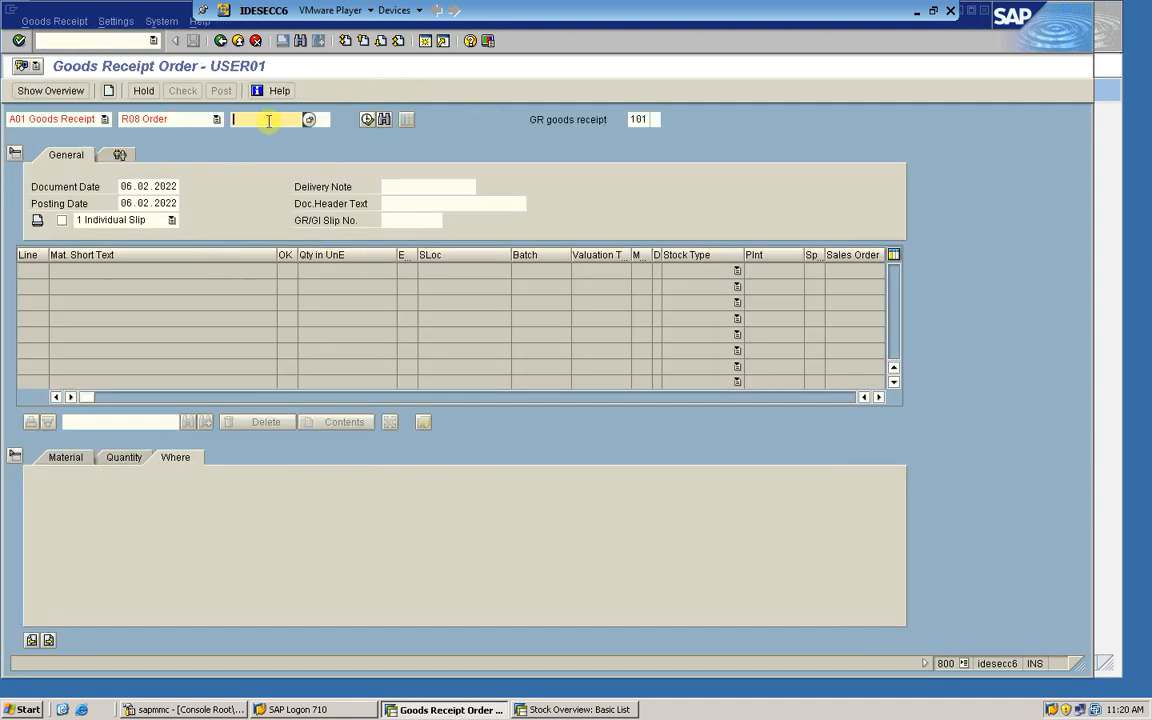
click(104, 119)
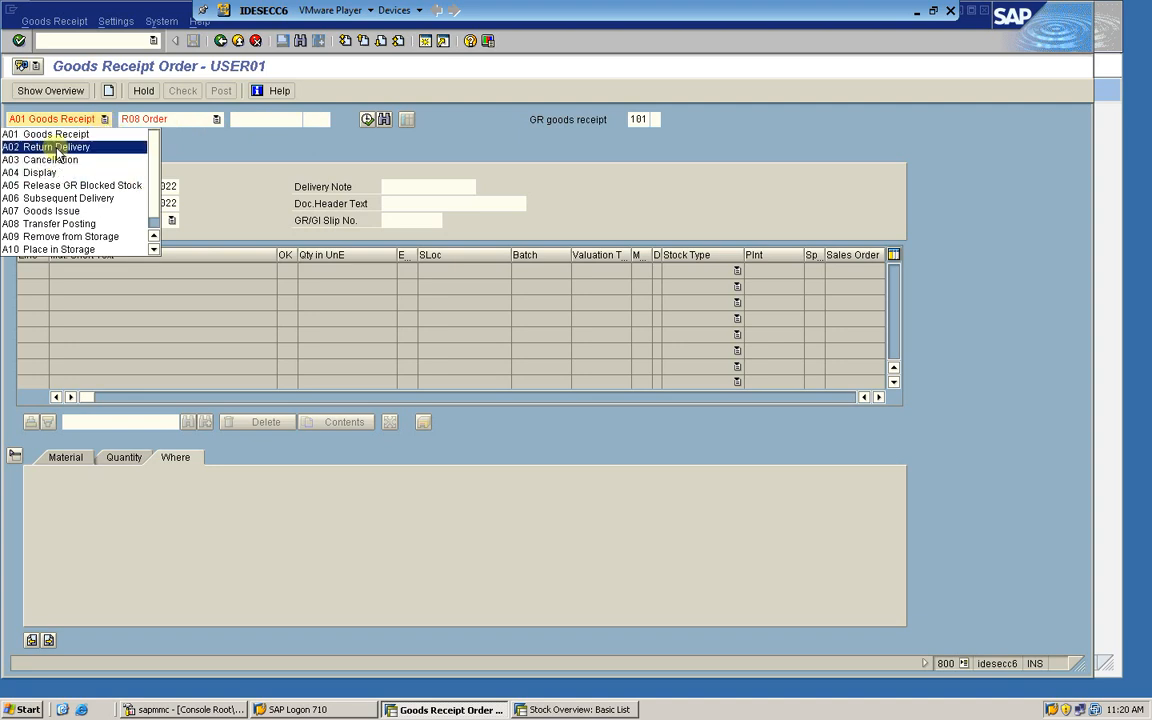
click(64, 211)
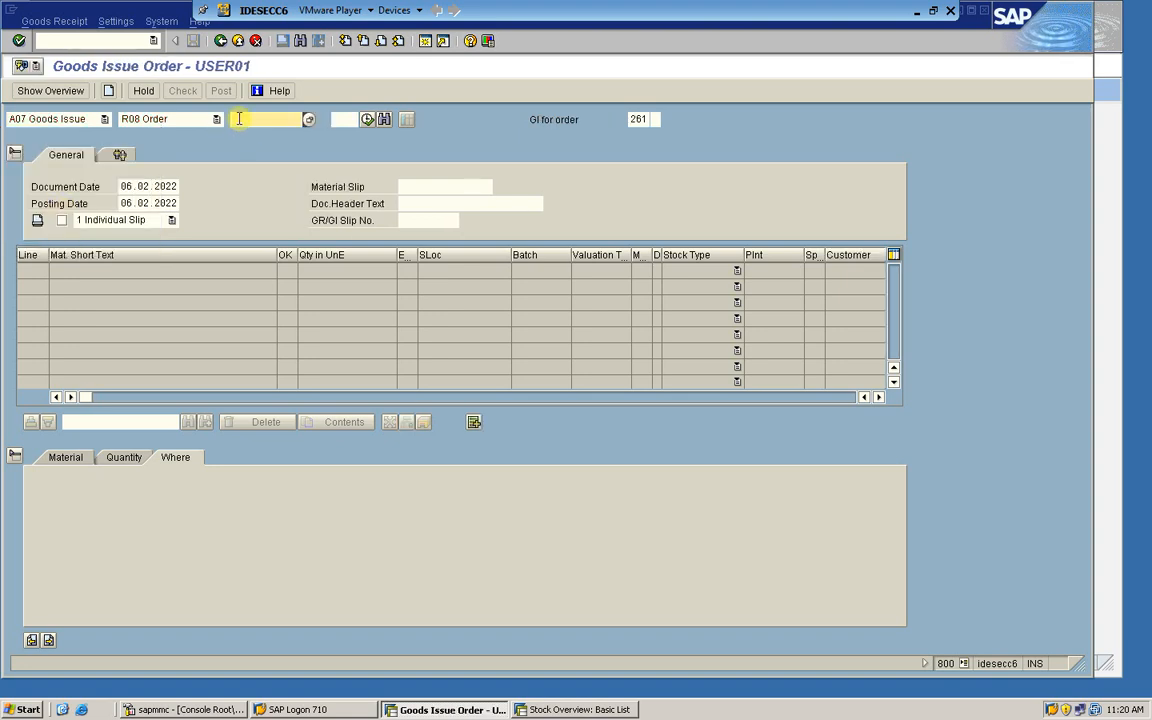
key(ctrl+v)
key(Return)
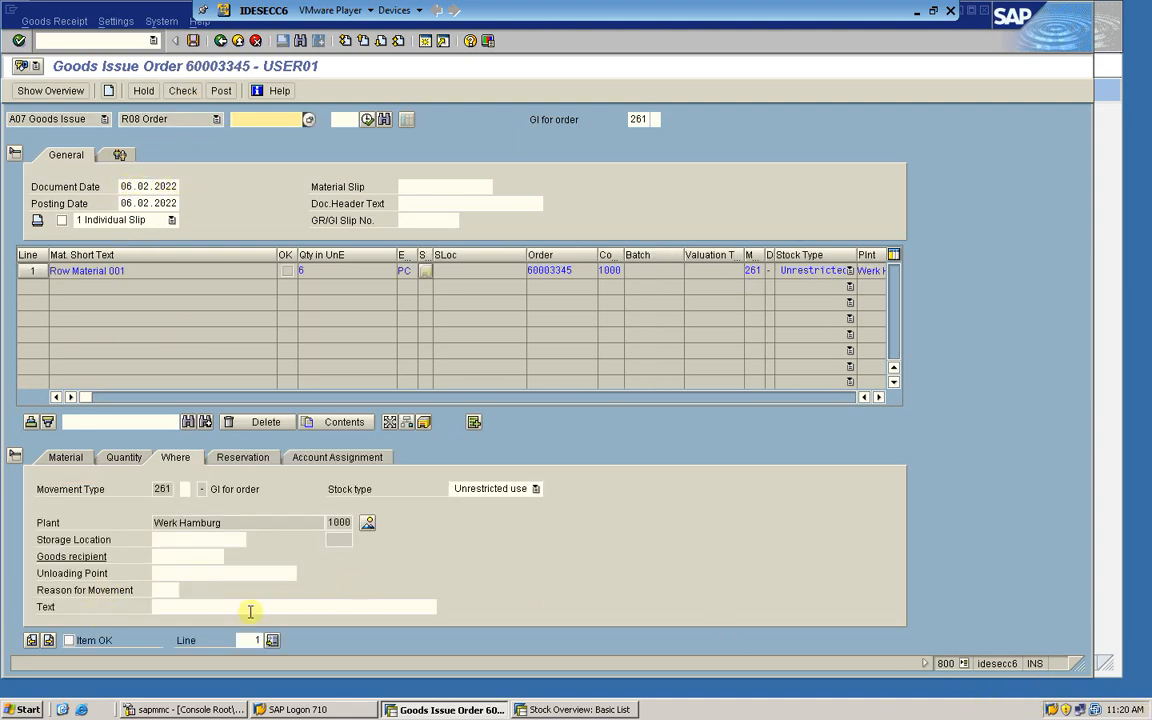
Step: Mark the Row Material 001 item as OK, review its quantity and set its storage location to 0001
click(69, 640)
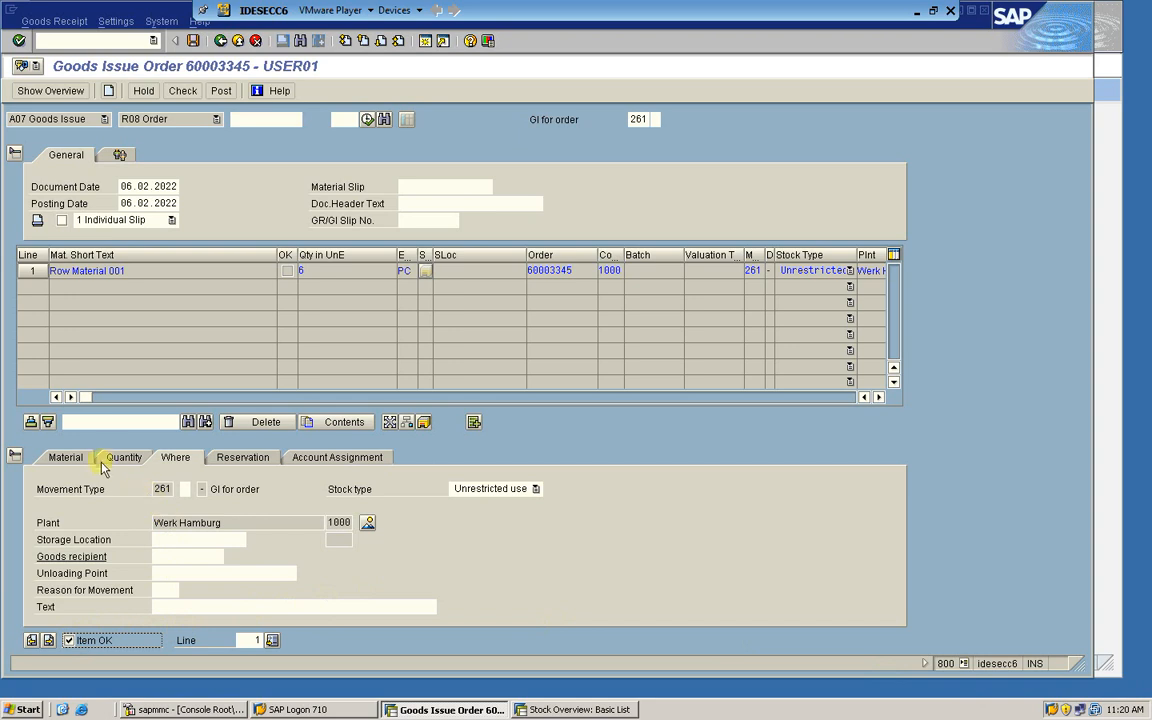
click(120, 457)
click(178, 457)
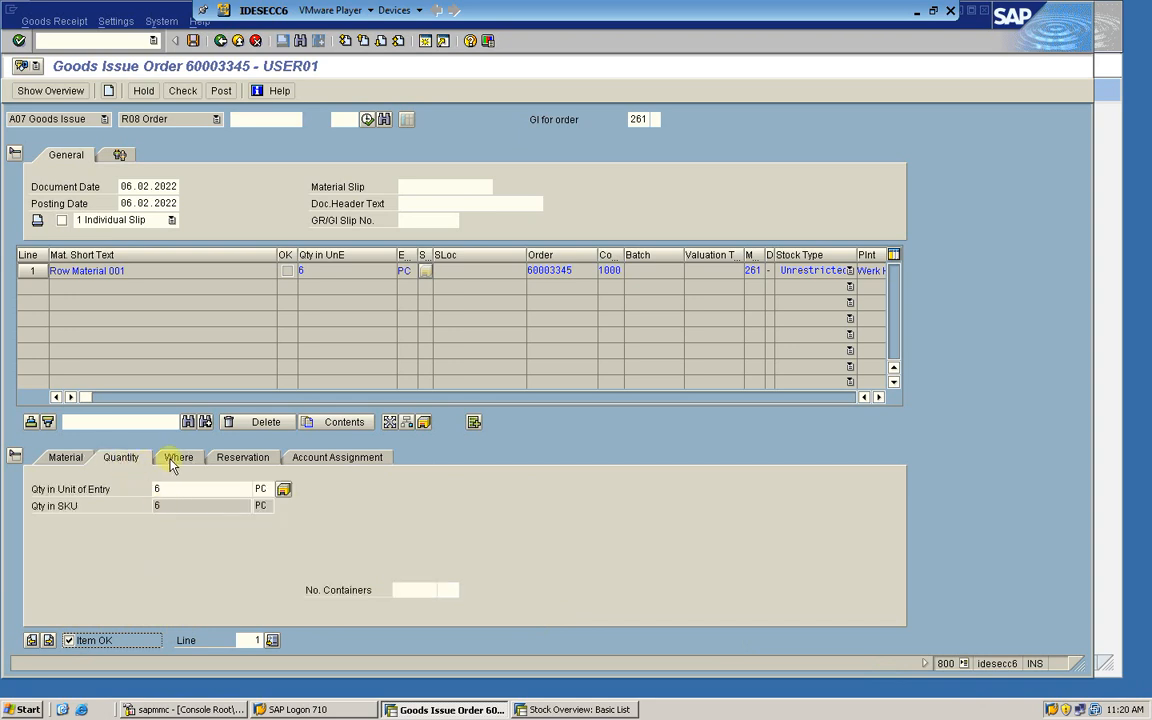
click(166, 539)
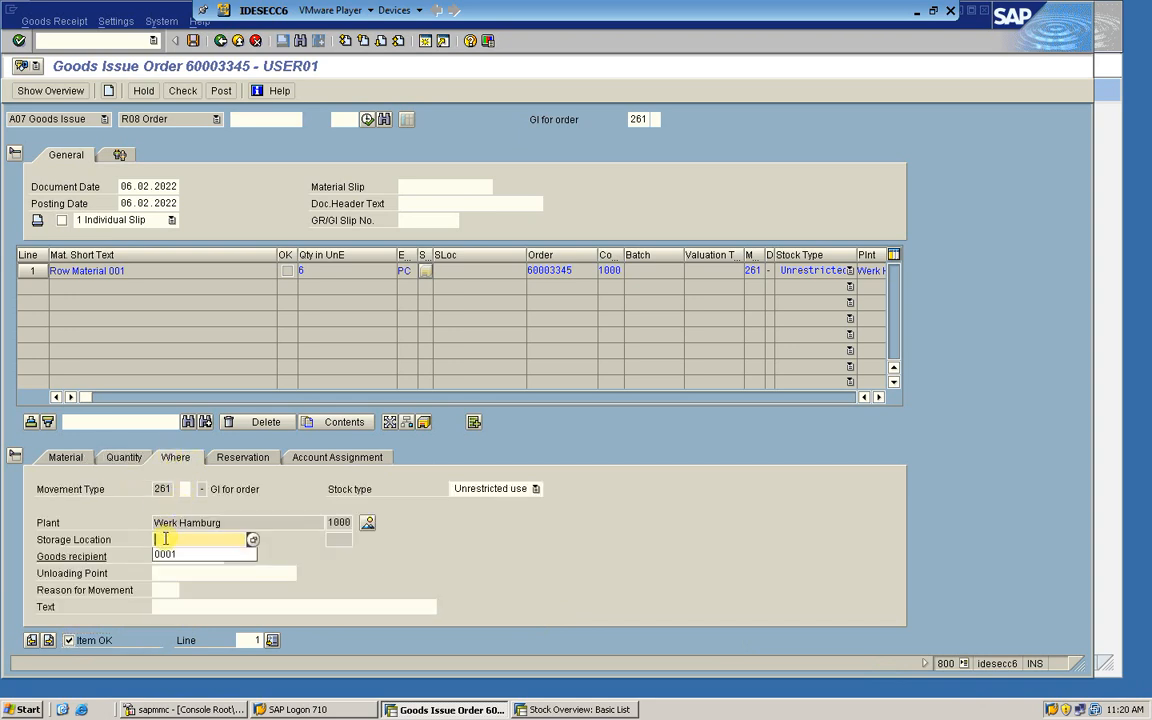
click(171, 556)
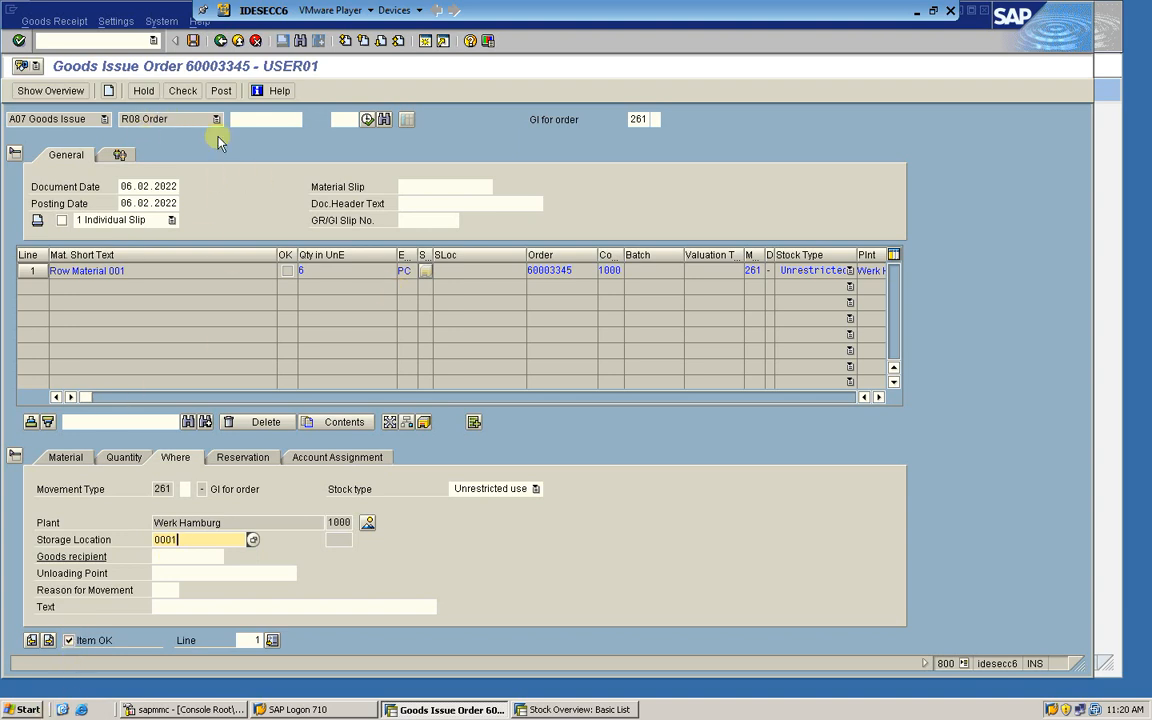
Step: Check the goods issue document and post it
click(182, 88)
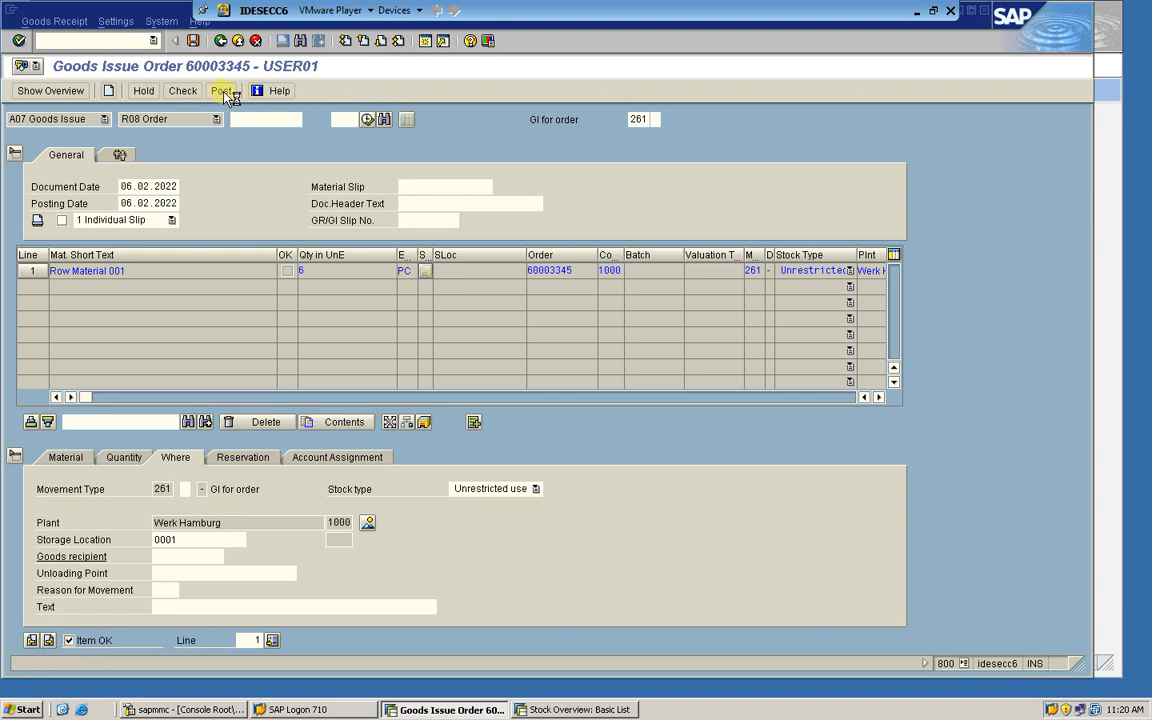
click(222, 91)
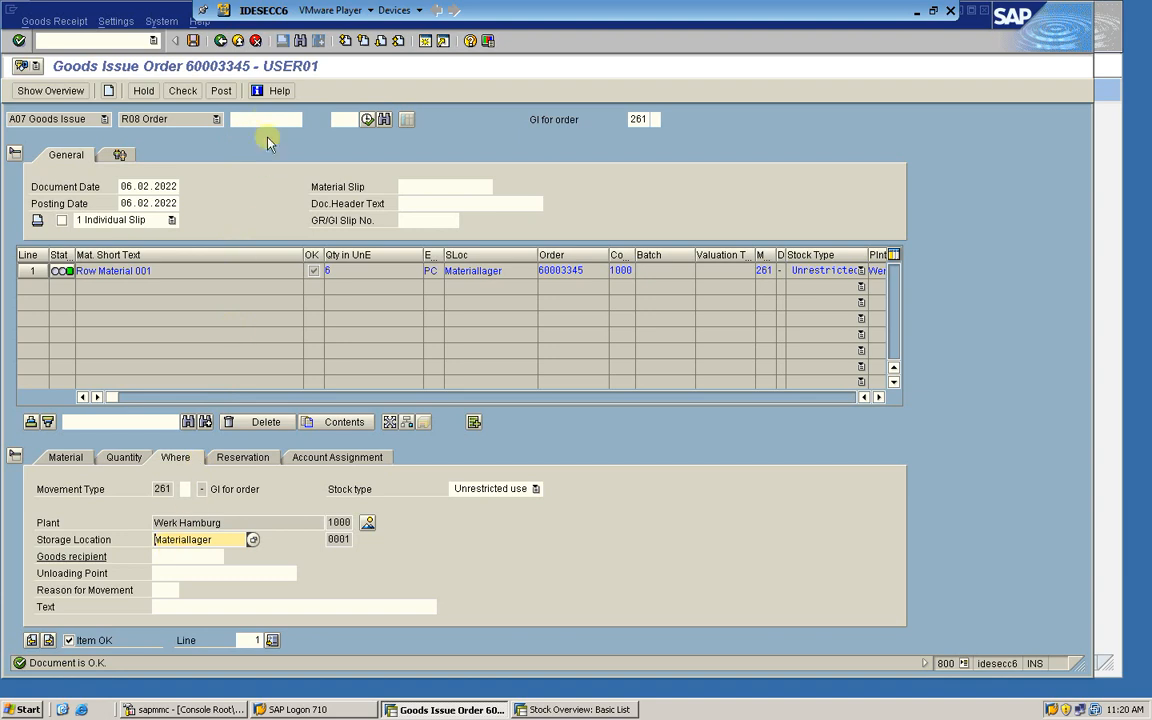
click(221, 90)
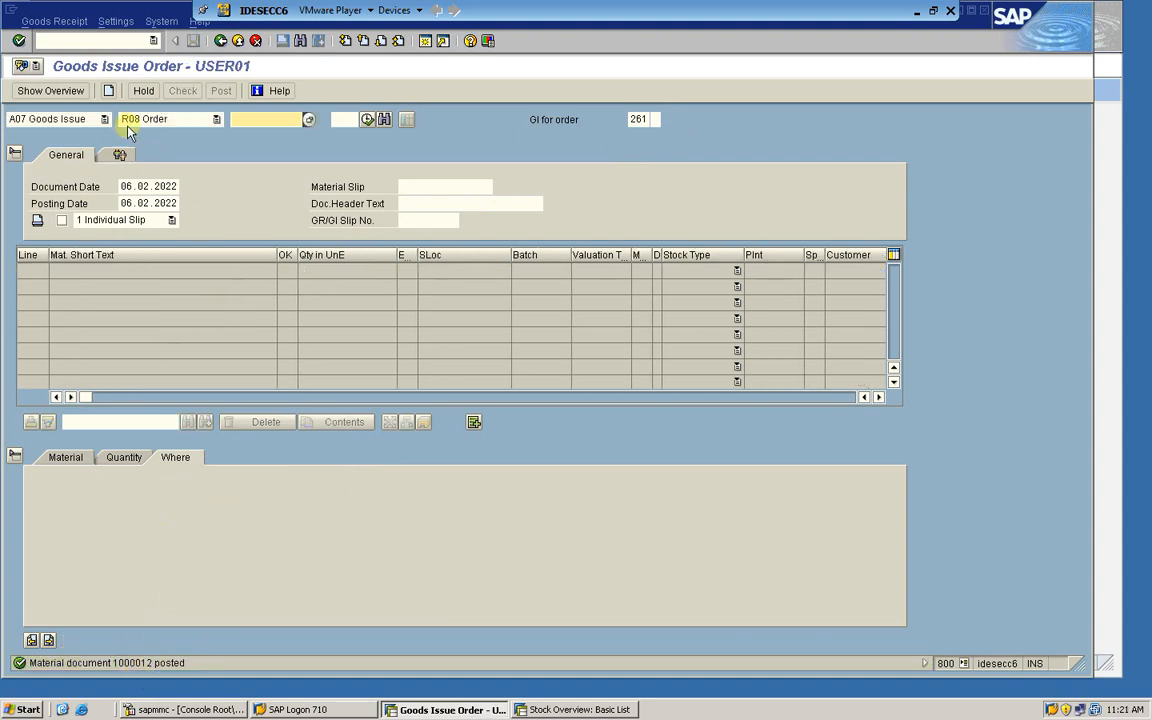
Step: Load the production order in the time ticket confirmation transaction CO11N and save the proposed partial confirmation of operation 0010
click(79, 40)
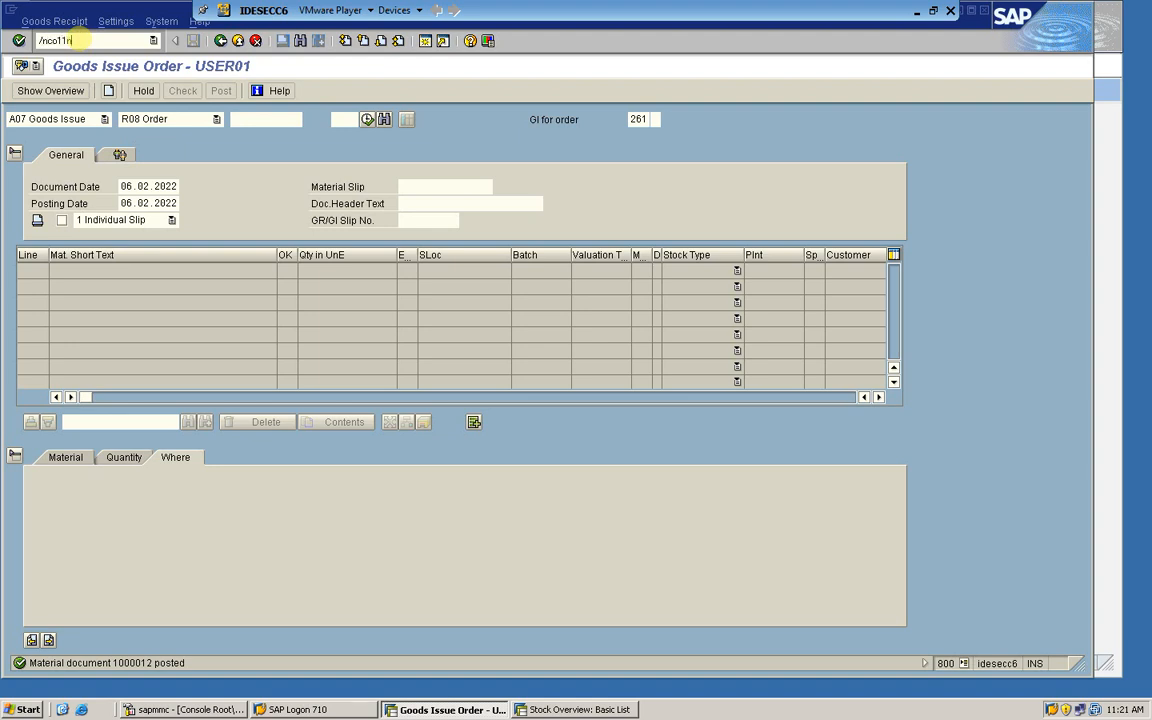
key(Return)
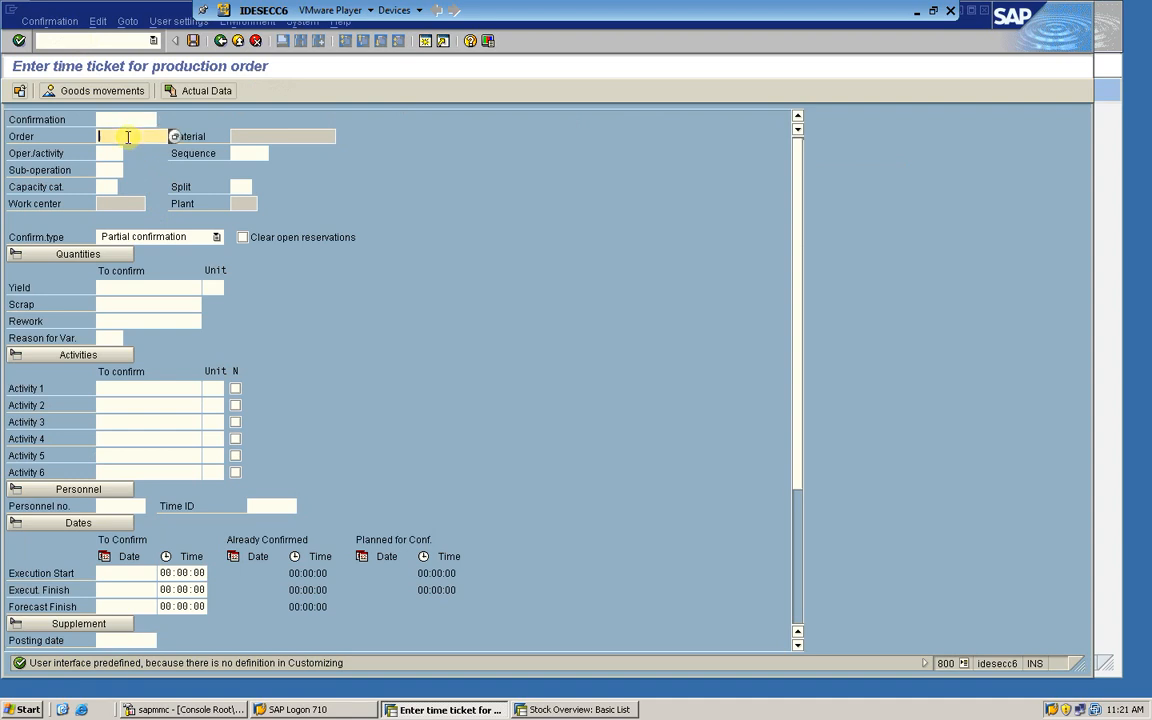
key(ctrl+v)
key(Return)
click(104, 119)
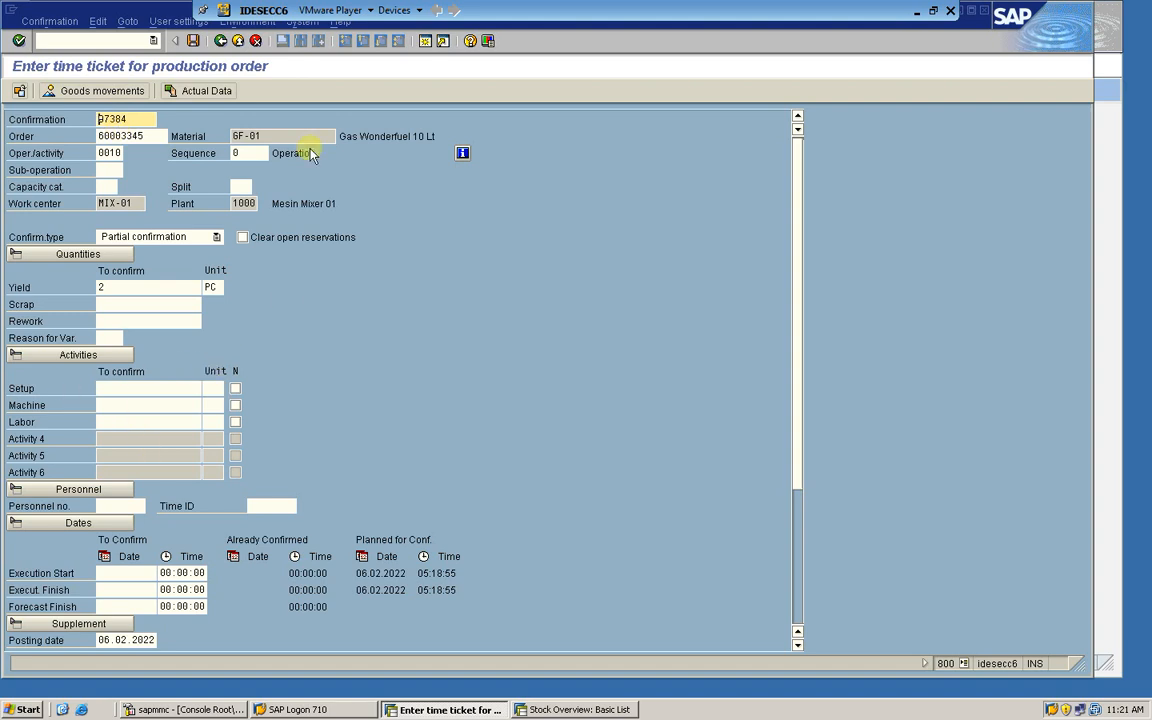
click(193, 41)
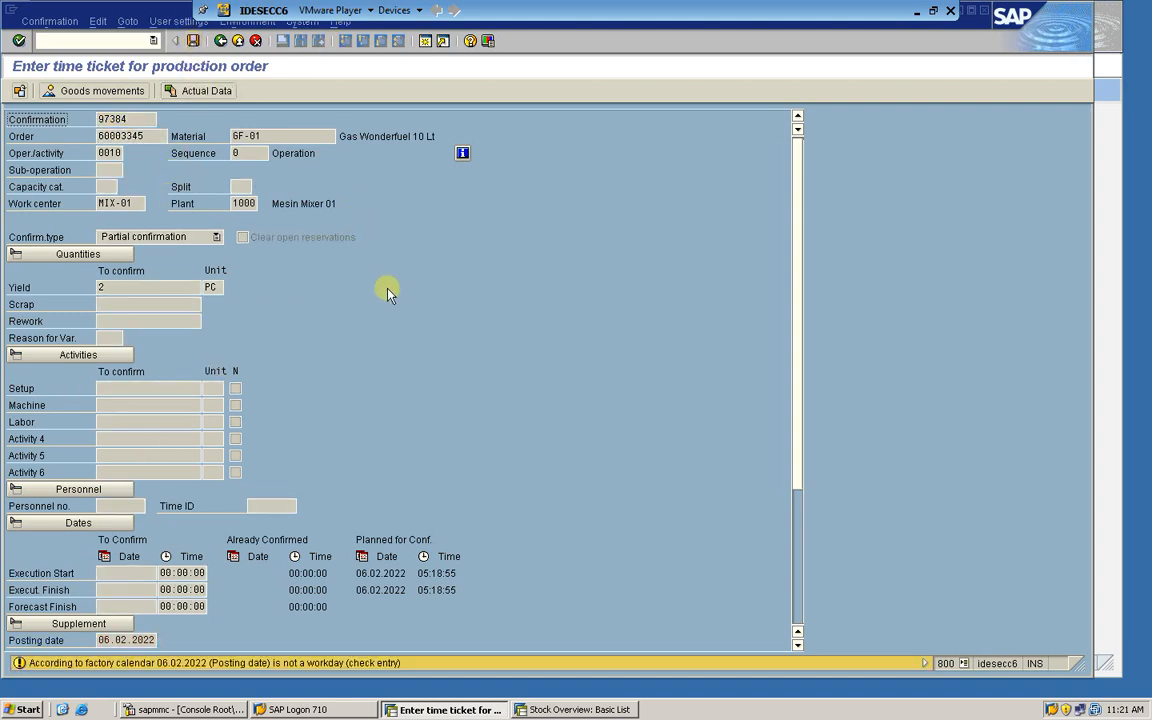
key(Return)
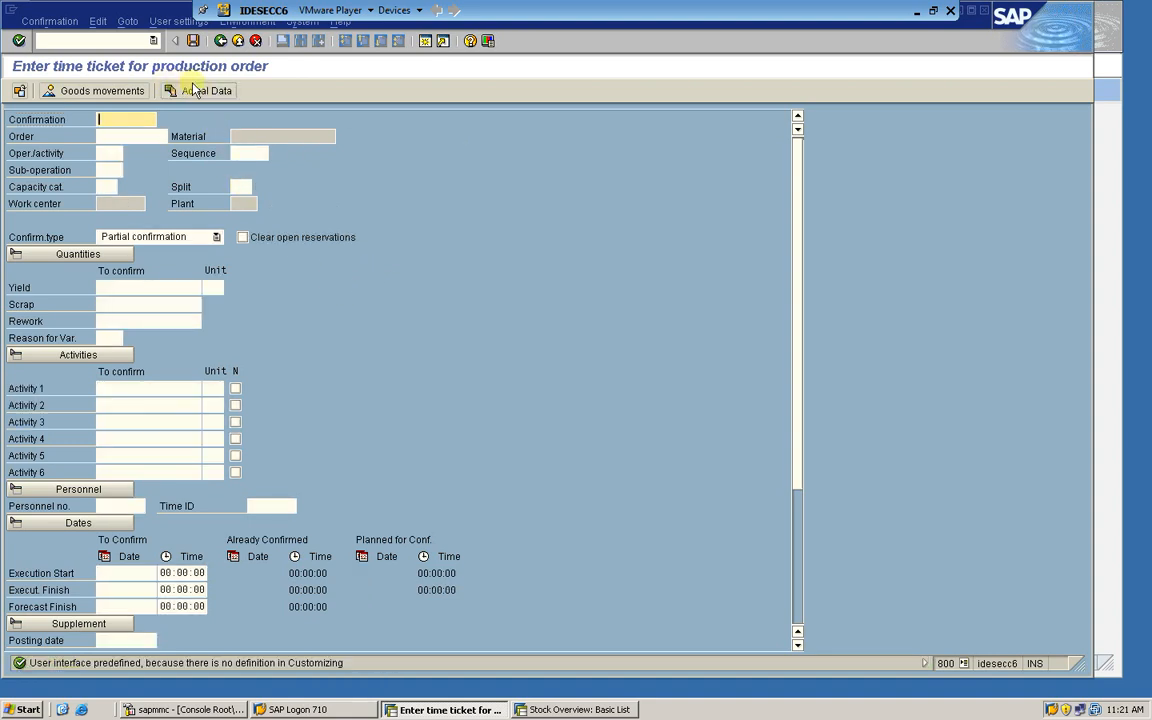
Step: Open the production order in CO02 and check its status in the header
click(60, 40)
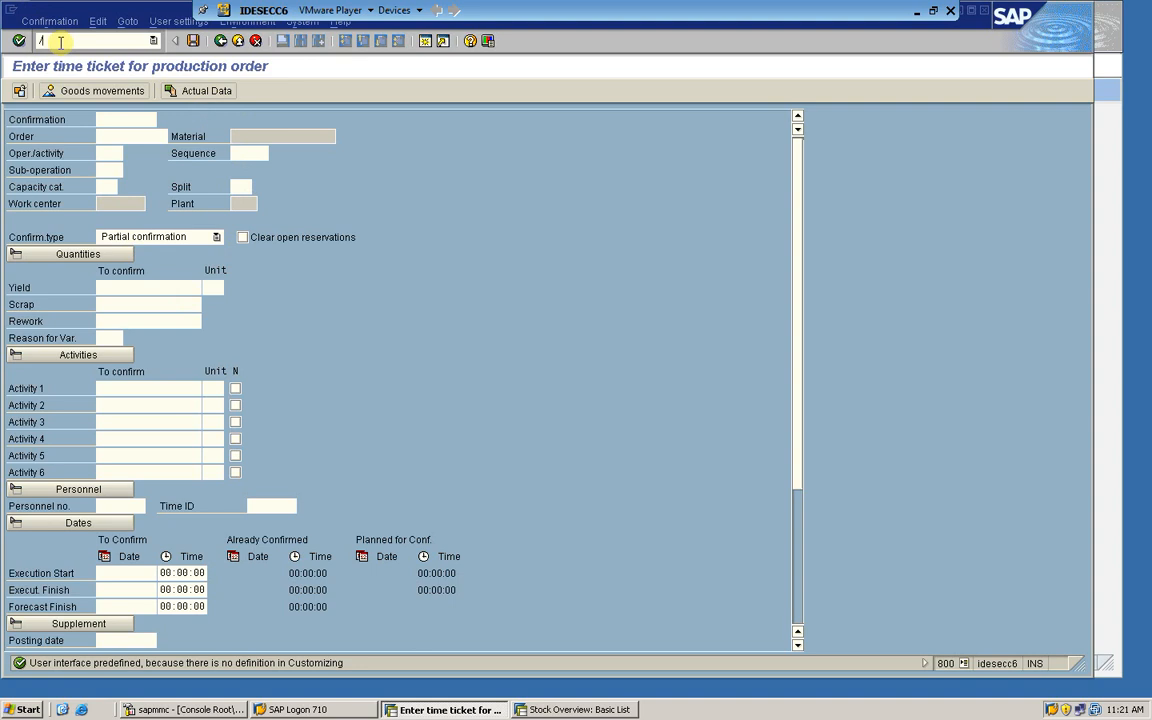
text(/nco02)
key(Return)
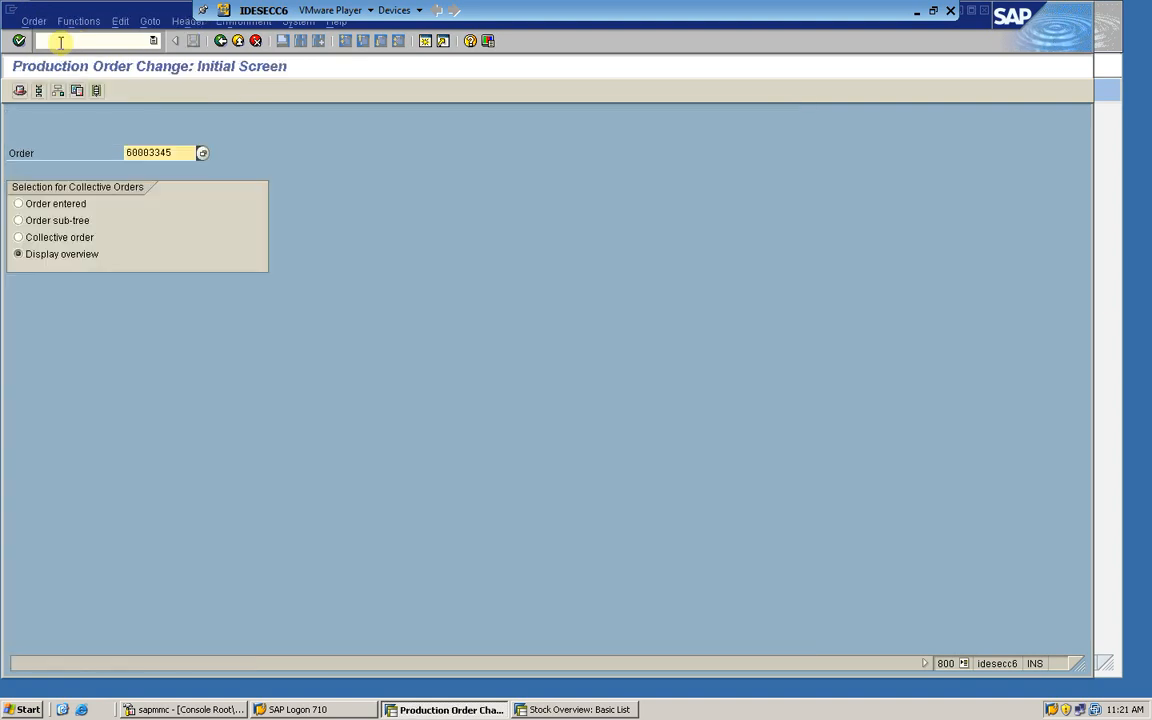
key(Return)
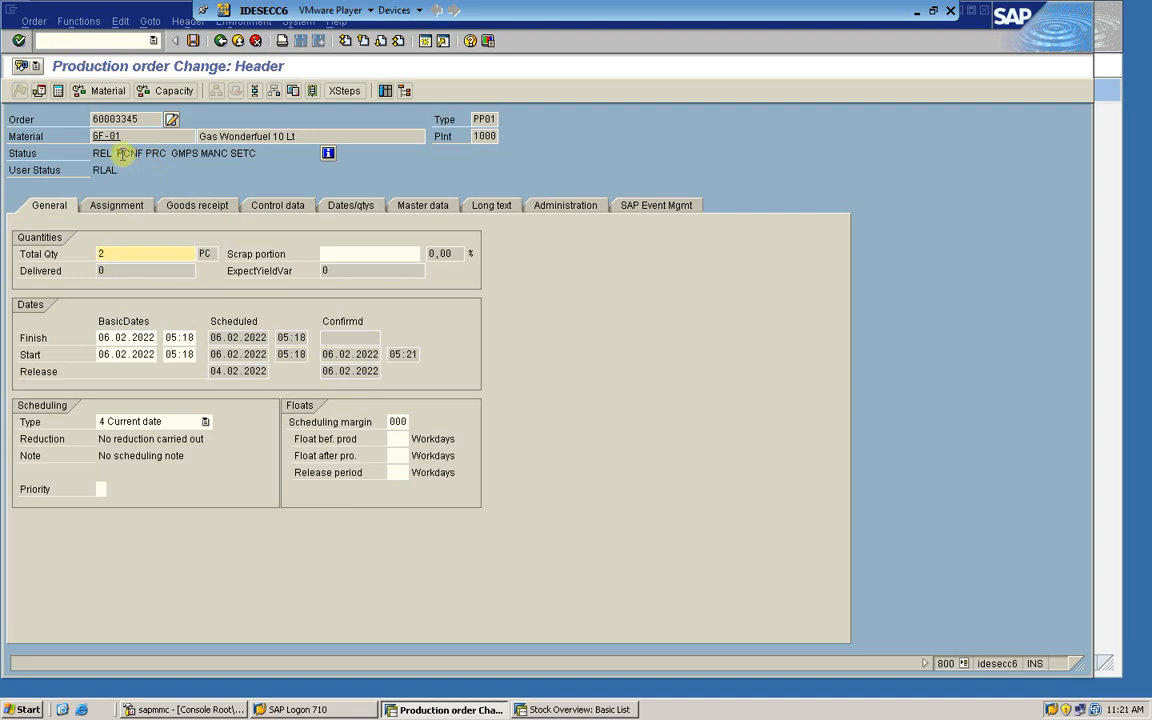
Step: Open MIGO, set it to Goods Receipt with reference to Order, and load the production order by its number
click(87, 40)
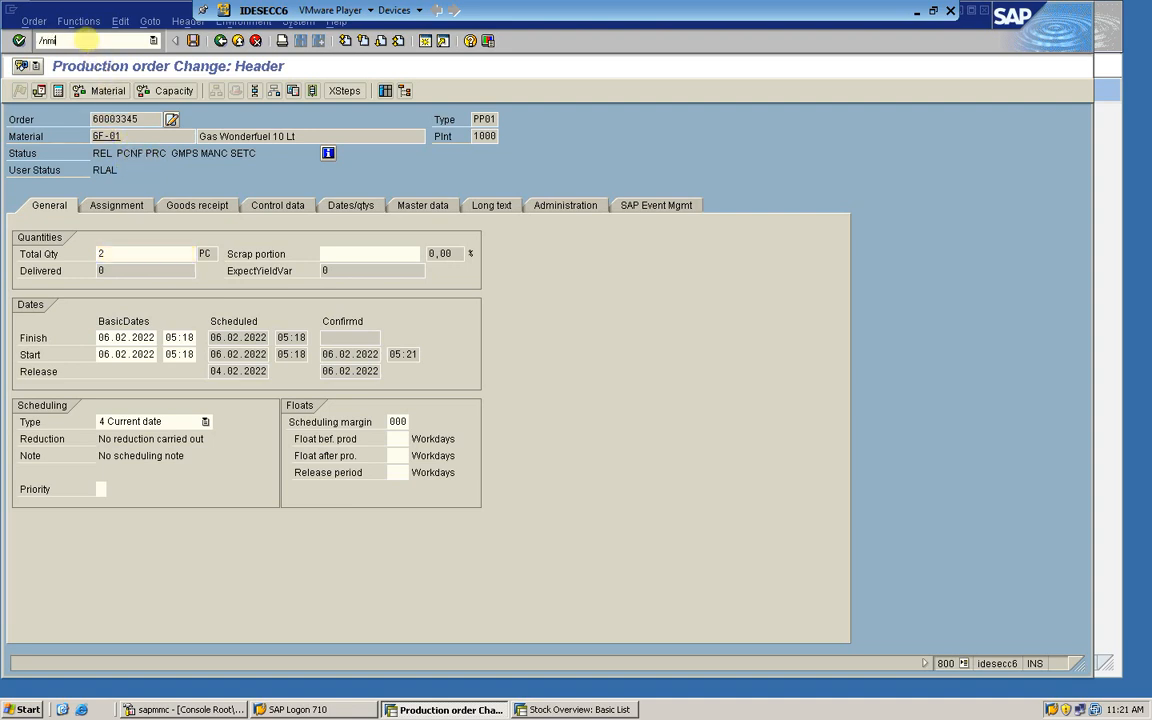
text(/nmigo)
key(Return)
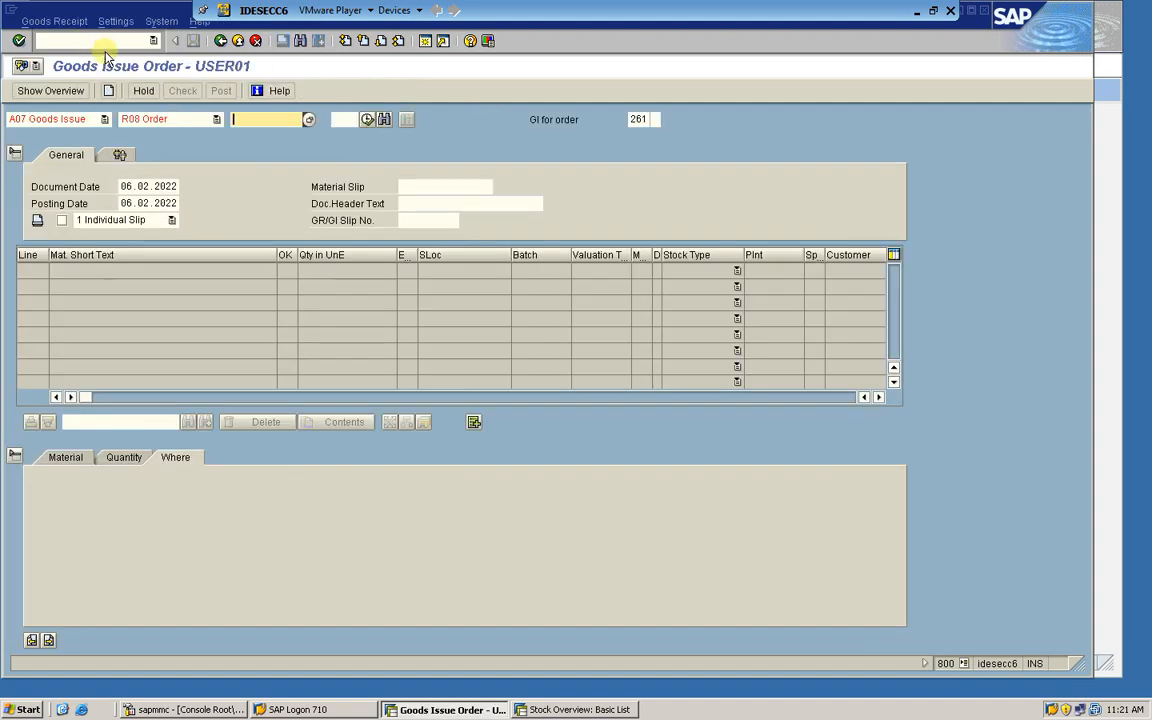
click(104, 119)
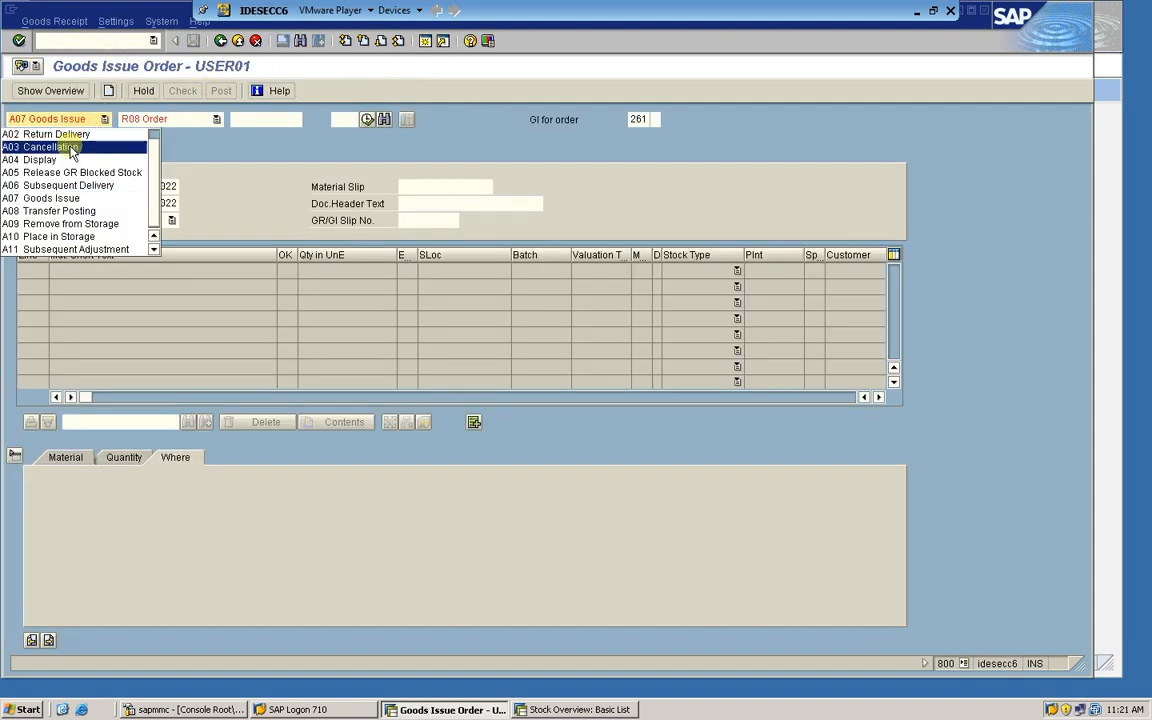
scroll(75, 165, up, 1)
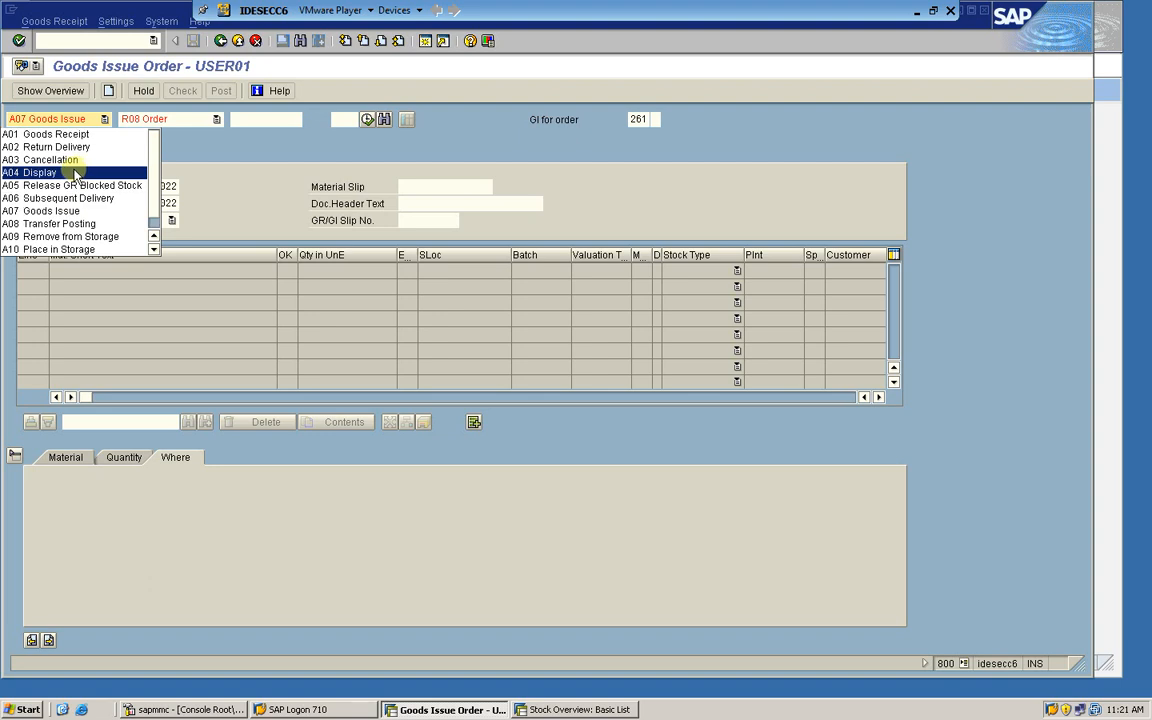
click(88, 133)
click(259, 120)
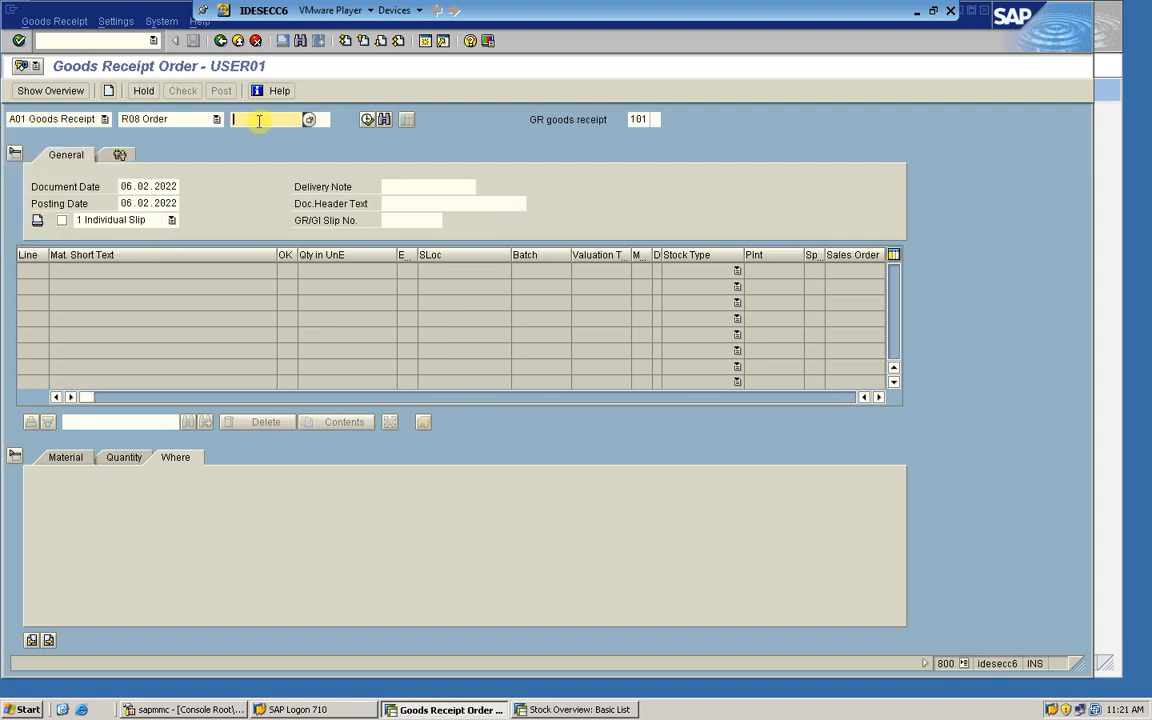
text(60003345)
key(Return)
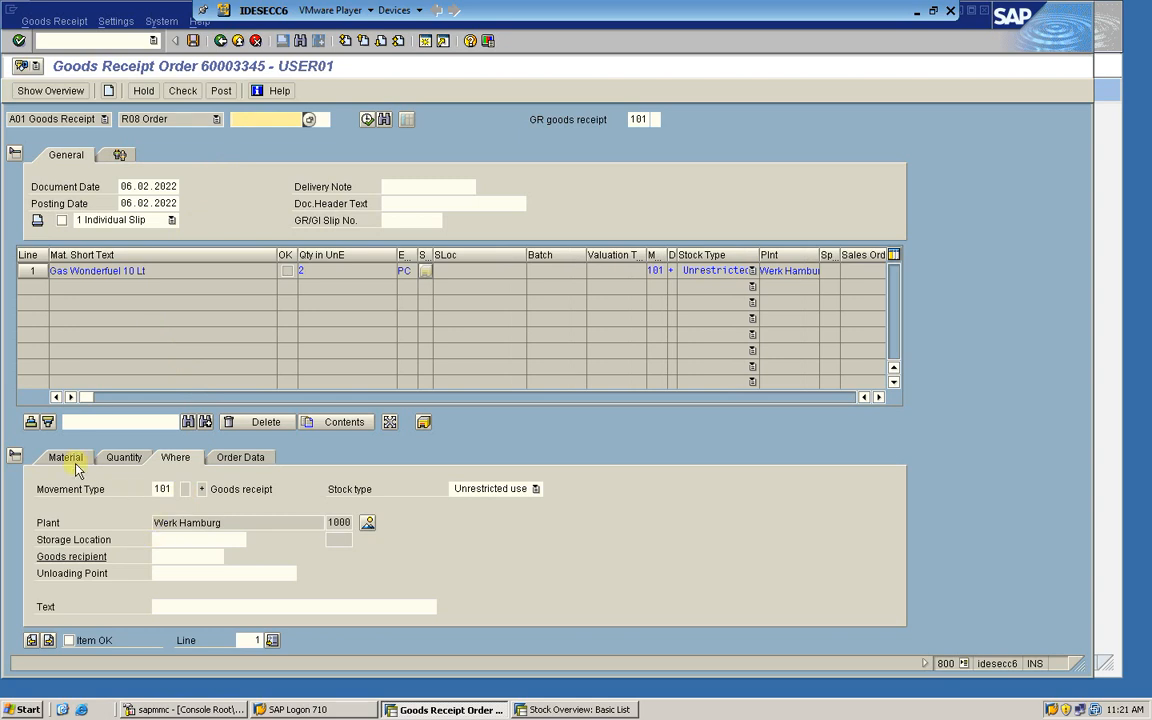
Step: Mark the Gas Wonderfuel 10 Lt item as OK with storage location 0001, and check and post the goods receipt
click(66, 641)
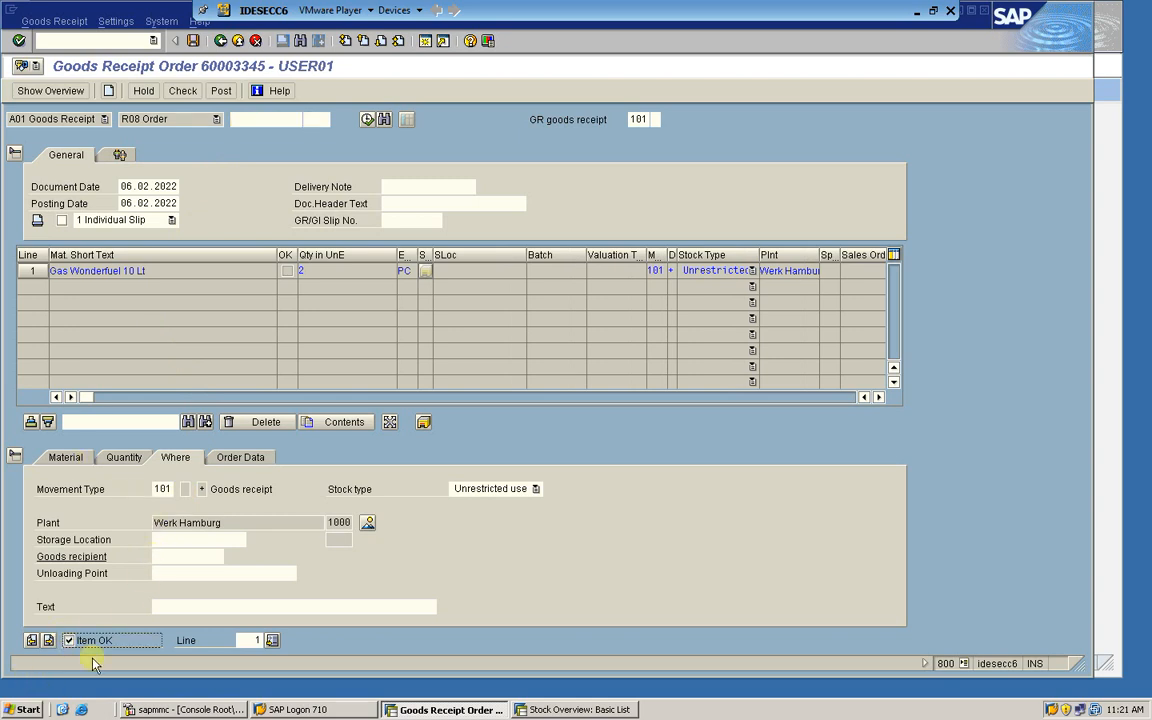
click(121, 456)
click(185, 457)
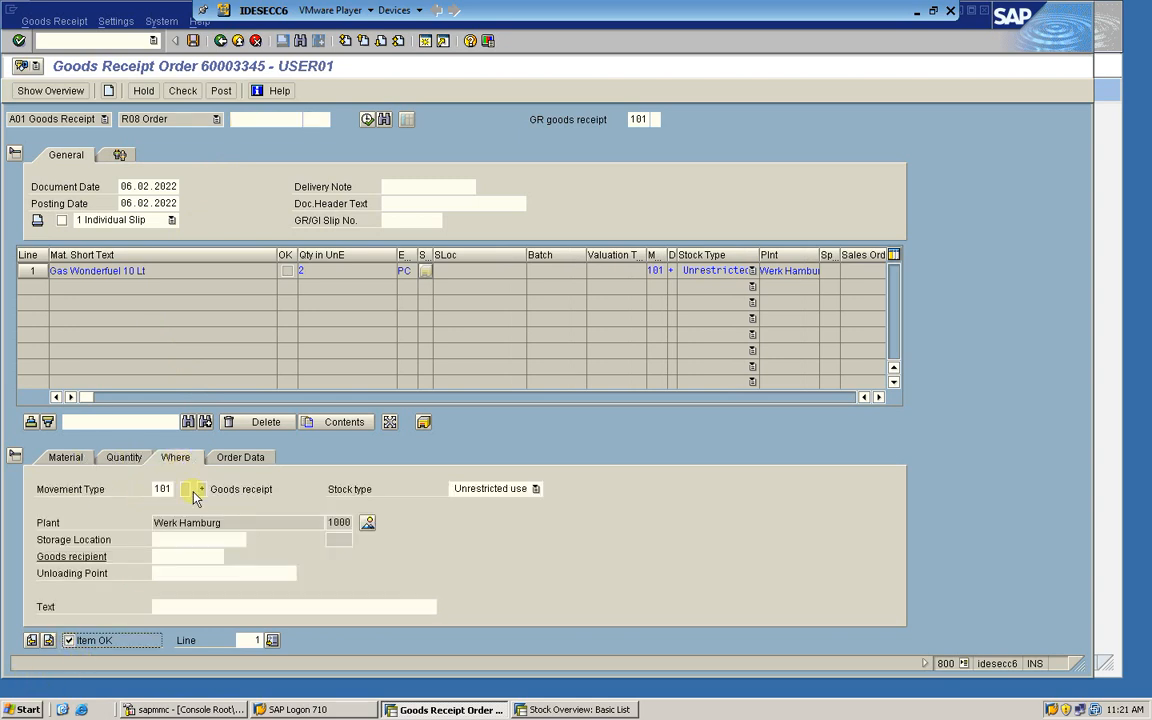
click(170, 541)
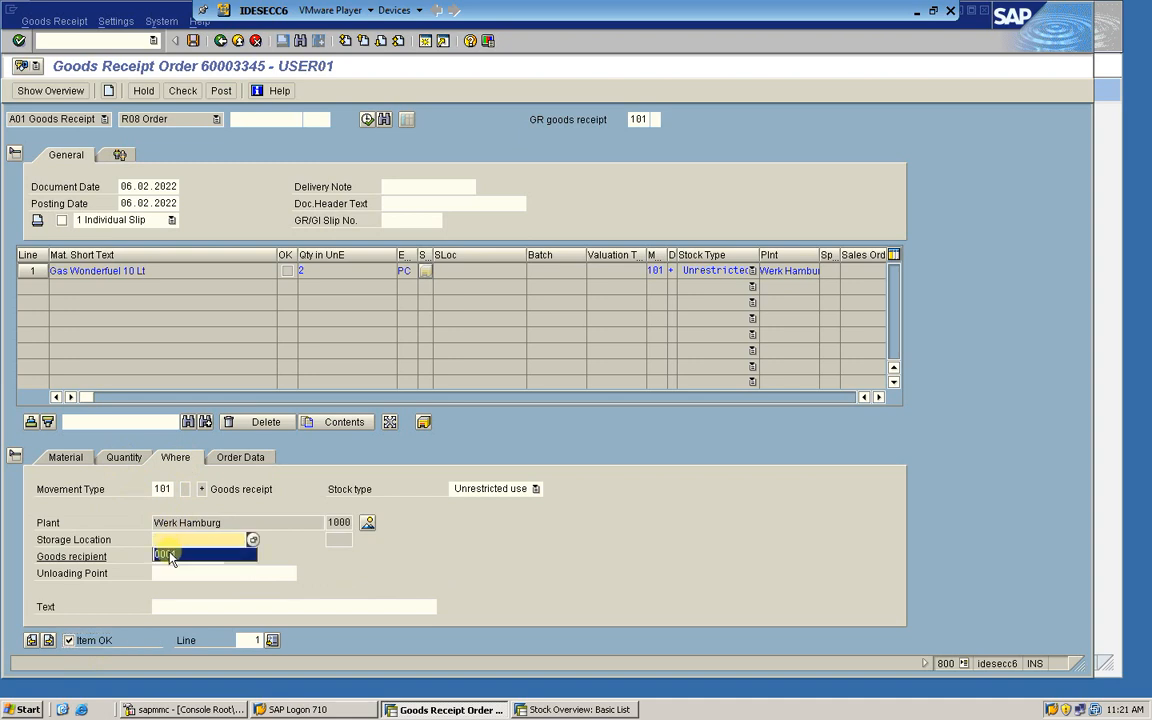
click(171, 556)
click(186, 92)
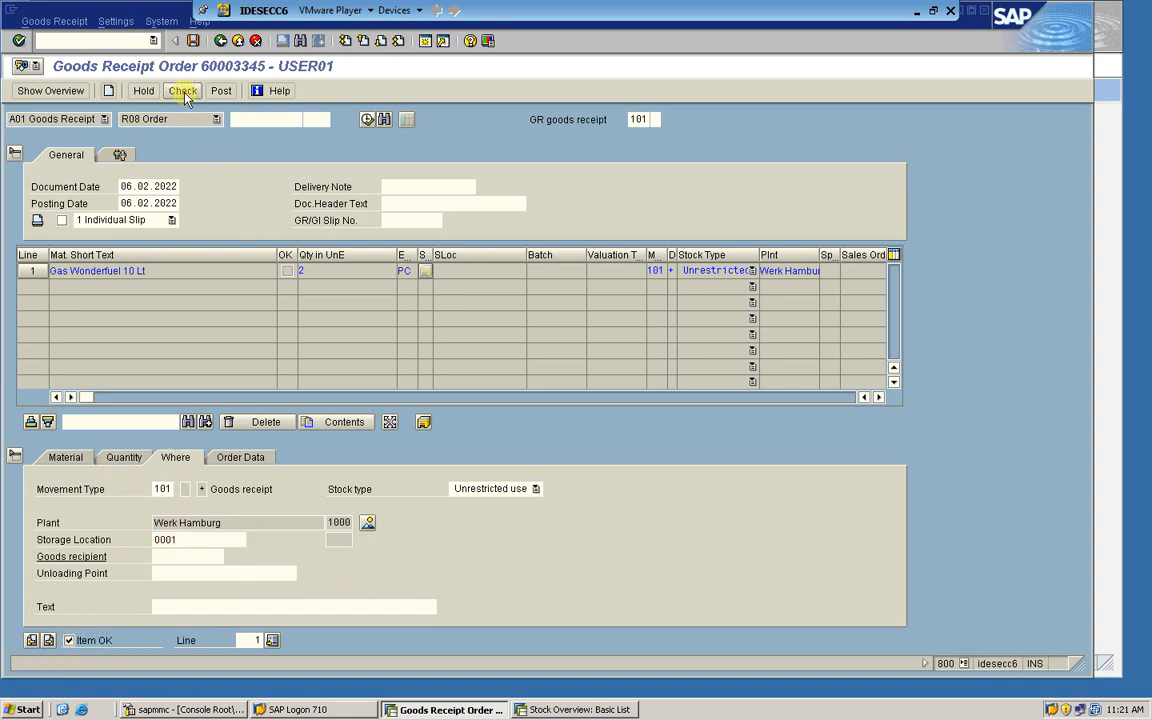
click(220, 90)
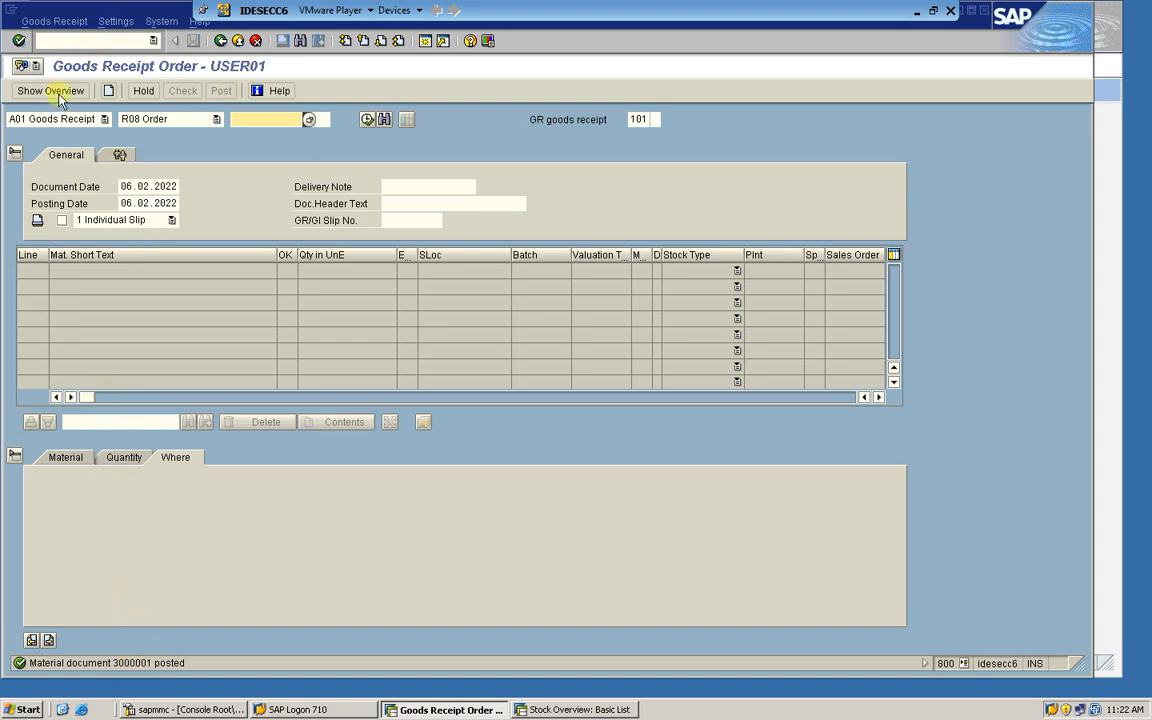
Step: Display the production order in CO03 and examine its goods movement, delivery and confirmation status codes
click(57, 40)
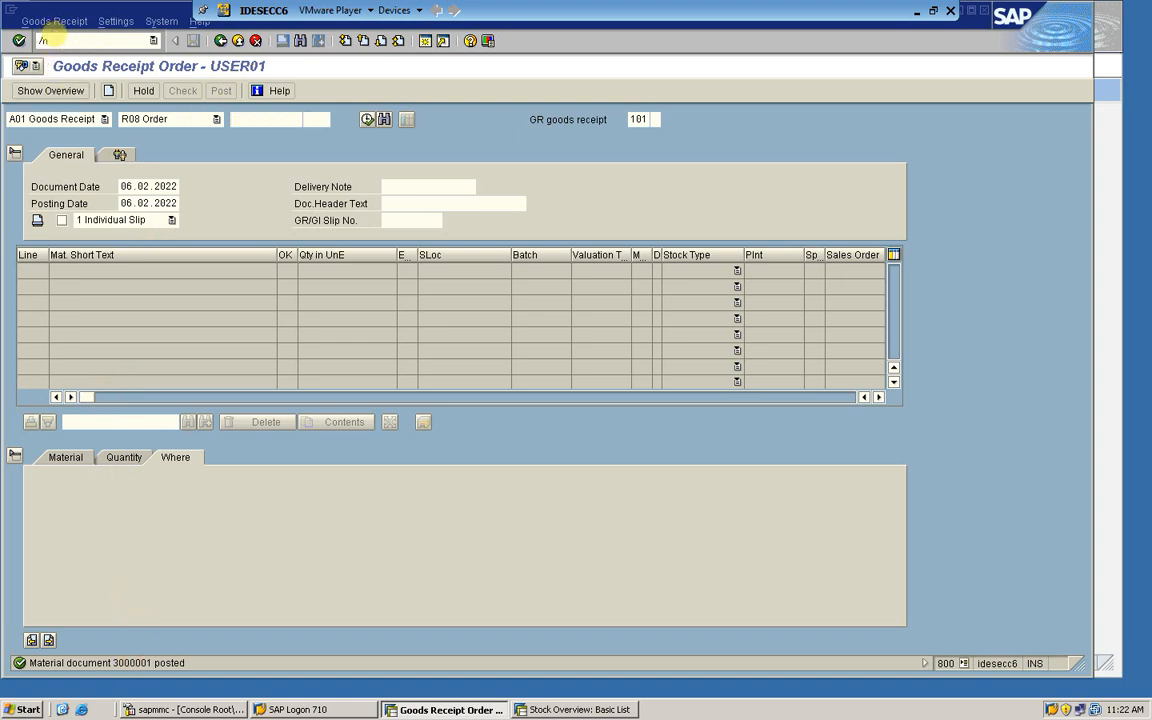
text(/nco3)
key(Return)
key(Return)
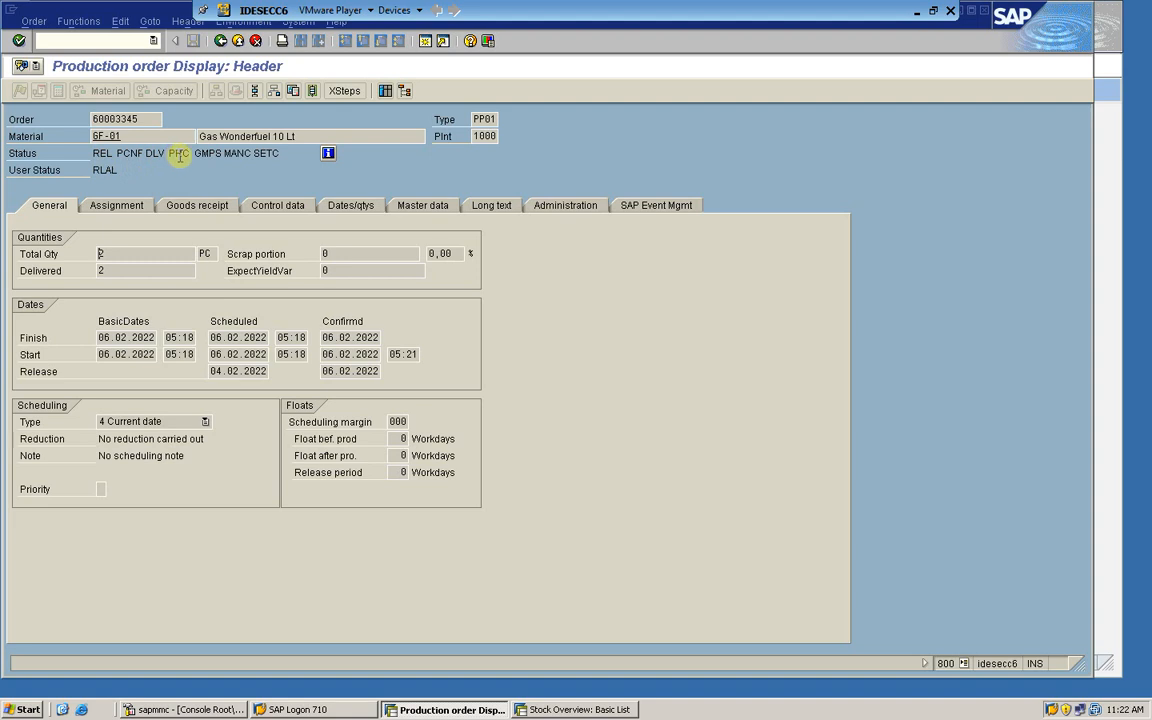
click(200, 153)
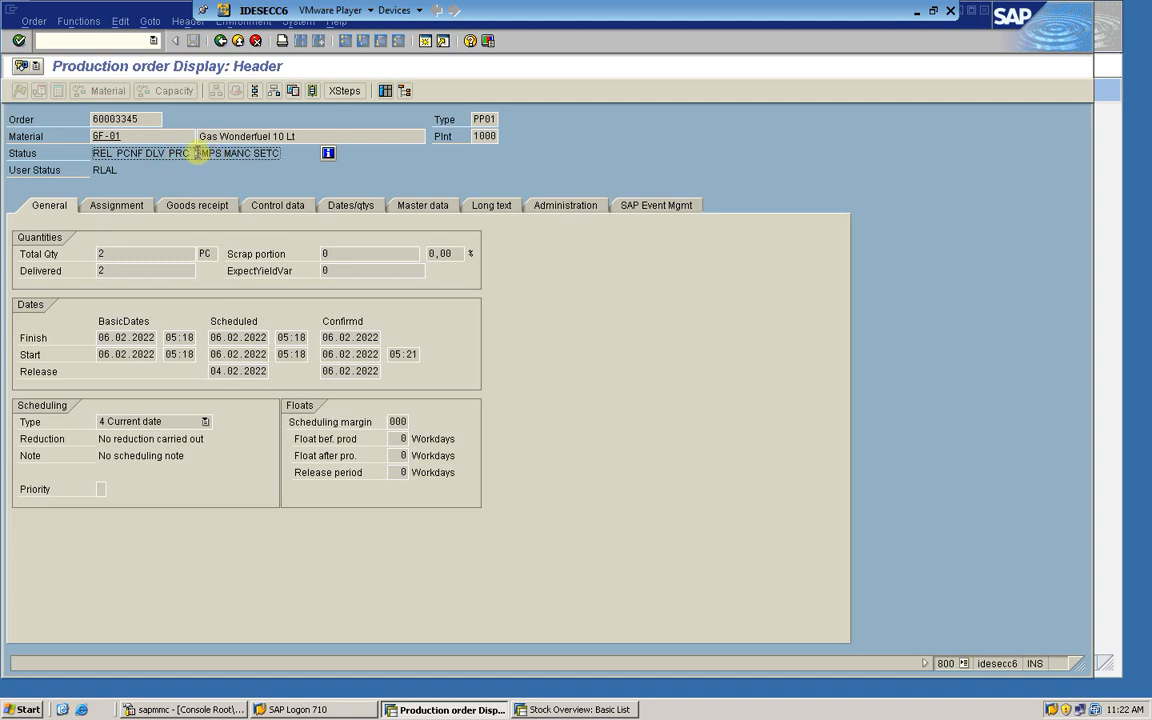
double_click(200, 153)
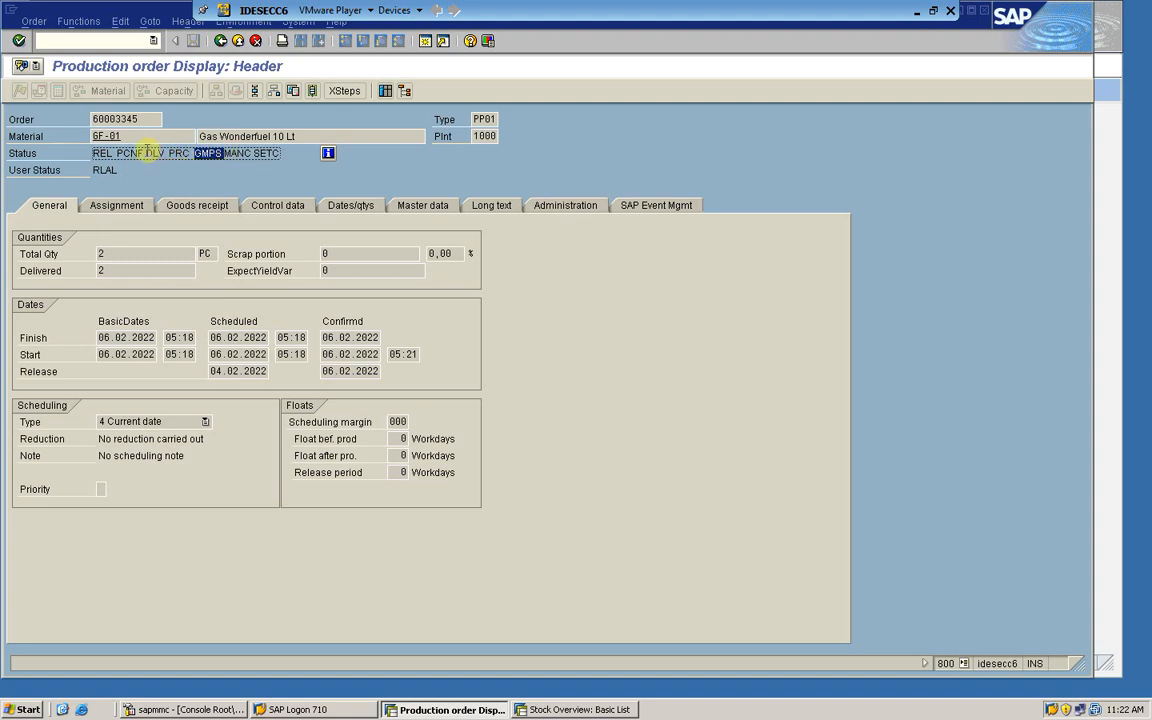
double_click(153, 153)
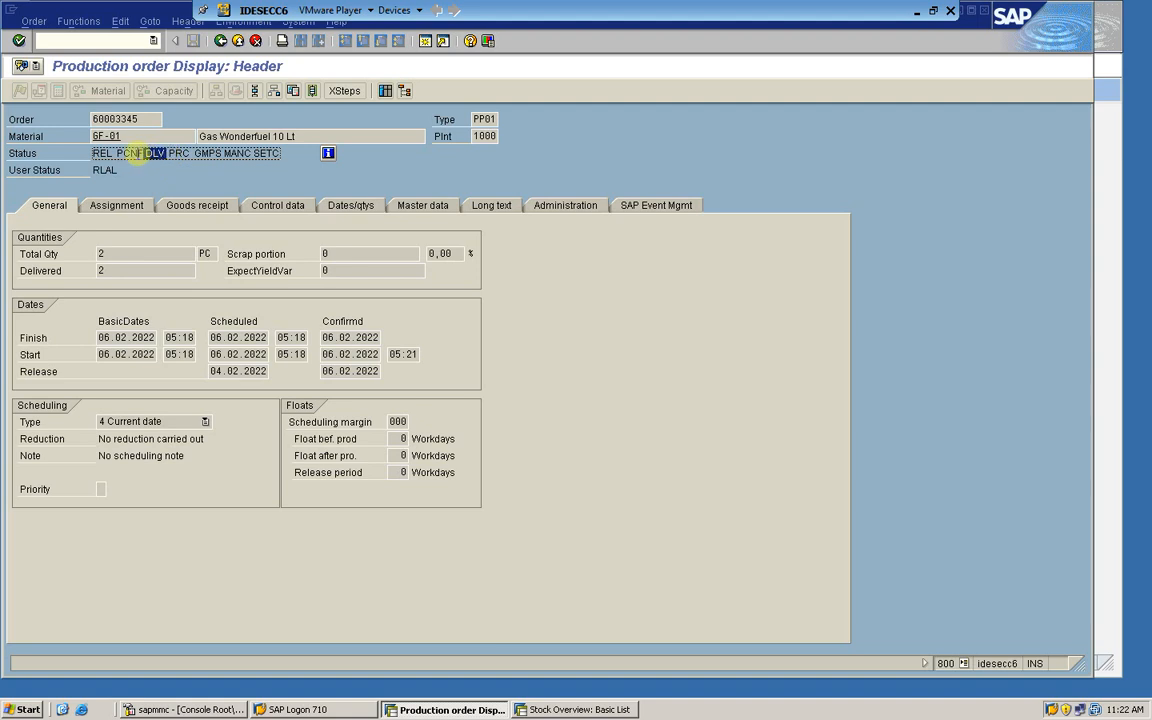
double_click(136, 153)
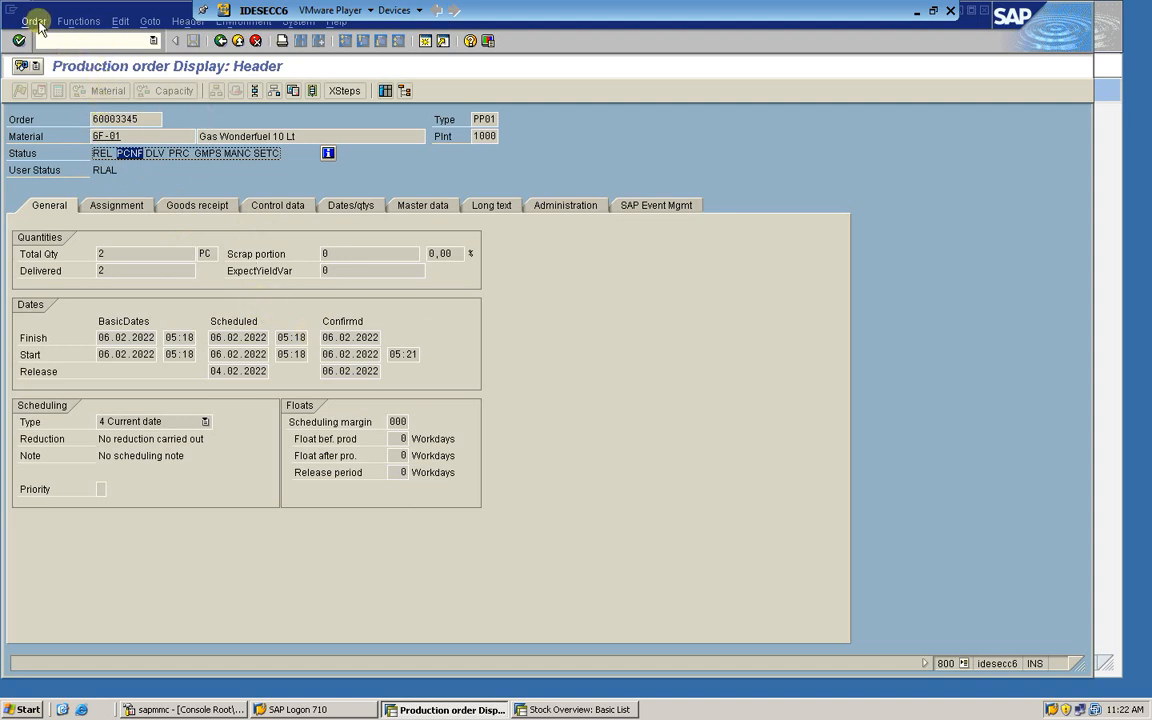
click(78, 21)
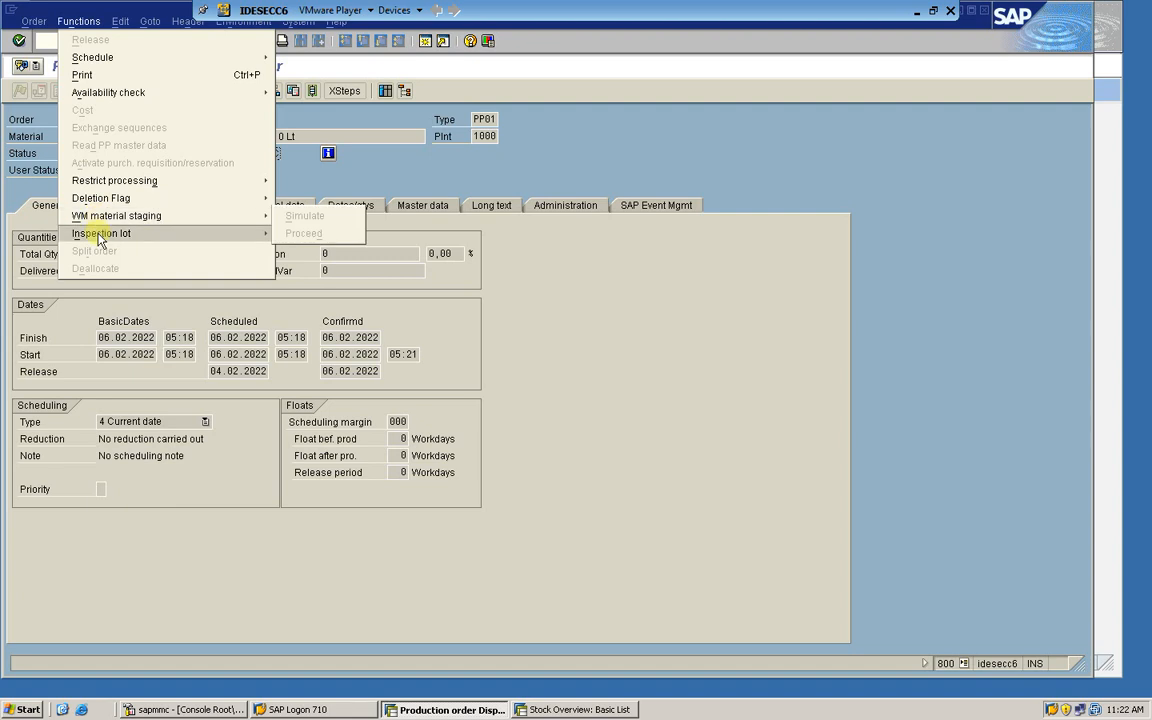
mouse_move(100, 204)
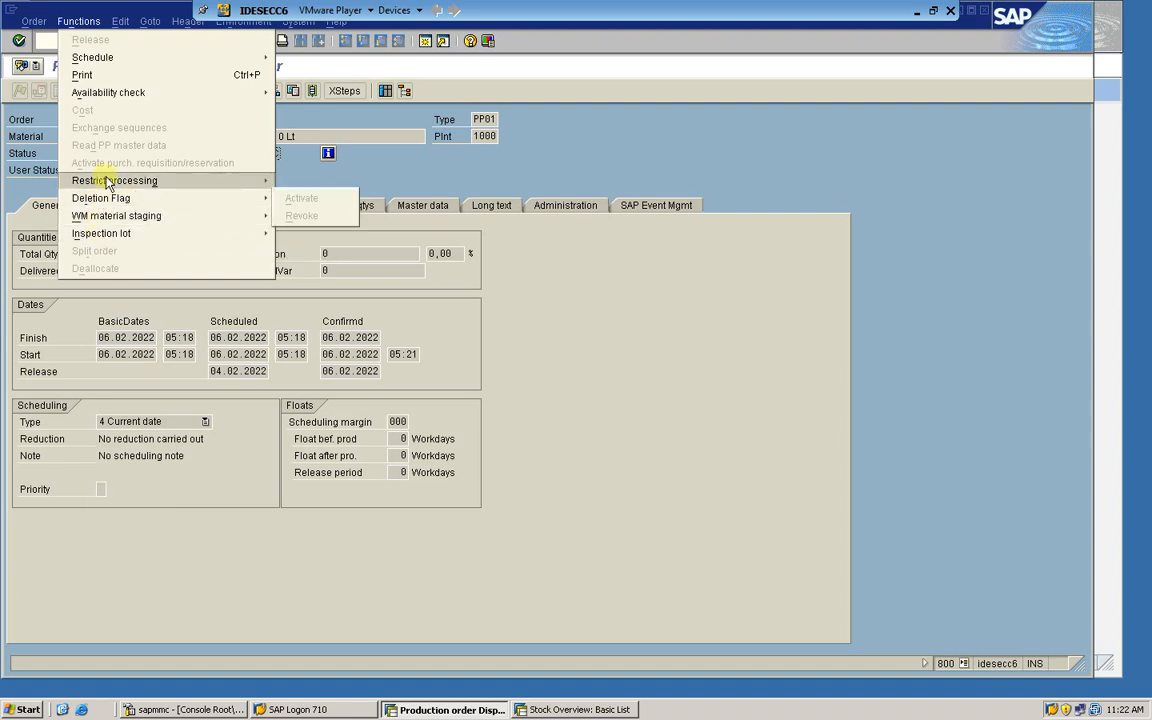
click(565, 145)
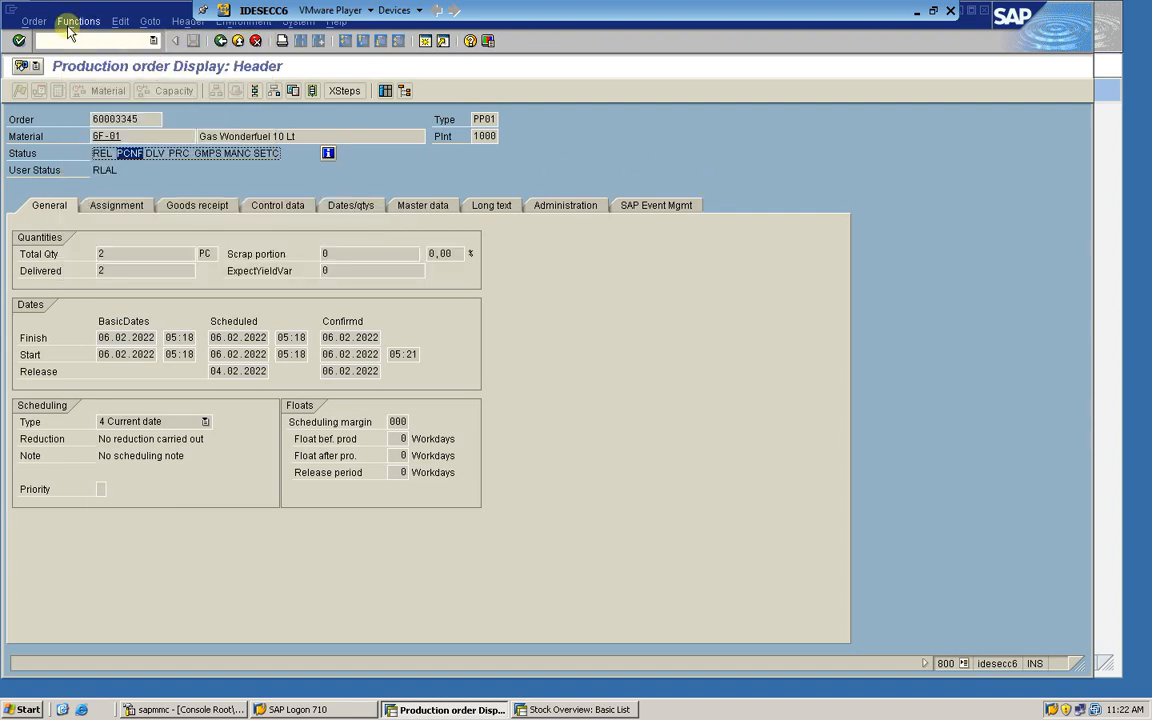
Step: Switch the displayed production order to change mode, set it to Technically complete, and save it
click(34, 21)
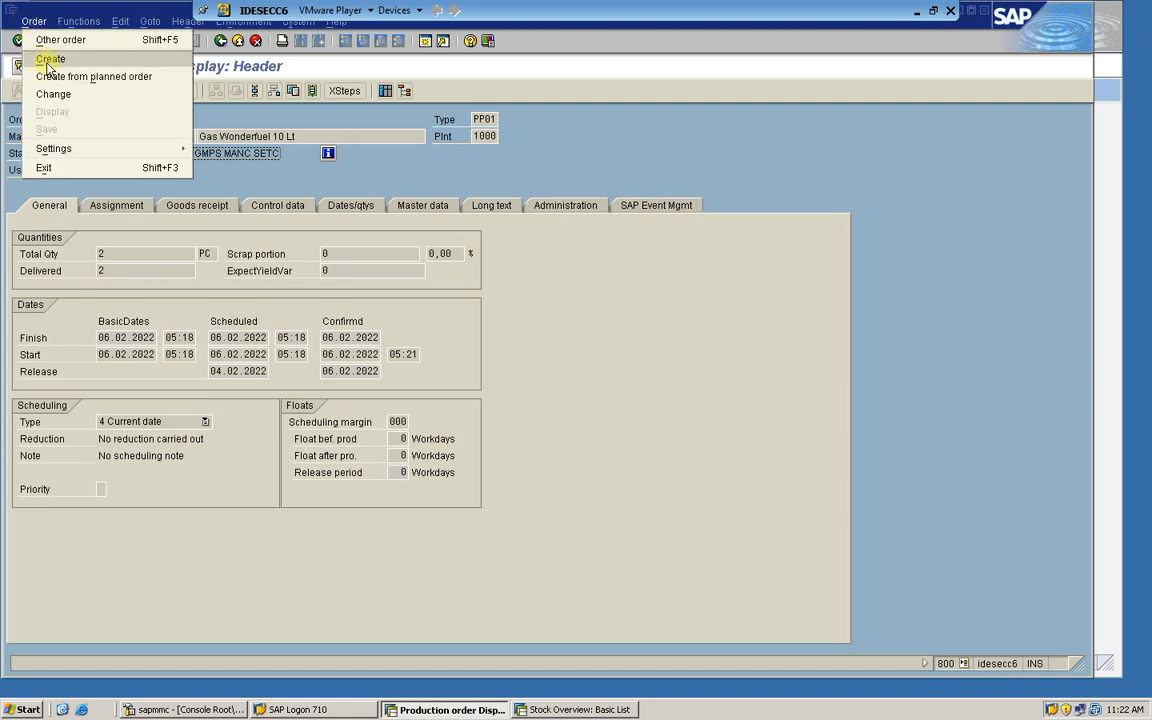
click(51, 95)
key(Return)
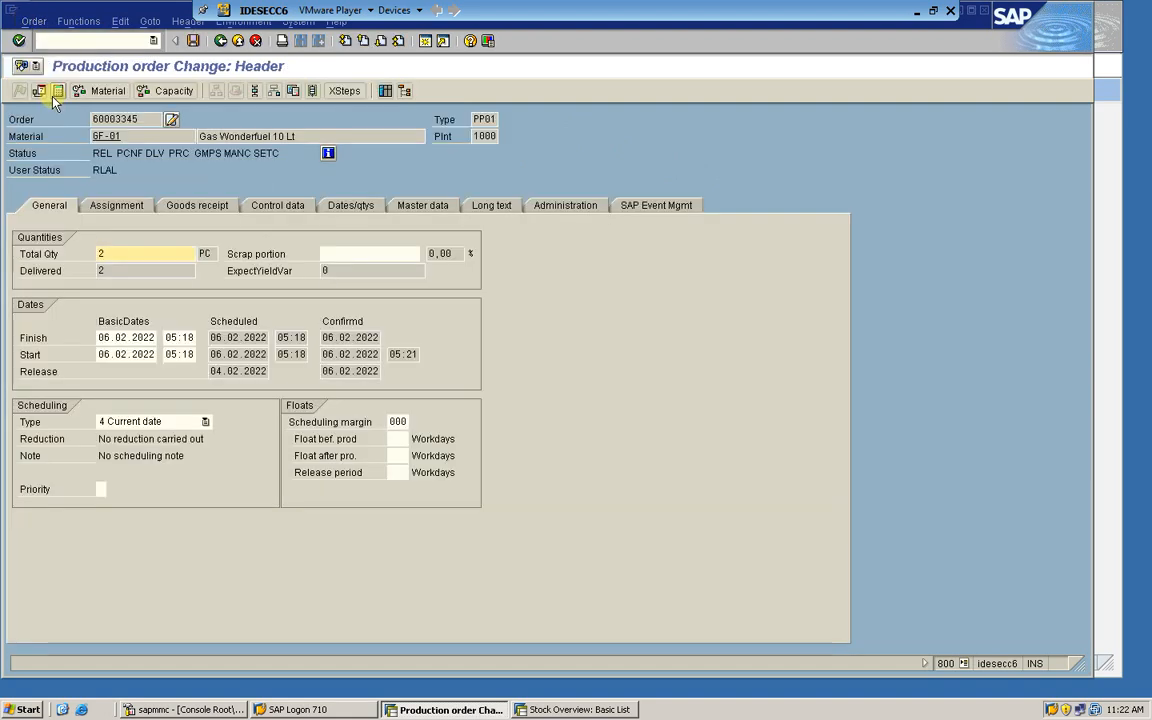
click(78, 21)
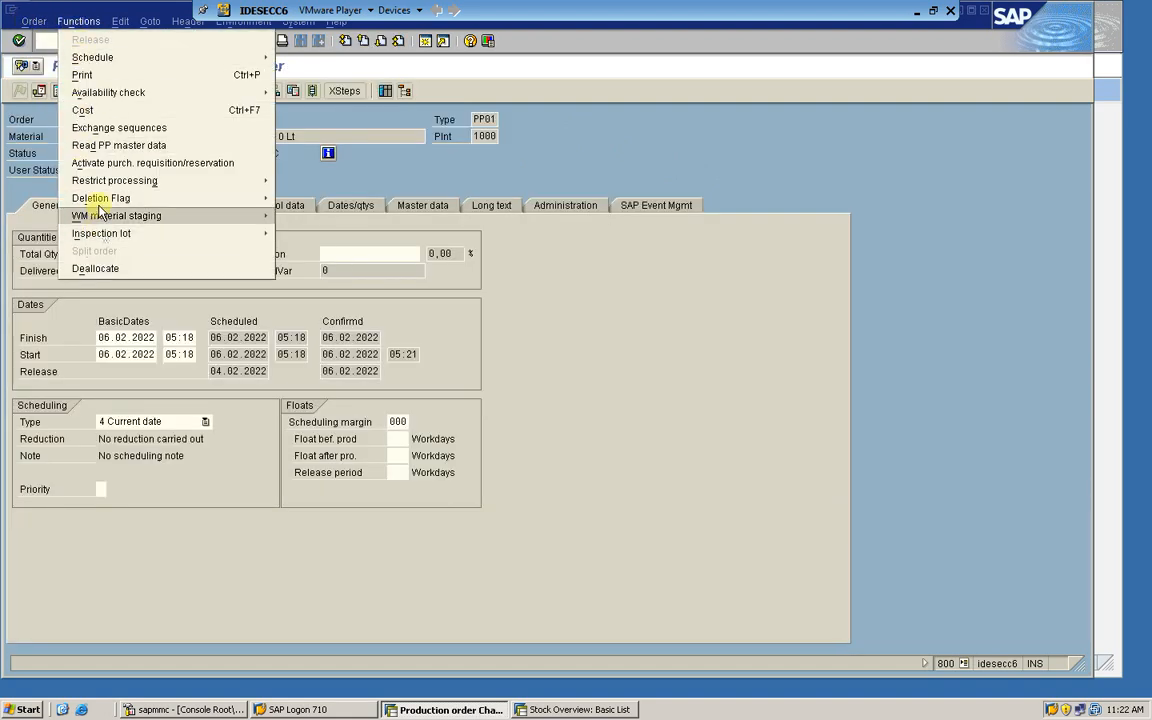
mouse_move(122, 187)
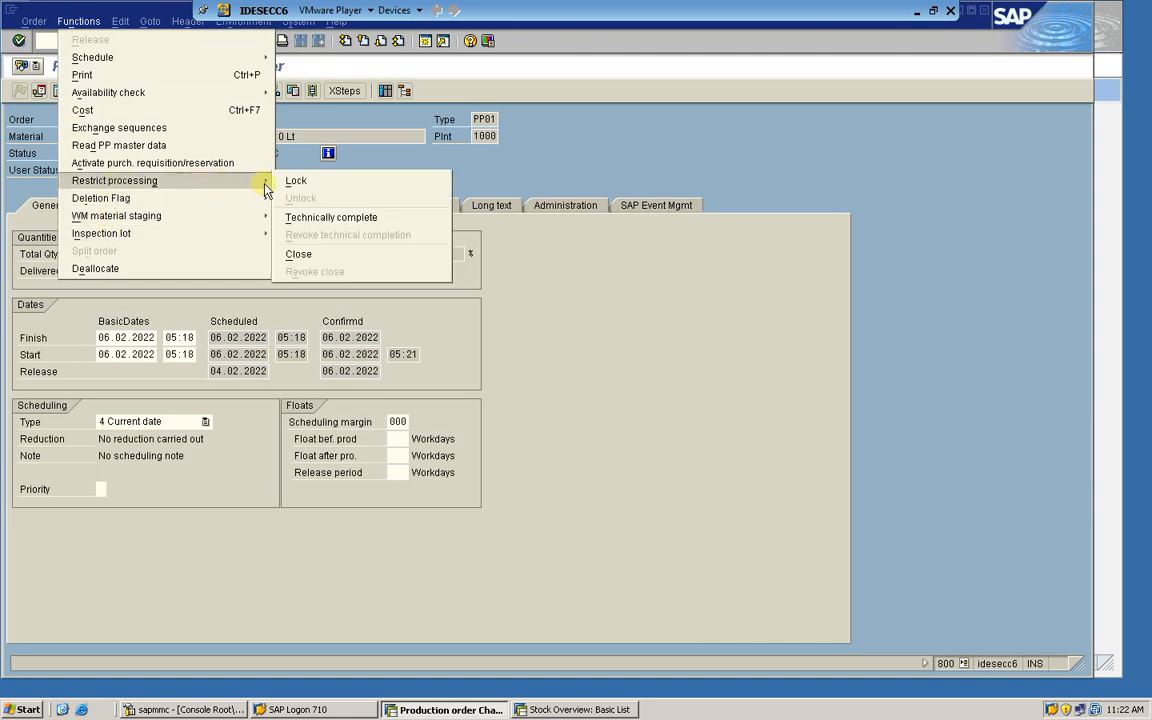
click(305, 217)
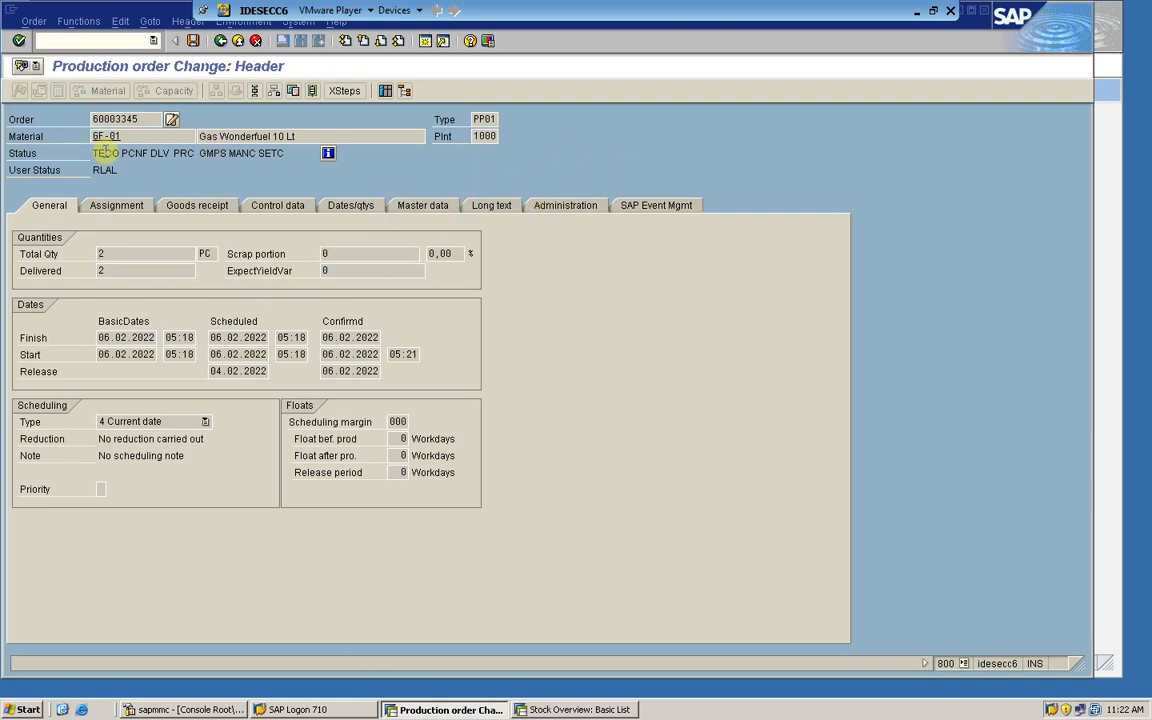
click(194, 41)
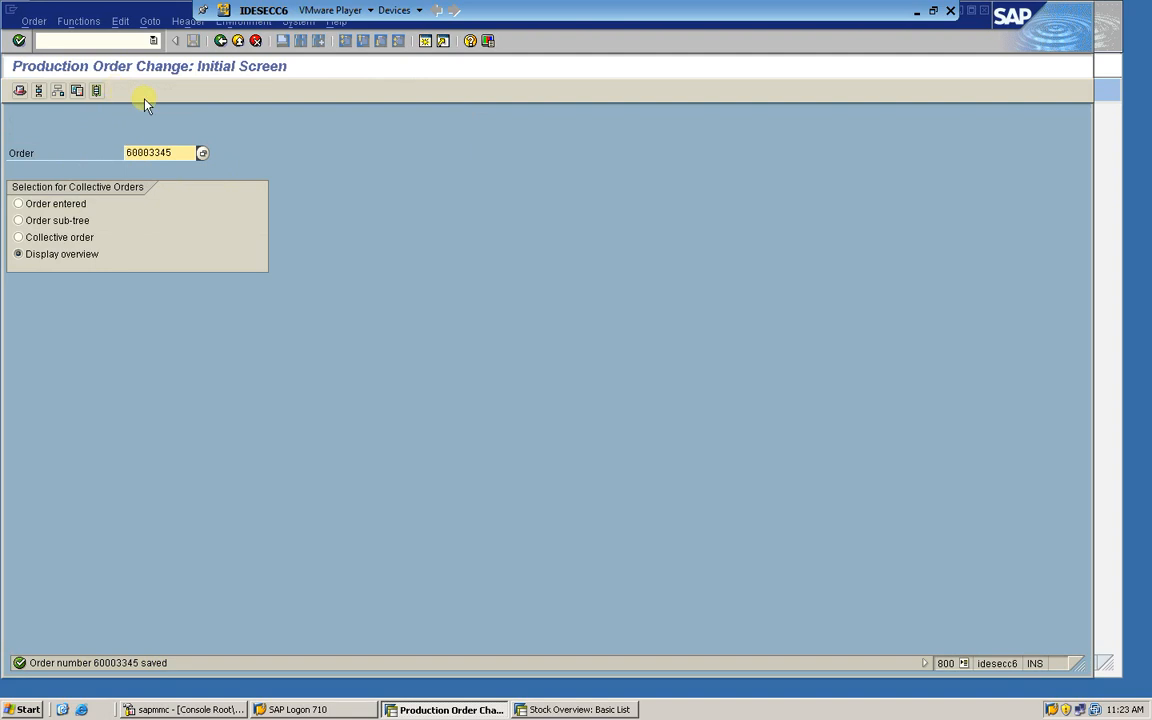
Step: Reopen the saved production order to check its header status, and return to the SAP Easy Access screen
key(Return)
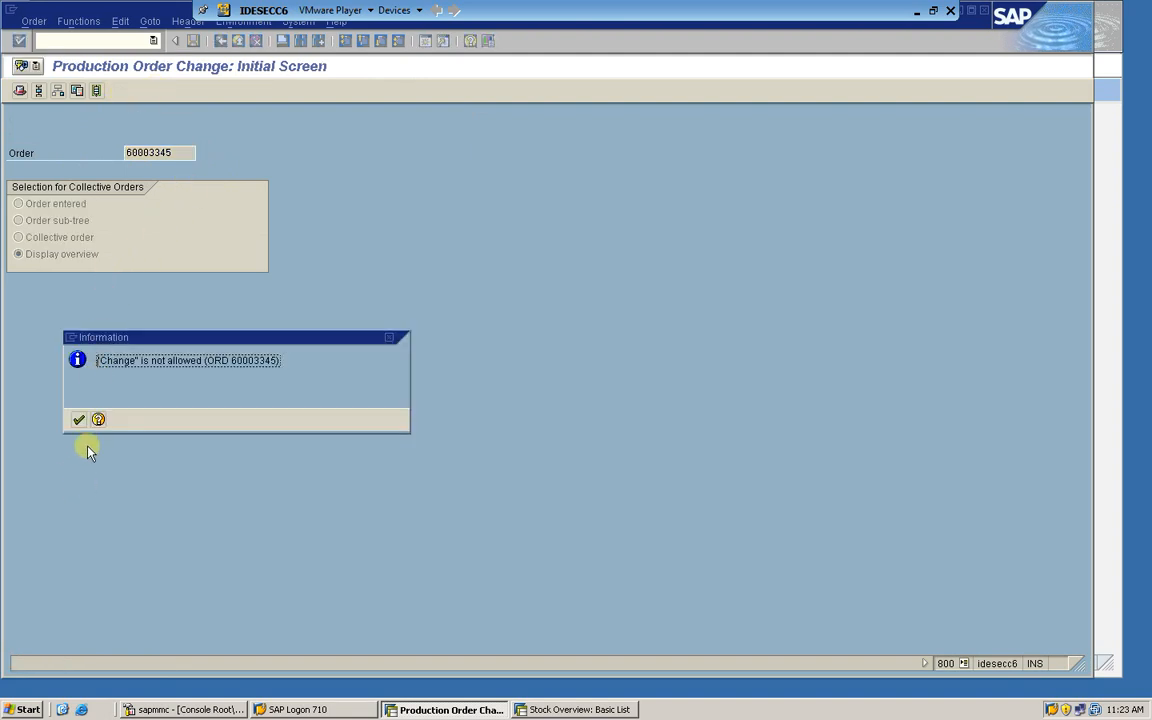
click(78, 419)
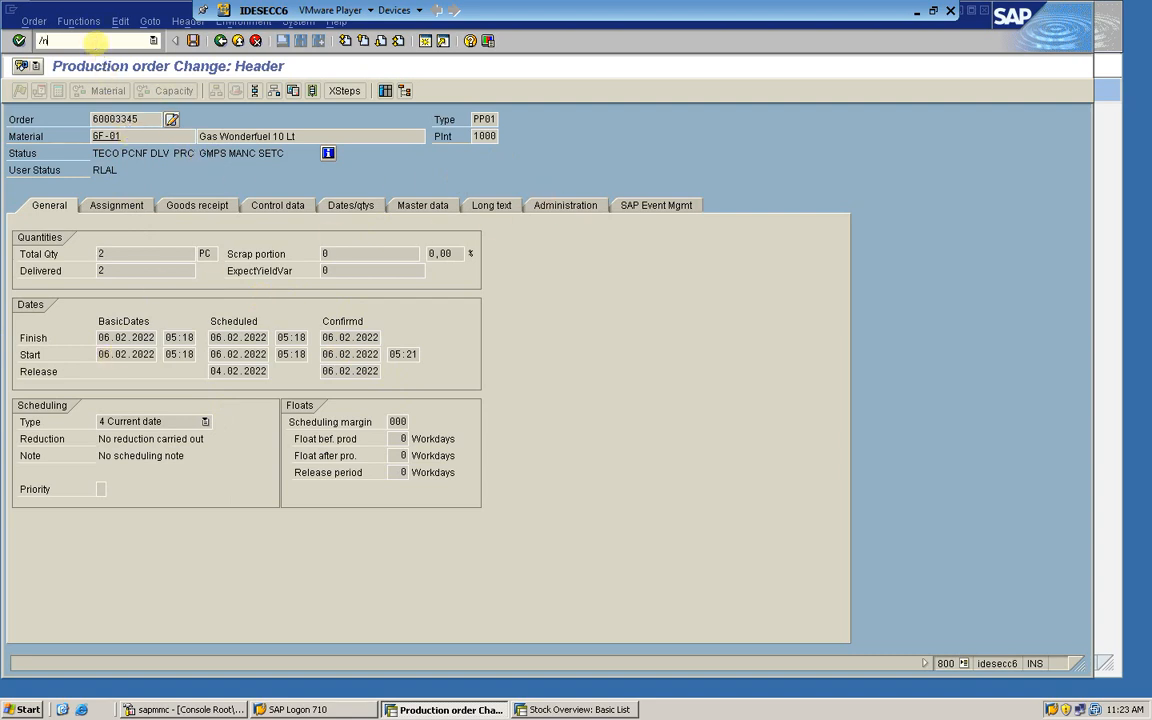
key(Return)
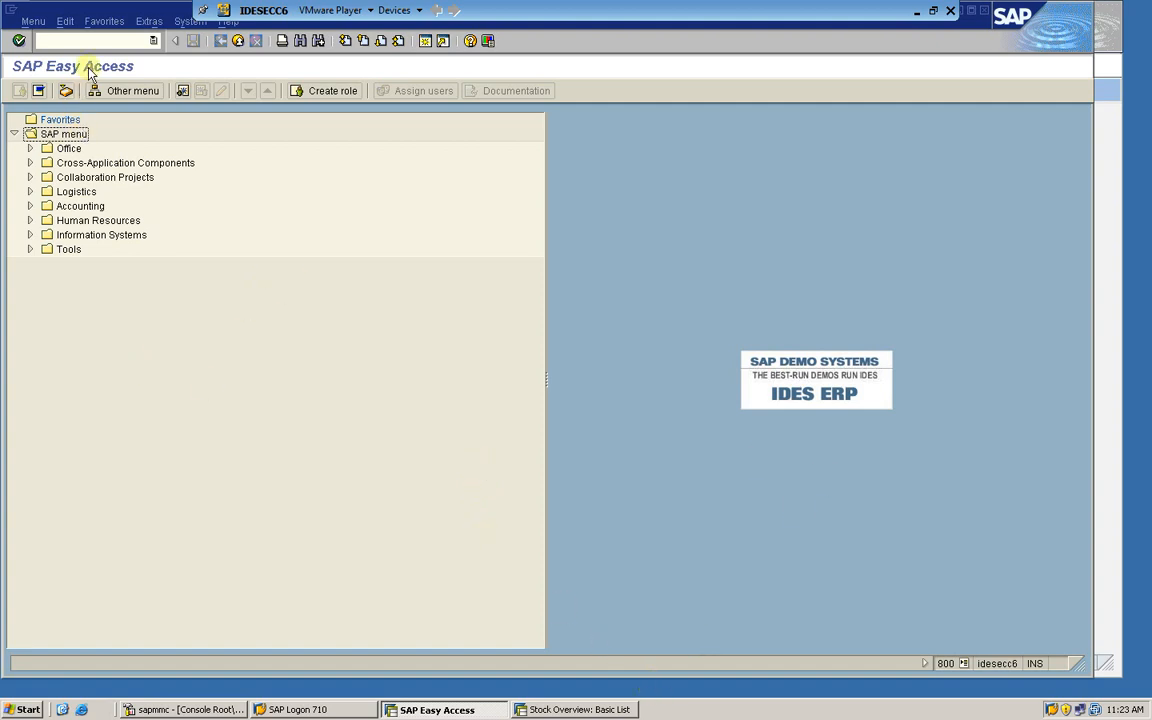
Step: Run COOIS to list the order headers with a basic start date from 05.02.2022 to 06.02.2022
click(51, 41)
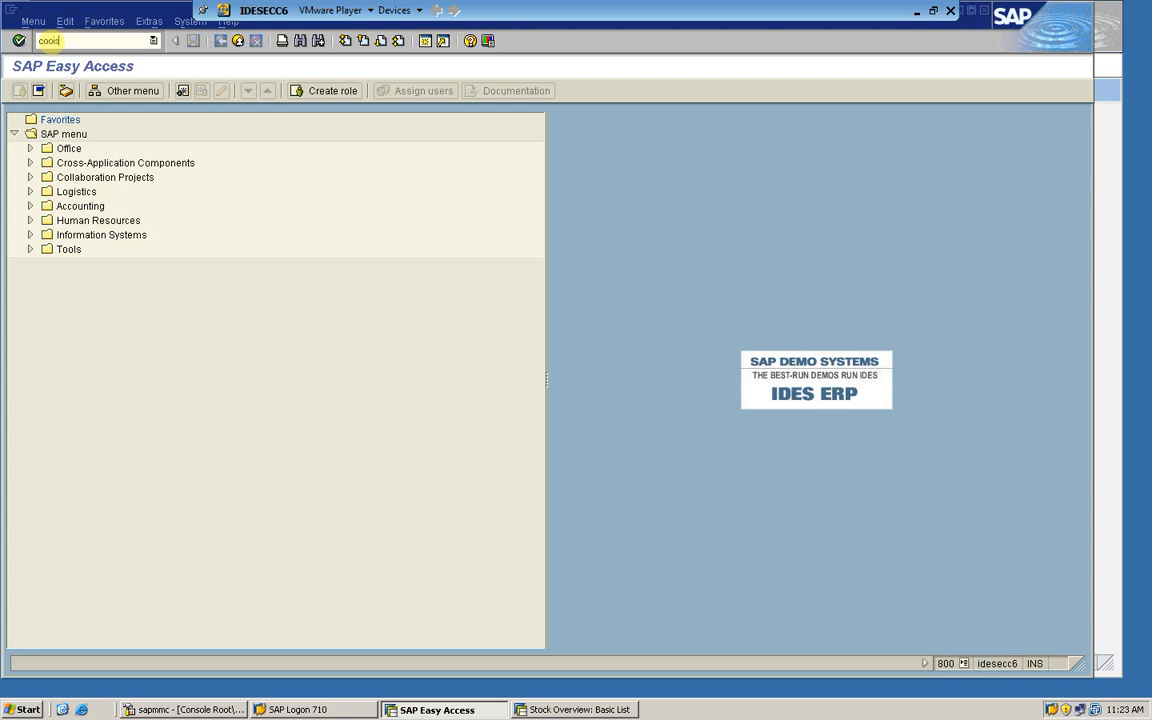
text(coois)
key(Return)
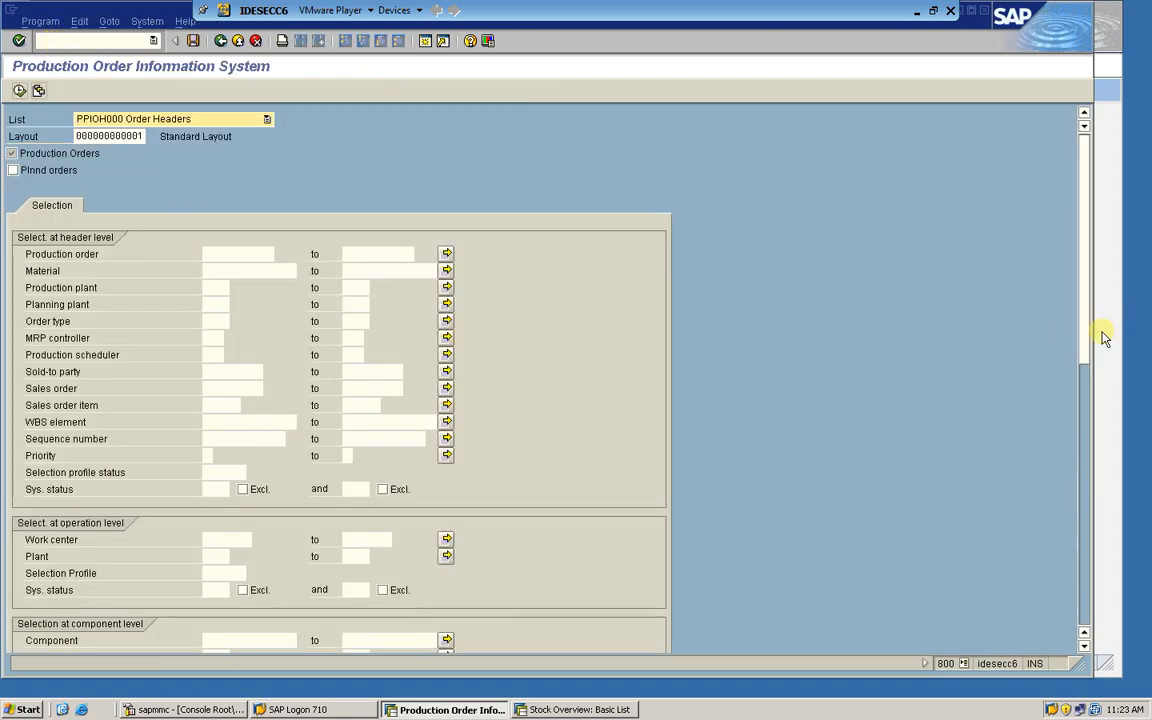
drag(1088, 288, 1089, 490)
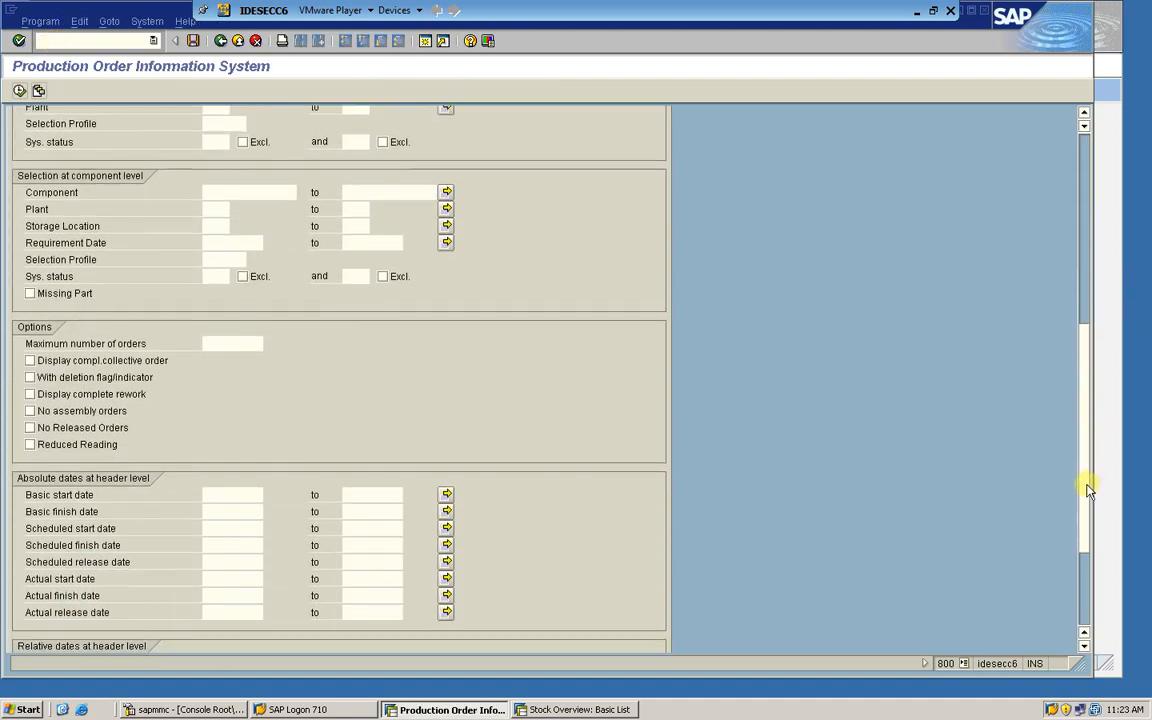
click(350, 421)
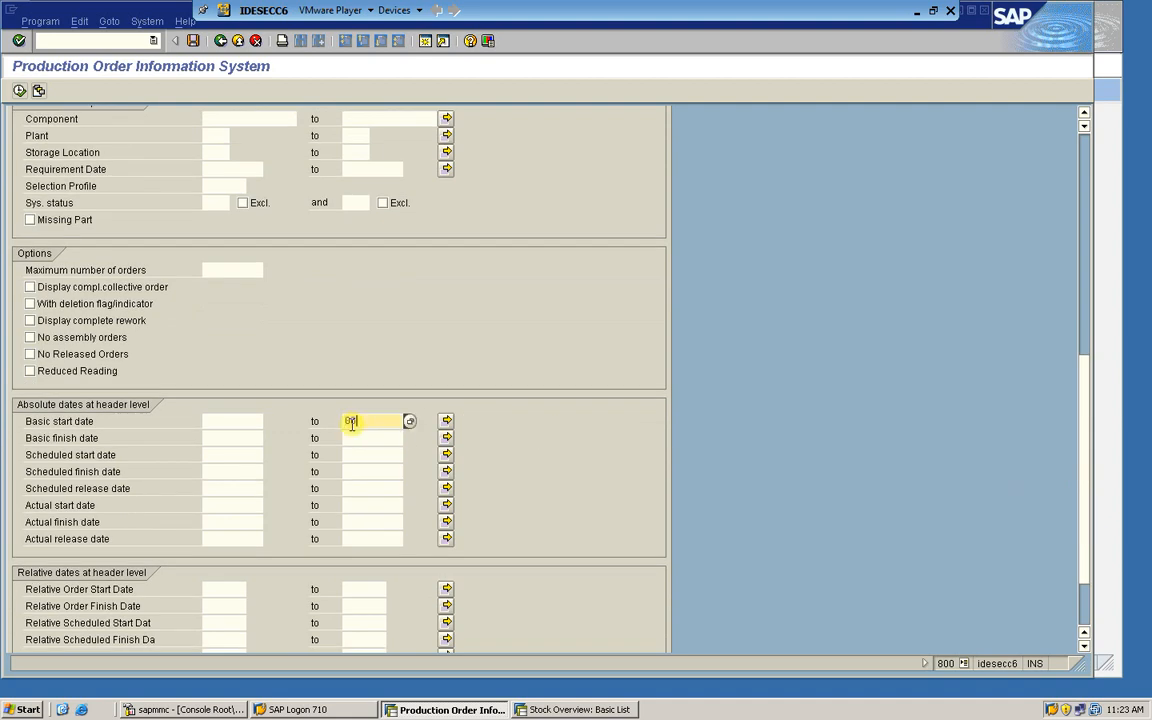
text(06.02.2022)
click(218, 424)
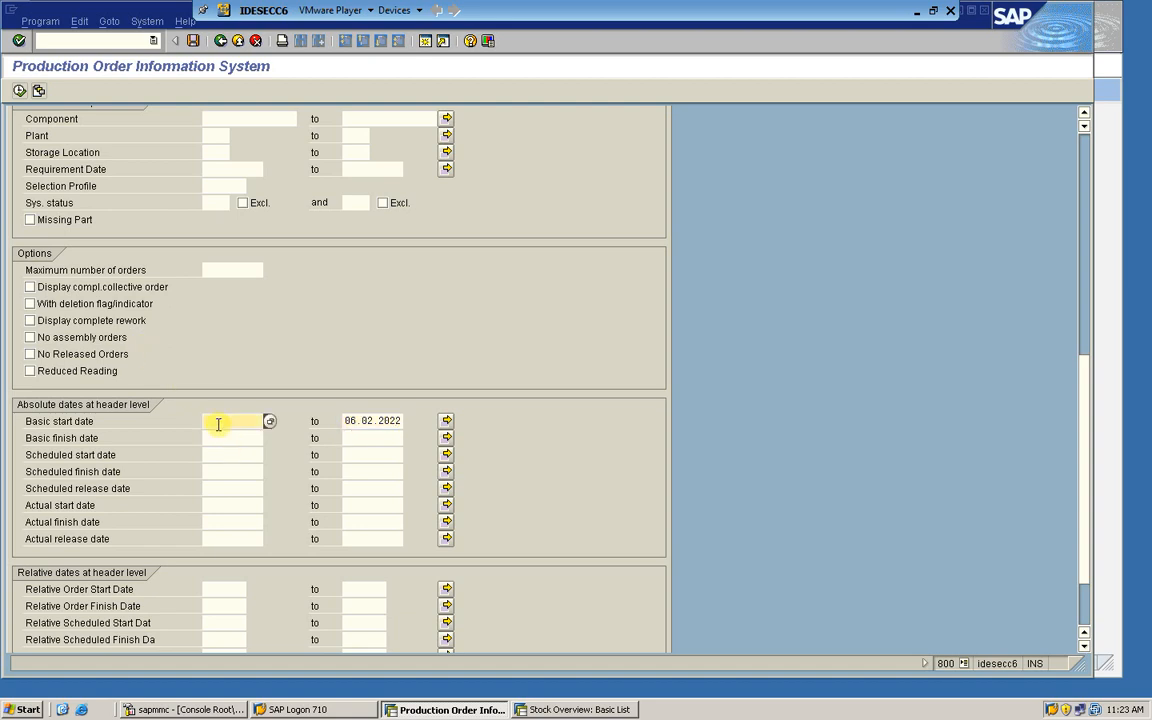
text(05.02.2022)
click(19, 91)
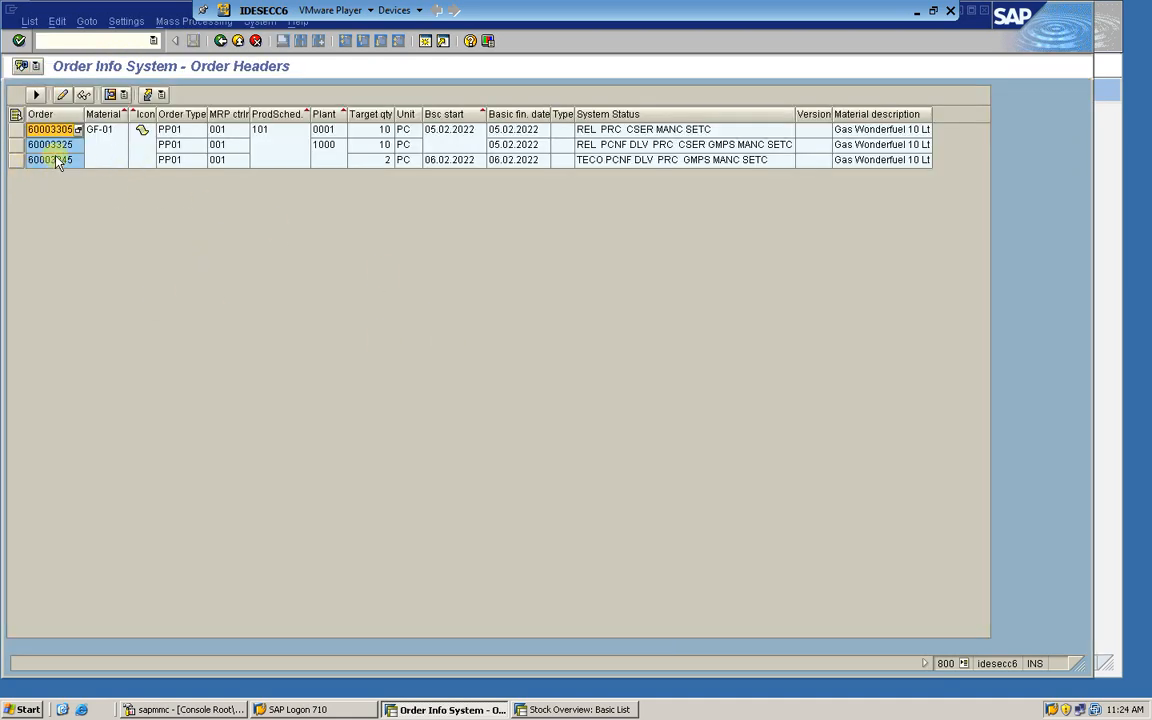
Step: Open the GF-01 order for 2 PC from the list, review its administration data, and restore the virtual machine window from full screen
click(377, 162)
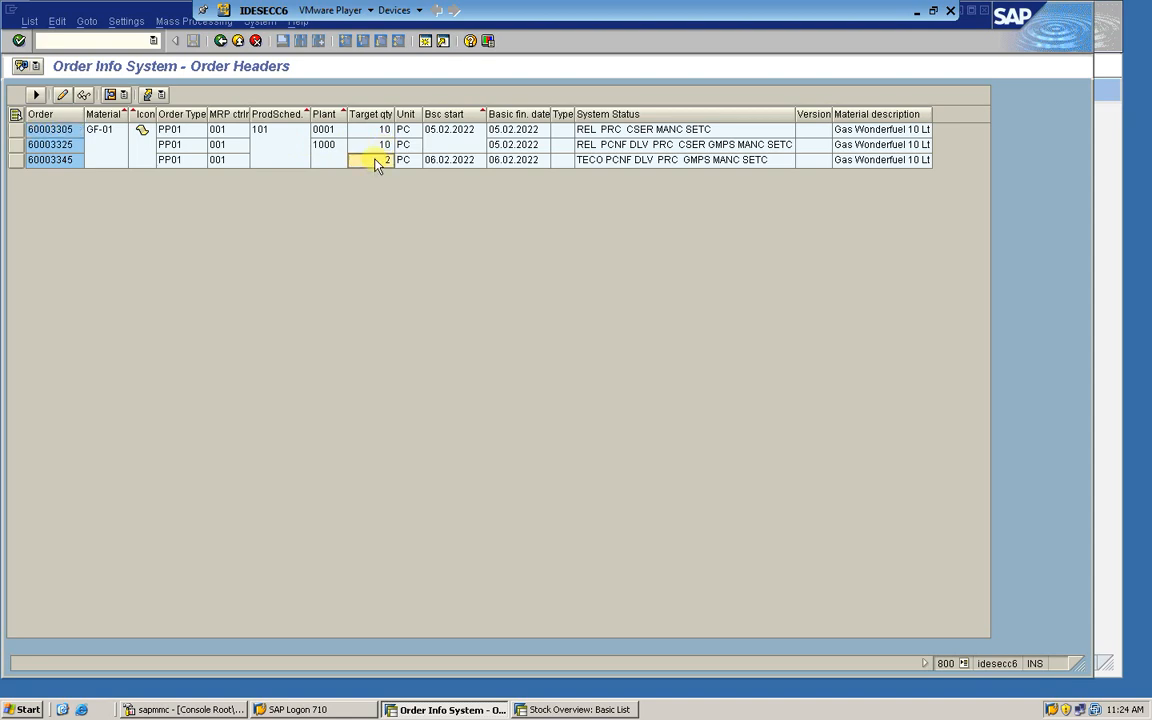
click(55, 160)
double_click(55, 160)
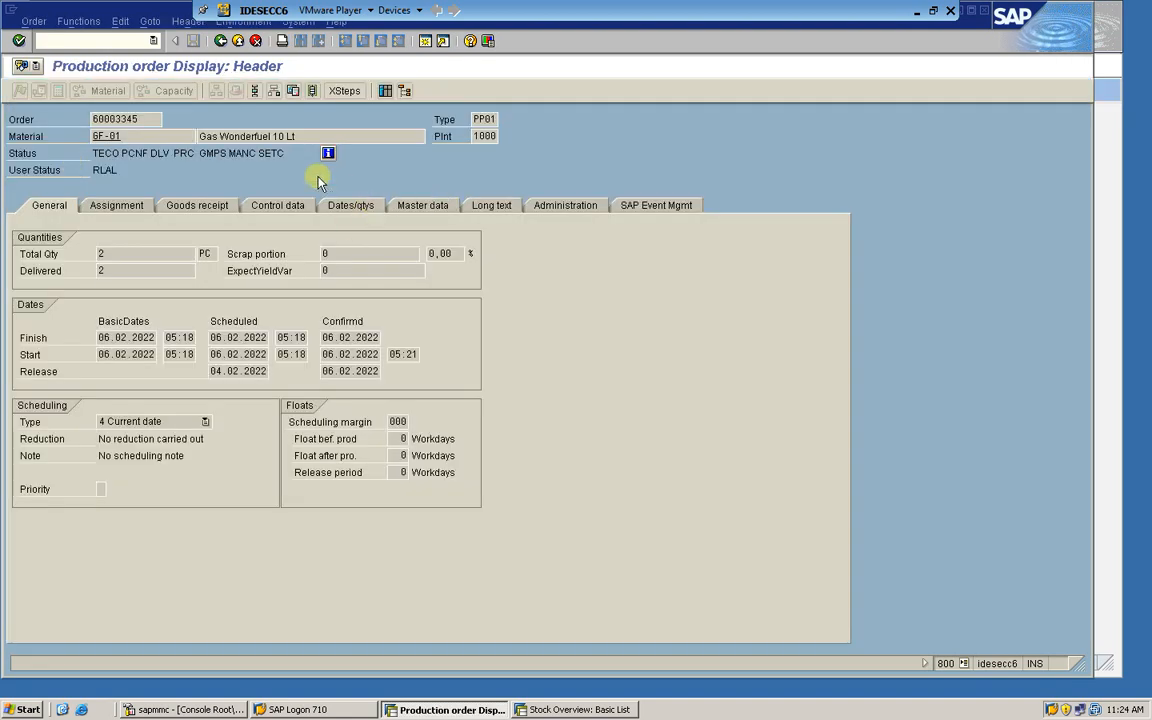
click(582, 206)
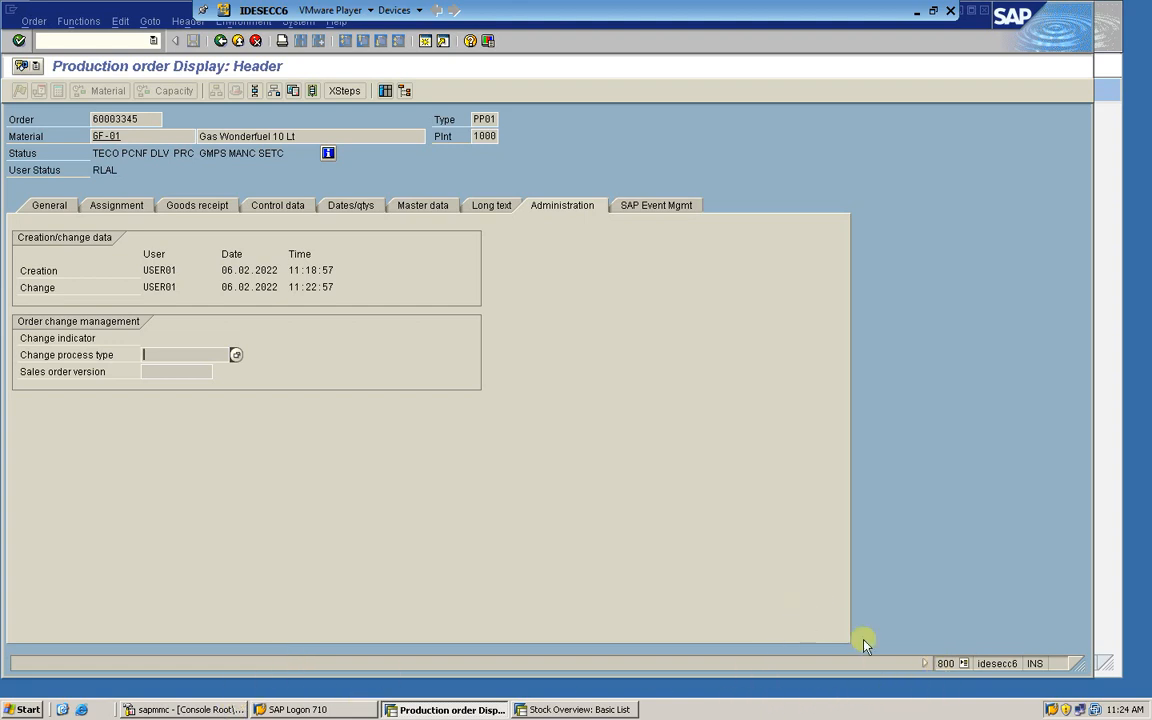
click(937, 14)
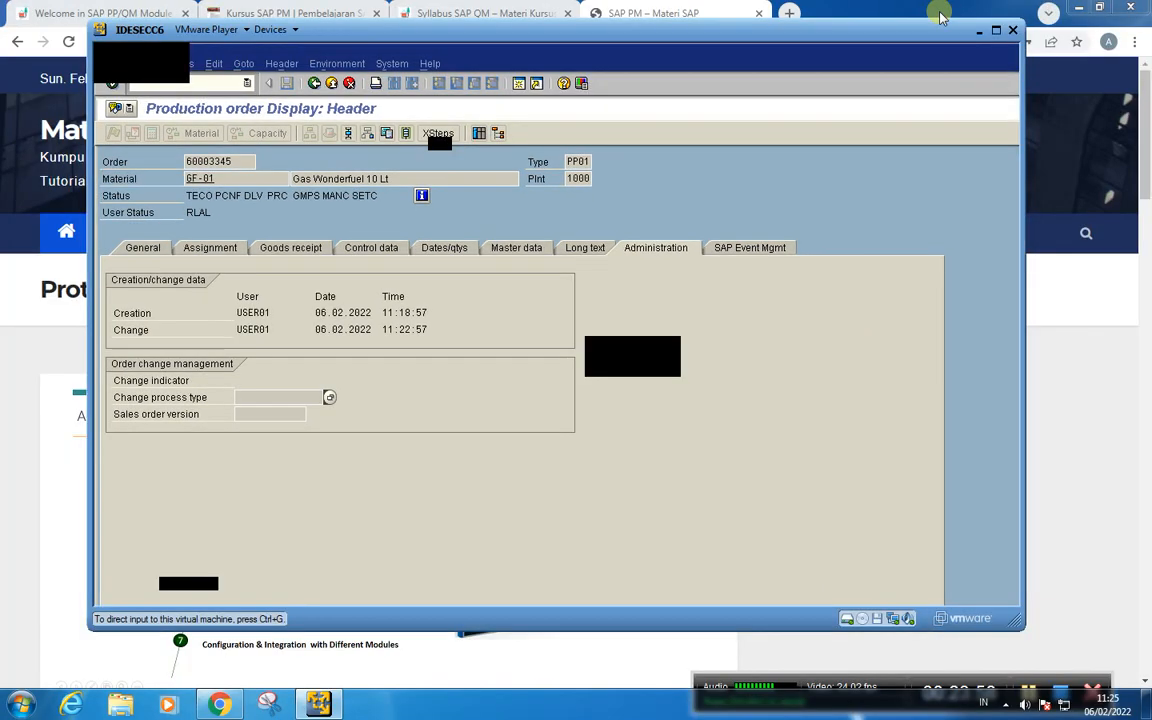